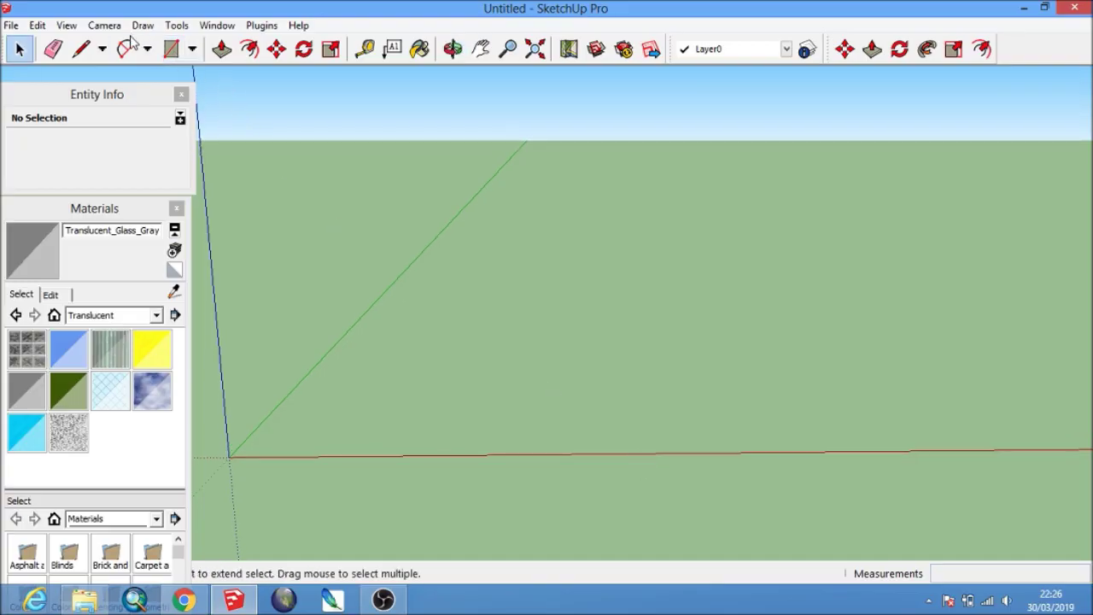
Draw a 900 by 300 cm floor rectangle from a corner on the ground.
{"action": "left_click", "coordinate": [171, 49]}
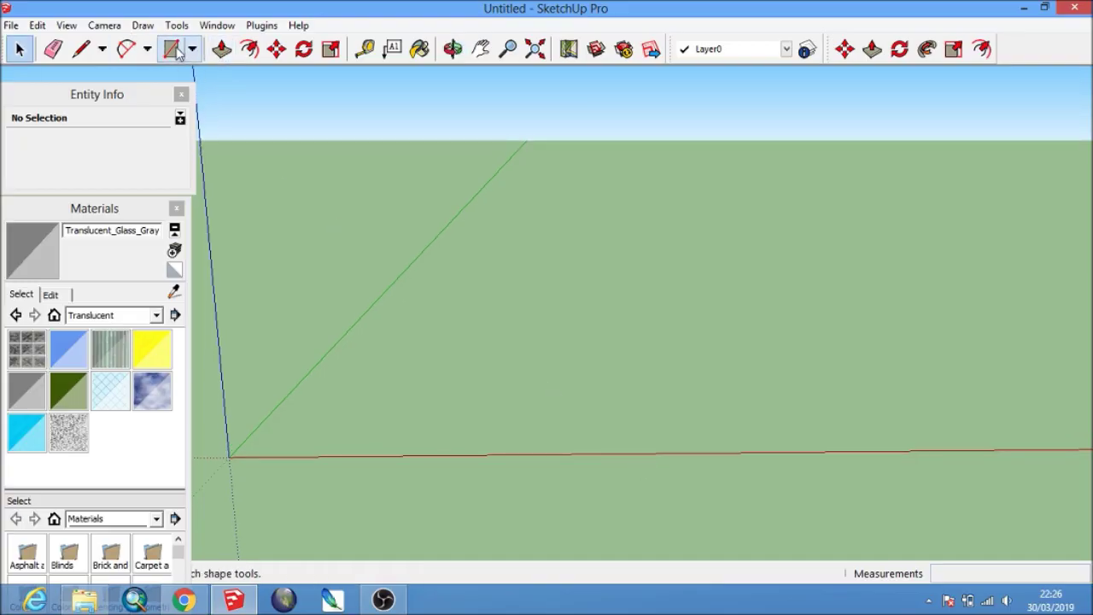
{"action": "left_click", "coordinate": [561, 414]}
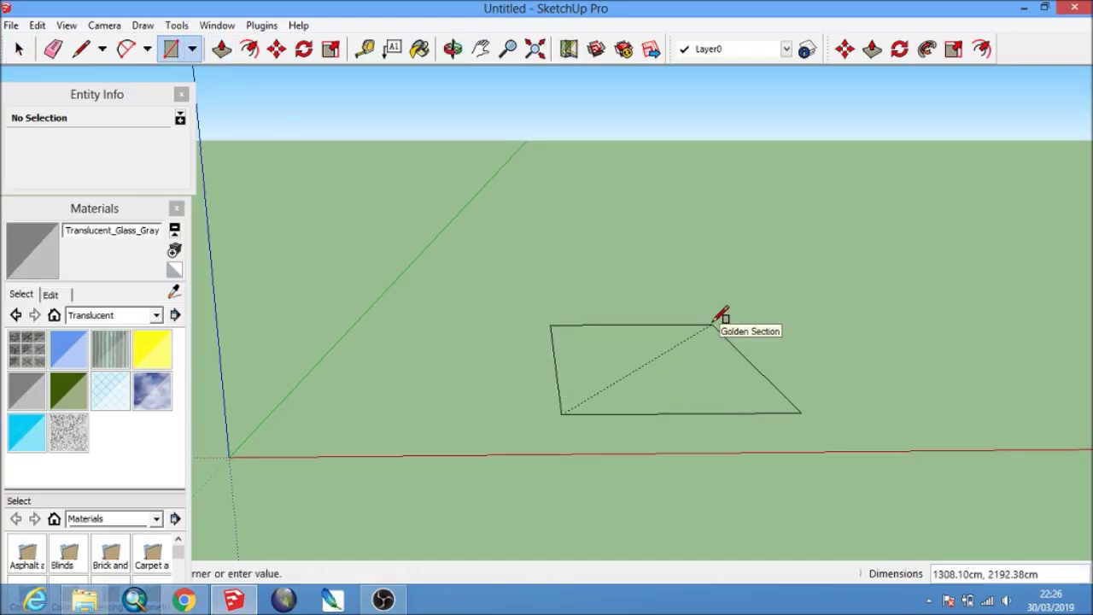
{"action": "type", "text": "900,3"}
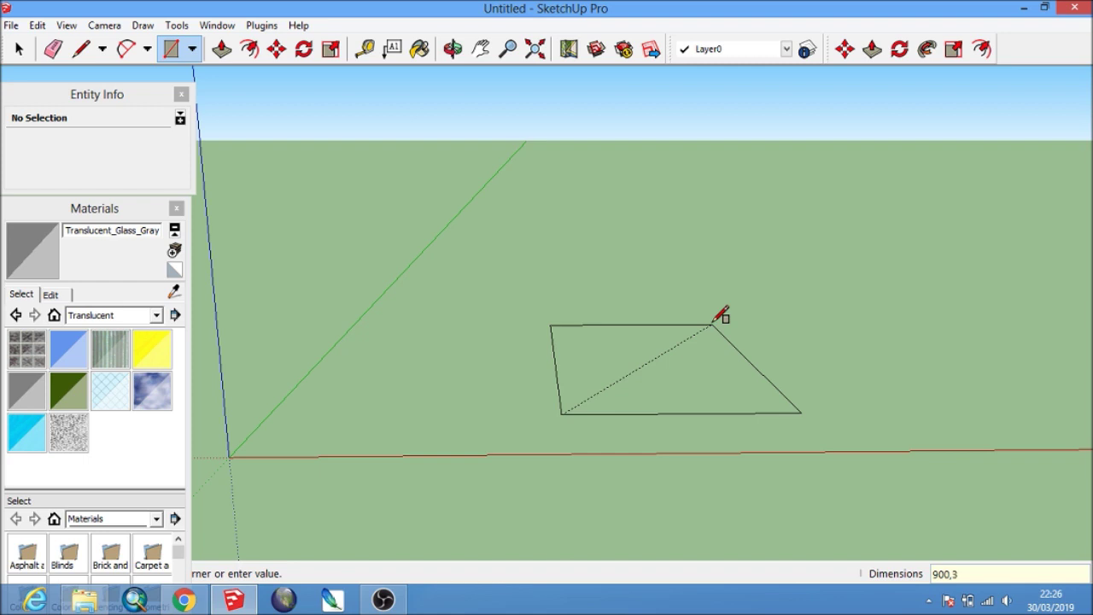
{"action": "key", "text": "Return"}
{"action": "scroll", "coordinate": [683, 396], "scroll_direction": "up", "scroll_amount": 2}
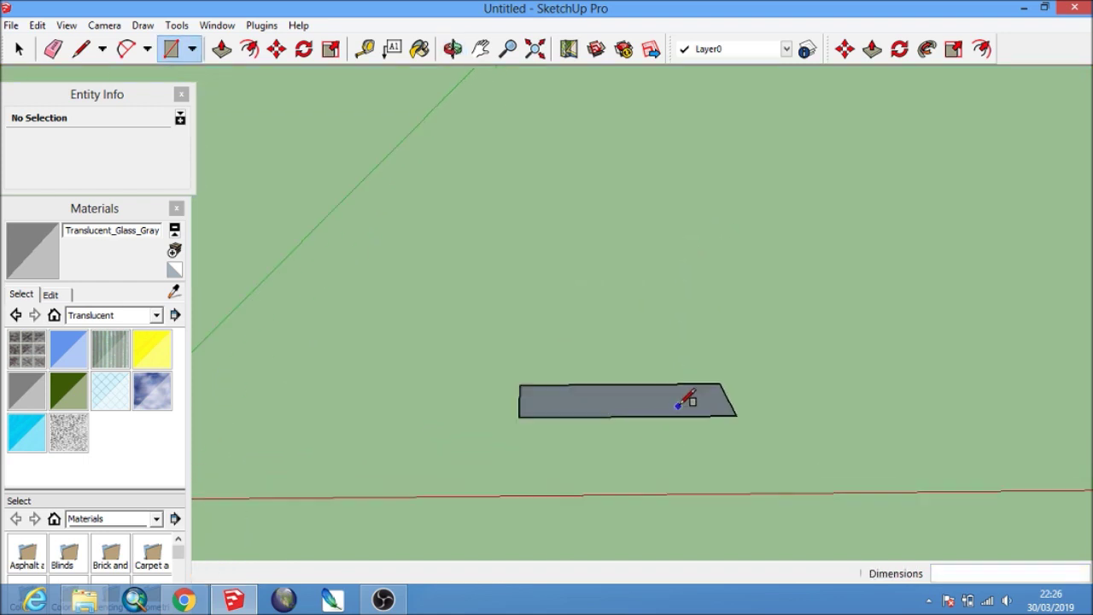
{"action": "scroll", "coordinate": [688, 378], "scroll_direction": "up", "scroll_amount": 2}
{"action": "scroll", "coordinate": [688, 378], "scroll_direction": "up", "scroll_amount": 2}
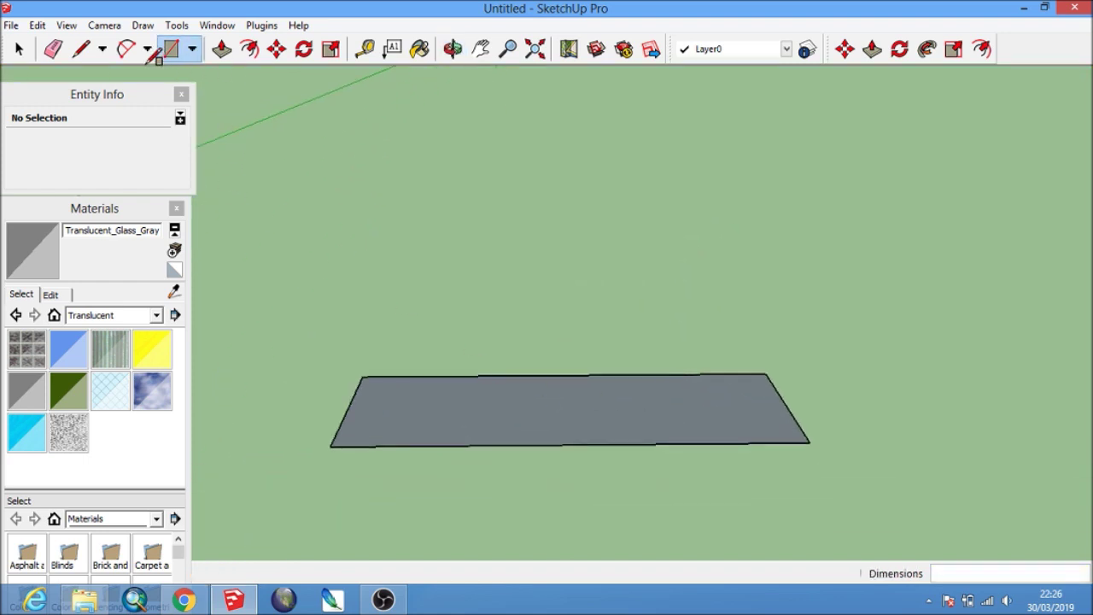
{"action": "left_click", "coordinate": [221, 48]}
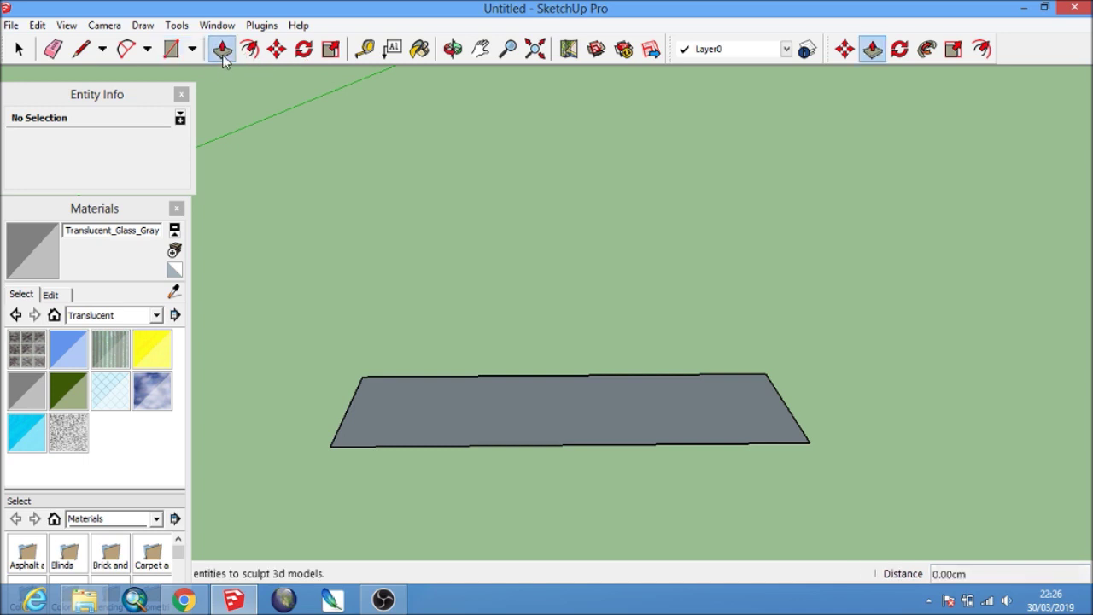
Push/pull the floor rectangle up 100 cm into a solid block.
{"action": "left_click", "coordinate": [471, 410]}
{"action": "type", "text": "100"}
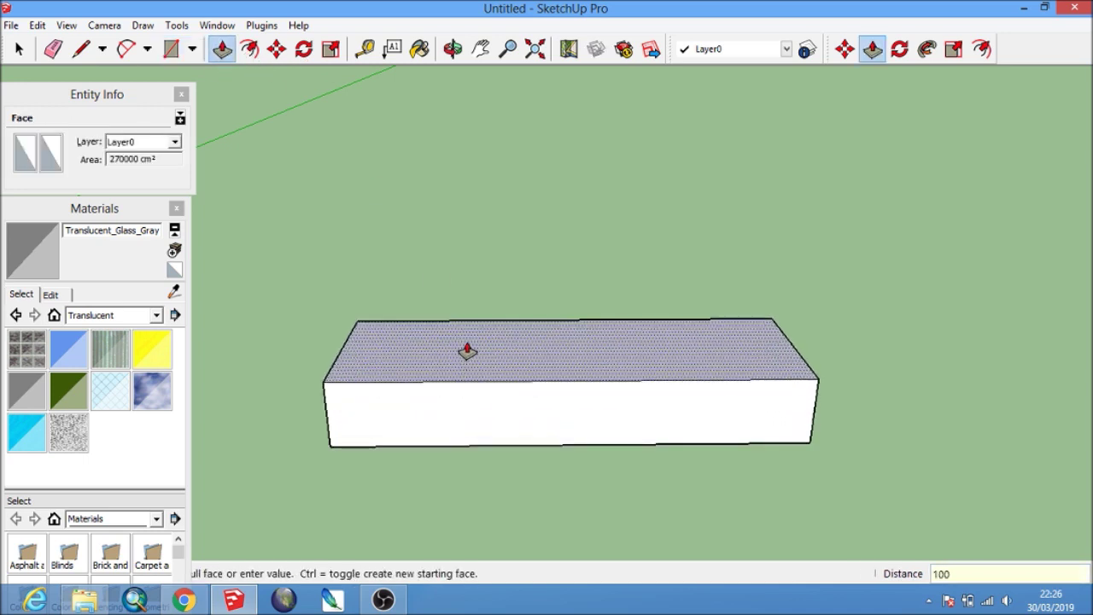
{"action": "key", "text": "Return"}
{"action": "mouse_move", "coordinate": [469, 353]}
{"action": "middle_mouse_down"}
{"action": "mouse_move", "coordinate": [532, 432]}
{"action": "mouse_move", "coordinate": [526, 445]}
{"action": "middle_mouse_up"}
Offset the block's top face 7.5 cm inward.
{"action": "key", "text": "f"}
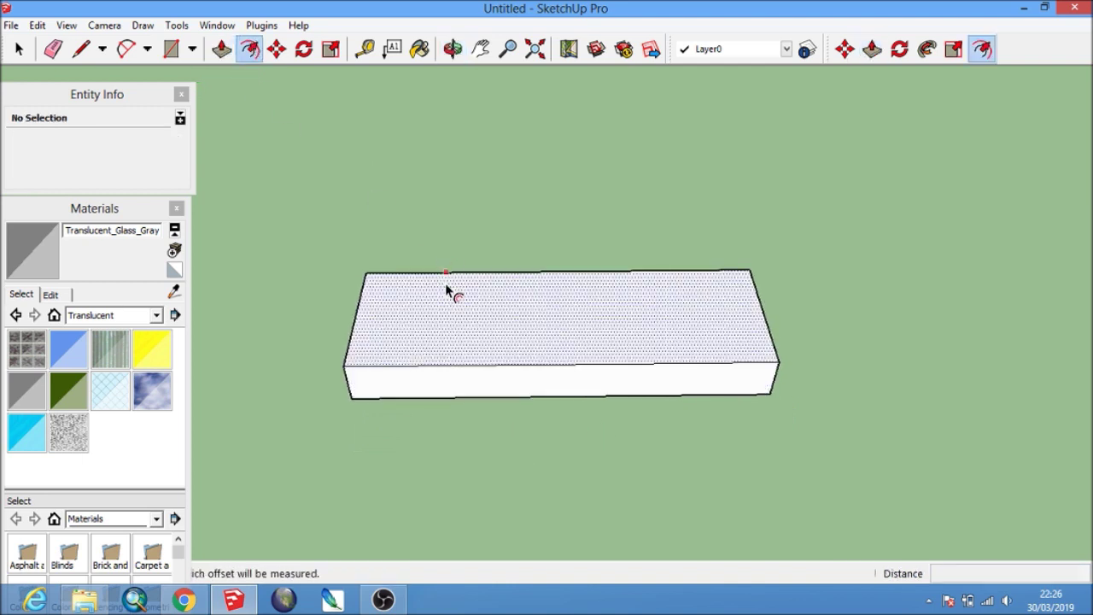
{"action": "left_click", "coordinate": [447, 289]}
{"action": "type", "text": "7.5"}
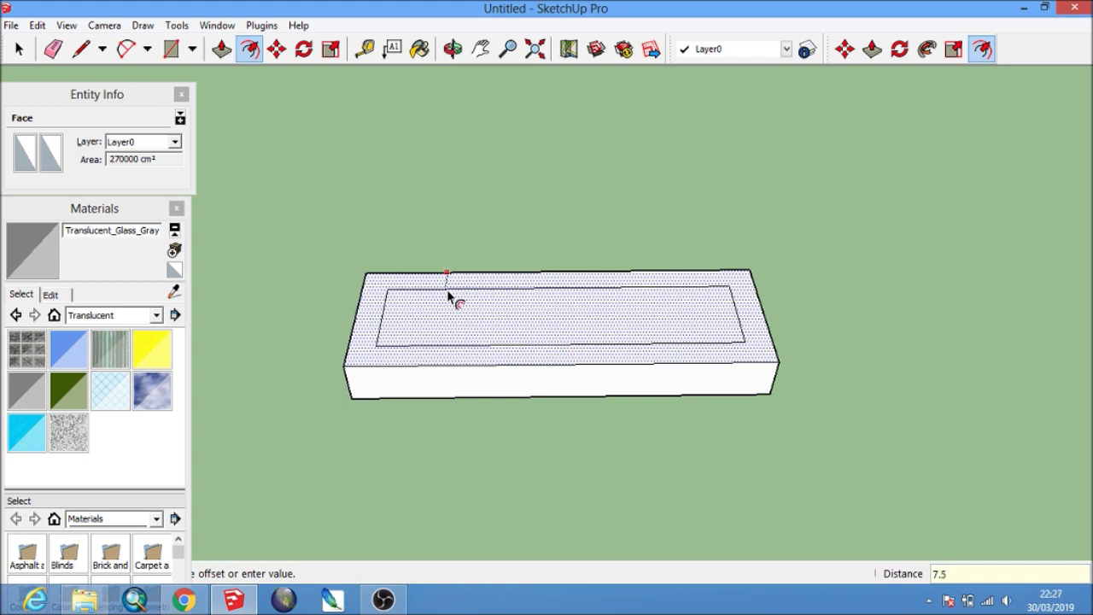
{"action": "key", "text": "Return"}
{"action": "mouse_move", "coordinate": [451, 300]}
{"action": "middle_mouse_down"}
{"action": "mouse_move", "coordinate": [470, 305]}
{"action": "mouse_move", "coordinate": [508, 274]}
{"action": "middle_mouse_up"}
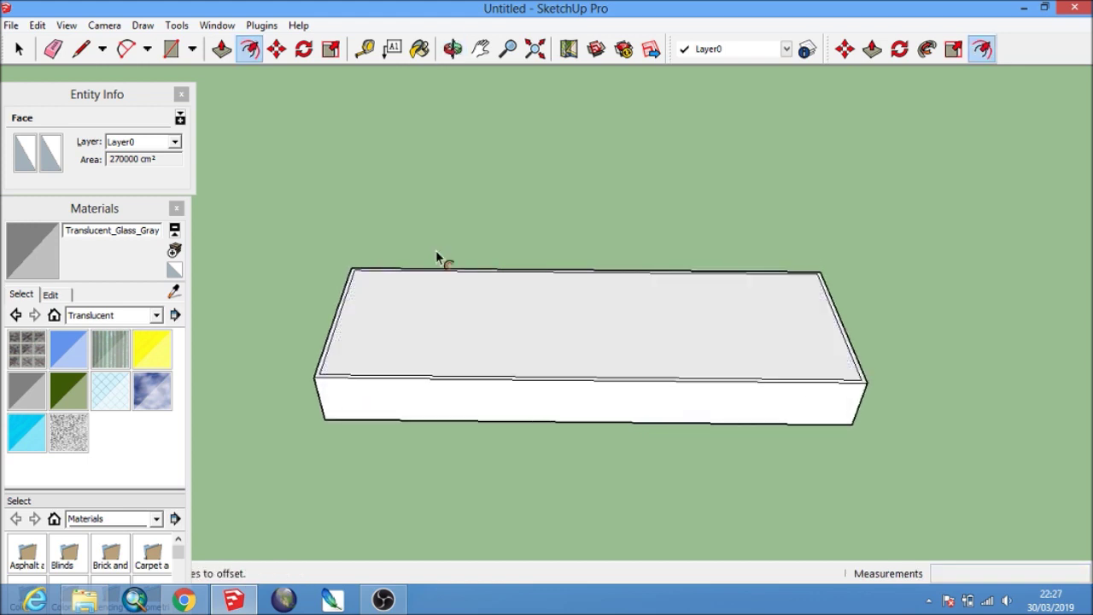
Pull the offset rim up 300 cm to form the walls.
{"action": "left_click", "coordinate": [221, 49]}
{"action": "scroll", "coordinate": [323, 279], "scroll_direction": "up", "scroll_amount": 2}
{"action": "left_click_drag", "start_coordinate": [351, 306], "coordinate": [353, 210]}
{"action": "type", "text": "00"}
{"action": "key", "text": "Return"}
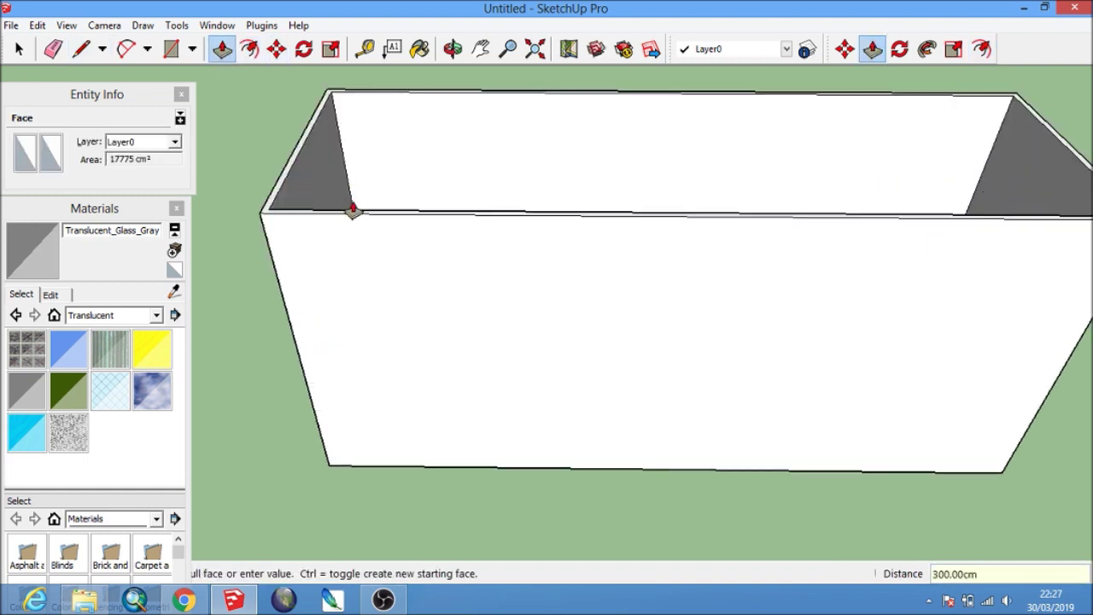
{"action": "scroll", "coordinate": [354, 208], "scroll_direction": "down", "scroll_amount": 3}
{"action": "mouse_move", "coordinate": [341, 232]}
{"action": "middle_mouse_down"}
{"action": "mouse_move", "coordinate": [405, 244]}
{"action": "mouse_move", "coordinate": [439, 200]}
{"action": "middle_mouse_up"}
Push the left end wall out 7.5 cm and select the whole box.
{"action": "left_click_drag", "start_coordinate": [439, 200], "coordinate": [427, 209]}
{"action": "type", "text": "7.5"}
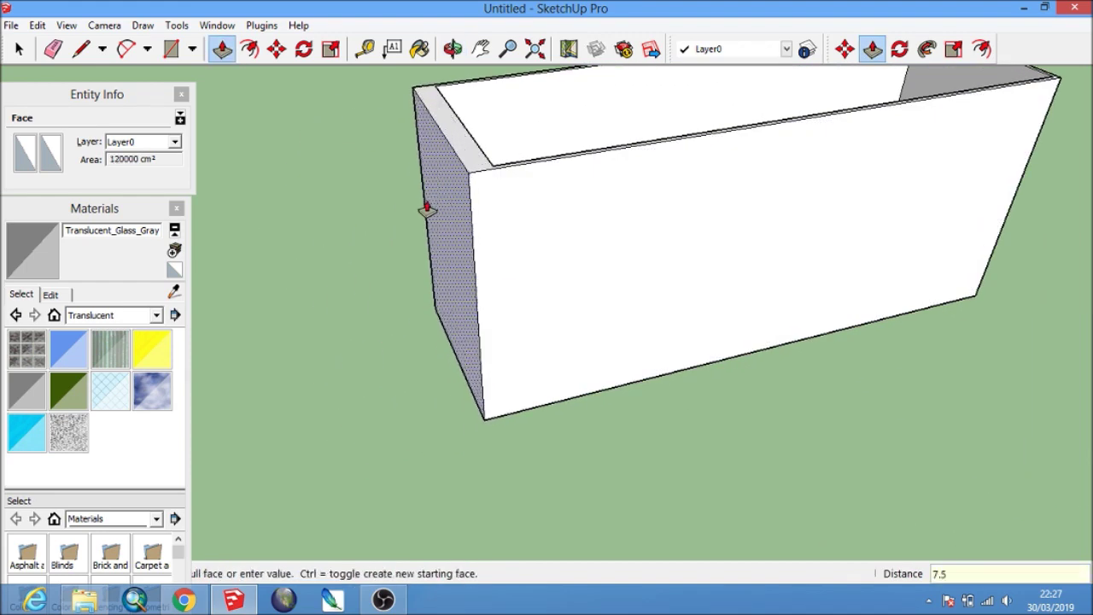
{"action": "key", "text": "Return"}
{"action": "left_click", "coordinate": [582, 223]}
{"action": "mouse_move", "coordinate": [581, 222]}
{"action": "middle_mouse_down"}
{"action": "mouse_move", "coordinate": [391, 242]}
{"action": "mouse_move", "coordinate": [446, 227]}
{"action": "middle_mouse_up"}
{"action": "scroll", "coordinate": [293, 307], "scroll_direction": "down", "scroll_amount": 3}
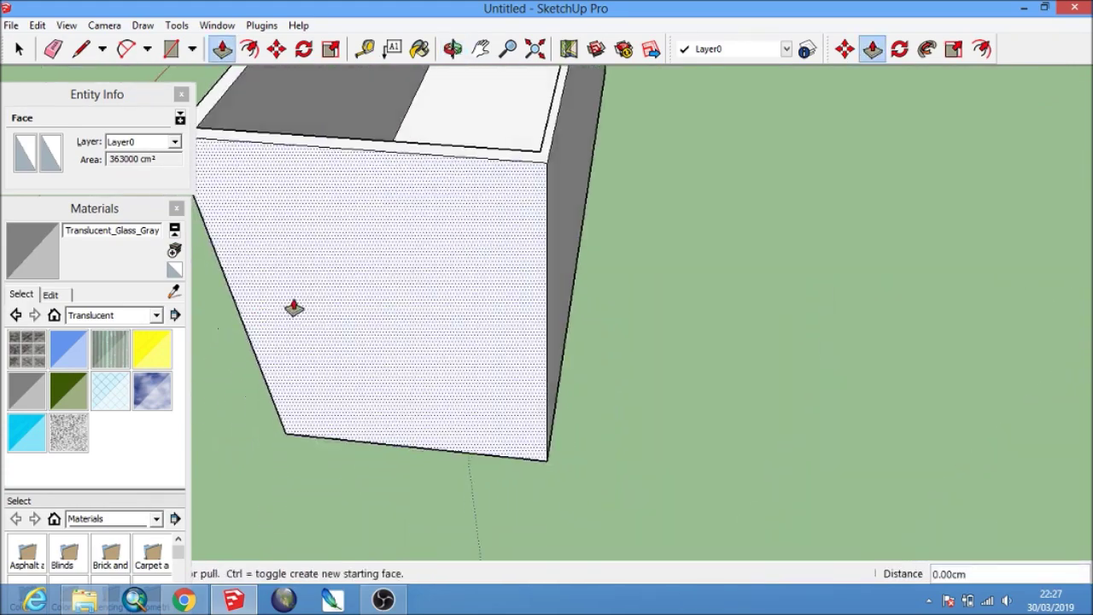
{"action": "mouse_move", "coordinate": [490, 261]}
{"action": "middle_mouse_down"}
{"action": "mouse_move", "coordinate": [711, 250]}
{"action": "mouse_move", "coordinate": [449, 279]}
{"action": "mouse_move", "coordinate": [733, 313]}
{"action": "mouse_move", "coordinate": [484, 276]}
{"action": "middle_mouse_up"}
{"action": "scroll", "coordinate": [484, 276], "scroll_direction": "down", "scroll_amount": 3}
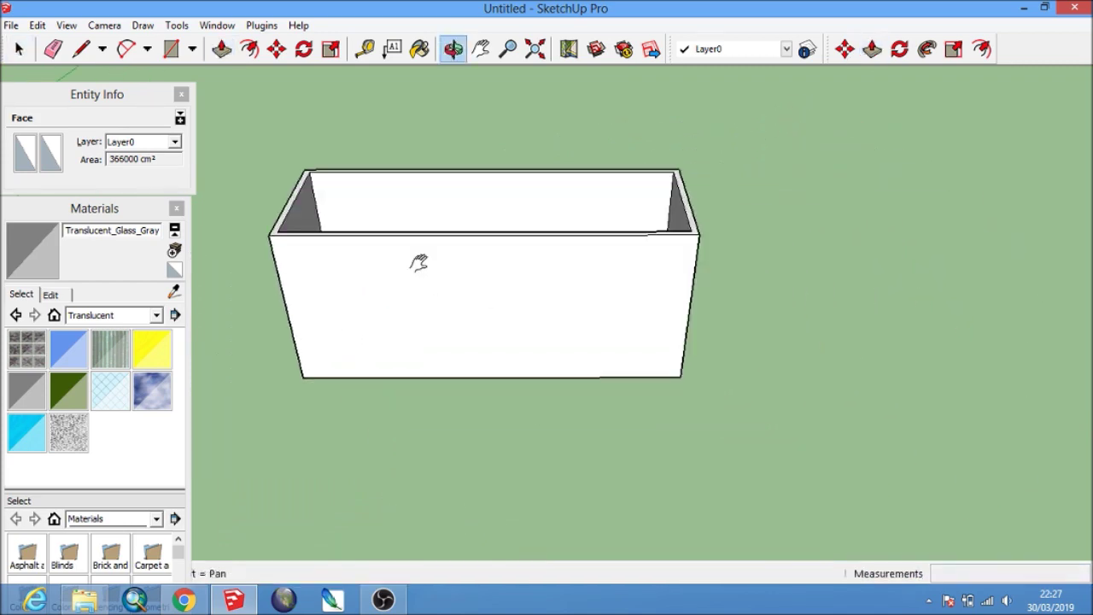
{"action": "middle_click_drag", "start_coordinate": [419, 264], "coordinate": [552, 258]}
{"action": "key", "text": "space"}
{"action": "triple_click", "coordinate": [566, 296]}
Group the box and draw a rectangular panel across the left half of its top.
{"action": "right_click", "coordinate": [564, 293]}
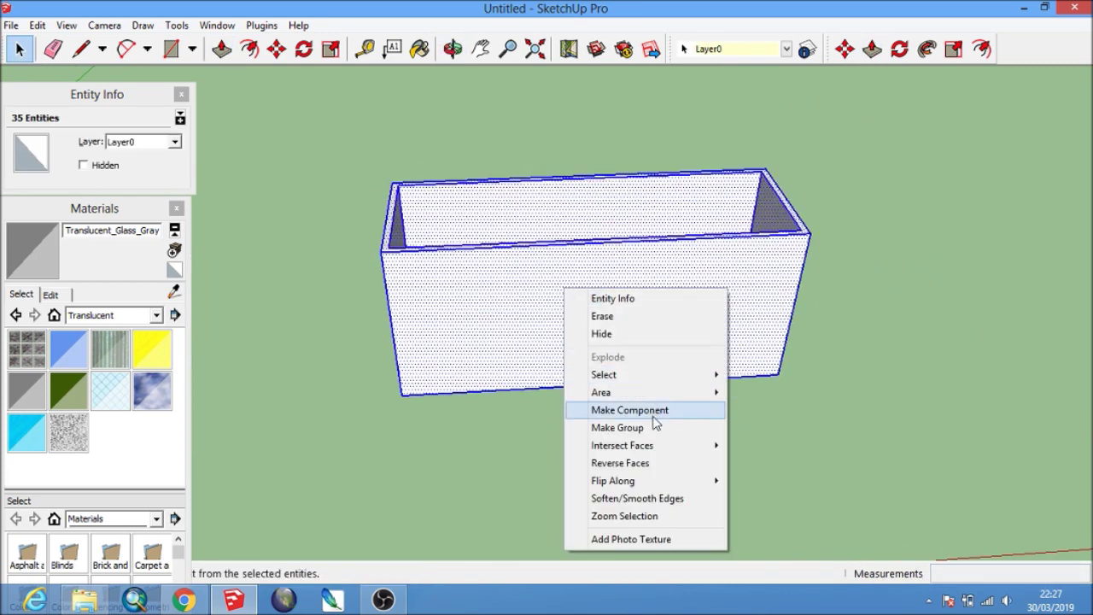
{"action": "left_click", "coordinate": [645, 426]}
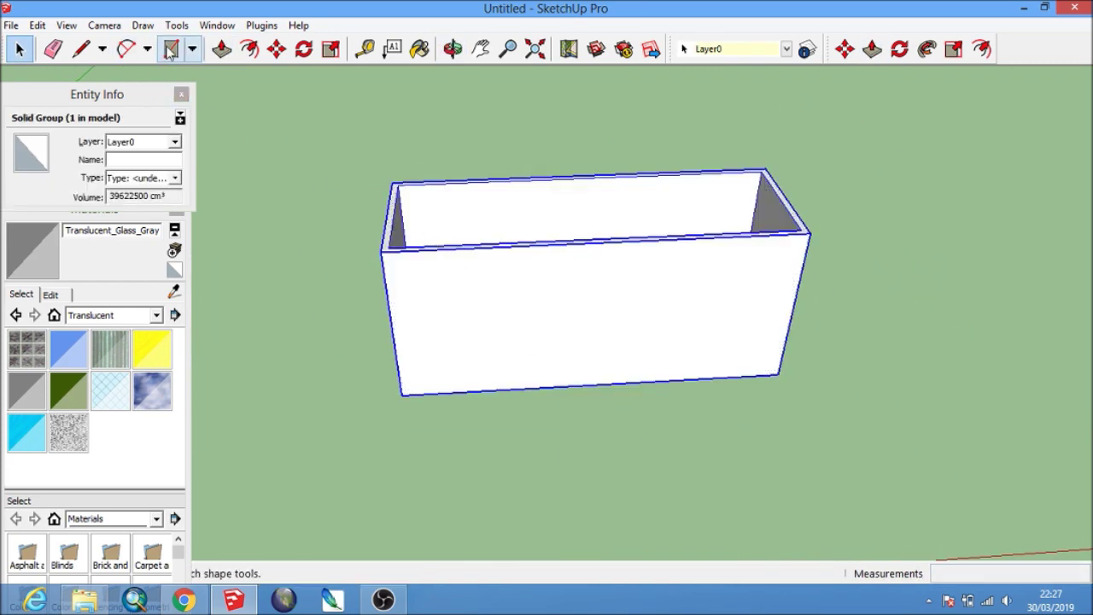
{"action": "left_click", "coordinate": [171, 48]}
{"action": "scroll", "coordinate": [404, 192], "scroll_direction": "up", "scroll_amount": 3}
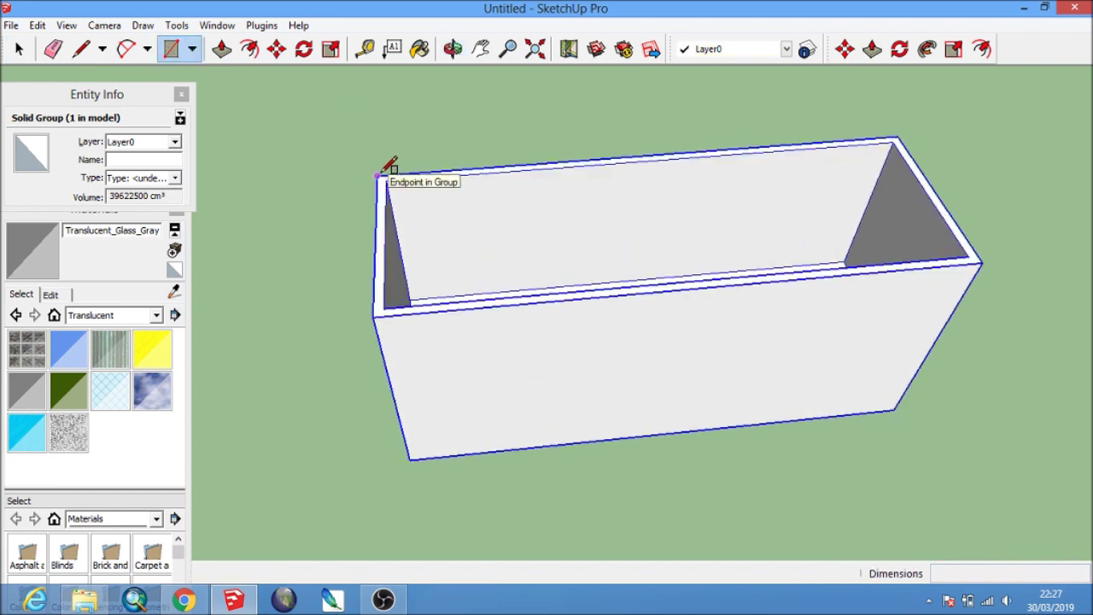
{"action": "left_click", "coordinate": [377, 176]}
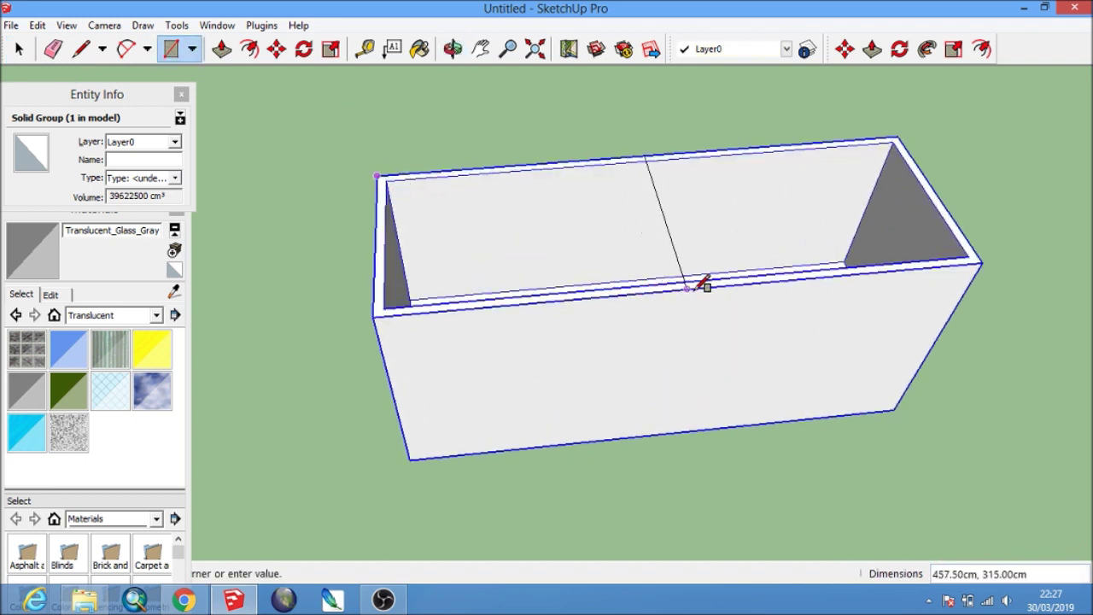
{"action": "left_click", "coordinate": [687, 287]}
{"action": "key", "text": "space"}
{"action": "left_click", "coordinate": [476, 171]}
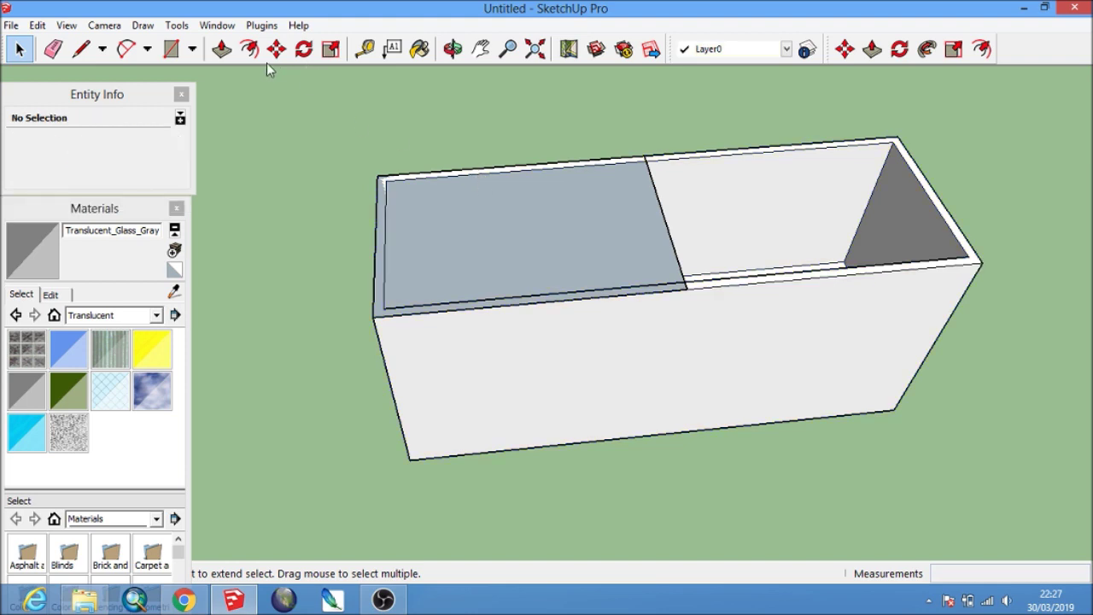
Move the panel's back edge 50 cm outward.
{"action": "left_click", "coordinate": [276, 49]}
{"action": "left_click", "coordinate": [481, 239]}
{"action": "key", "text": "Escape"}
{"action": "key", "text": "space"}
{"action": "left_click", "coordinate": [469, 172]}
{"action": "left_click", "coordinate": [470, 175]}
{"action": "left_click", "coordinate": [276, 49]}
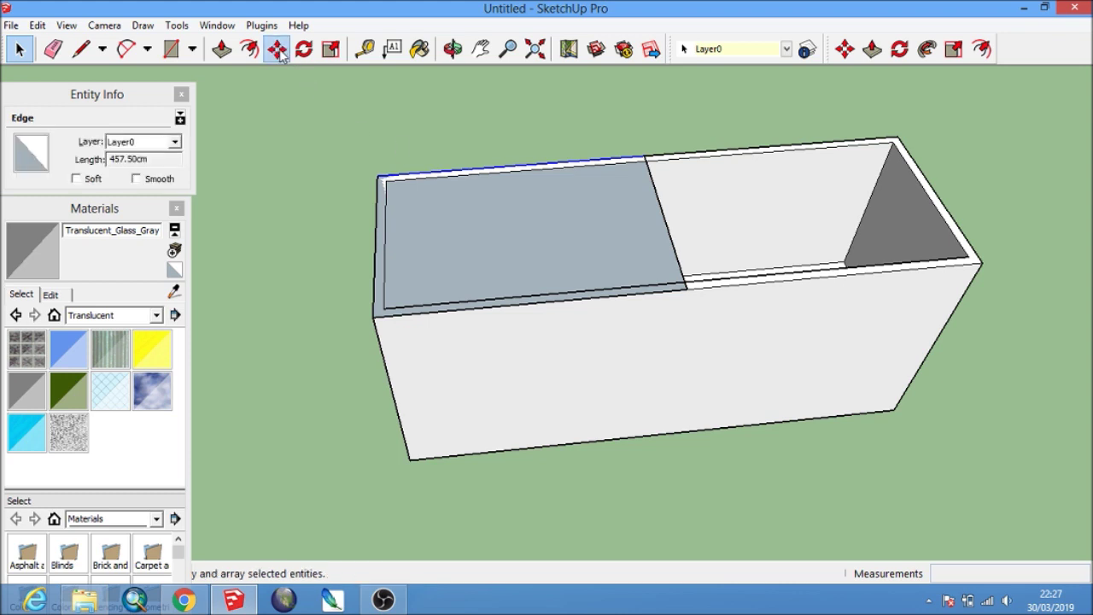
{"action": "left_click", "coordinate": [494, 248]}
{"action": "type", "text": "50"}
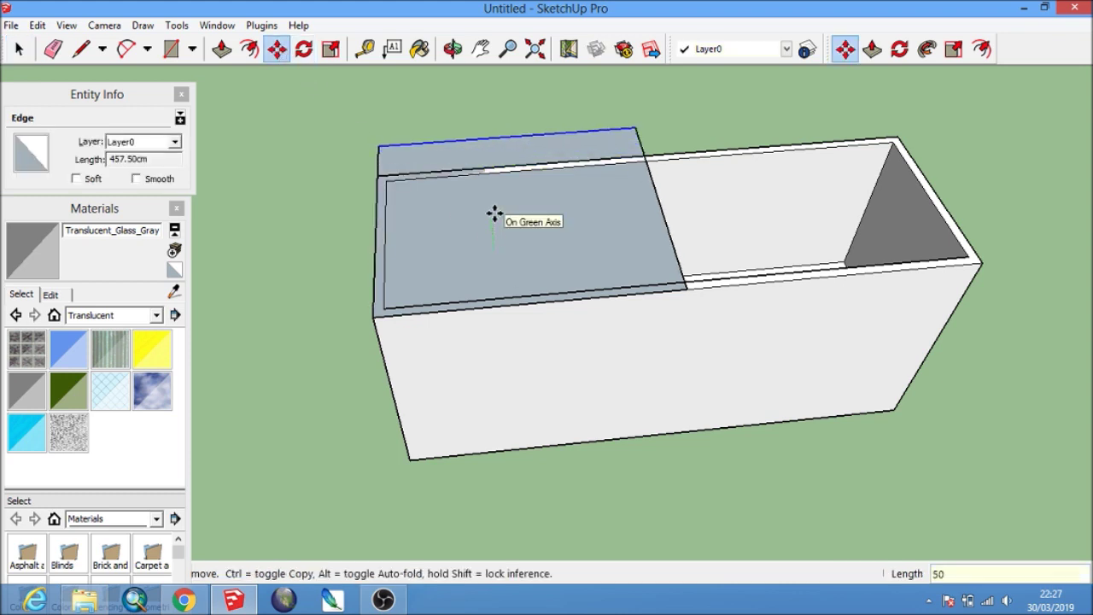
{"action": "key", "text": "Return"}
{"action": "middle_click_drag", "start_coordinate": [501, 286], "coordinate": [562, 293]}
Move the panel's front edge outward so it overhangs the wall.
{"action": "key", "text": "space"}
{"action": "left_click", "coordinate": [564, 308]}
{"action": "left_click", "coordinate": [564, 305]}
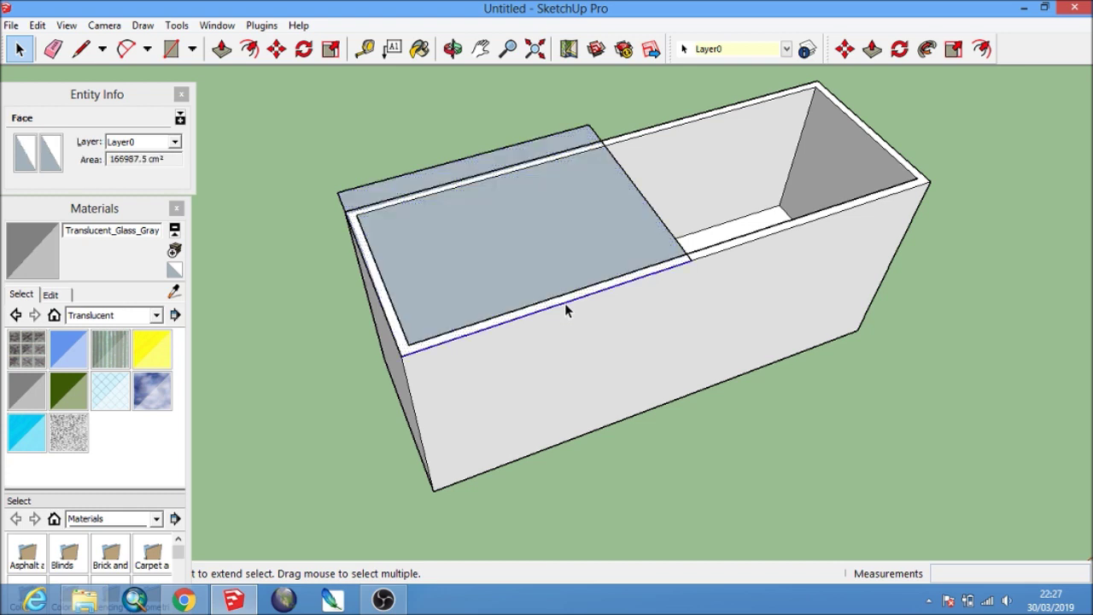
{"action": "left_click", "coordinate": [276, 48]}
{"action": "left_click", "coordinate": [418, 189]}
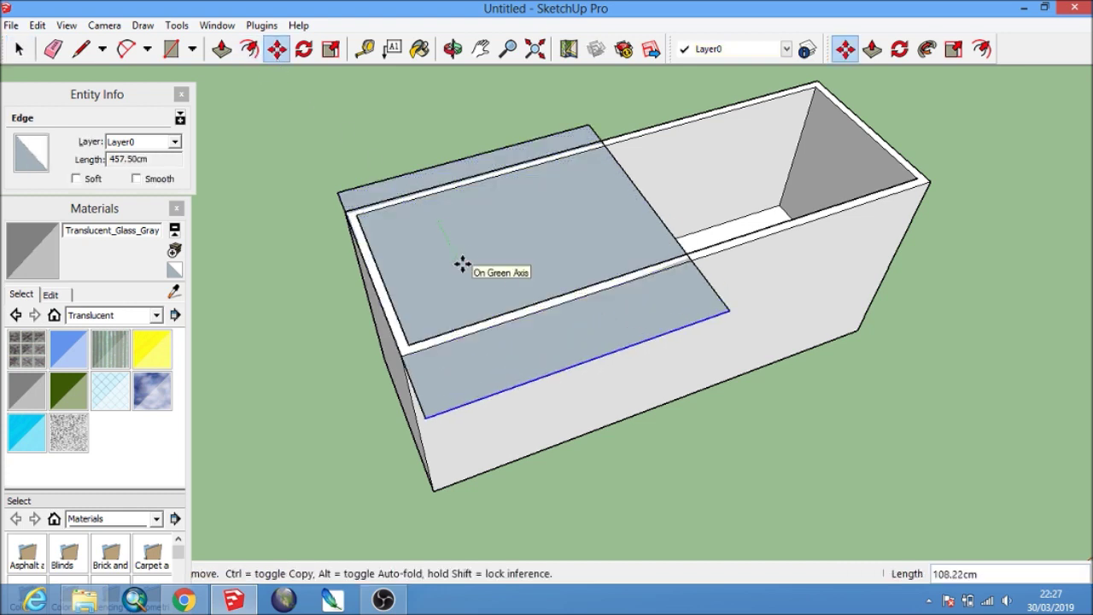
{"action": "key", "text": "Return"}
Move the panel's left edge 5 cm outward for a side overhang.
{"action": "key", "text": "space"}
{"action": "left_click", "coordinate": [374, 282]}
{"action": "middle_click_drag", "start_coordinate": [555, 308], "coordinate": [478, 256]}
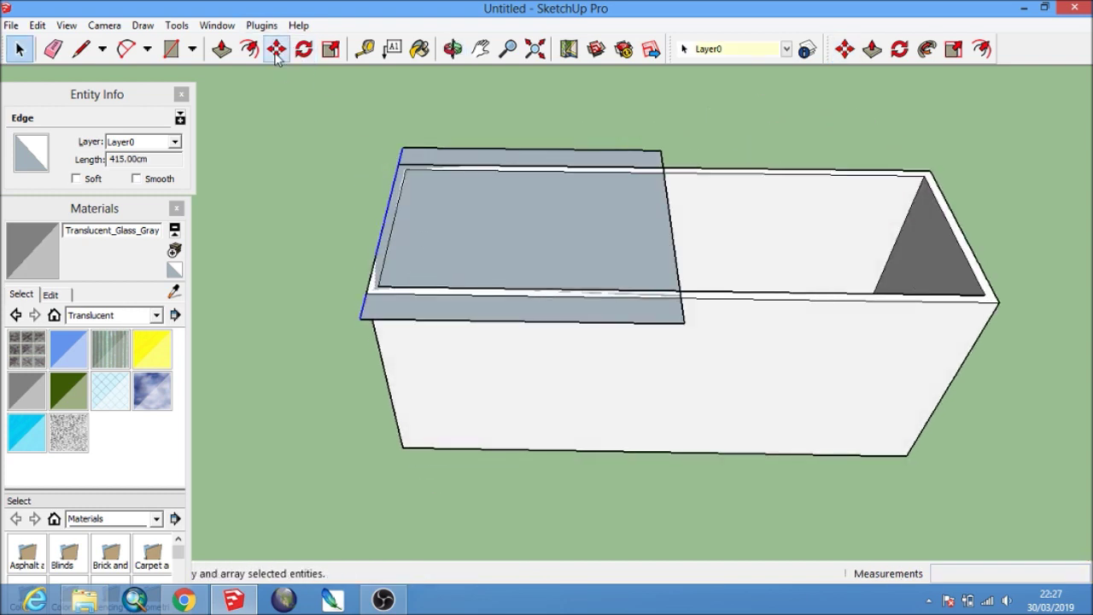
{"action": "left_click", "coordinate": [276, 49]}
{"action": "left_click", "coordinate": [515, 227]}
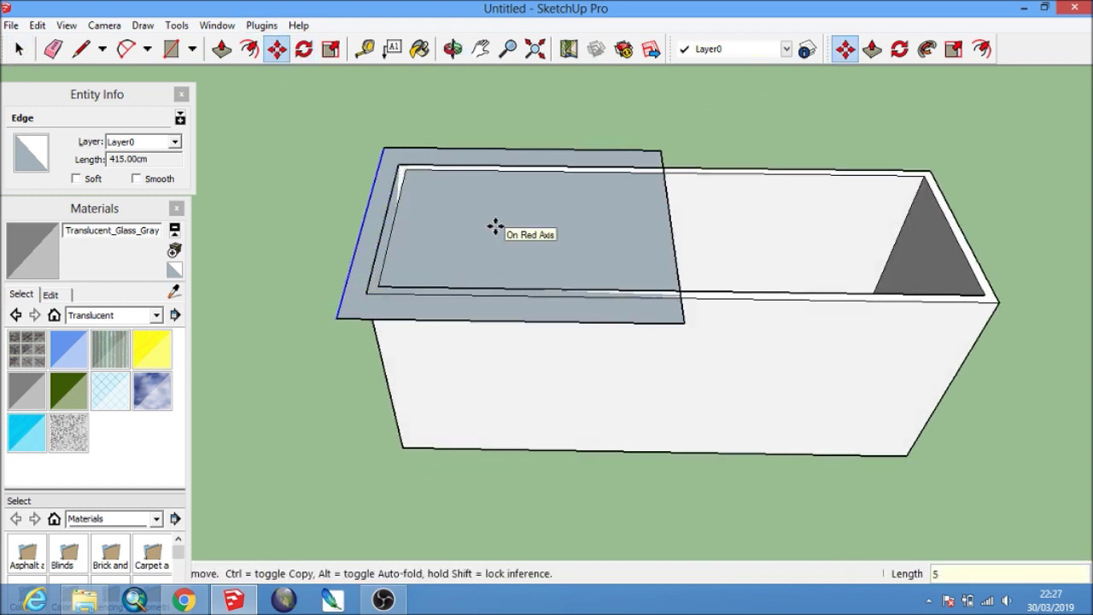
{"action": "key", "text": "Return"}
{"action": "middle_click_drag", "start_coordinate": [542, 239], "coordinate": [703, 315]}
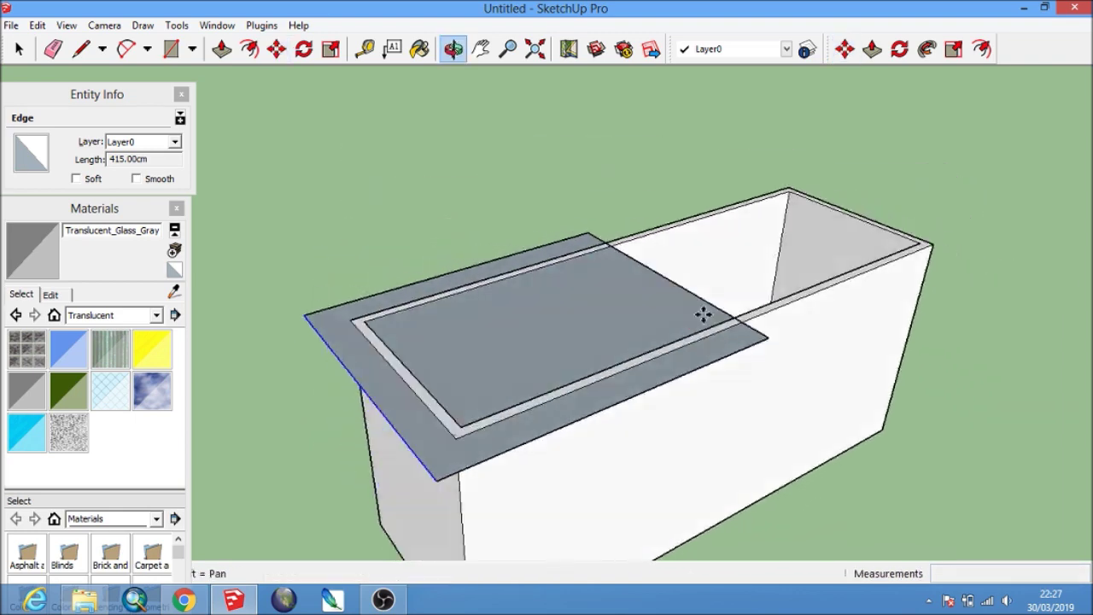
{"action": "middle_click_drag", "start_coordinate": [408, 361], "coordinate": [359, 278]}
{"action": "left_click", "coordinate": [81, 49]}
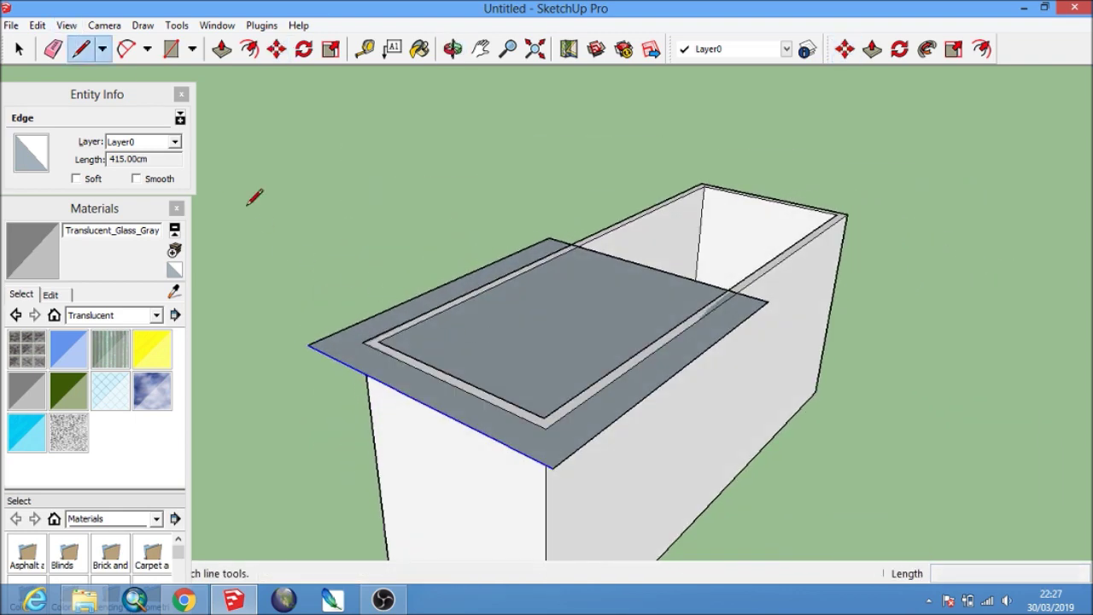
Draw a 400 cm vertical line rising from the panel's front edge.
{"action": "middle_click_drag", "start_coordinate": [254, 196], "coordinate": [431, 359]}
{"action": "left_click", "coordinate": [316, 355]}
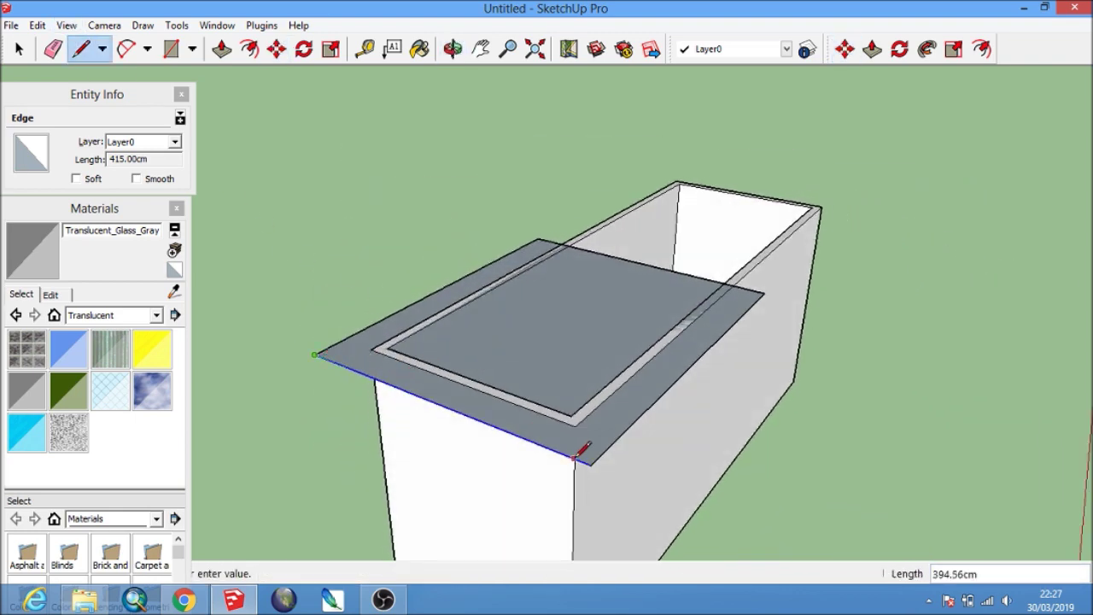
{"action": "left_click", "coordinate": [437, 401]}
{"action": "middle_click_drag", "start_coordinate": [437, 401], "coordinate": [451, 312]}
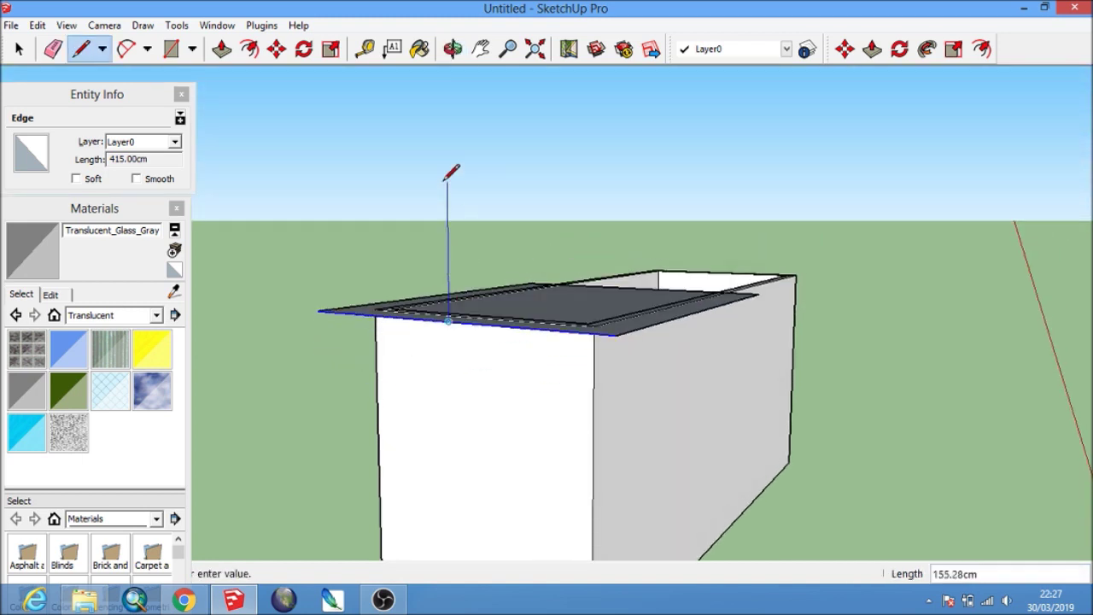
{"action": "key", "text": "Return"}
{"action": "mouse_move", "coordinate": [446, 176]}
{"action": "middle_mouse_down"}
{"action": "mouse_move", "coordinate": [542, 334]}
{"action": "mouse_move", "coordinate": [498, 390]}
{"action": "middle_mouse_up"}
{"action": "key", "text": "space"}
Draw a 2-point arc from one end corner to the line's top with bulge 25.
{"action": "key", "text": "c"}
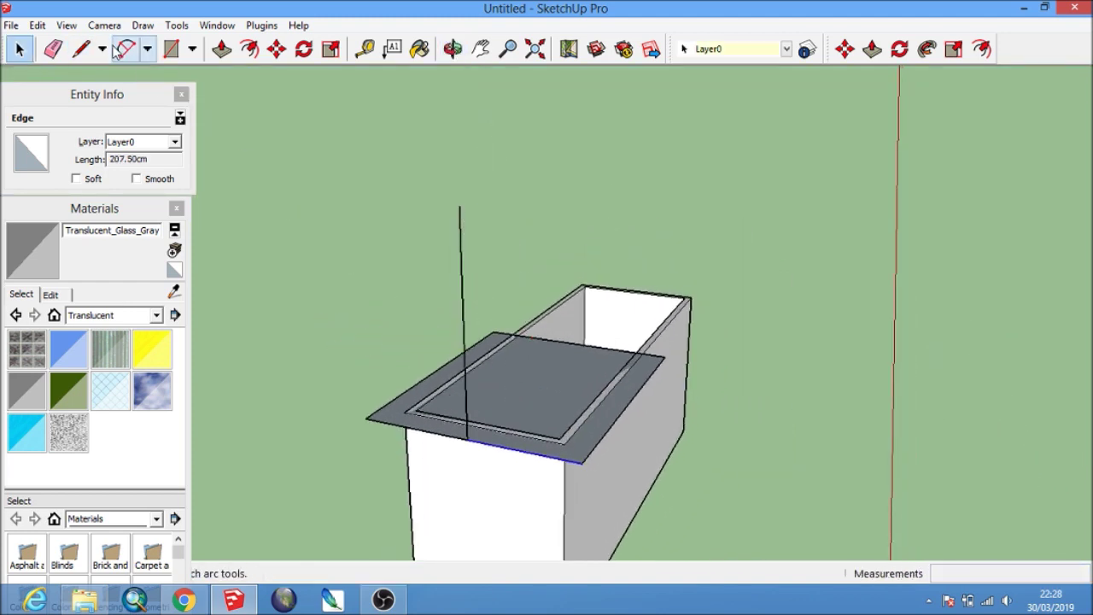
{"action": "middle_click_drag", "start_coordinate": [628, 528], "coordinate": [688, 478]}
{"action": "left_click", "coordinate": [627, 440]}
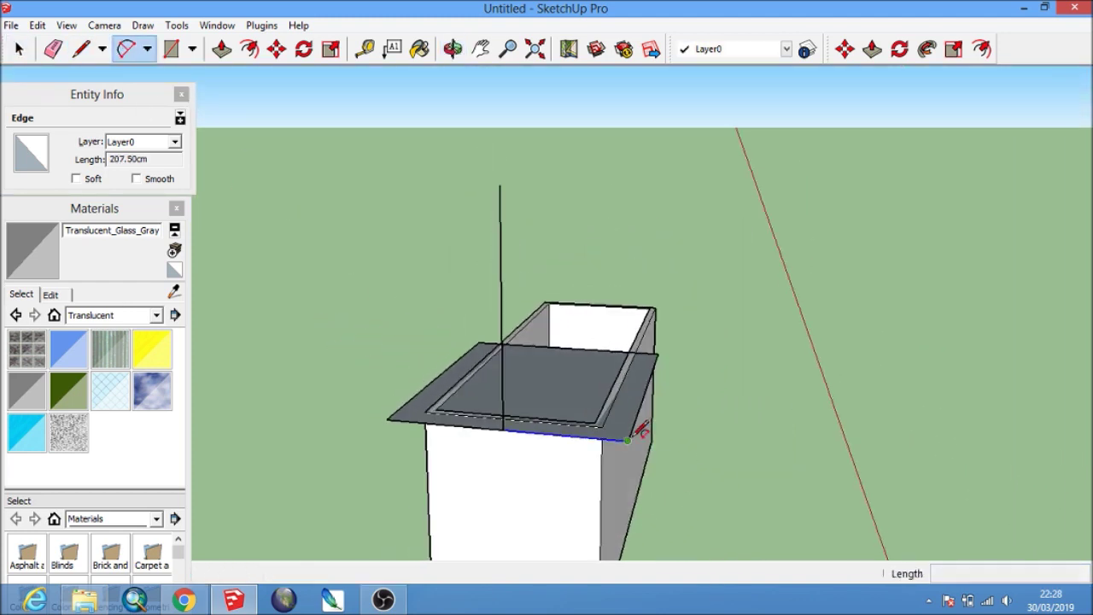
{"action": "left_click", "coordinate": [500, 186]}
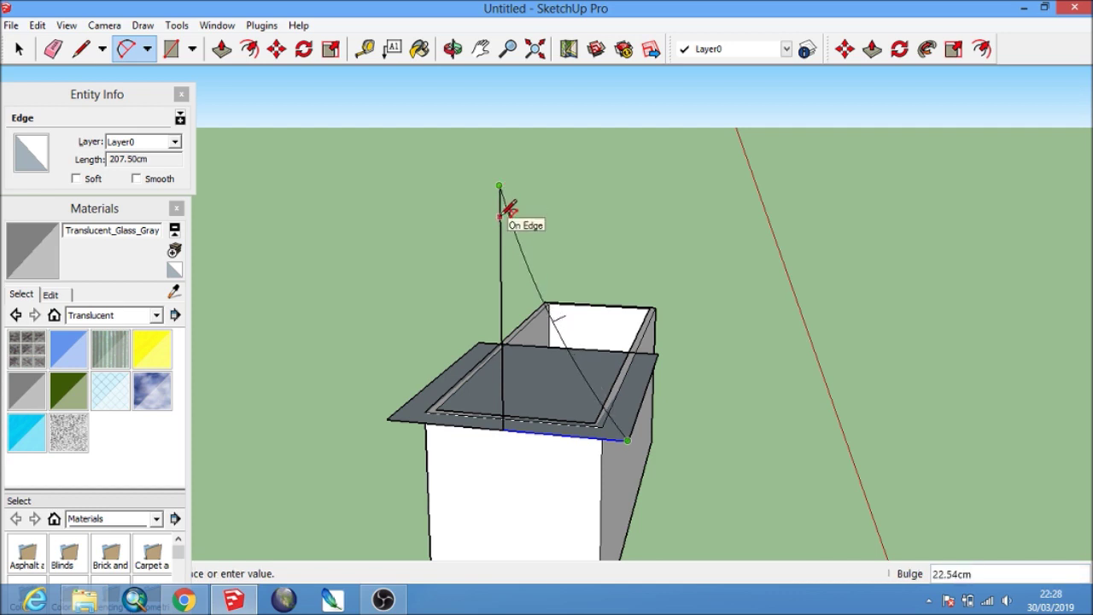
{"action": "key", "text": "Return"}
{"action": "mouse_move", "coordinate": [509, 209]}
{"action": "middle_mouse_down"}
{"action": "mouse_move", "coordinate": [586, 288]}
{"action": "mouse_move", "coordinate": [431, 502]}
{"action": "middle_mouse_up"}
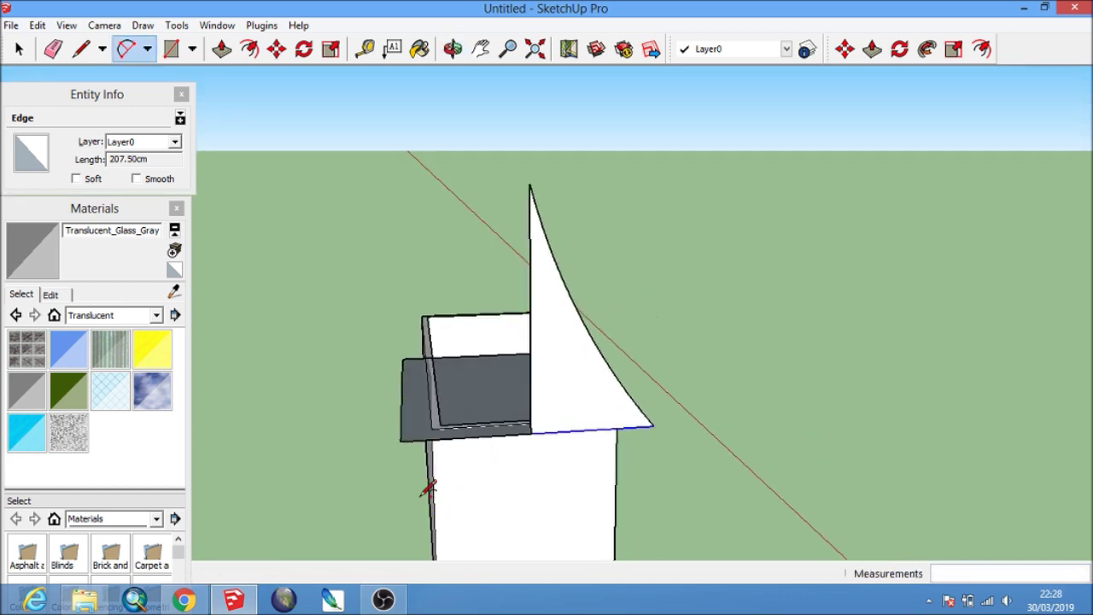
Draw the matching arc from the opposite corner to the apex with bulge 5.
{"action": "left_click", "coordinate": [401, 442]}
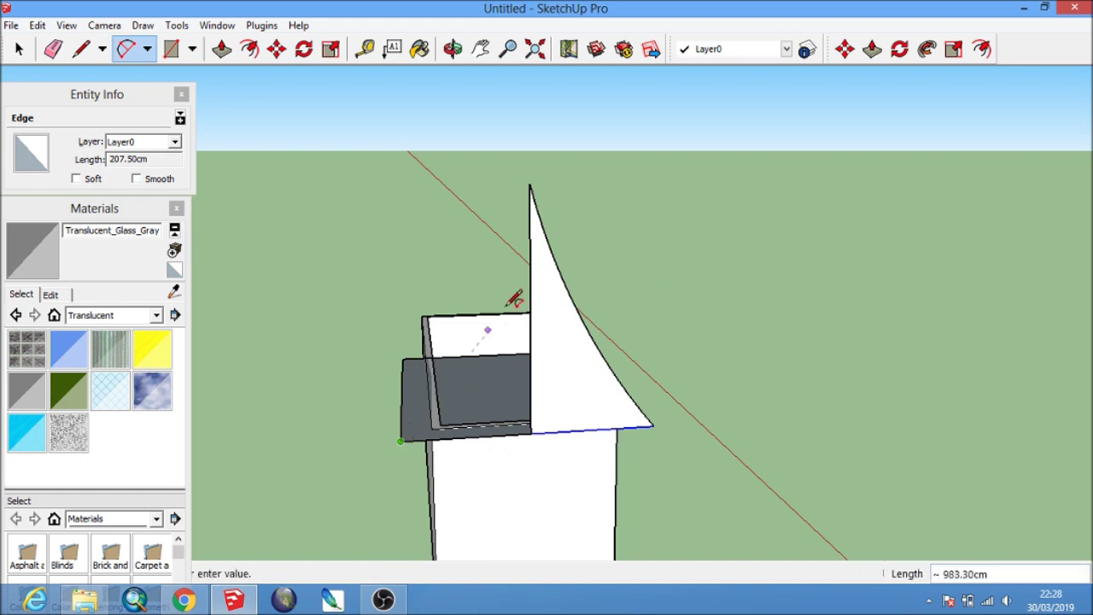
{"action": "left_click", "coordinate": [530, 184]}
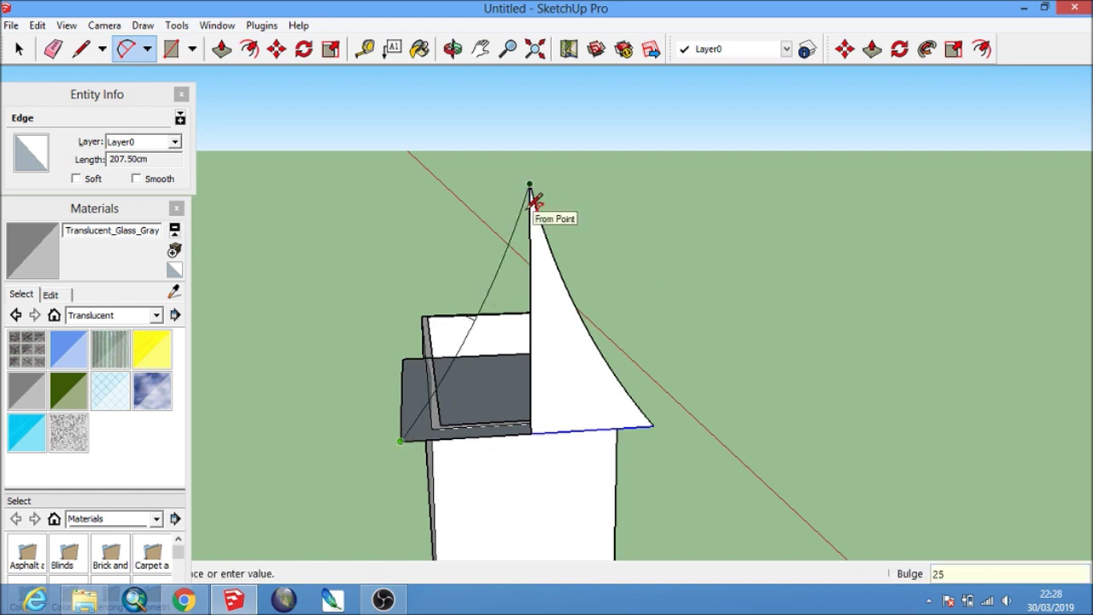
{"action": "type", "text": "5"}
{"action": "key", "text": "Return"}
{"action": "left_click", "coordinate": [51, 52]}
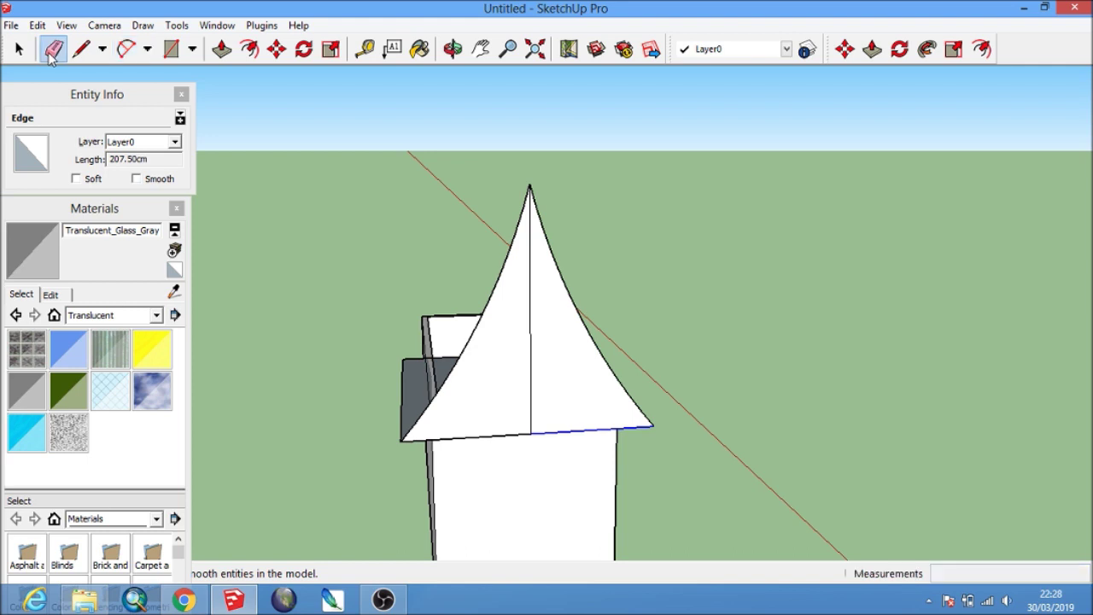
Erase the horn's centre line and extrude the gable face outward.
{"action": "left_click_drag", "start_coordinate": [519, 370], "coordinate": [588, 398]}
{"action": "mouse_move", "coordinate": [588, 398]}
{"action": "middle_mouse_down"}
{"action": "mouse_move", "coordinate": [422, 379]}
{"action": "mouse_move", "coordinate": [362, 411]}
{"action": "mouse_move", "coordinate": [245, 354]}
{"action": "mouse_move", "coordinate": [381, 283]}
{"action": "middle_mouse_up"}
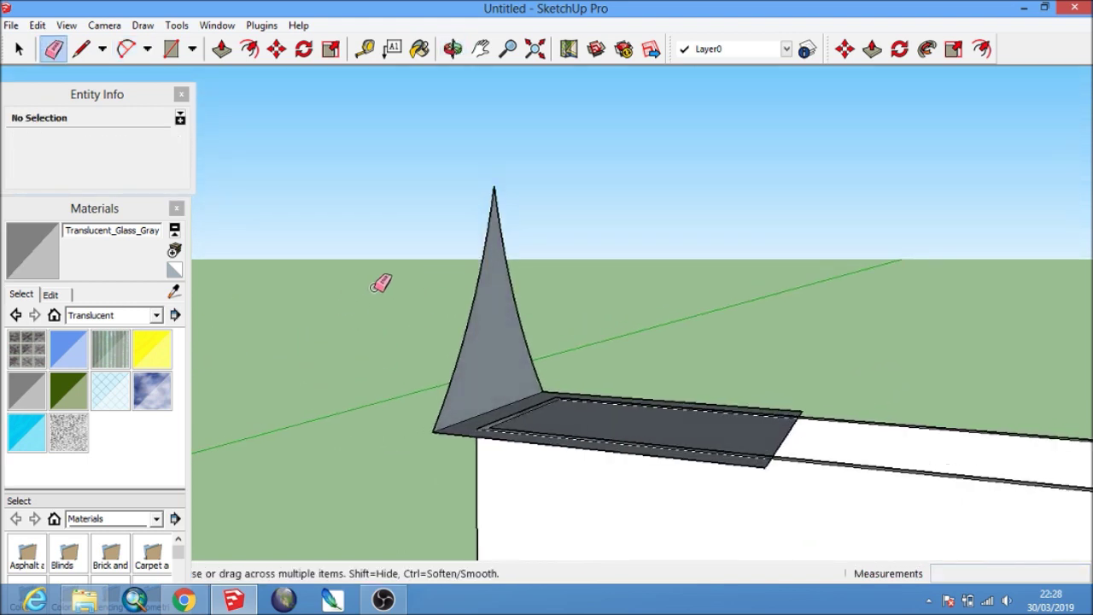
{"action": "left_click", "coordinate": [221, 48]}
{"action": "left_click", "coordinate": [503, 371]}
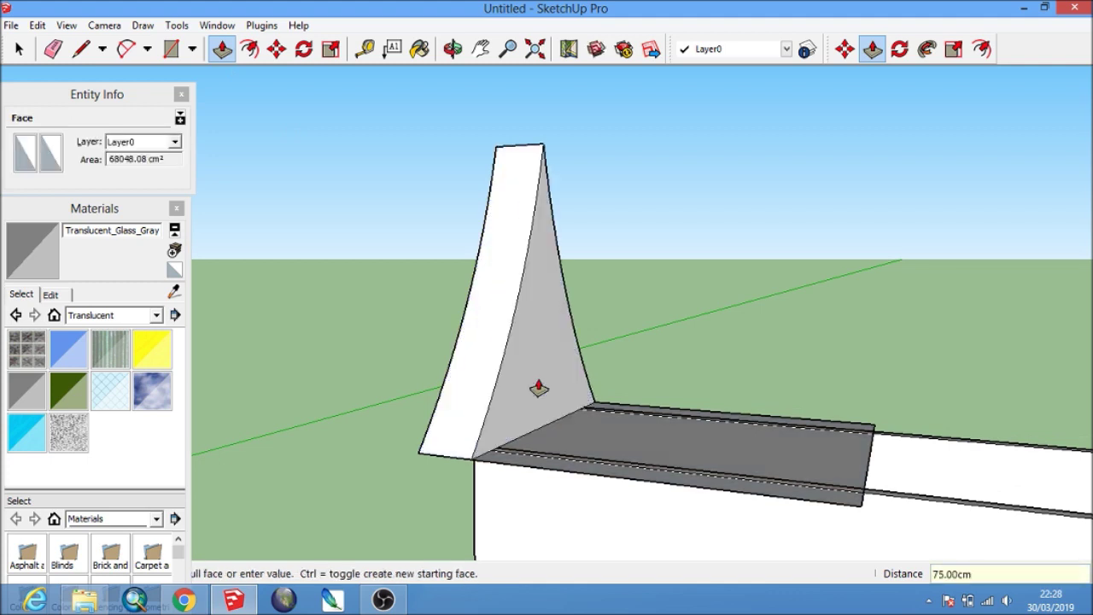
{"action": "left_click", "coordinate": [541, 281]}
Scale the end face down to taper the horn and extrude it 75 cm.
{"action": "key", "text": "space"}
{"action": "left_click", "coordinate": [329, 51]}
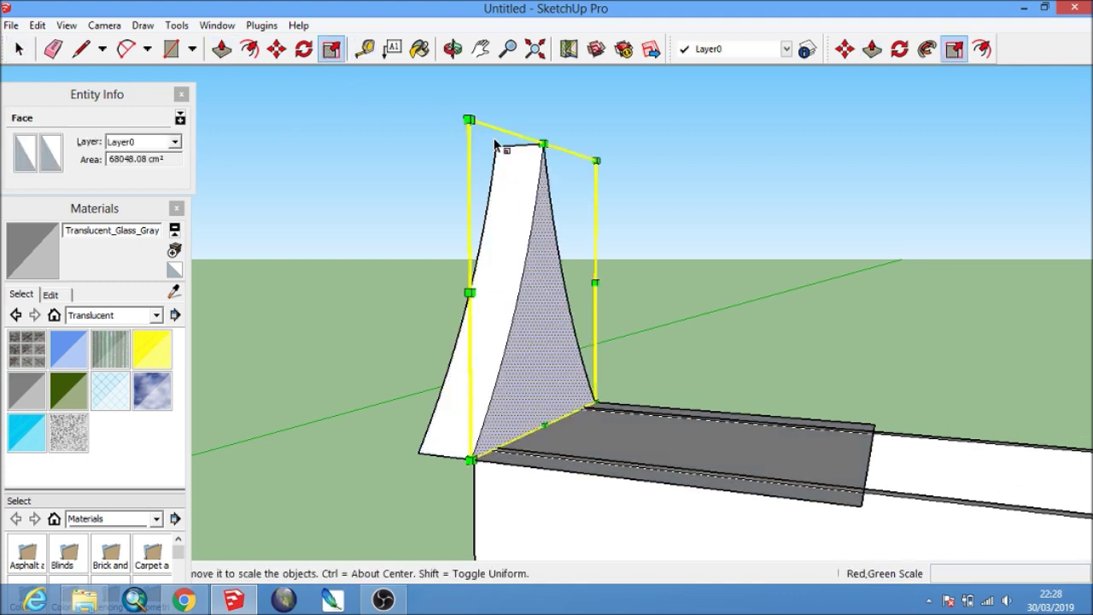
{"action": "left_click_drag", "start_coordinate": [540, 147], "coordinate": [543, 164]}
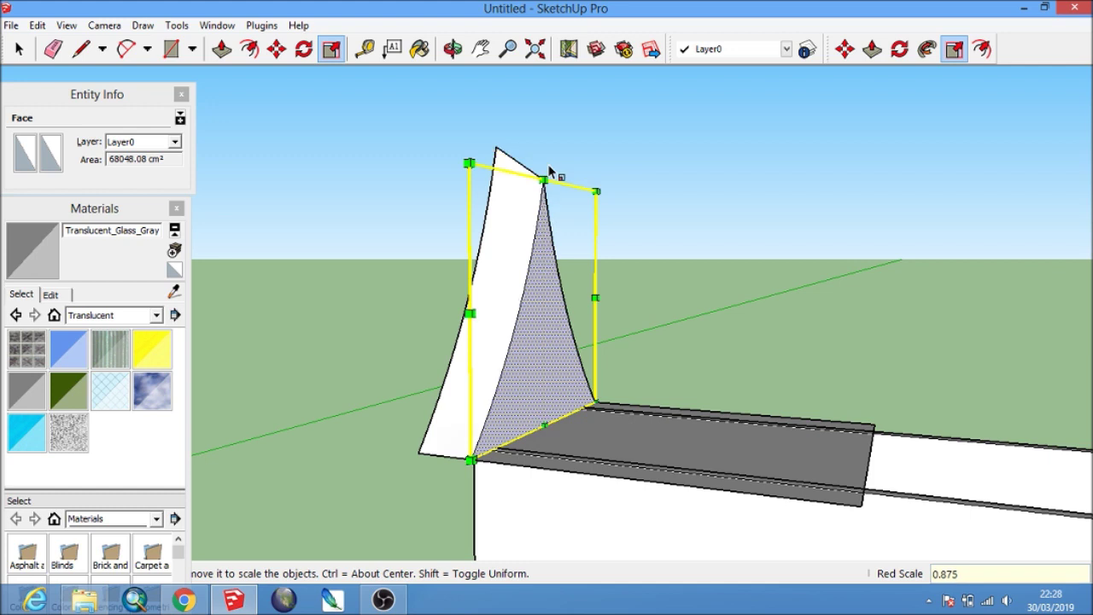
{"action": "middle_click_drag", "start_coordinate": [554, 316], "coordinate": [400, 260], "text": "shift"}
{"action": "key", "text": "p"}
{"action": "left_click", "coordinate": [401, 265]}
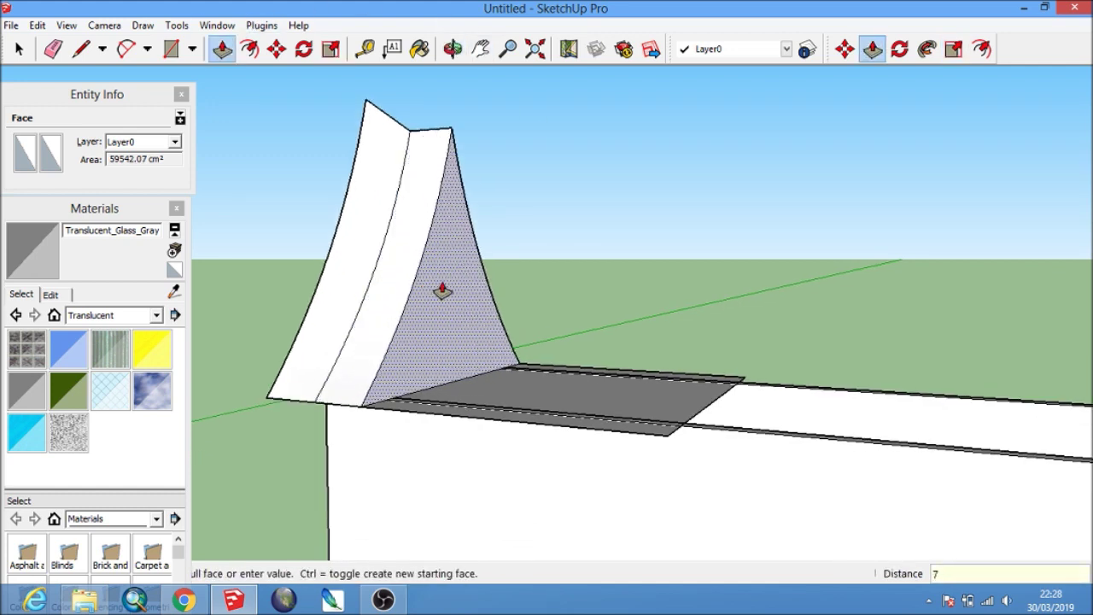
{"action": "type", "text": "5"}
{"action": "key", "text": "Return"}
{"action": "key", "text": "space"}
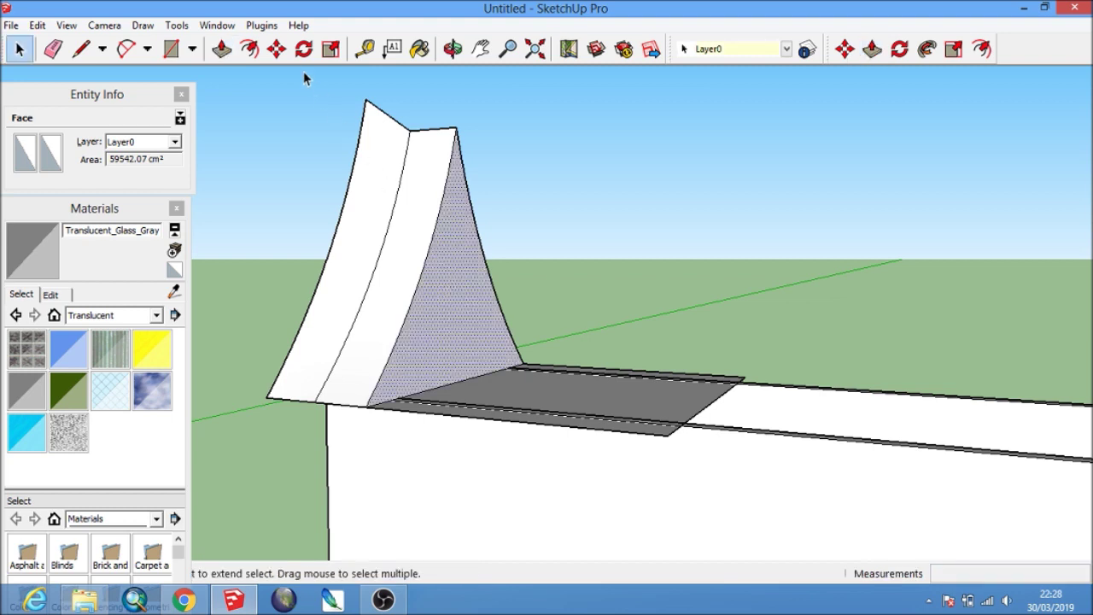
Shrink the end face again and pull out another 75 cm section.
{"action": "left_click", "coordinate": [332, 48]}
{"action": "left_click", "coordinate": [457, 129]}
{"action": "type", "text": "0.9"}
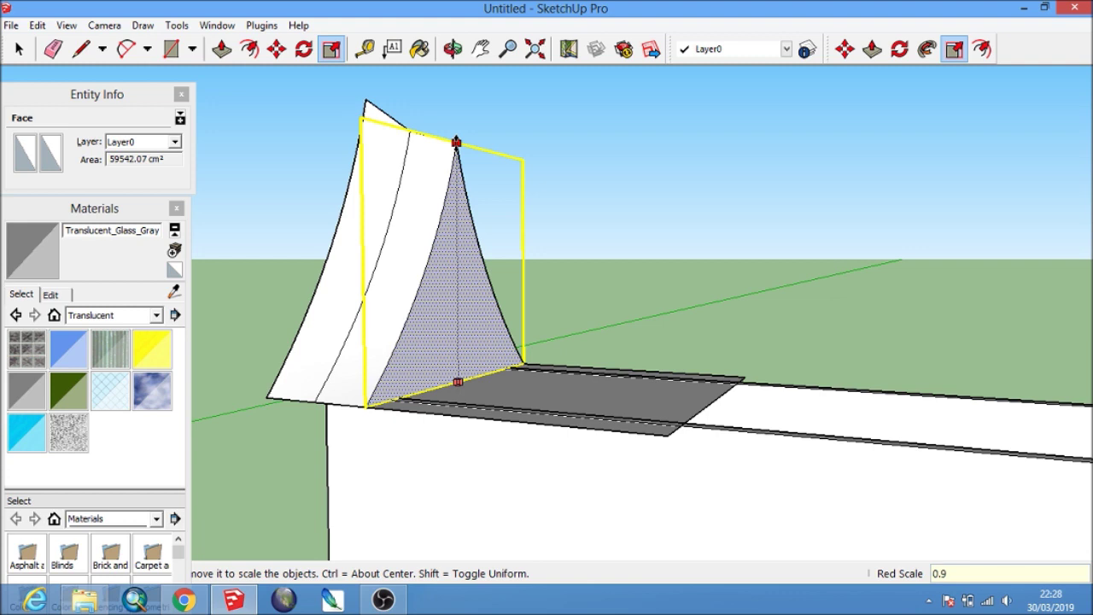
{"action": "left_click", "coordinate": [458, 148]}
{"action": "key", "text": "p"}
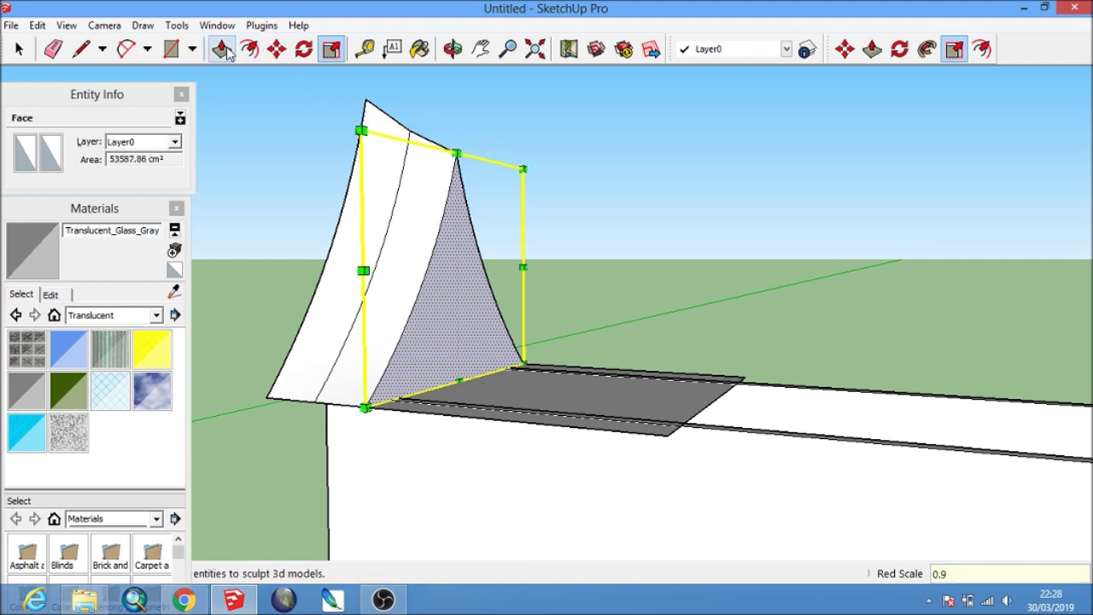
{"action": "left_click", "coordinate": [444, 244]}
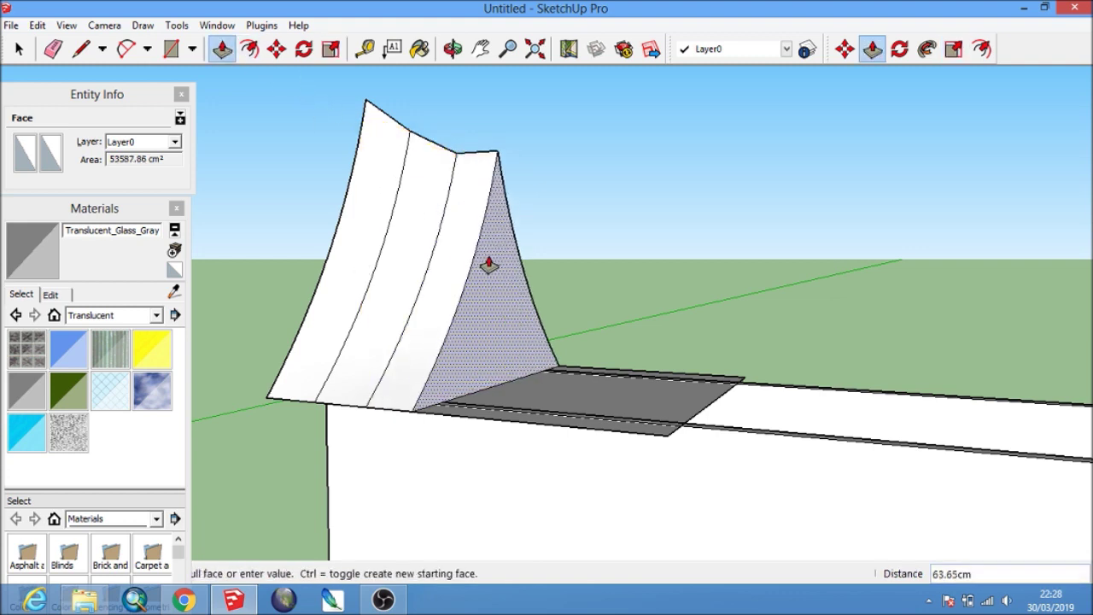
{"action": "type", "text": "75"}
{"action": "key", "text": "Return"}
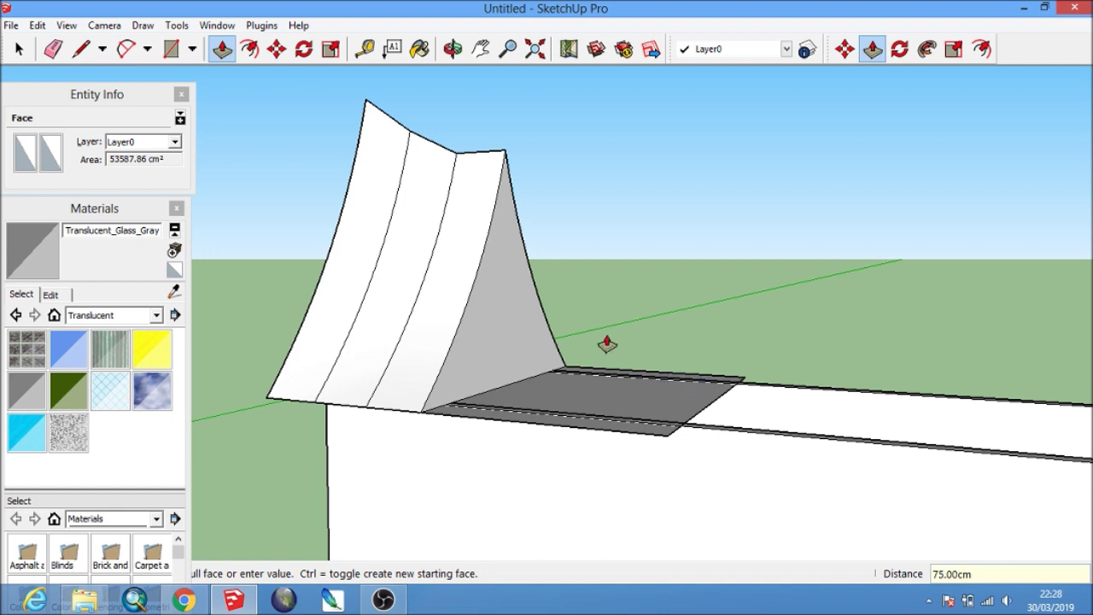
{"action": "key", "text": "space"}
Scale the end face to about 0.925 and extrude a third 75 cm section.
{"action": "left_click", "coordinate": [517, 284]}
{"action": "left_click", "coordinate": [331, 48]}
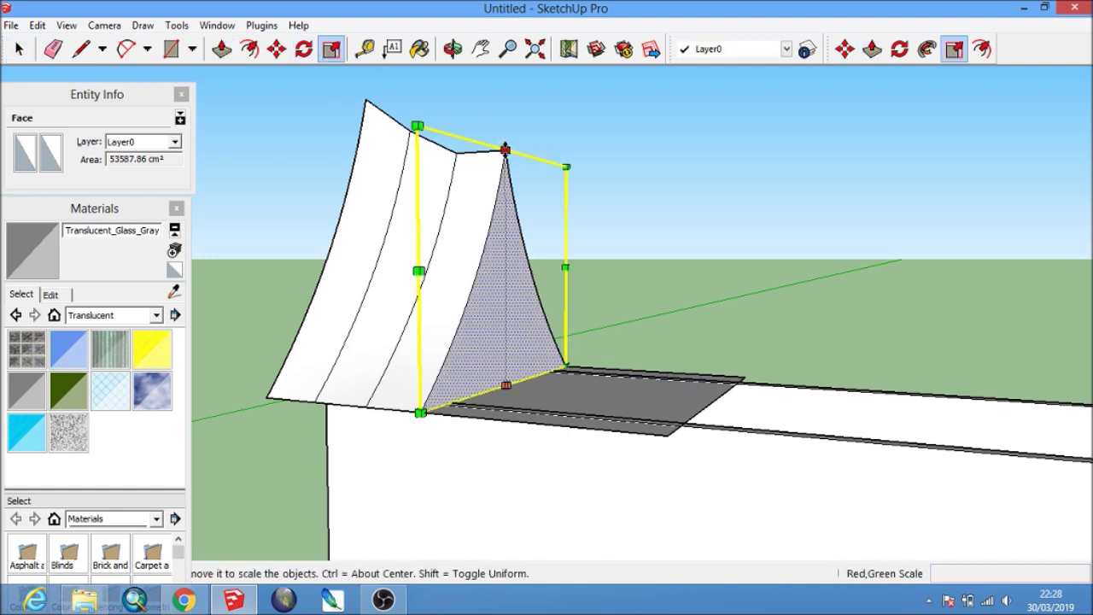
{"action": "left_click_drag", "start_coordinate": [504, 149], "coordinate": [506, 171]}
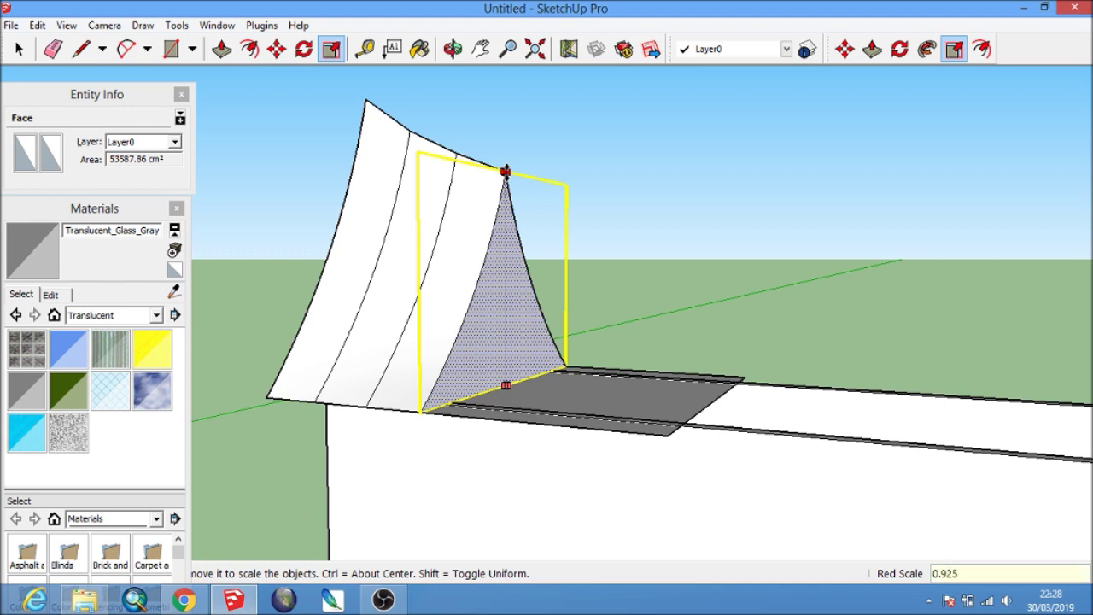
{"action": "left_click", "coordinate": [505, 171]}
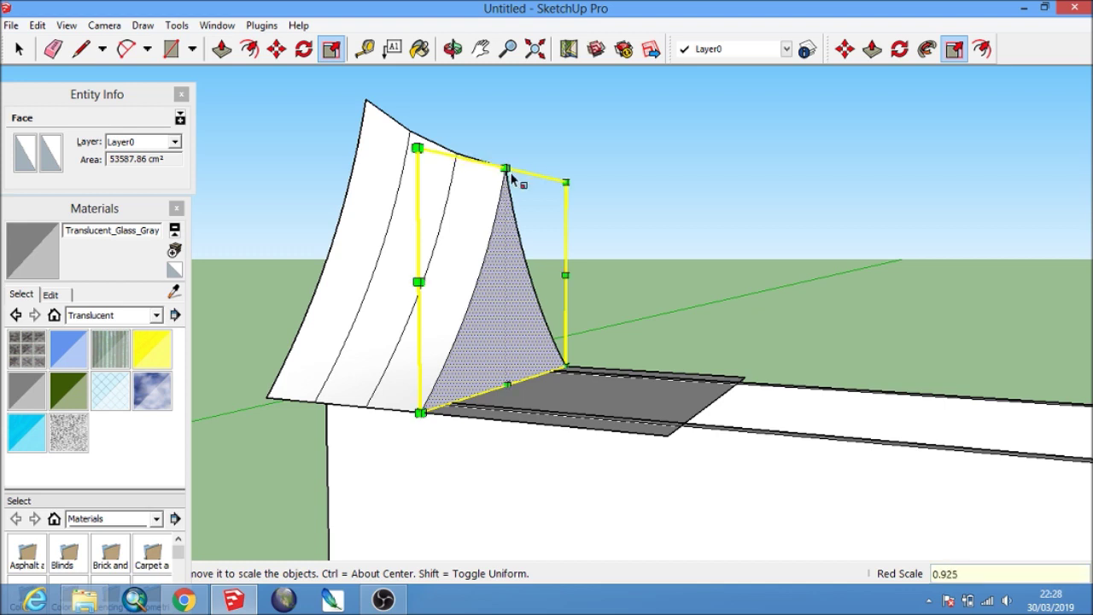
{"action": "left_click", "coordinate": [239, 60]}
{"action": "key", "text": "p"}
{"action": "left_click", "coordinate": [488, 285]}
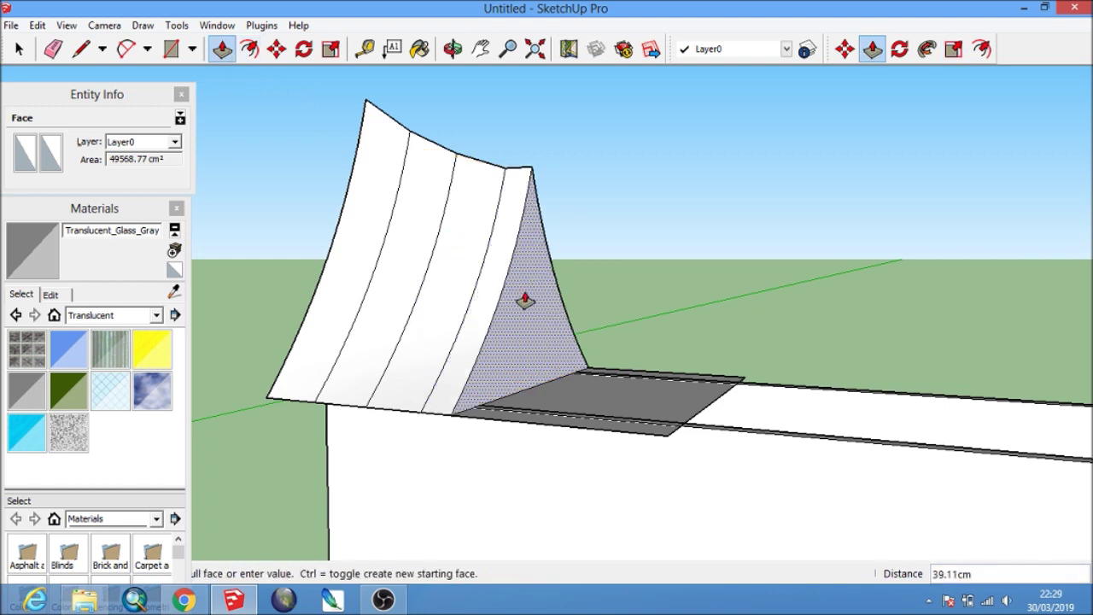
{"action": "key", "text": "Return"}
{"action": "key", "text": "space"}
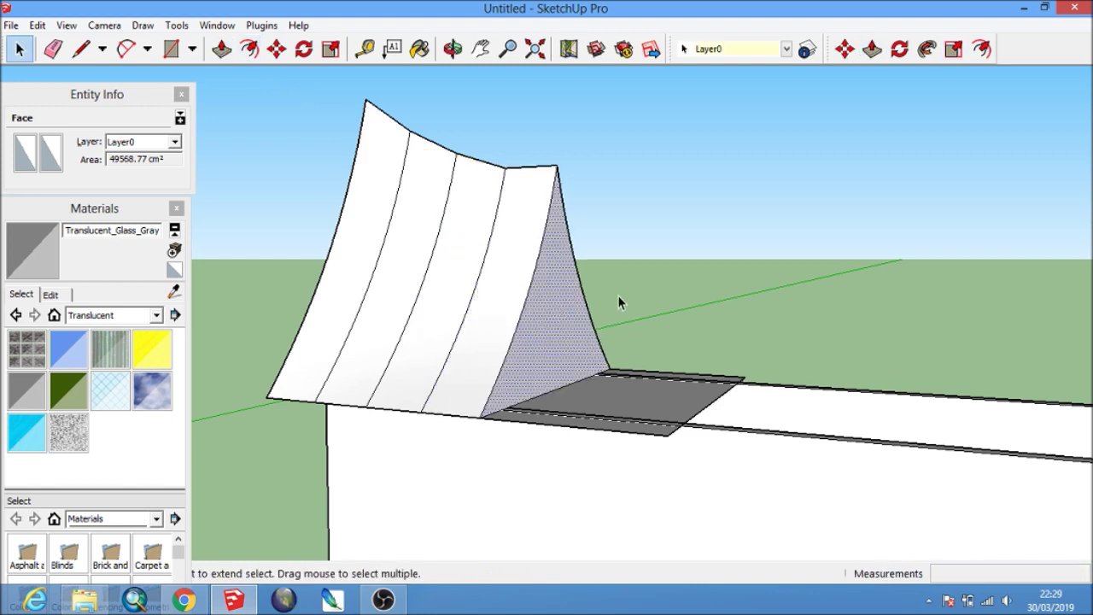
Taper the end face to 0.9 and extrude a fourth 75 cm section.
{"action": "scroll", "coordinate": [581, 246], "scroll_direction": "up", "scroll_amount": 1}
{"action": "scroll", "coordinate": [581, 246], "scroll_direction": "up", "scroll_amount": 2}
{"action": "left_click", "coordinate": [330, 49]}
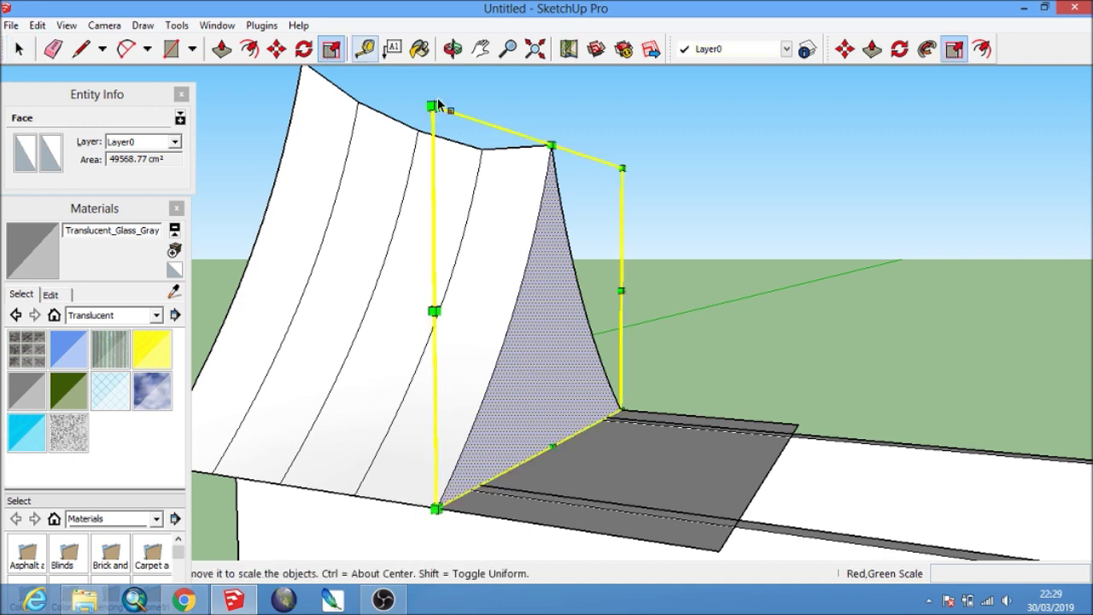
{"action": "left_click_drag", "start_coordinate": [551, 145], "coordinate": [551, 154]}
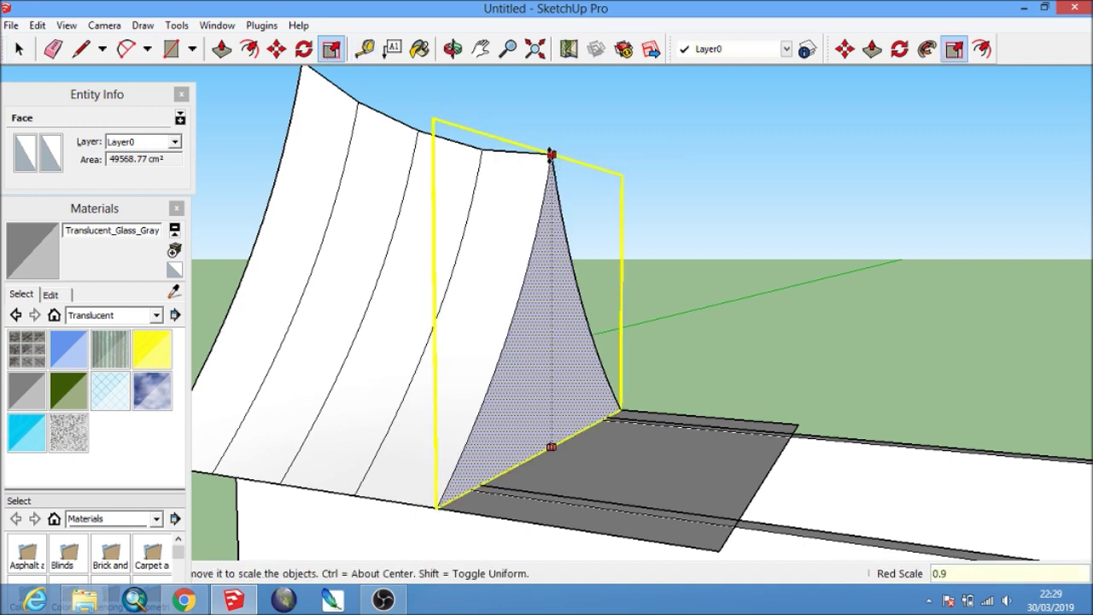
{"action": "left_click_drag", "start_coordinate": [551, 155], "coordinate": [552, 160]}
{"action": "scroll", "coordinate": [569, 232], "scroll_direction": "down", "scroll_amount": 1}
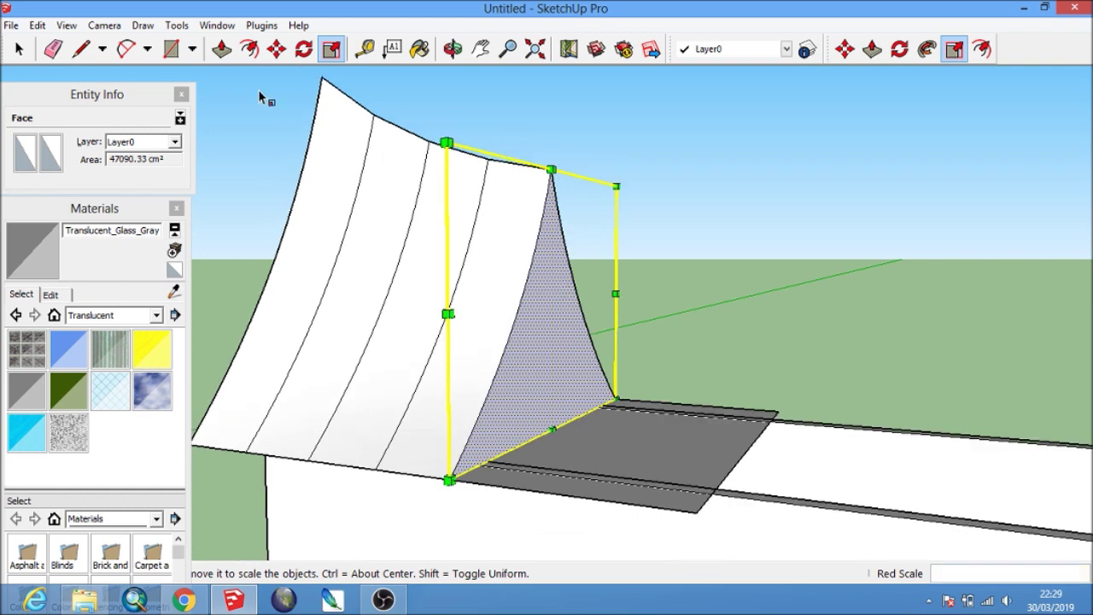
{"action": "left_click", "coordinate": [221, 49]}
{"action": "left_click_drag", "start_coordinate": [535, 282], "coordinate": [593, 315]}
{"action": "type", "text": "75"}
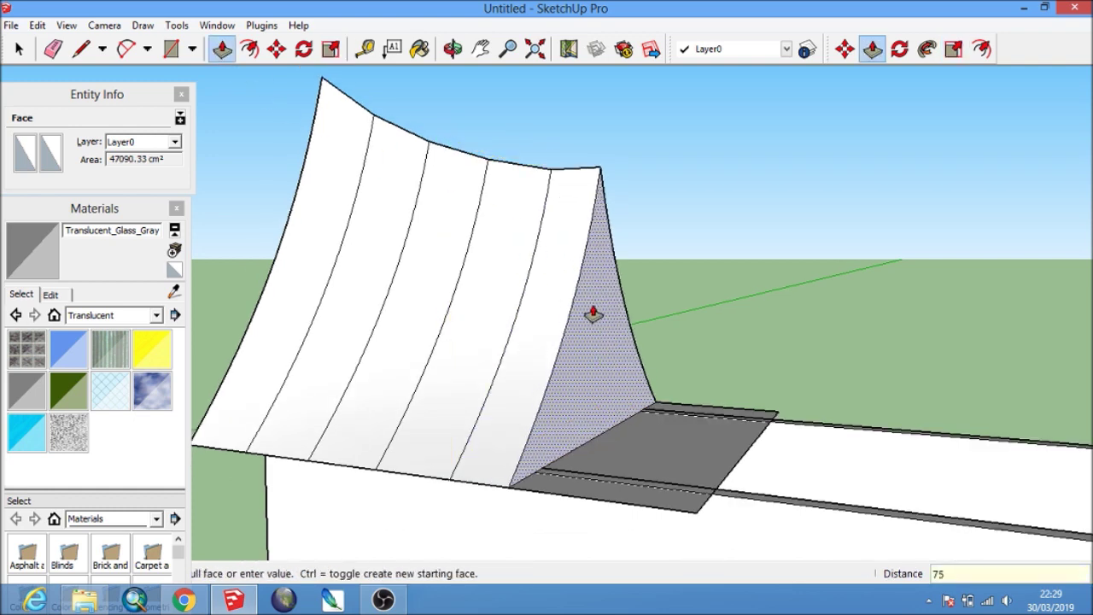
{"action": "key", "text": "Return"}
{"action": "key", "text": "space"}
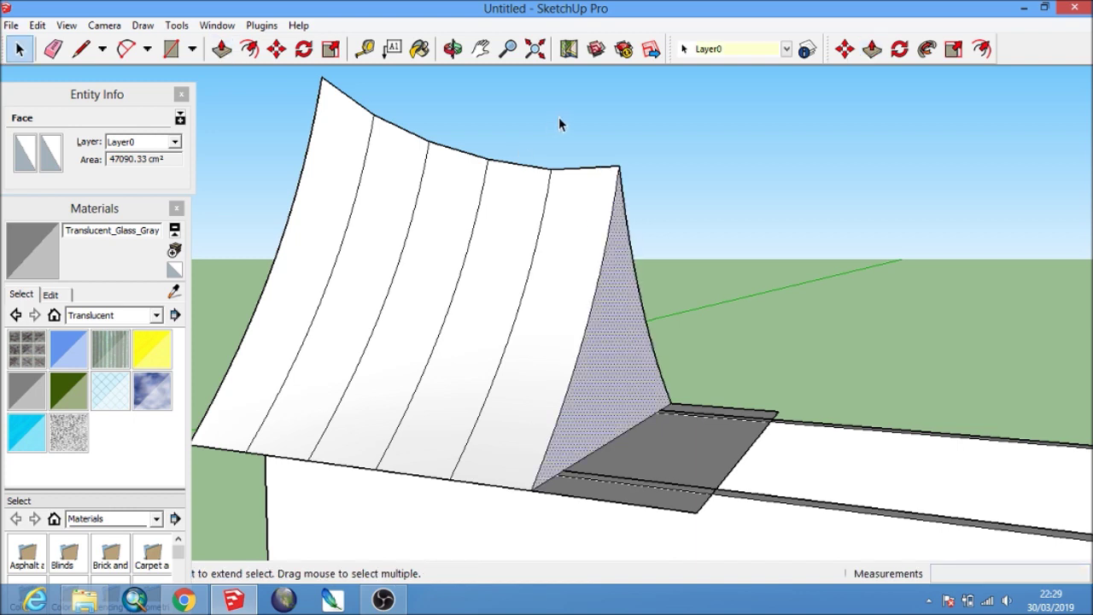
Taper the end face to 0.9 once more and pull out the final roof section.
{"action": "left_click", "coordinate": [330, 48]}
{"action": "left_click_drag", "start_coordinate": [618, 169], "coordinate": [617, 175]}
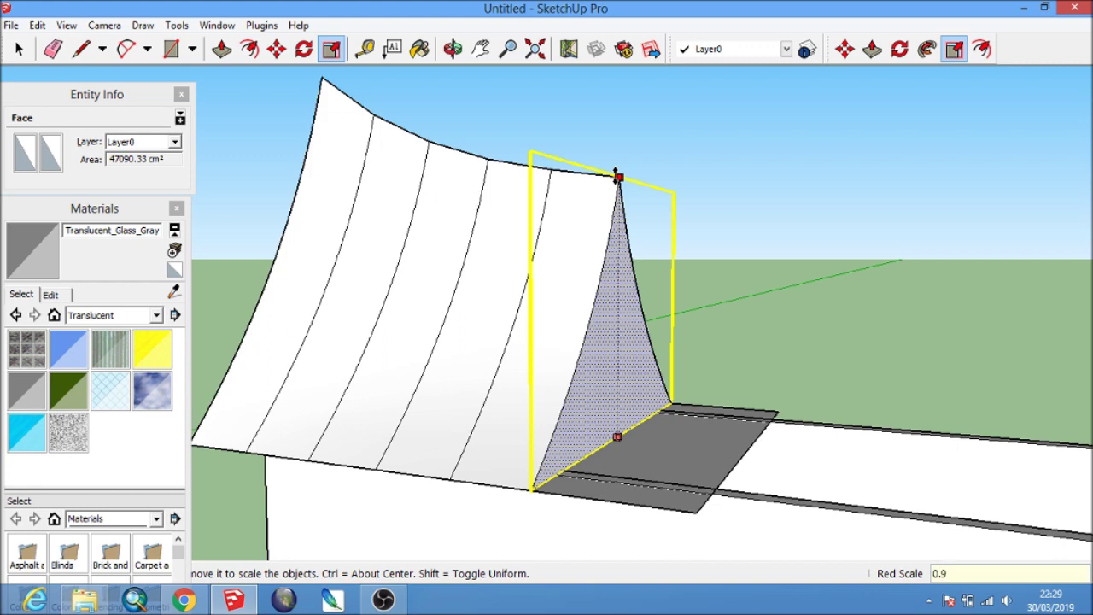
{"action": "left_click_drag", "start_coordinate": [618, 175], "coordinate": [617, 180]}
{"action": "scroll", "coordinate": [615, 254], "scroll_direction": "down", "scroll_amount": 1}
{"action": "scroll", "coordinate": [614, 301], "scroll_direction": "down", "scroll_amount": 1}
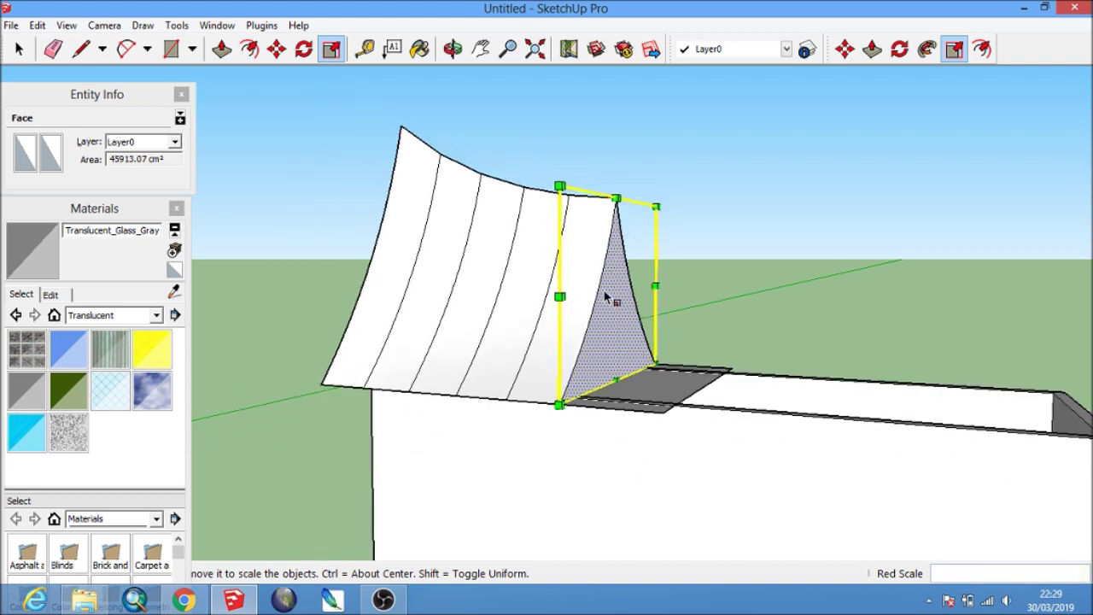
{"action": "left_click", "coordinate": [221, 48]}
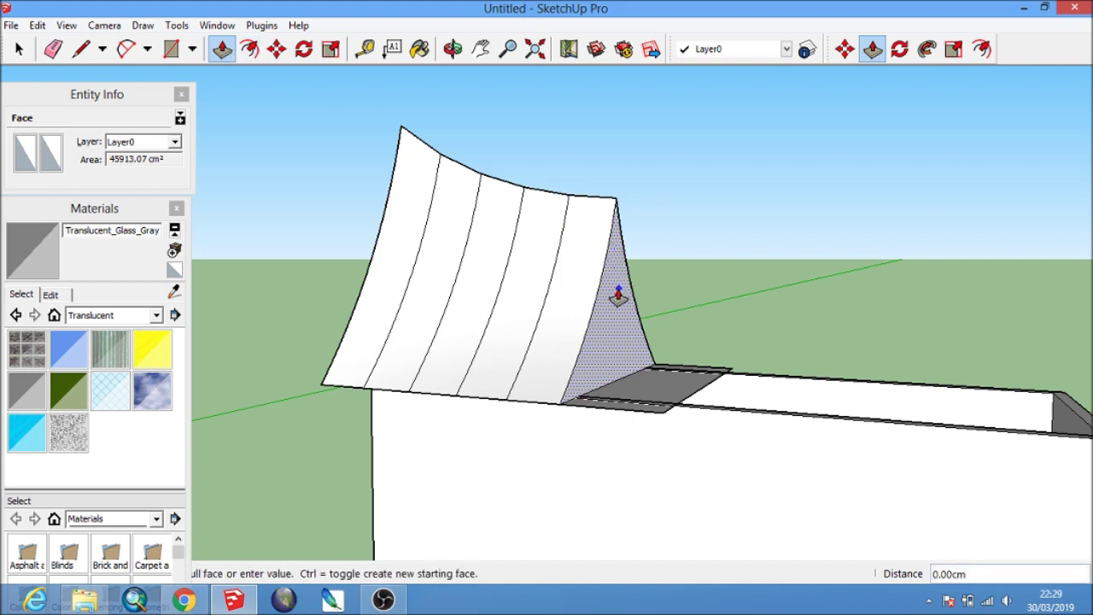
{"action": "left_click_drag", "start_coordinate": [615, 298], "coordinate": [668, 425]}
{"action": "left_click", "coordinate": [661, 417]}
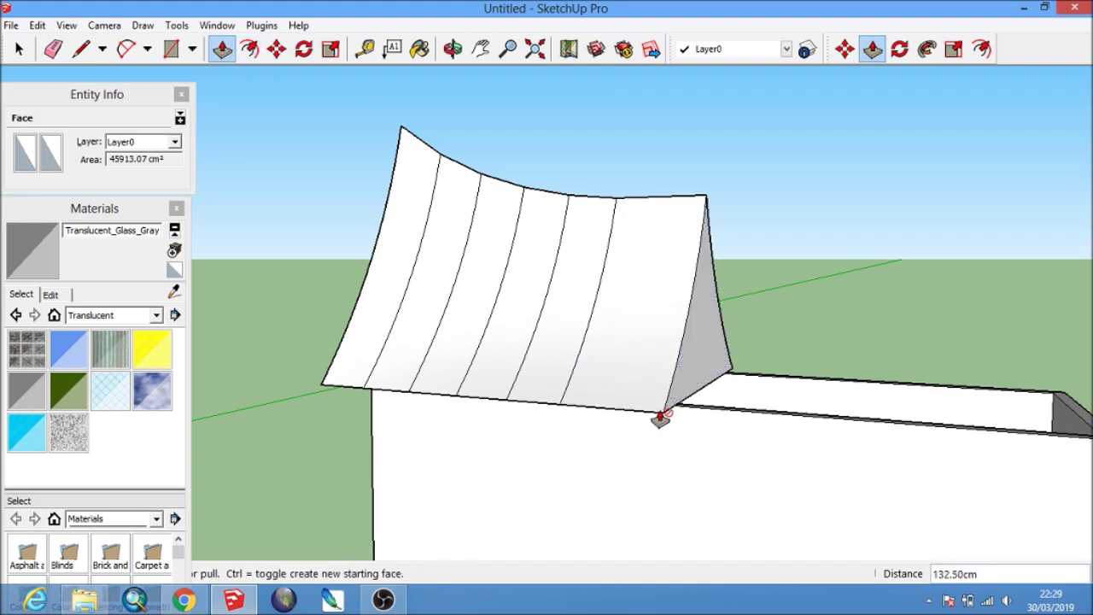
{"action": "left_click", "coordinate": [53, 49]}
Erase the seam lines across the curved roof so it reads as one surface.
{"action": "left_click_drag", "start_coordinate": [408, 265], "coordinate": [600, 313]}
{"action": "middle_click_drag", "start_coordinate": [600, 313], "coordinate": [519, 341]}
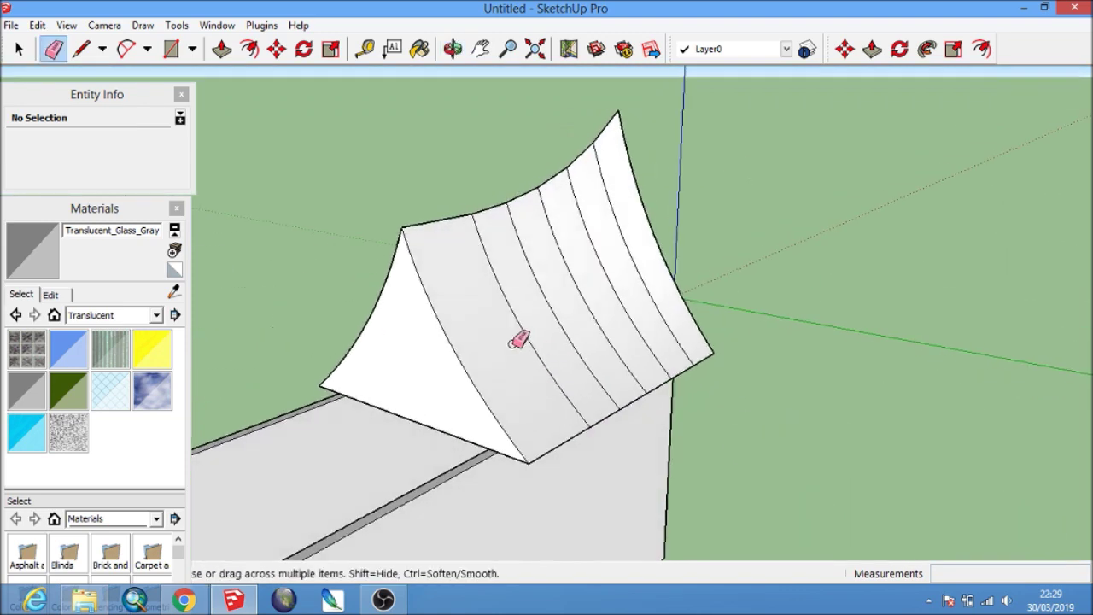
{"action": "mouse_move", "coordinate": [519, 341]}
{"action": "left_mouse_down"}
{"action": "mouse_move", "coordinate": [623, 227]}
{"action": "mouse_move", "coordinate": [662, 218]}
{"action": "left_mouse_up"}
{"action": "mouse_move", "coordinate": [464, 262]}
{"action": "middle_mouse_down"}
{"action": "mouse_move", "coordinate": [585, 376]}
{"action": "mouse_move", "coordinate": [586, 325]}
{"action": "mouse_move", "coordinate": [542, 299]}
{"action": "middle_mouse_up"}
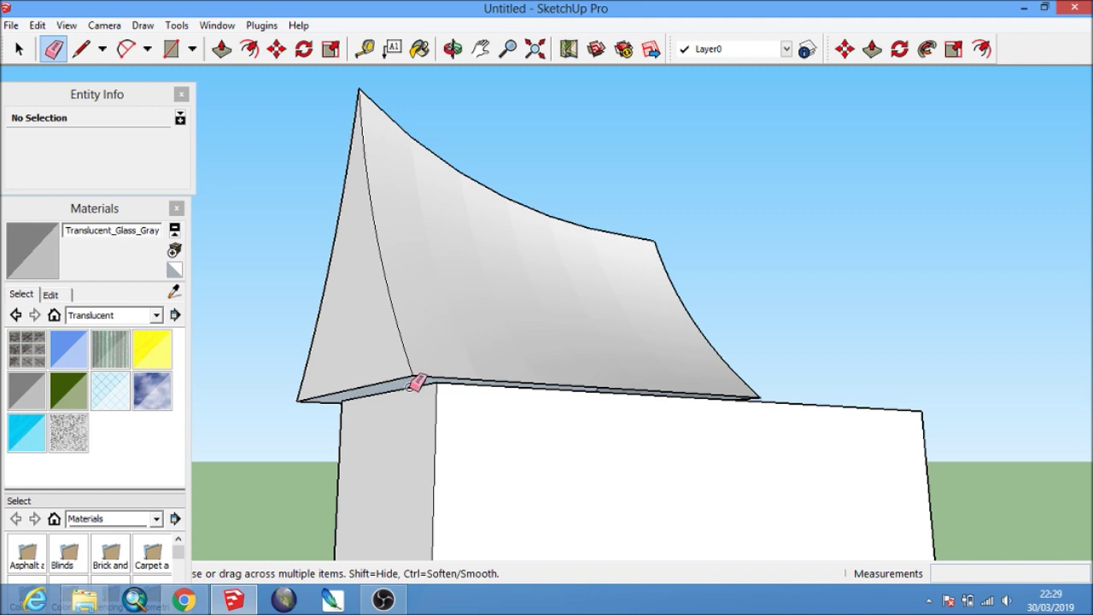
{"action": "middle_click_drag", "start_coordinate": [420, 384], "coordinate": [411, 362], "text": "shift"}
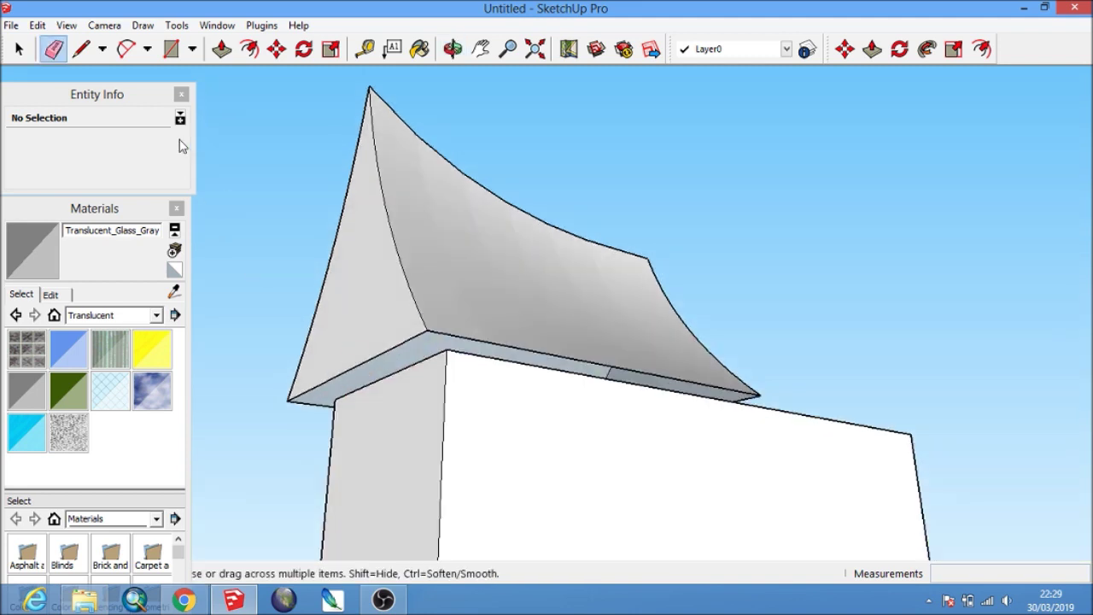
Start a roof base rectangle at the left eave endpoint.
{"action": "left_click", "coordinate": [171, 48]}
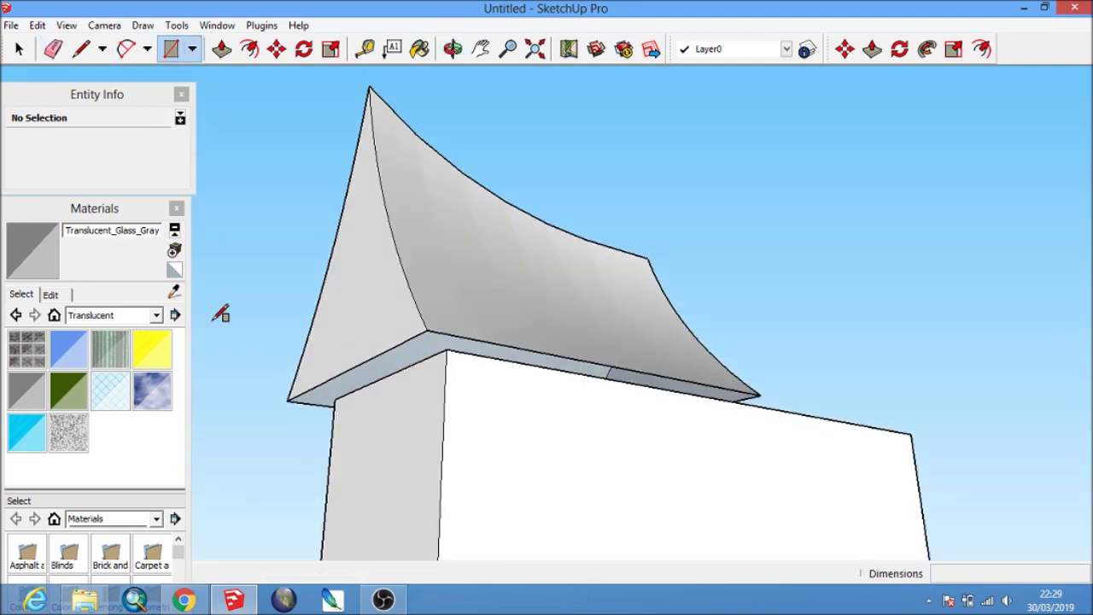
{"action": "left_click", "coordinate": [291, 399]}
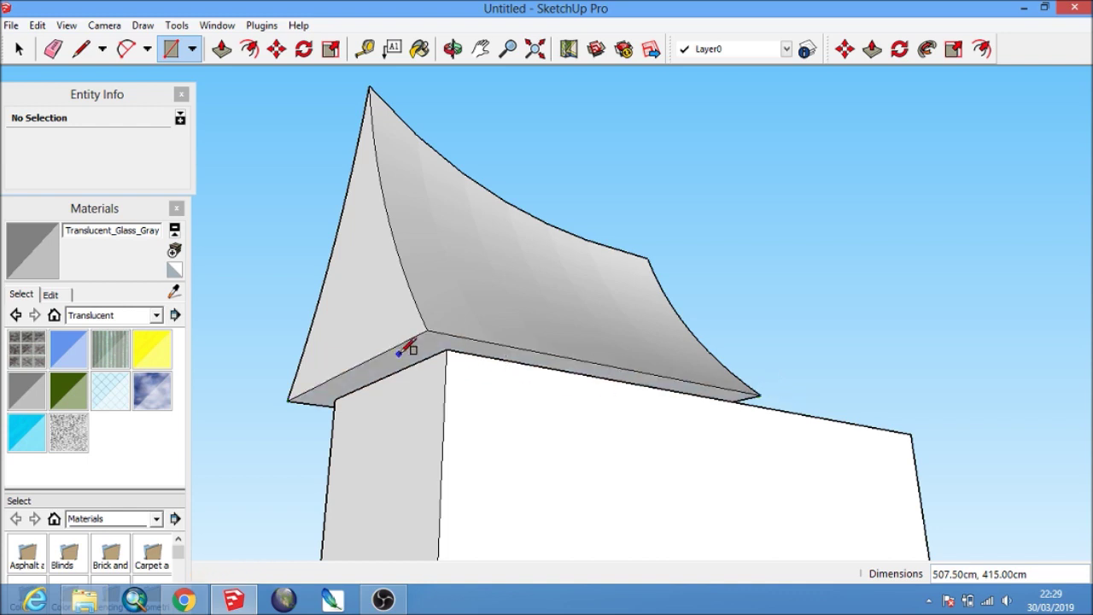
{"action": "left_click", "coordinate": [221, 49]}
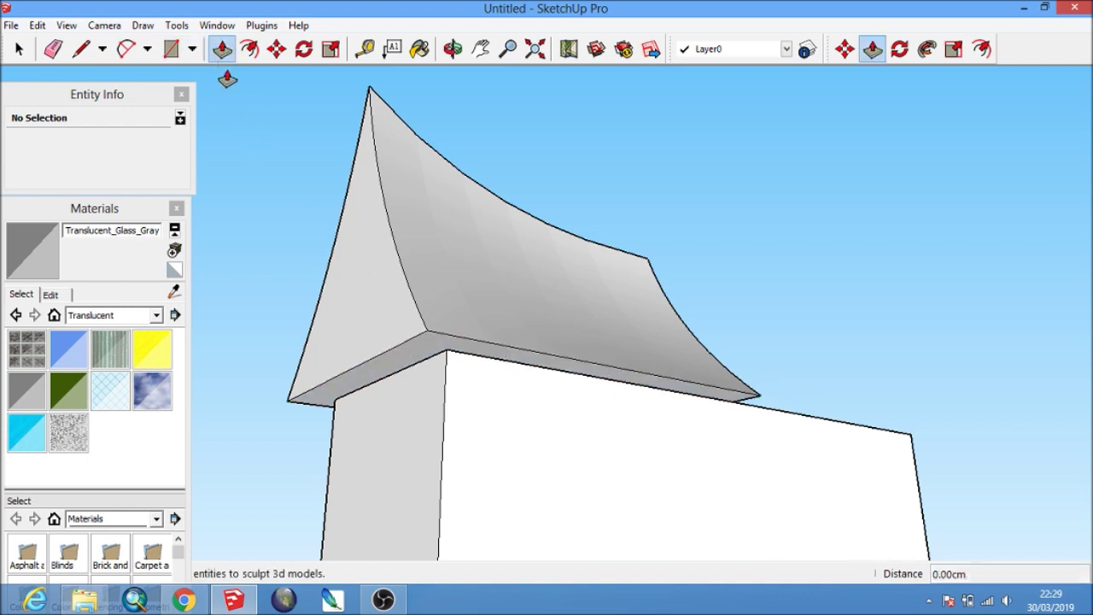
Pull the roof base's underside down 20 cm to form the eave slab.
{"action": "left_click", "coordinate": [381, 377]}
{"action": "type", "text": "20"}
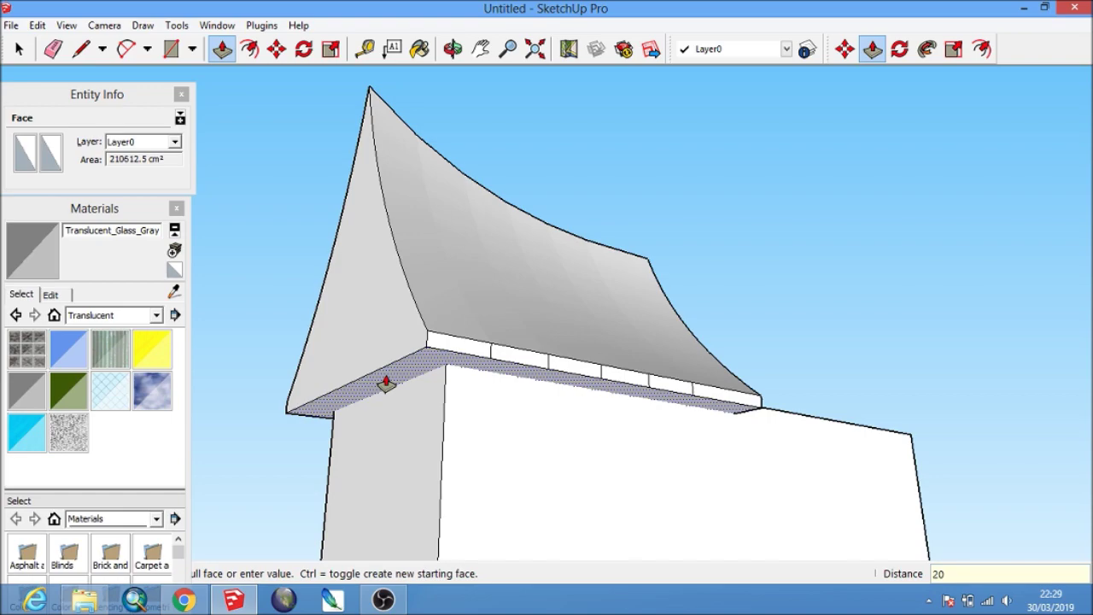
{"action": "key", "text": "Return"}
{"action": "key", "text": "space"}
Move the whole roof with its base down onto the top of the building.
{"action": "triple_click", "coordinate": [439, 291]}
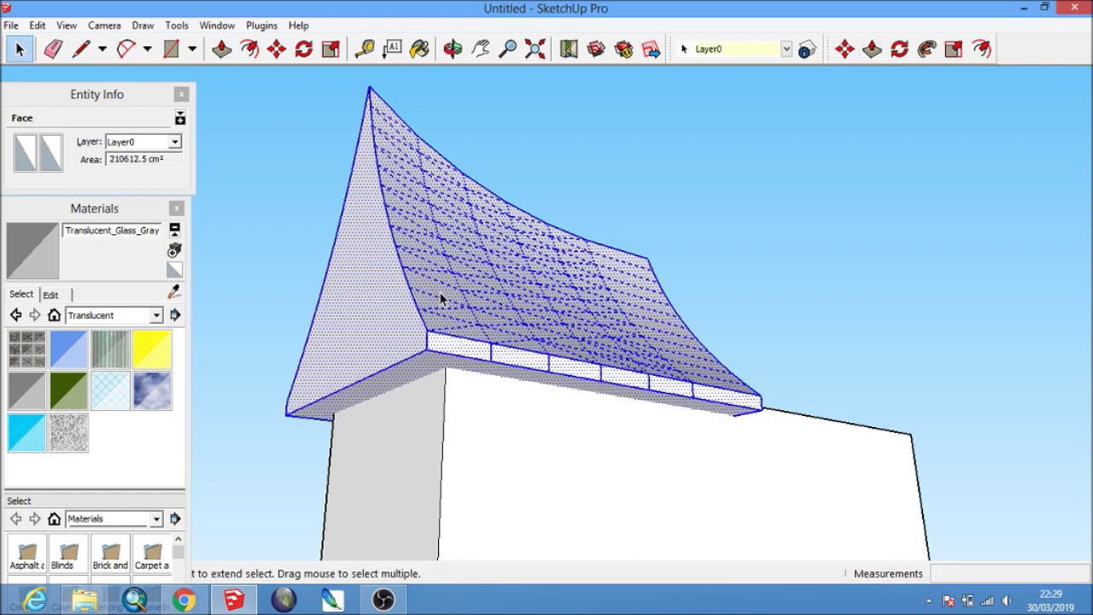
{"action": "key", "text": "m"}
{"action": "left_click", "coordinate": [533, 546]}
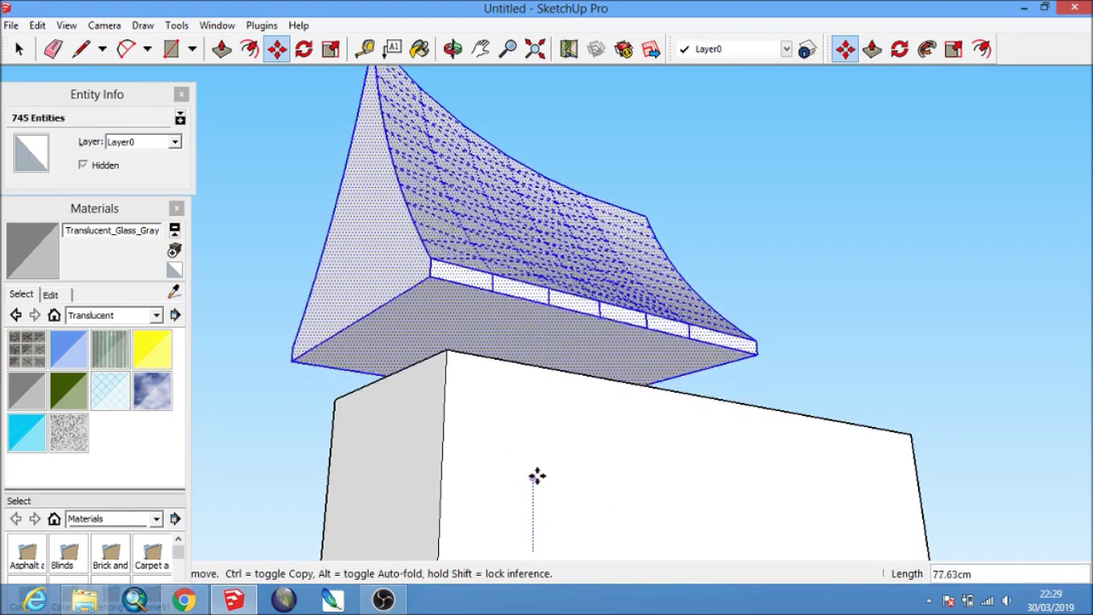
{"action": "key", "text": "Return"}
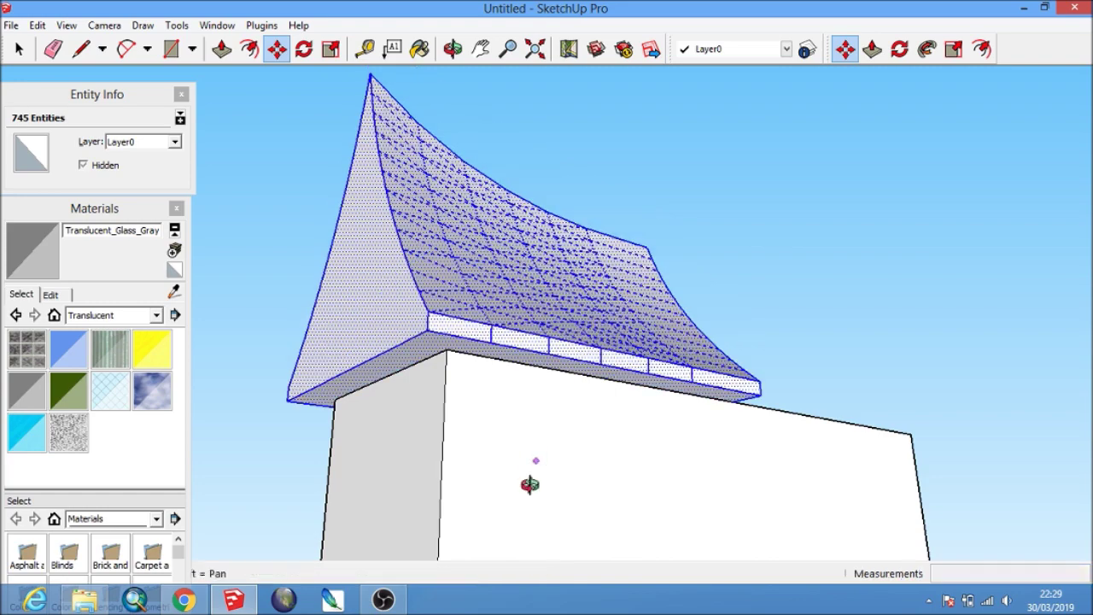
{"action": "middle_click_drag", "start_coordinate": [536, 459], "coordinate": [589, 512]}
{"action": "key", "text": "space"}
{"action": "left_click", "coordinate": [791, 224]}
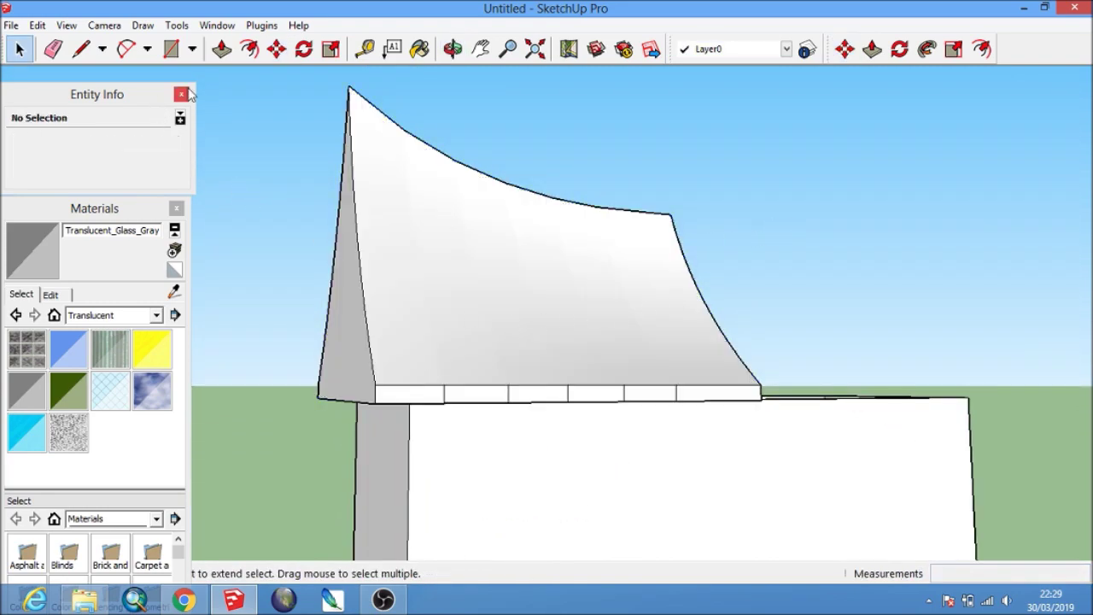
Erase the dividing lines across the eave slab so it forms one continuous band.
{"action": "left_click", "coordinate": [52, 50]}
{"action": "middle_click_drag", "start_coordinate": [463, 379], "coordinate": [540, 359]}
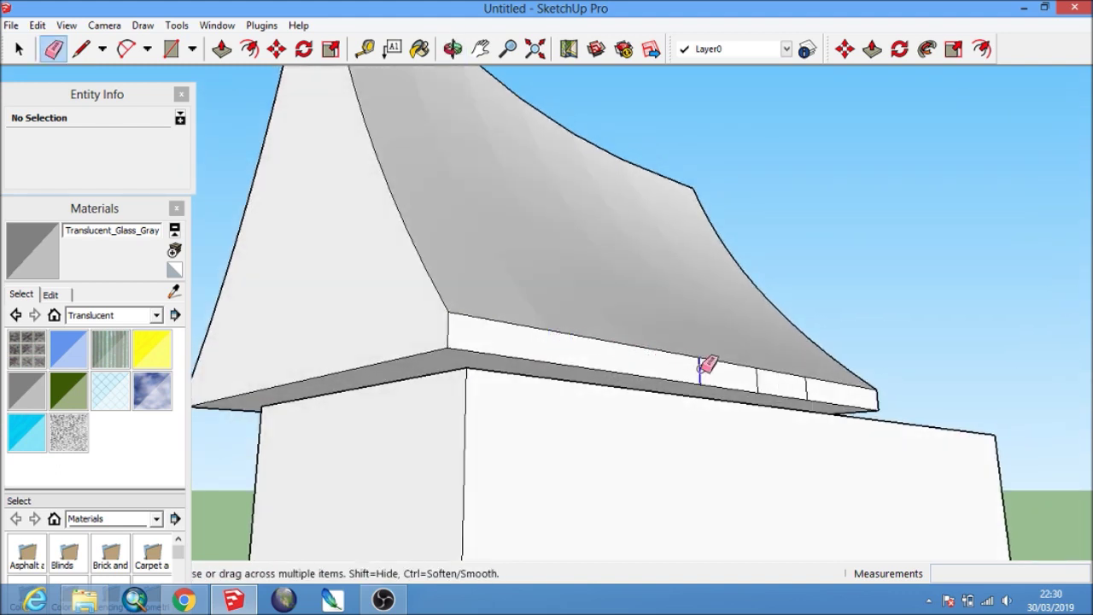
{"action": "mouse_move", "coordinate": [811, 387]}
{"action": "middle_mouse_down"}
{"action": "mouse_move", "coordinate": [556, 361]}
{"action": "mouse_move", "coordinate": [849, 467]}
{"action": "mouse_move", "coordinate": [649, 425]}
{"action": "middle_mouse_up"}
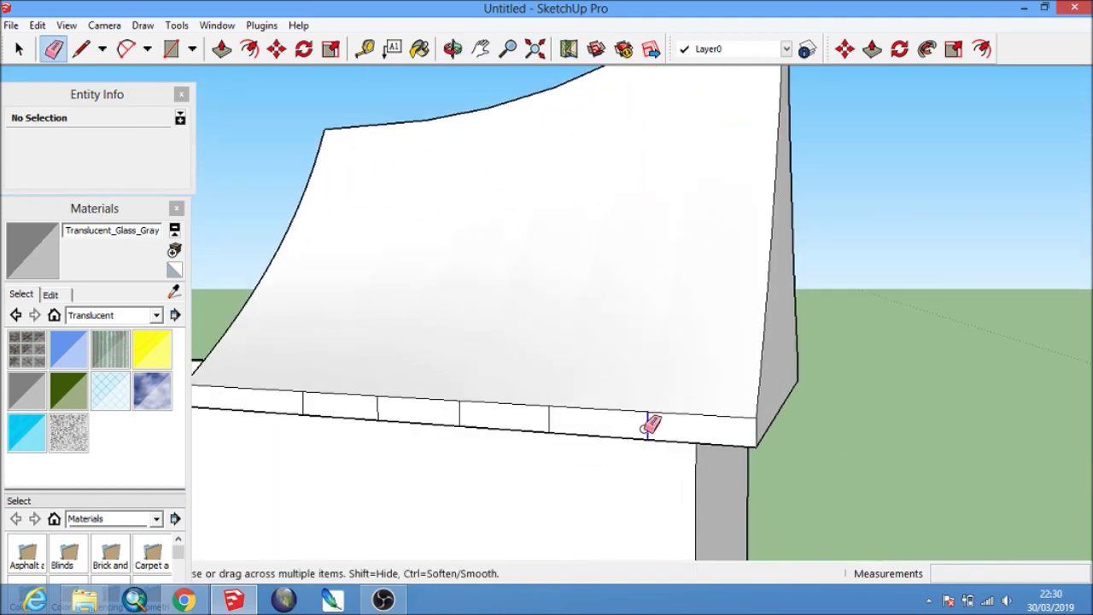
{"action": "mouse_move", "coordinate": [432, 402]}
{"action": "middle_mouse_down"}
{"action": "mouse_move", "coordinate": [652, 399]}
{"action": "mouse_move", "coordinate": [689, 411]}
{"action": "middle_mouse_up"}
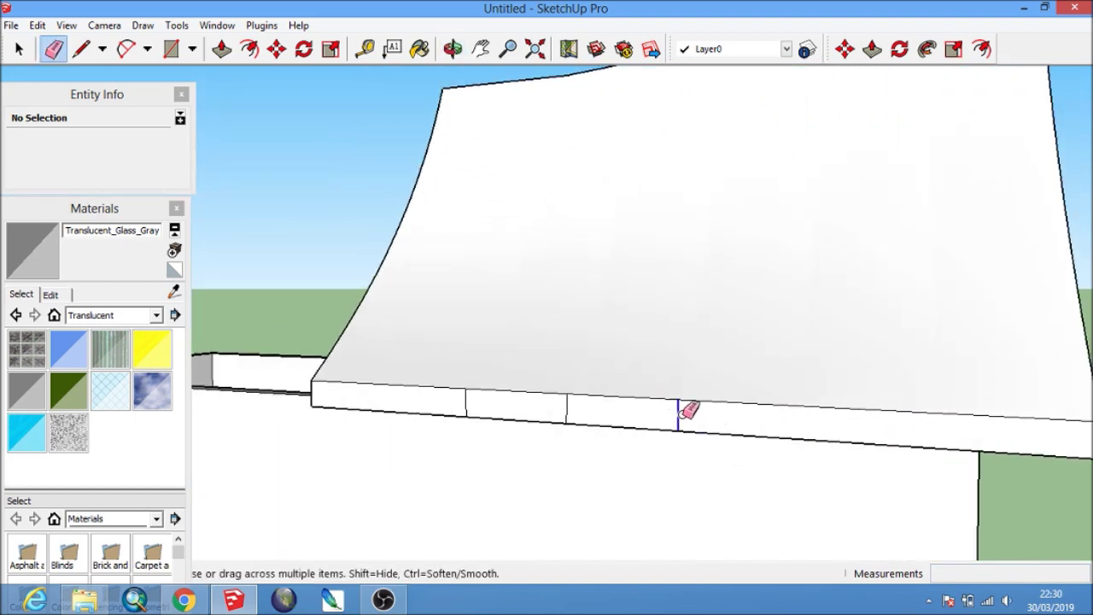
{"action": "mouse_move", "coordinate": [457, 398]}
{"action": "middle_mouse_down"}
{"action": "mouse_move", "coordinate": [579, 402]}
{"action": "mouse_move", "coordinate": [452, 391]}
{"action": "mouse_move", "coordinate": [382, 415]}
{"action": "middle_mouse_up"}
{"action": "key", "text": "space"}
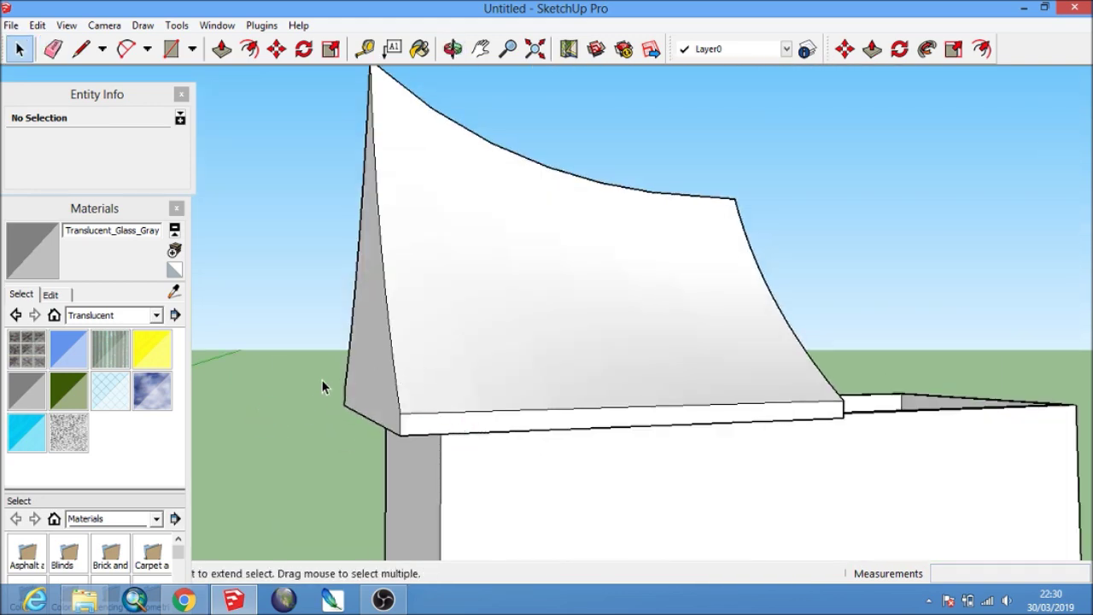
Select the triangular gable's outline edges, including the arc and corner edges but not the face.
{"action": "middle_click_drag", "start_coordinate": [321, 379], "coordinate": [342, 319]}
{"action": "left_click", "coordinate": [440, 300]}
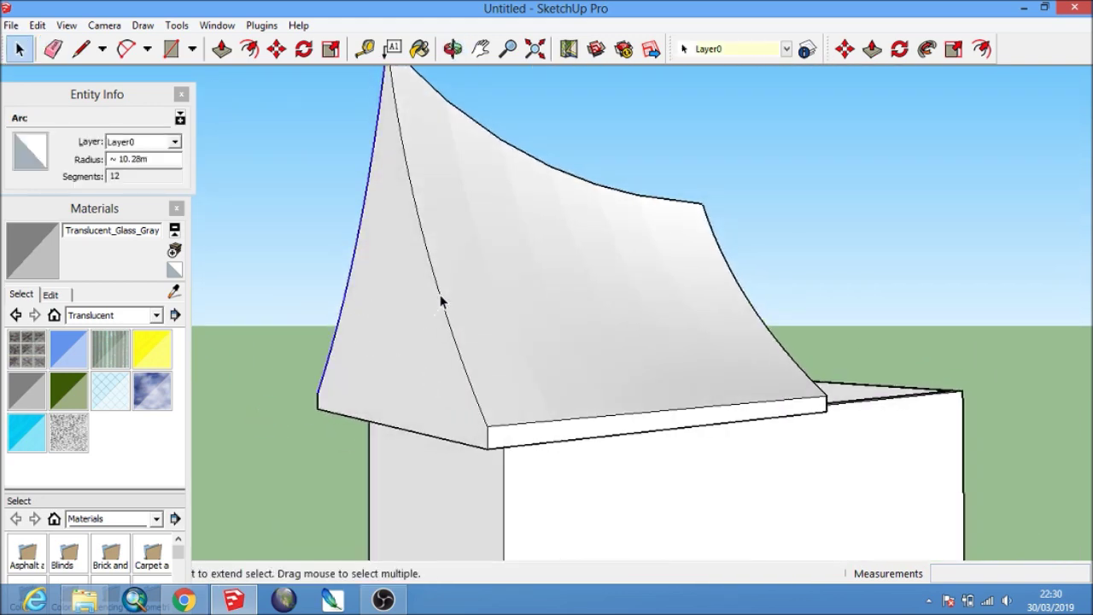
{"action": "left_click", "coordinate": [486, 440], "text": "shift"}
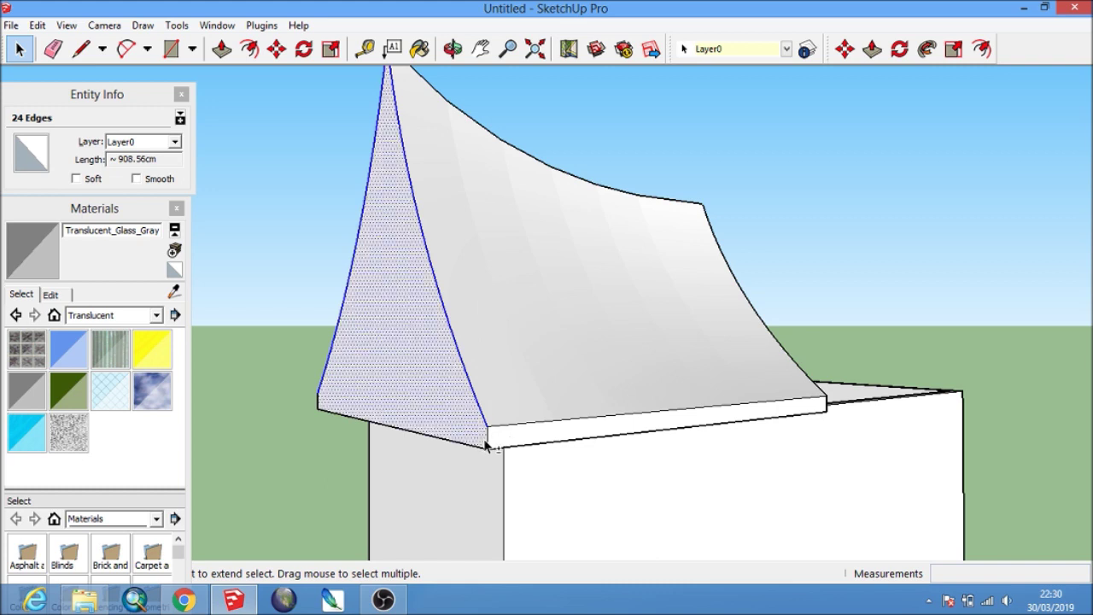
{"action": "scroll", "coordinate": [484, 441], "scroll_direction": "up", "scroll_amount": 2}
{"action": "left_click", "coordinate": [487, 444], "text": "shift"}
{"action": "left_click", "coordinate": [486, 445], "text": "shift"}
{"action": "scroll", "coordinate": [436, 394], "scroll_direction": "up", "scroll_amount": 2}
{"action": "left_click", "coordinate": [437, 392], "text": "shift"}
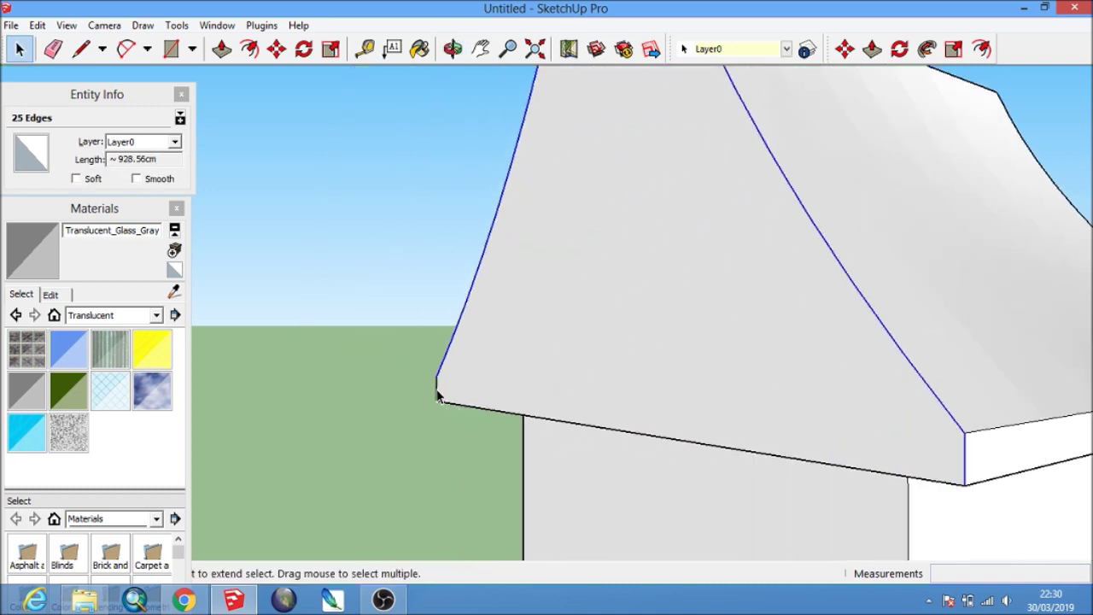
{"action": "scroll", "coordinate": [436, 395], "scroll_direction": "up", "scroll_amount": 1}
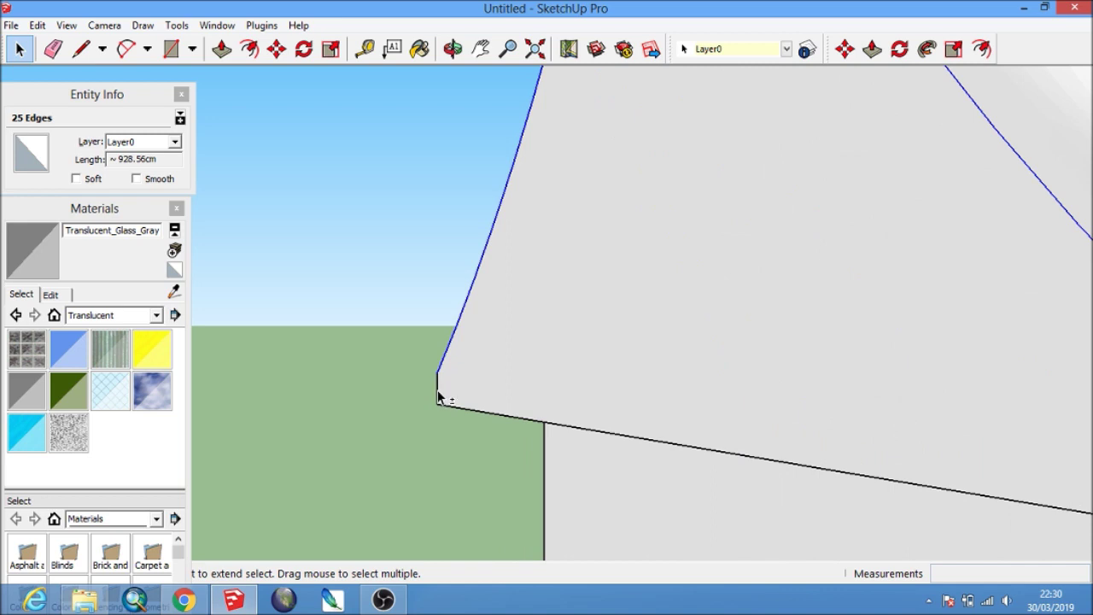
{"action": "left_click", "coordinate": [437, 388], "text": "shift"}
{"action": "scroll", "coordinate": [410, 383], "scroll_direction": "down", "scroll_amount": 2}
{"action": "scroll", "coordinate": [440, 419], "scroll_direction": "down", "scroll_amount": 2}
{"action": "scroll", "coordinate": [418, 428], "scroll_direction": "down", "scroll_amount": 2}
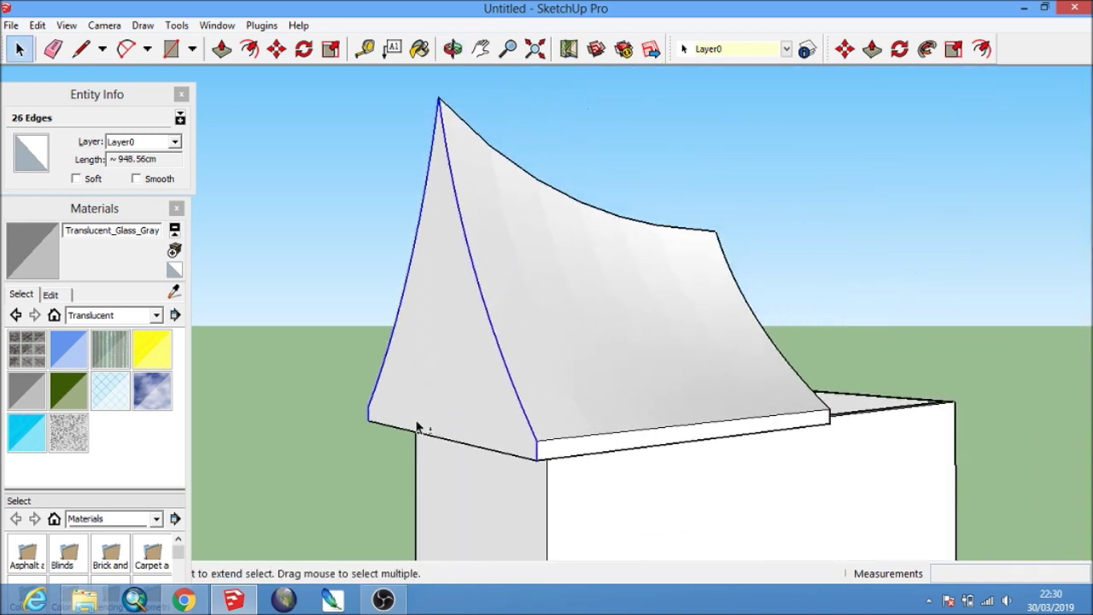
Offset the gable outline 20 cm inward and erase the stray lines.
{"action": "left_click", "coordinate": [250, 50]}
{"action": "left_click", "coordinate": [421, 243]}
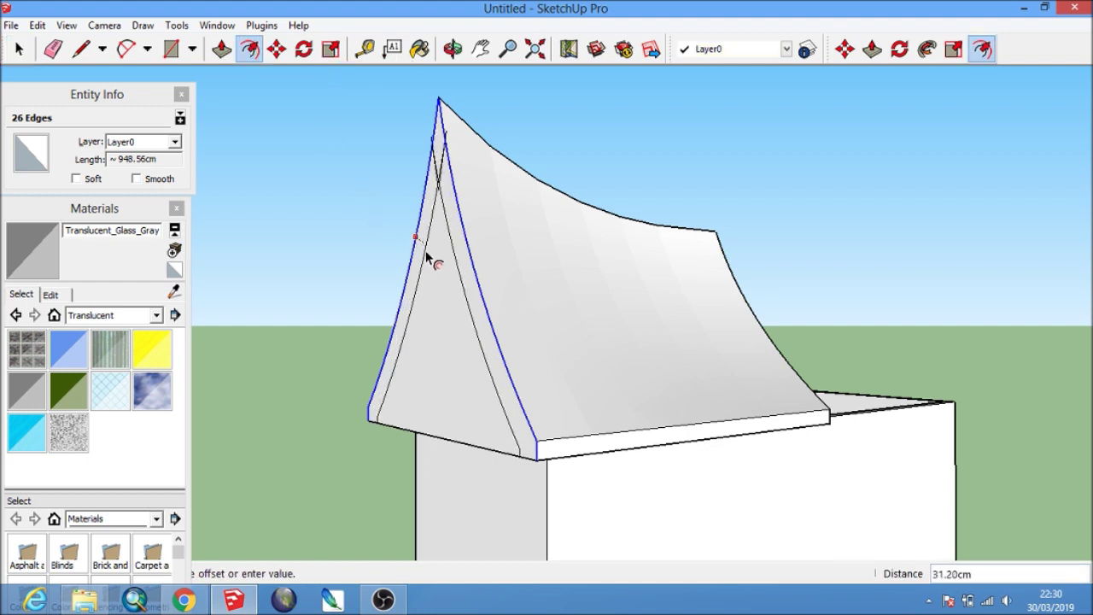
{"action": "type", "text": "20"}
{"action": "key", "text": "Return"}
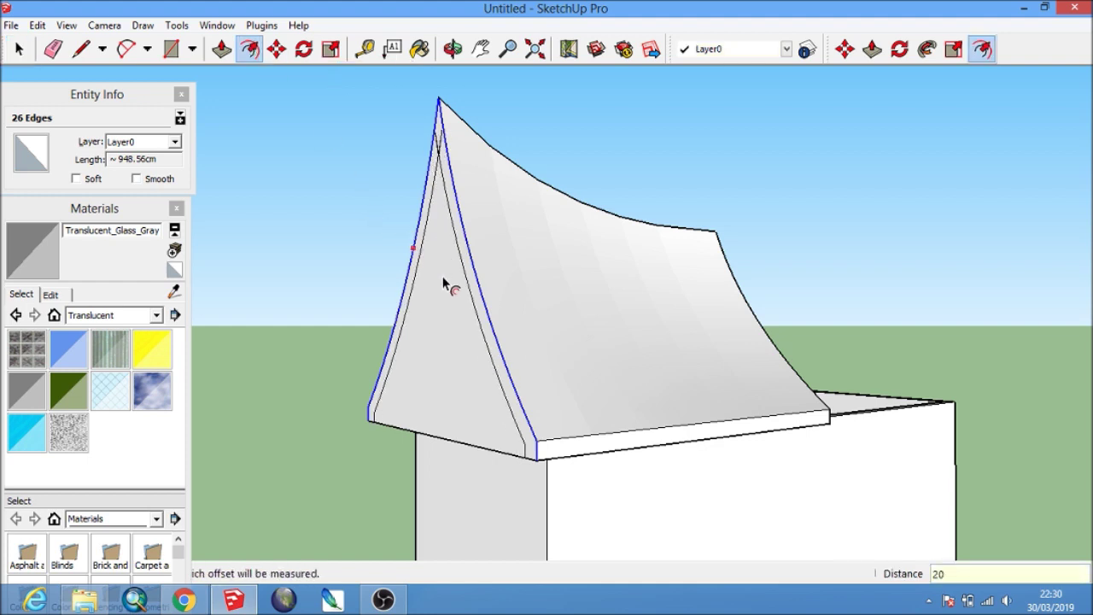
{"action": "scroll", "coordinate": [378, 94], "scroll_direction": "up", "scroll_amount": 2}
{"action": "left_click", "coordinate": [55, 49]}
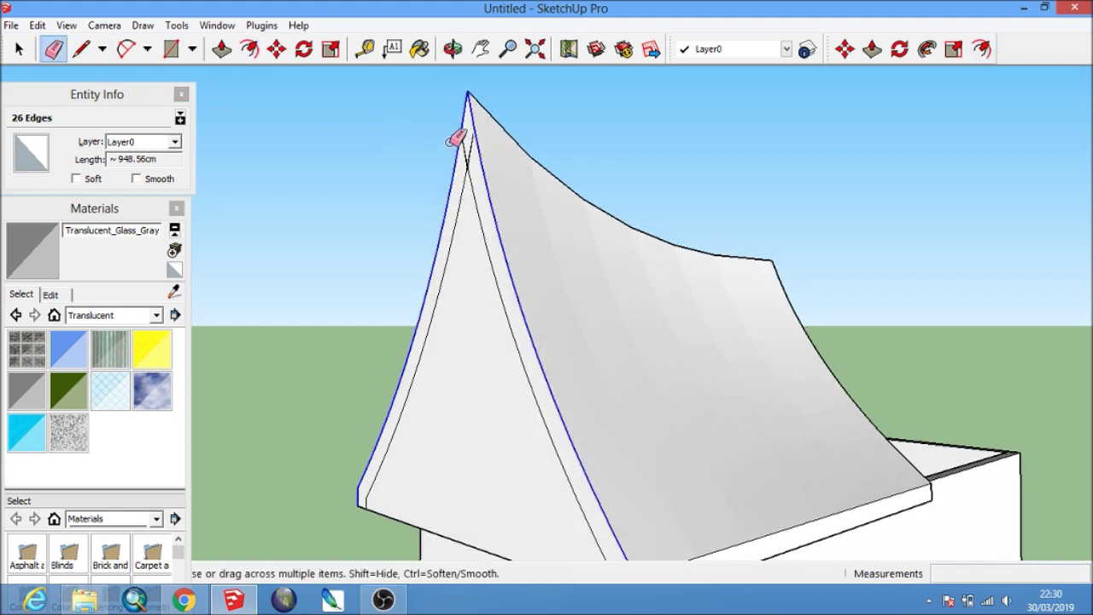
{"action": "scroll", "coordinate": [445, 141], "scroll_direction": "up", "scroll_amount": 4}
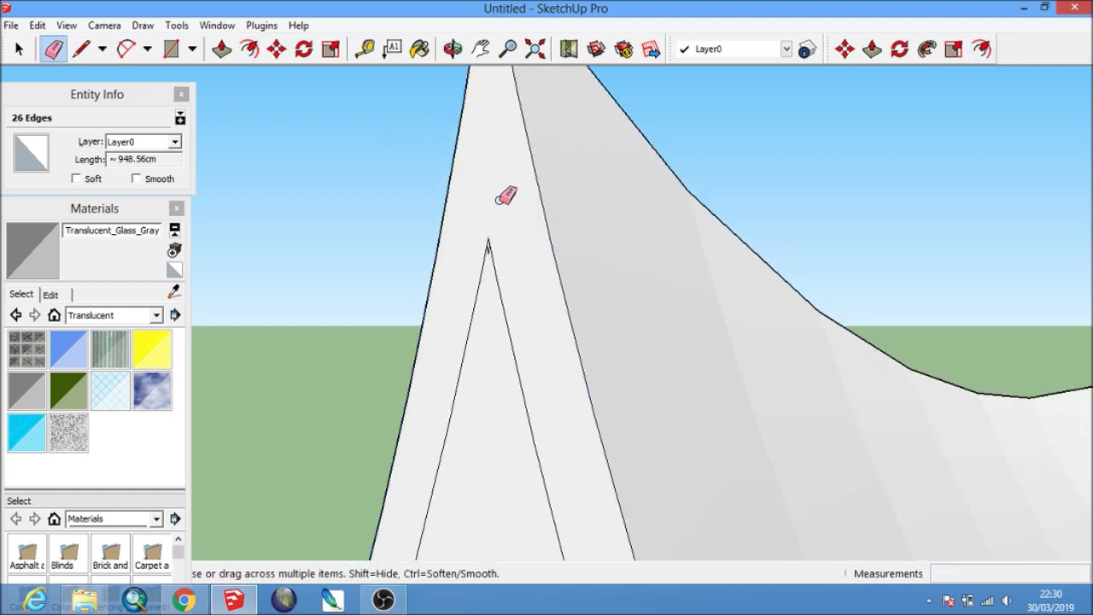
{"action": "scroll", "coordinate": [507, 189], "scroll_direction": "up", "scroll_amount": 2}
{"action": "scroll", "coordinate": [494, 248], "scroll_direction": "up", "scroll_amount": 3}
{"action": "scroll", "coordinate": [483, 257], "scroll_direction": "down", "scroll_amount": 2}
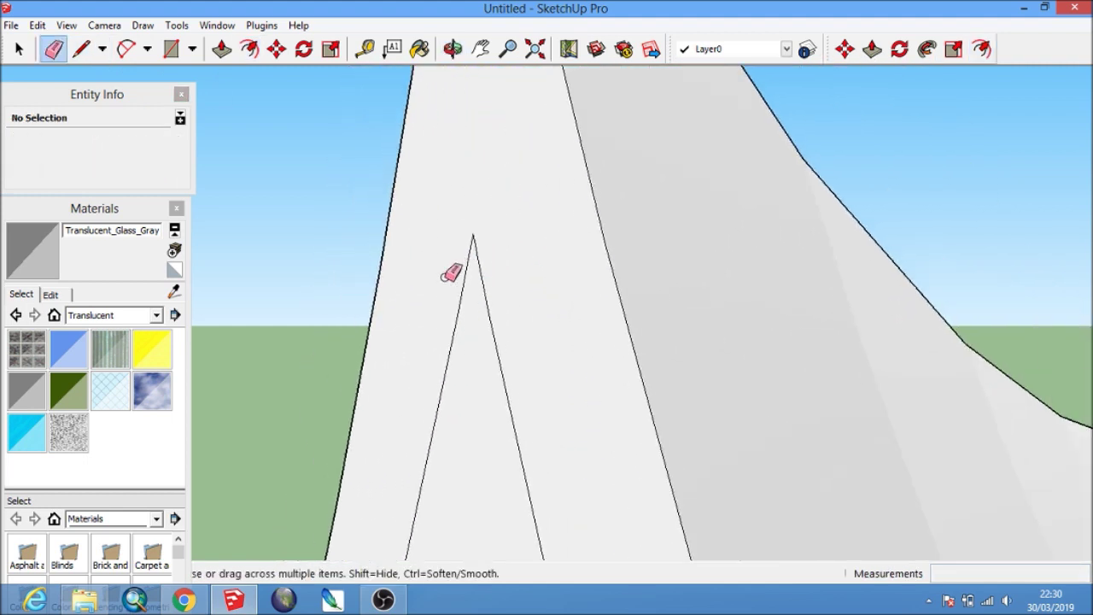
{"action": "scroll", "coordinate": [449, 276], "scroll_direction": "down", "scroll_amount": 2}
{"action": "scroll", "coordinate": [416, 312], "scroll_direction": "down", "scroll_amount": 2}
{"action": "scroll", "coordinate": [415, 391], "scroll_direction": "down", "scroll_amount": 2}
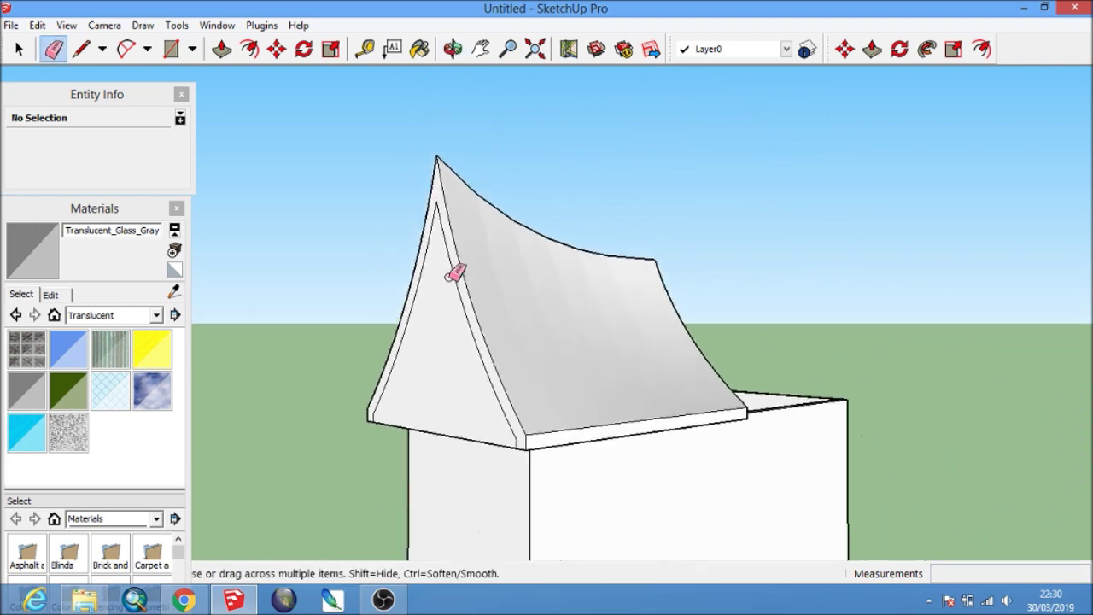
Push the inner gable face 50 cm back into the roof.
{"action": "left_click", "coordinate": [222, 49]}
{"action": "left_click", "coordinate": [453, 410]}
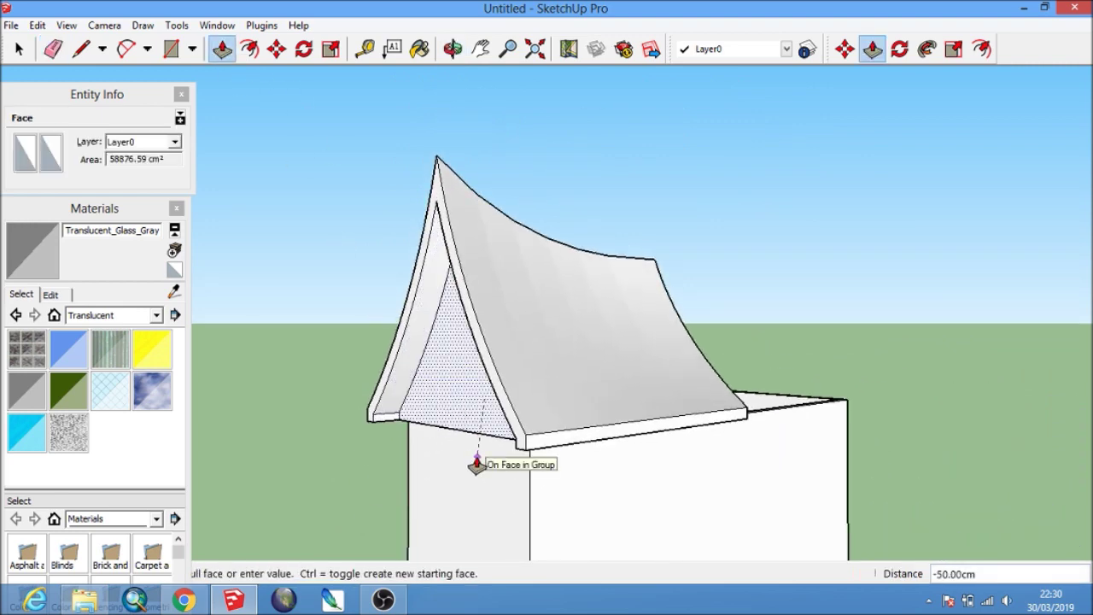
{"action": "left_click", "coordinate": [477, 464]}
{"action": "mouse_move", "coordinate": [495, 447]}
{"action": "middle_mouse_down"}
{"action": "mouse_move", "coordinate": [410, 349]}
{"action": "mouse_move", "coordinate": [471, 342]}
{"action": "mouse_move", "coordinate": [428, 250]}
{"action": "middle_mouse_up"}
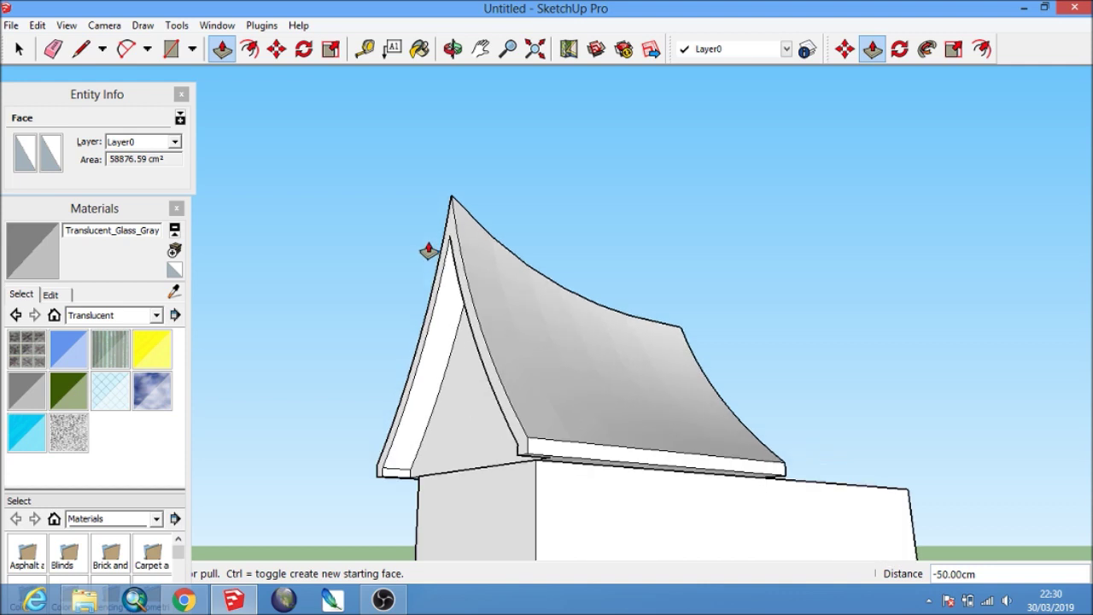
{"action": "scroll", "coordinate": [428, 251], "scroll_direction": "up", "scroll_amount": 1}
{"action": "key", "text": "space"}
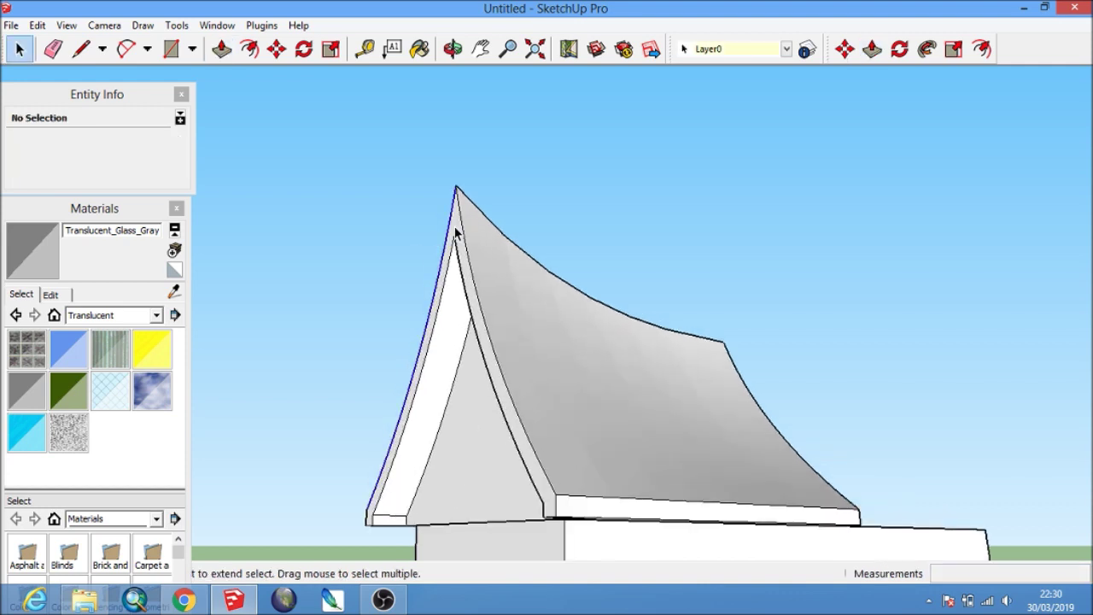
Select the gable's border frame arc edge and face.
{"action": "left_click", "coordinate": [455, 233]}
{"action": "left_click", "coordinate": [454, 224]}
{"action": "mouse_move", "coordinate": [454, 220]}
{"action": "middle_mouse_down", "text": "shift"}
{"action": "mouse_move", "coordinate": [436, 188]}
{"action": "mouse_move", "coordinate": [410, 183]}
{"action": "mouse_move", "coordinate": [431, 188]}
{"action": "mouse_move", "coordinate": [418, 137]}
{"action": "middle_mouse_up", "text": "shift"}
{"action": "left_click", "coordinate": [331, 48]}
Stretch the gable border upward to enlarge it slightly.
{"action": "left_click", "coordinate": [435, 157]}
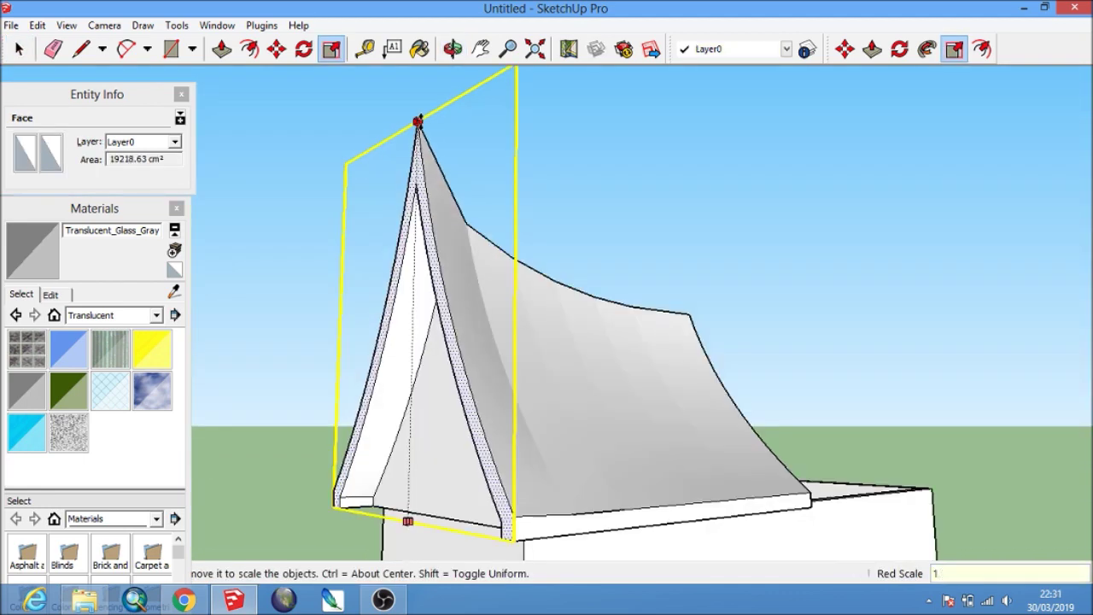
{"action": "left_click", "coordinate": [424, 121]}
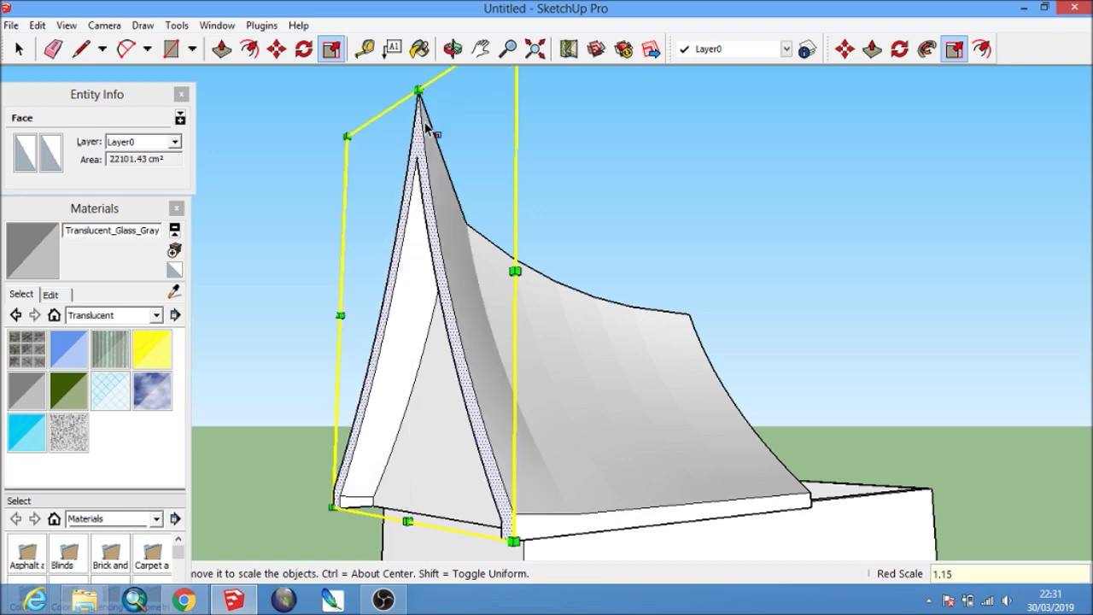
{"action": "scroll", "coordinate": [424, 122], "scroll_direction": "down", "scroll_amount": 1}
Tilt the gable's side panel 15 degrees about its bottom corner.
{"action": "left_click", "coordinate": [304, 48]}
{"action": "mouse_move", "coordinate": [410, 256]}
{"action": "middle_mouse_down", "text": "shift"}
{"action": "mouse_move", "coordinate": [411, 282]}
{"action": "mouse_move", "coordinate": [244, 317]}
{"action": "mouse_move", "coordinate": [342, 459]}
{"action": "middle_mouse_up", "text": "shift"}
{"action": "middle_click_drag", "start_coordinate": [320, 416], "coordinate": [402, 386]}
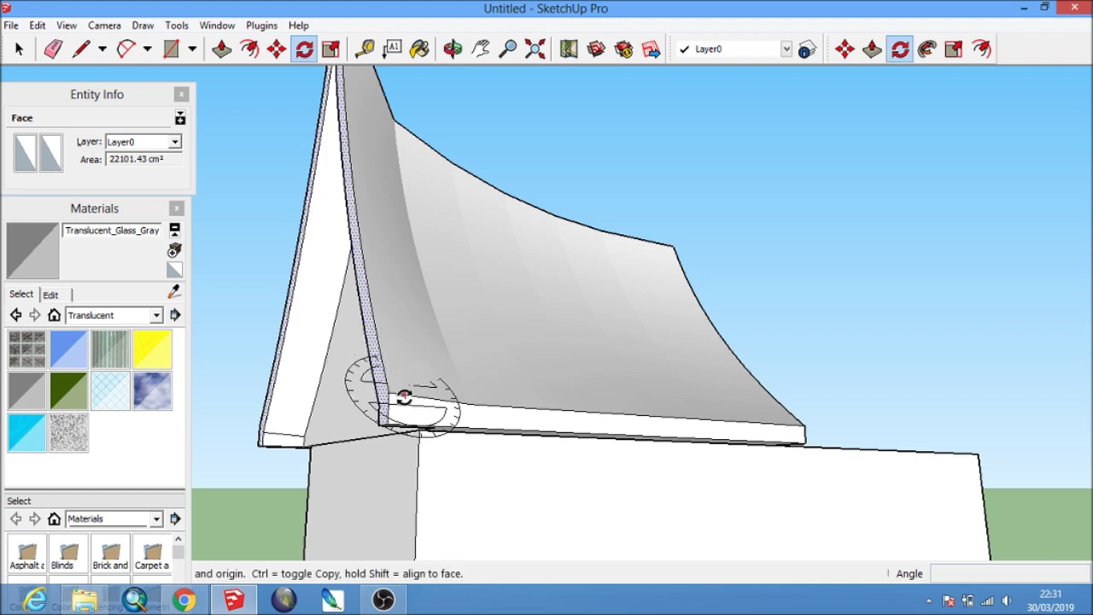
{"action": "left_click", "coordinate": [388, 423]}
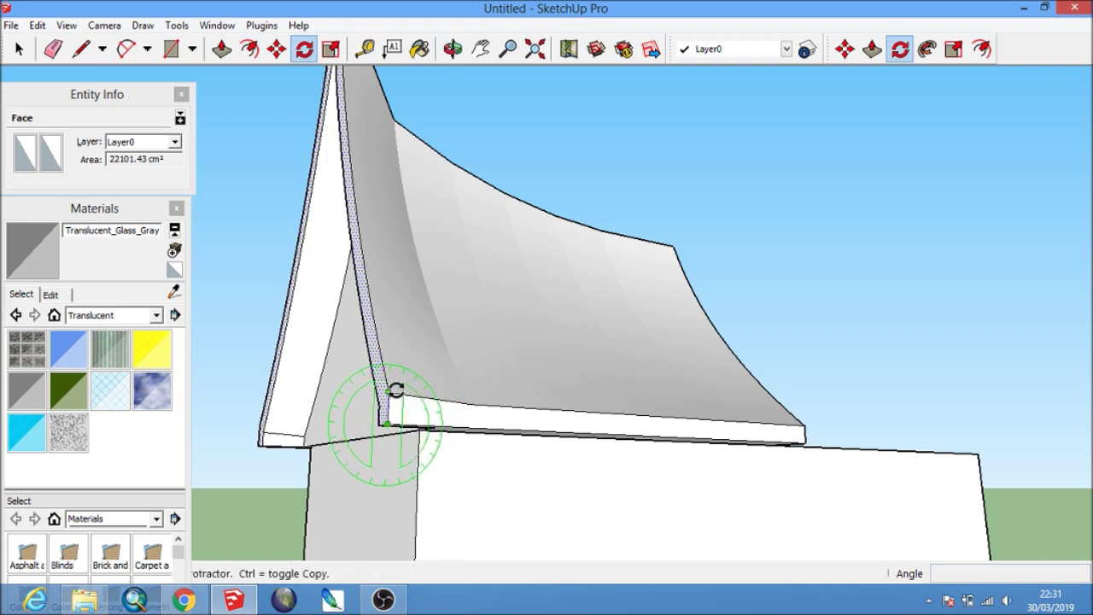
{"action": "left_click", "coordinate": [396, 390]}
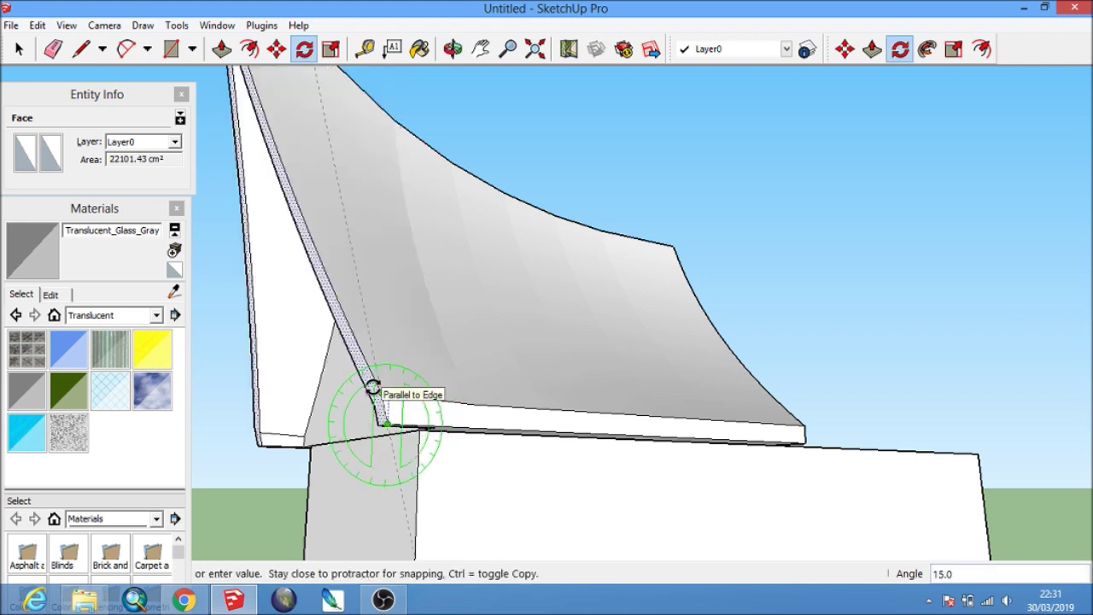
{"action": "type", "text": "15"}
{"action": "left_click", "coordinate": [373, 387]}
{"action": "mouse_move", "coordinate": [419, 361]}
{"action": "middle_mouse_down"}
{"action": "mouse_move", "coordinate": [467, 381]}
{"action": "mouse_move", "coordinate": [492, 365]}
{"action": "middle_mouse_up"}
{"action": "key", "text": "space"}
{"action": "mouse_move", "coordinate": [513, 191]}
{"action": "middle_mouse_down"}
{"action": "mouse_move", "coordinate": [513, 330]}
{"action": "mouse_move", "coordinate": [640, 312]}
{"action": "mouse_move", "coordinate": [633, 339]}
{"action": "mouse_move", "coordinate": [606, 342]}
{"action": "middle_mouse_up"}
{"action": "scroll", "coordinate": [569, 354], "scroll_direction": "up", "scroll_amount": 2}
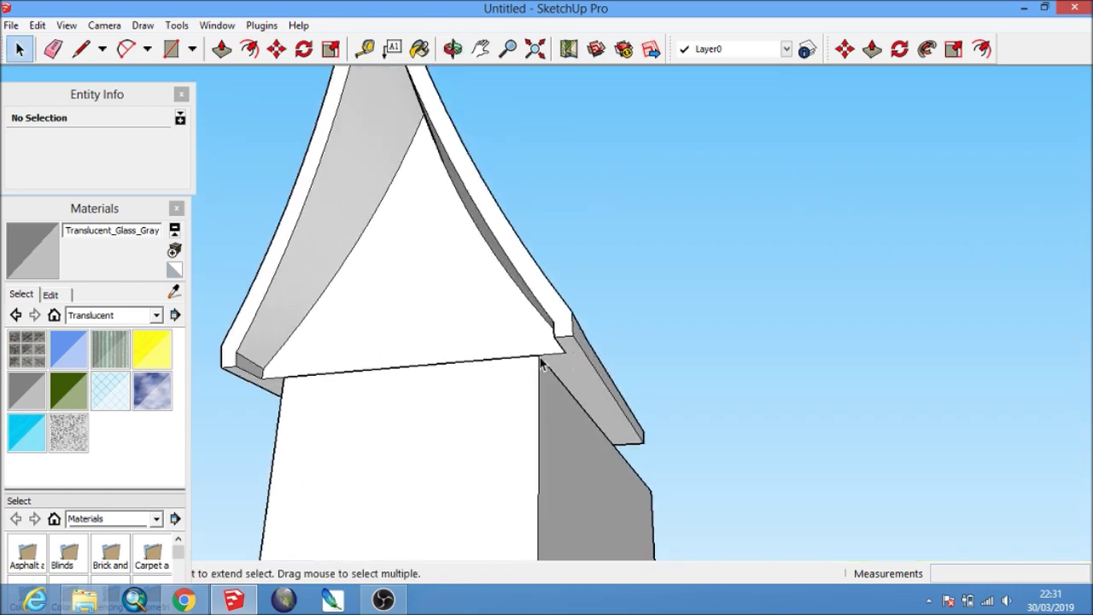
Select the whole curved roof with its tilted gable and make it a single group.
{"action": "middle_click_drag", "start_coordinate": [484, 374], "coordinate": [296, 386]}
{"action": "left_click", "coordinate": [433, 273]}
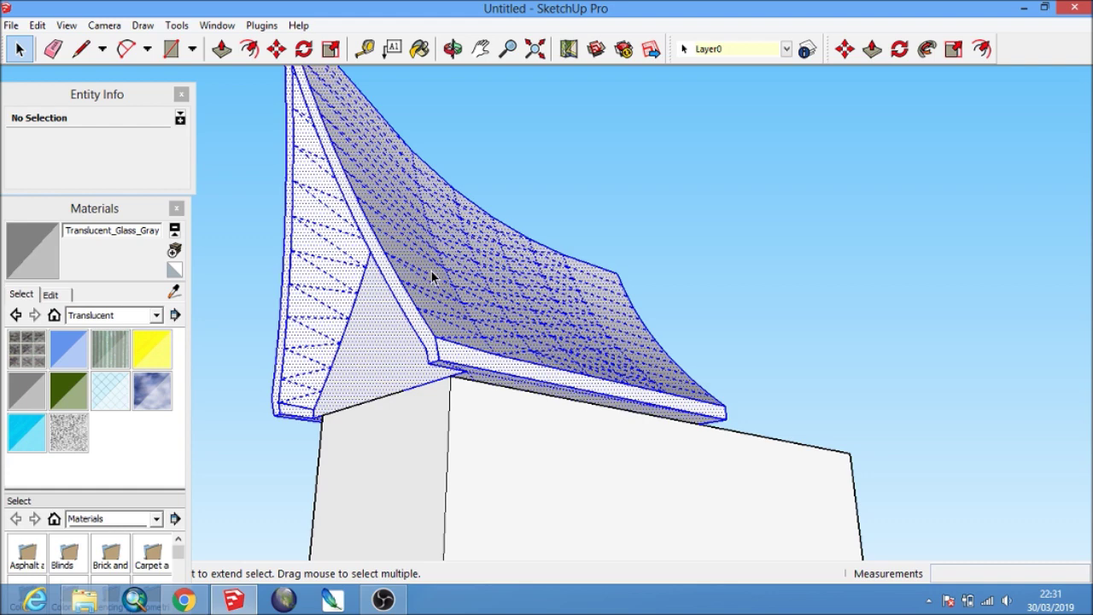
{"action": "right_click", "coordinate": [431, 272]}
{"action": "left_click", "coordinate": [476, 410]}
{"action": "mouse_move", "coordinate": [476, 410]}
{"action": "middle_mouse_down"}
{"action": "mouse_move", "coordinate": [501, 355]}
{"action": "mouse_move", "coordinate": [430, 395]}
{"action": "mouse_move", "coordinate": [388, 351]}
{"action": "mouse_move", "coordinate": [322, 325]}
{"action": "mouse_move", "coordinate": [359, 389]}
{"action": "mouse_move", "coordinate": [410, 402]}
{"action": "mouse_move", "coordinate": [398, 415]}
{"action": "mouse_move", "coordinate": [270, 170]}
{"action": "middle_mouse_up"}
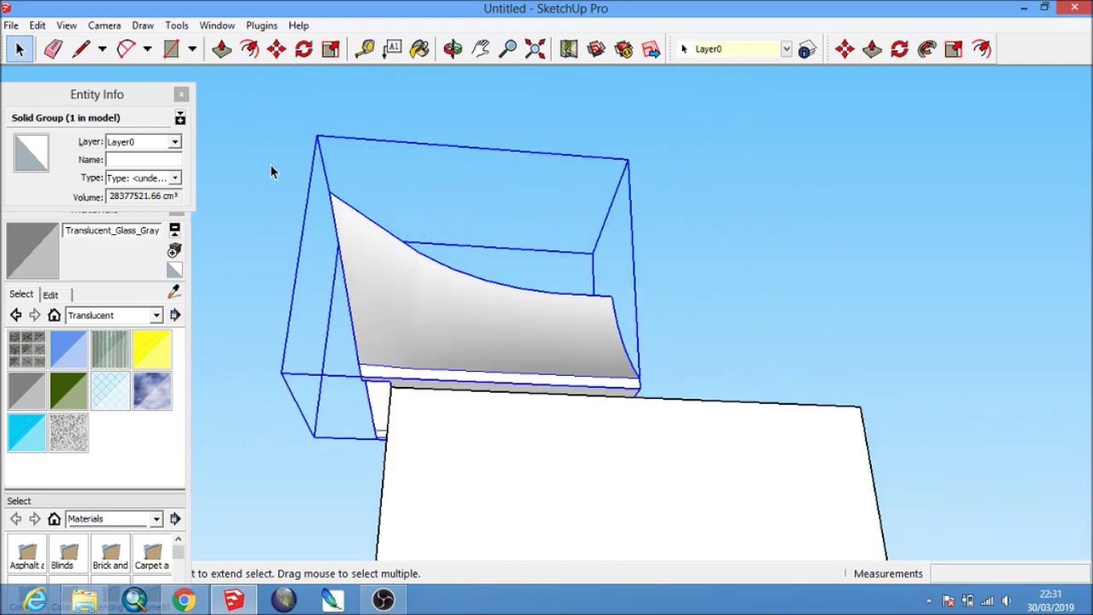
{"action": "left_click", "coordinate": [276, 49]}
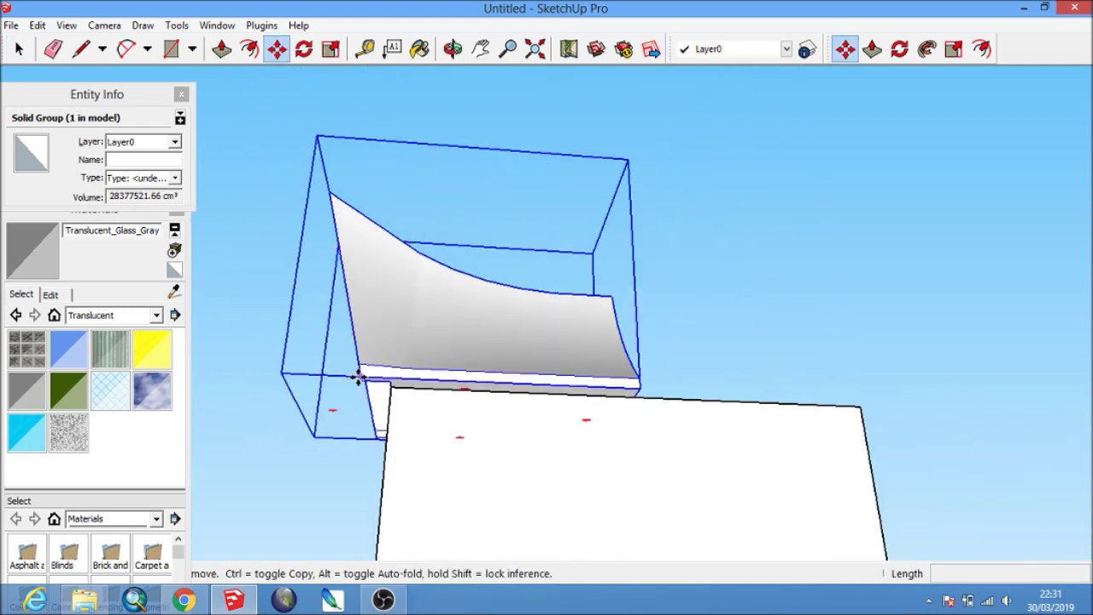
Copy the roof group off to the right.
{"action": "left_click", "coordinate": [391, 439]}
{"action": "key", "text": "ctrl"}
{"action": "left_click", "coordinate": [718, 453]}
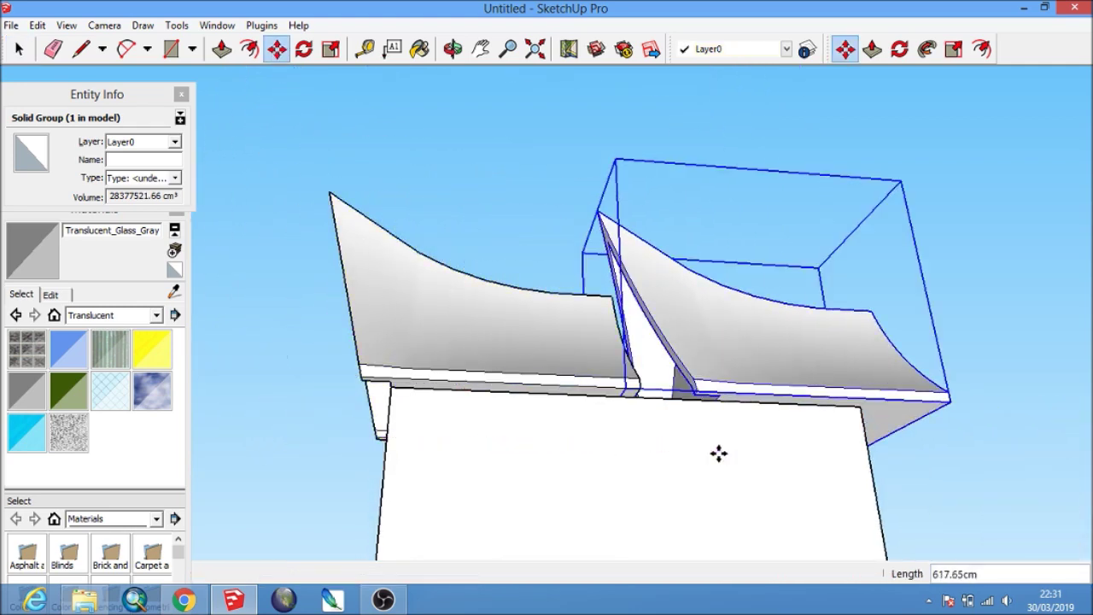
{"action": "middle_click_drag", "start_coordinate": [718, 453], "coordinate": [732, 447]}
{"action": "key", "text": "space"}
Flip the copied roof along the group's red axis.
{"action": "right_click", "coordinate": [727, 345]}
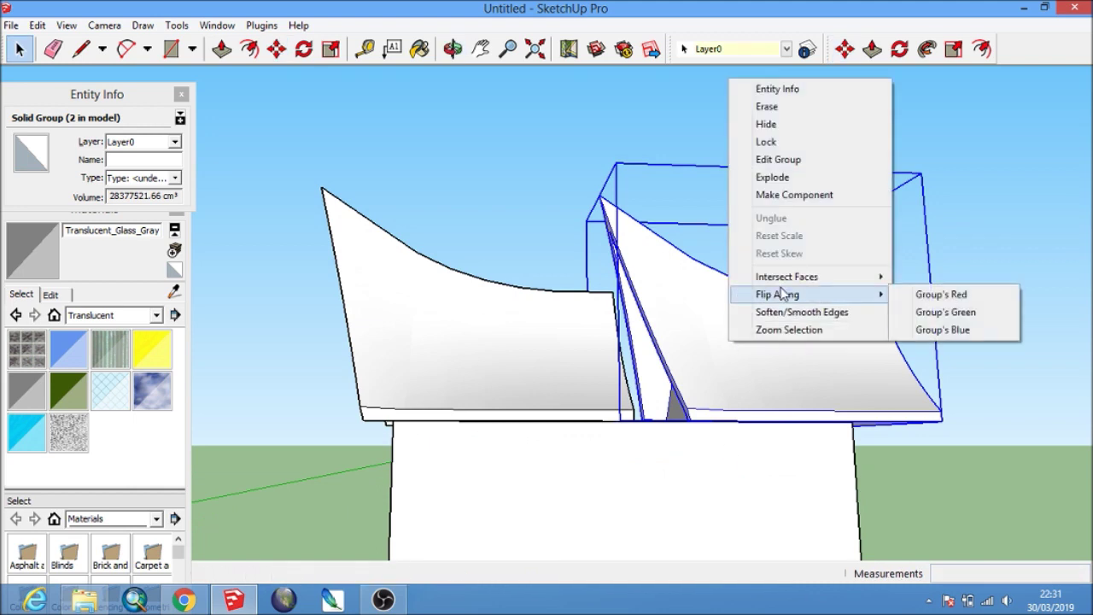
{"action": "left_click", "coordinate": [939, 294]}
{"action": "scroll", "coordinate": [620, 454], "scroll_direction": "up", "scroll_amount": 3}
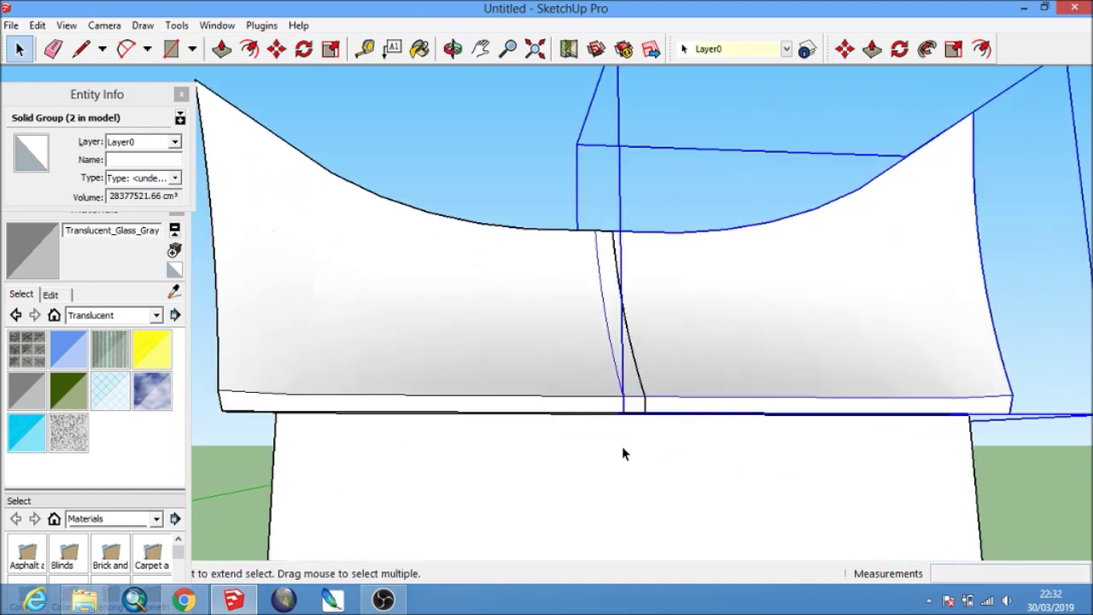
{"action": "scroll", "coordinate": [632, 422], "scroll_direction": "up", "scroll_amount": 2}
Move the mirrored copy by its bottom corner to sit flush against the first half.
{"action": "left_click", "coordinate": [276, 49]}
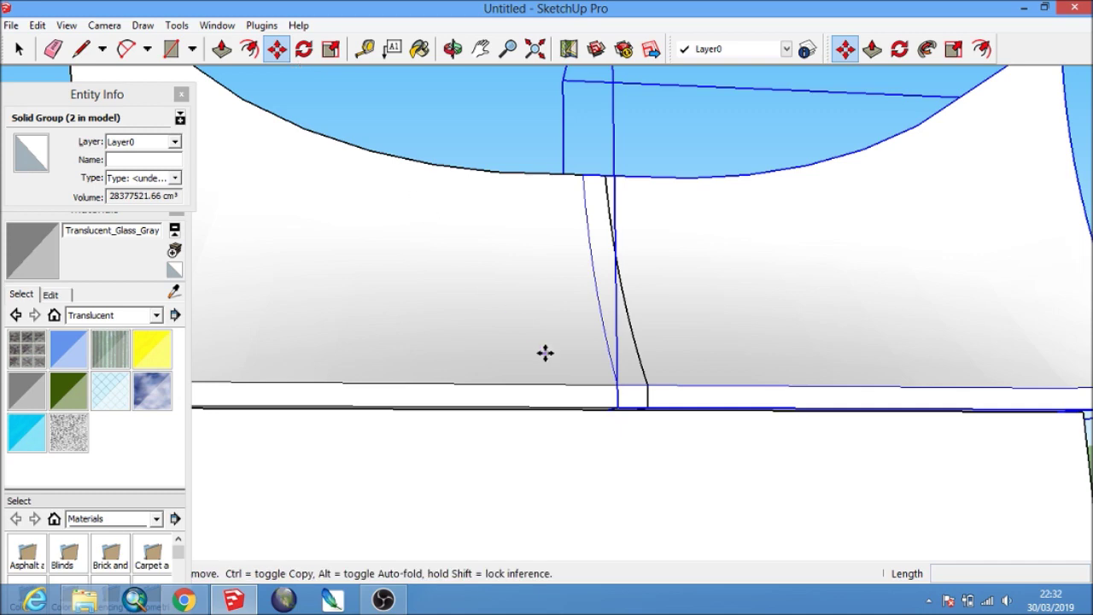
{"action": "scroll", "coordinate": [632, 423], "scroll_direction": "up", "scroll_amount": 2}
{"action": "left_click", "coordinate": [632, 416]}
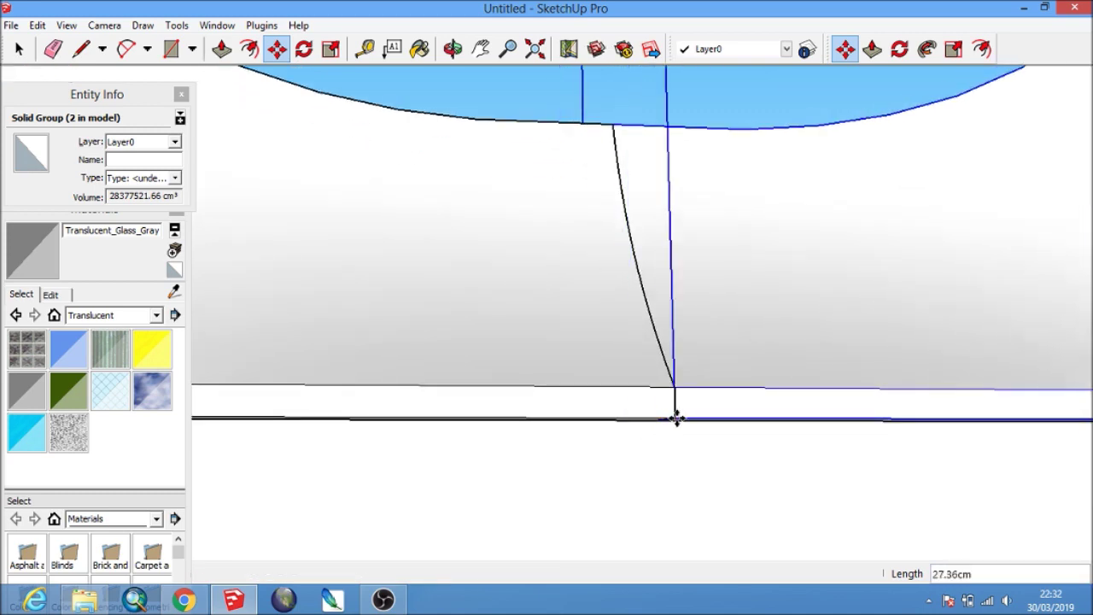
{"action": "left_click", "coordinate": [671, 416]}
{"action": "key", "text": "space"}
{"action": "scroll", "coordinate": [505, 210], "scroll_direction": "down", "scroll_amount": 5}
{"action": "left_click", "coordinate": [483, 170]}
Select the right roof half.
{"action": "mouse_move", "coordinate": [432, 310]}
{"action": "middle_mouse_down"}
{"action": "mouse_move", "coordinate": [473, 317]}
{"action": "mouse_move", "coordinate": [711, 239]}
{"action": "middle_mouse_up"}
{"action": "mouse_move", "coordinate": [611, 284]}
{"action": "middle_mouse_down"}
{"action": "mouse_move", "coordinate": [563, 301]}
{"action": "mouse_move", "coordinate": [600, 350]}
{"action": "mouse_move", "coordinate": [653, 285]}
{"action": "middle_mouse_up"}
{"action": "left_click", "coordinate": [621, 293]}
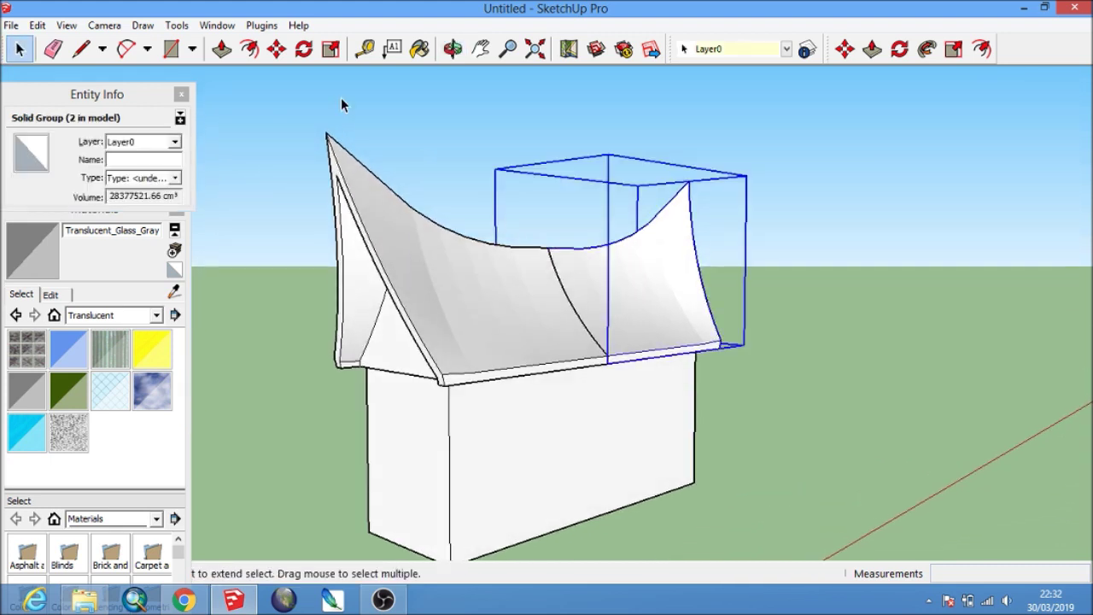
{"action": "left_click", "coordinate": [304, 49]}
{"action": "middle_click_drag", "start_coordinate": [640, 444], "coordinate": [618, 214]}
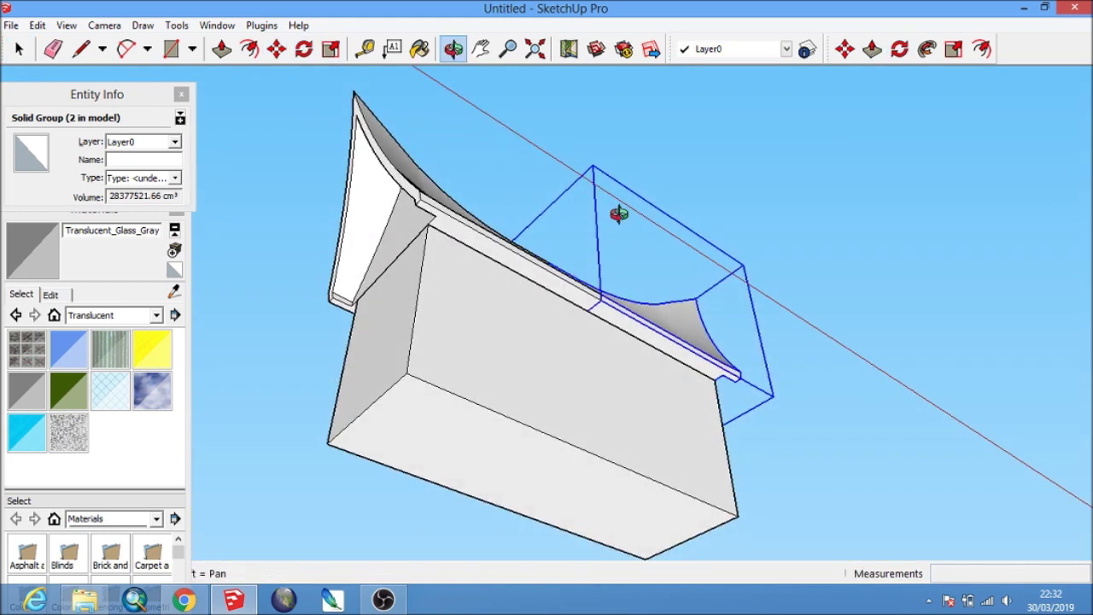
Rotate a copy of the roof half crosswise about a point beneath the roof.
{"action": "left_click", "coordinate": [593, 454]}
{"action": "left_click", "coordinate": [628, 467]}
{"action": "type", "text": "90"}
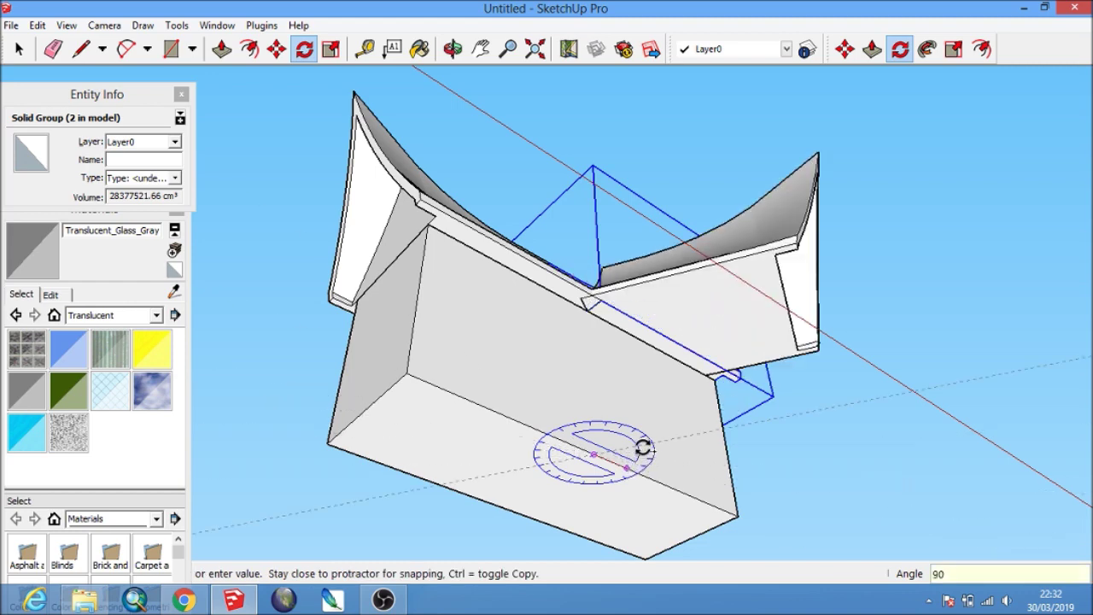
{"action": "key", "text": "Return"}
{"action": "mouse_move", "coordinate": [639, 452]}
{"action": "middle_mouse_down"}
{"action": "mouse_move", "coordinate": [658, 463]}
{"action": "mouse_move", "coordinate": [666, 385]}
{"action": "mouse_move", "coordinate": [764, 283]}
{"action": "middle_mouse_up"}
{"action": "key", "text": "space"}
Move the rotated wing 250 cm from its midpoint so it projects from the roof's side.
{"action": "key", "text": "m"}
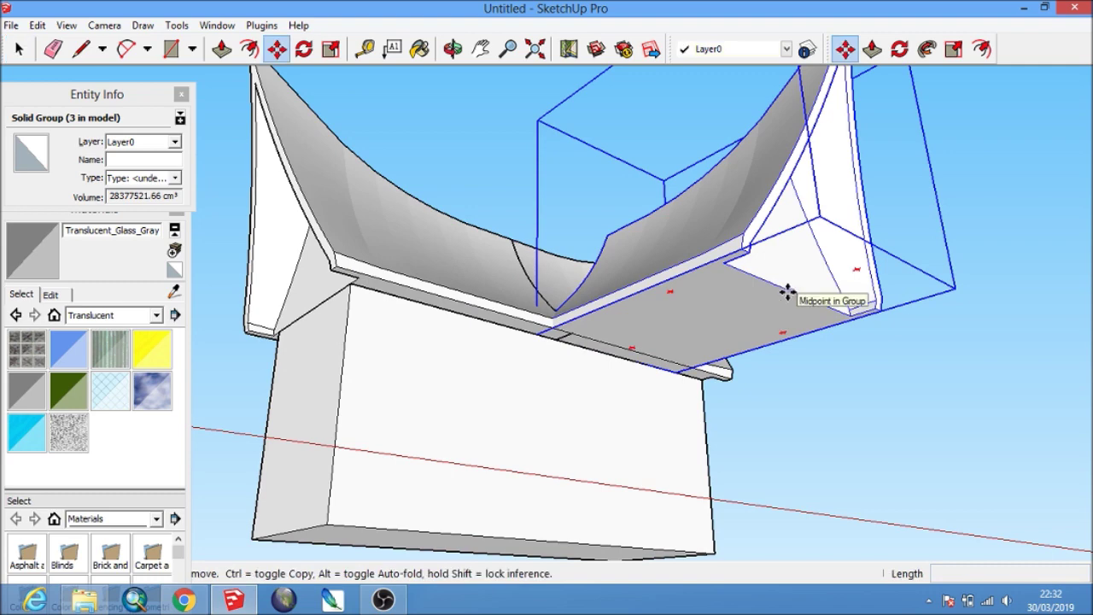
{"action": "left_click", "coordinate": [787, 292]}
{"action": "scroll", "coordinate": [566, 344], "scroll_direction": "up", "scroll_amount": 3}
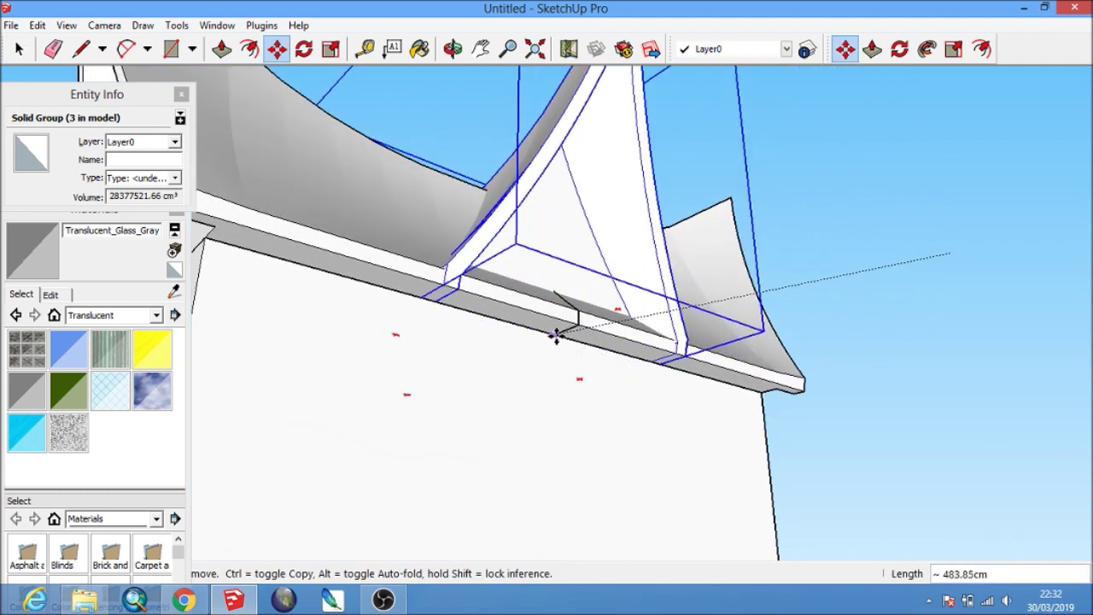
{"action": "middle_click_drag", "start_coordinate": [451, 342], "coordinate": [550, 384]}
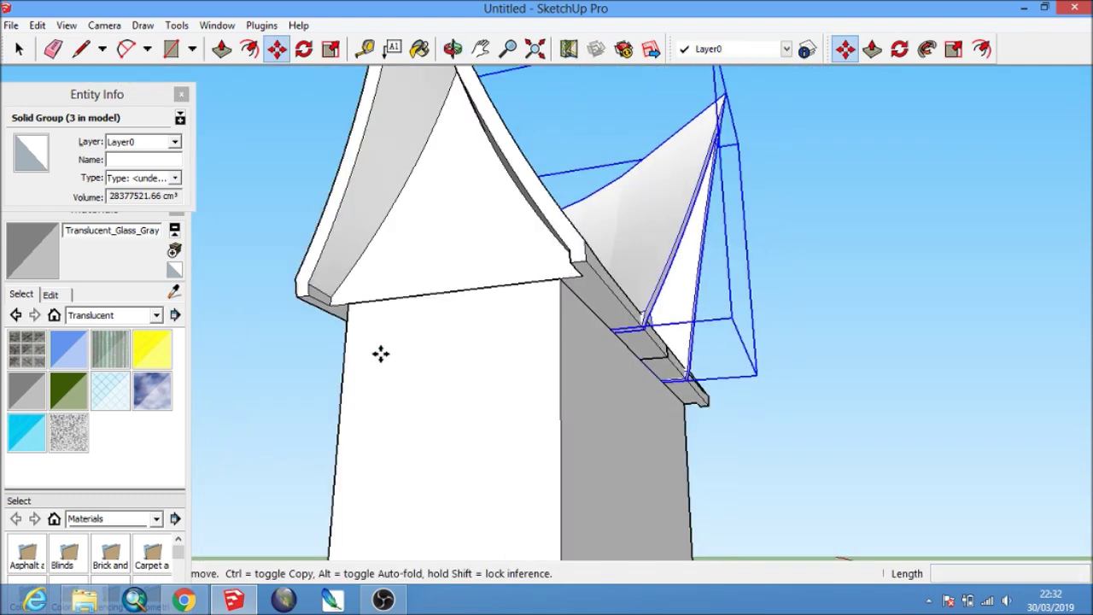
{"action": "type", "text": "250"}
{"action": "key", "text": "Return"}
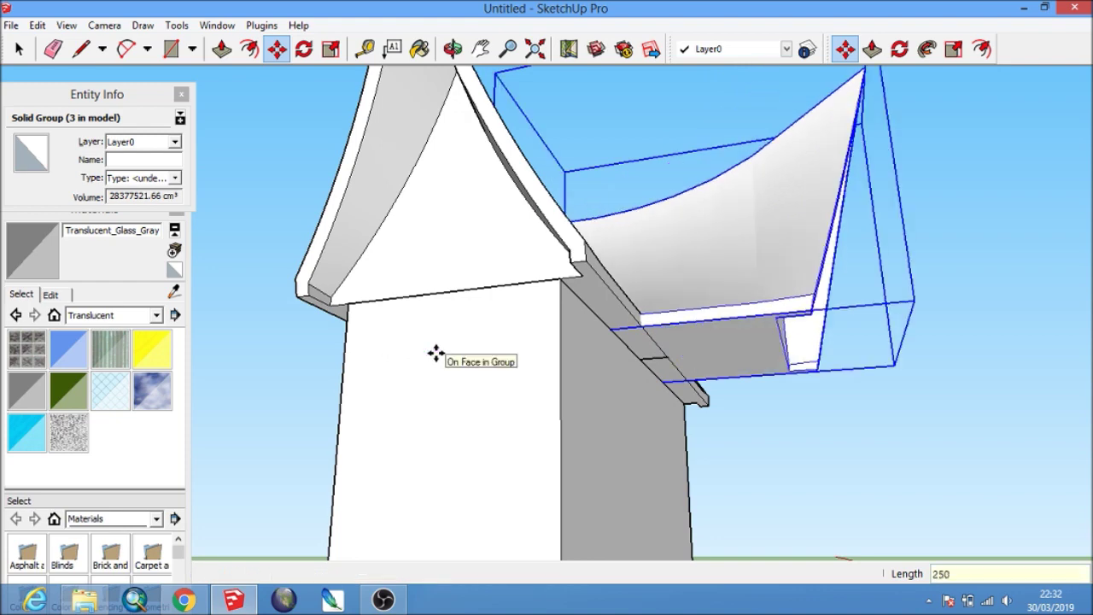
{"action": "middle_click_drag", "start_coordinate": [602, 362], "coordinate": [583, 438]}
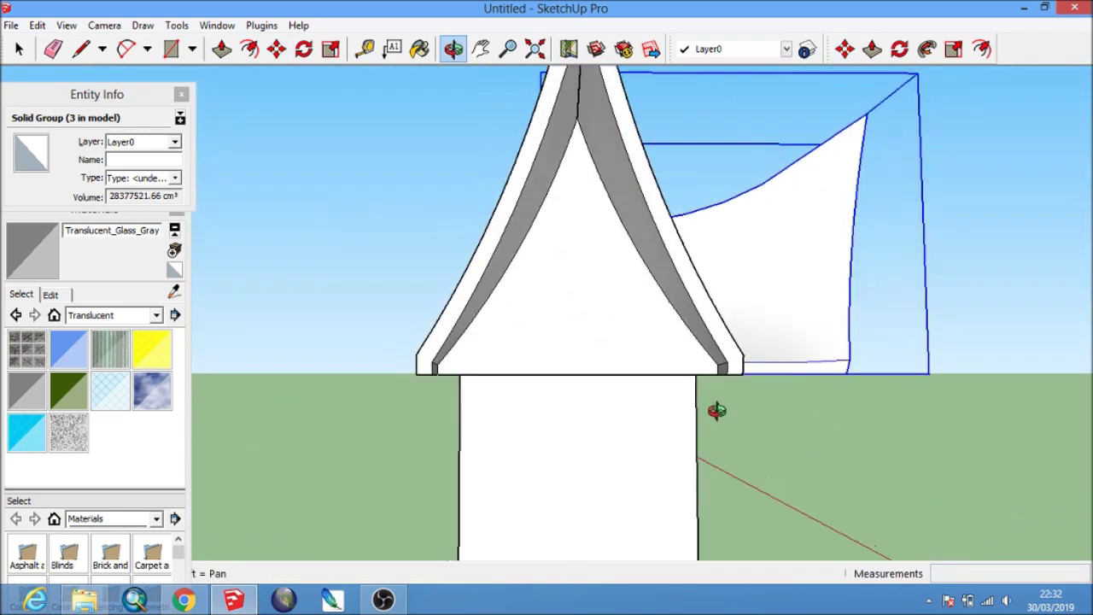
{"action": "mouse_move", "coordinate": [583, 438]}
{"action": "middle_mouse_down"}
{"action": "mouse_move", "coordinate": [510, 445]}
{"action": "mouse_move", "coordinate": [408, 410]}
{"action": "mouse_move", "coordinate": [334, 358]}
{"action": "middle_mouse_up"}
{"action": "scroll", "coordinate": [341, 342], "scroll_direction": "down", "scroll_amount": 4}
{"action": "key", "text": "space"}
{"action": "mouse_move", "coordinate": [422, 290]}
{"action": "middle_mouse_down"}
{"action": "mouse_move", "coordinate": [459, 359]}
{"action": "mouse_move", "coordinate": [531, 354]}
{"action": "mouse_move", "coordinate": [383, 75]}
{"action": "middle_mouse_up"}
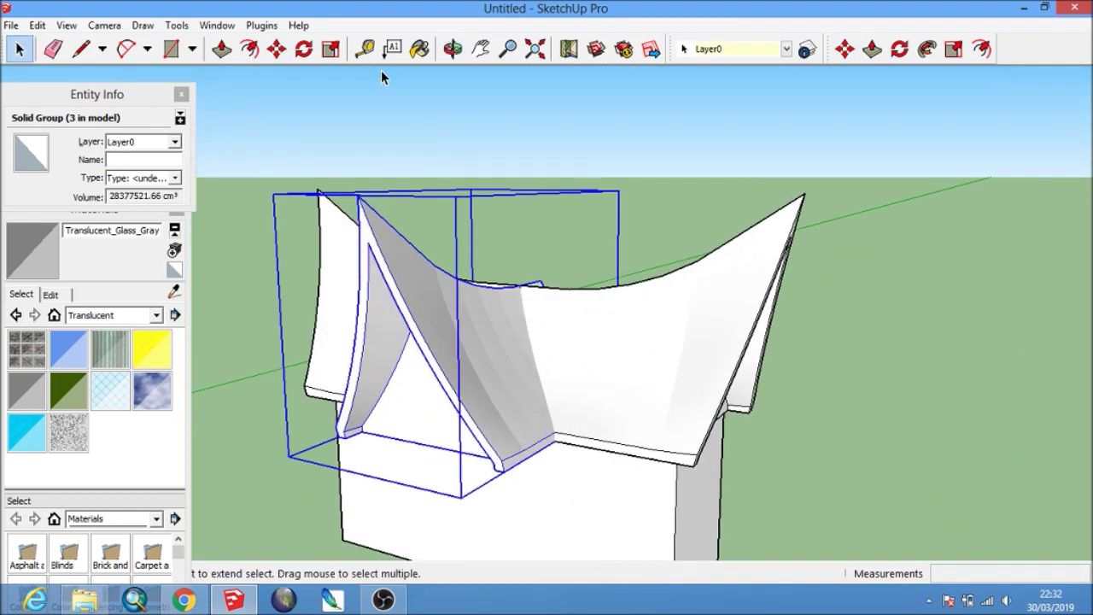
Scale the crosswise wing down along blue to 0.85 of its height.
{"action": "left_click", "coordinate": [332, 49]}
{"action": "left_click_drag", "start_coordinate": [467, 186], "coordinate": [470, 232]}
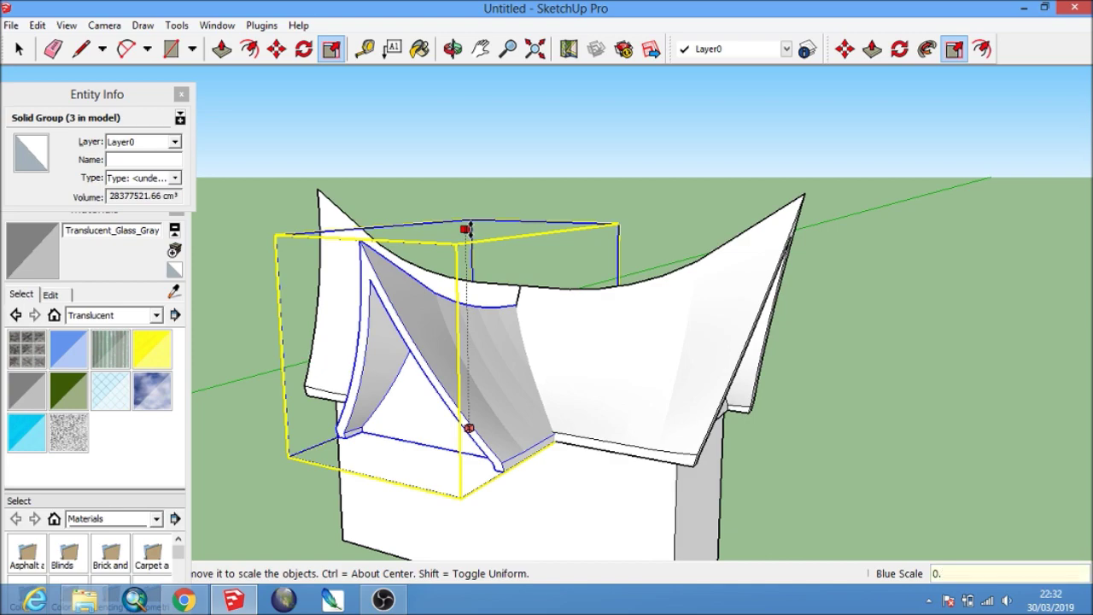
{"action": "left_click_drag", "start_coordinate": [466, 230], "coordinate": [453, 244]}
{"action": "mouse_move", "coordinate": [454, 244]}
{"action": "middle_mouse_down"}
{"action": "mouse_move", "coordinate": [630, 135]}
{"action": "mouse_move", "coordinate": [713, 264]}
{"action": "mouse_move", "coordinate": [698, 286]}
{"action": "mouse_move", "coordinate": [435, 415]}
{"action": "middle_mouse_up"}
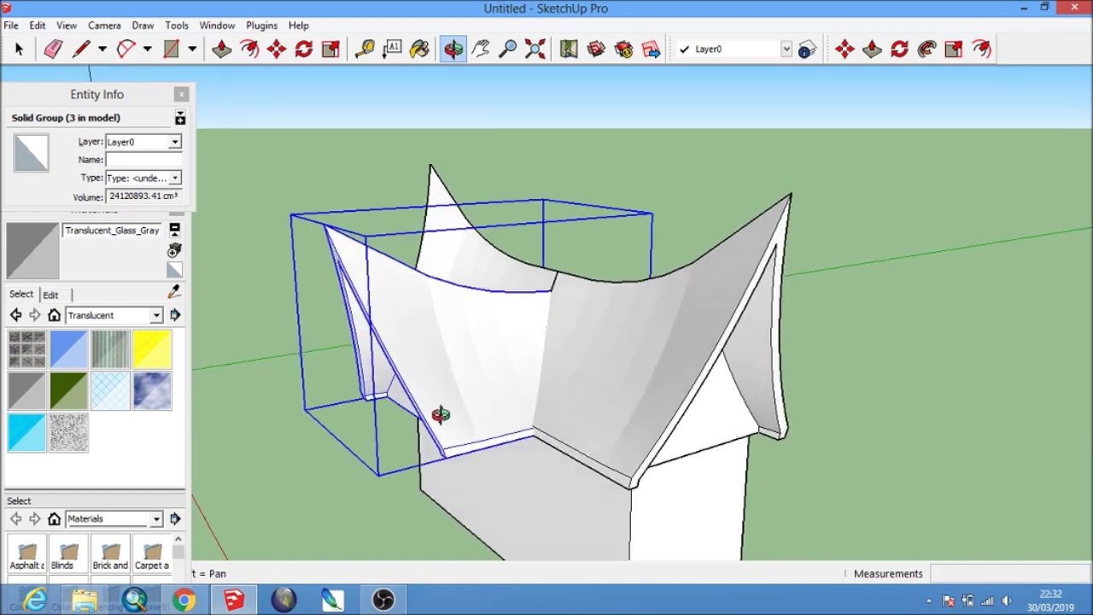
{"action": "mouse_move", "coordinate": [590, 341]}
{"action": "middle_mouse_down"}
{"action": "mouse_move", "coordinate": [382, 423]}
{"action": "mouse_move", "coordinate": [513, 324]}
{"action": "mouse_move", "coordinate": [519, 339]}
{"action": "mouse_move", "coordinate": [541, 342]}
{"action": "mouse_move", "coordinate": [615, 208]}
{"action": "mouse_move", "coordinate": [598, 378]}
{"action": "mouse_move", "coordinate": [549, 347]}
{"action": "middle_mouse_up"}
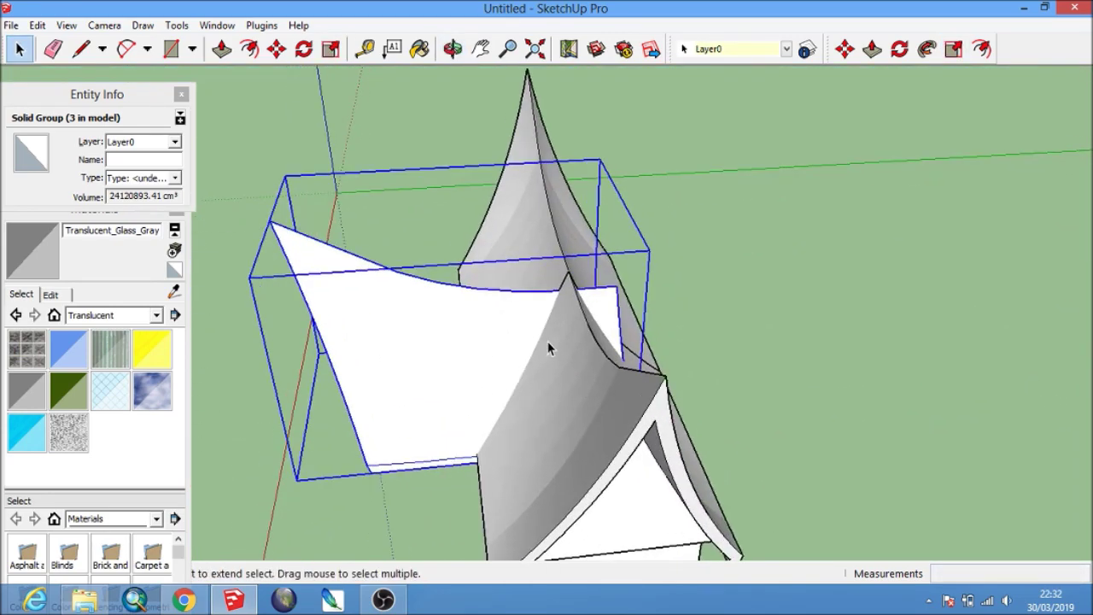
Join the selected groups and cone into an outer shell, then split the overlapping groups.
{"action": "scroll", "coordinate": [571, 374], "scroll_direction": "up", "scroll_amount": 2}
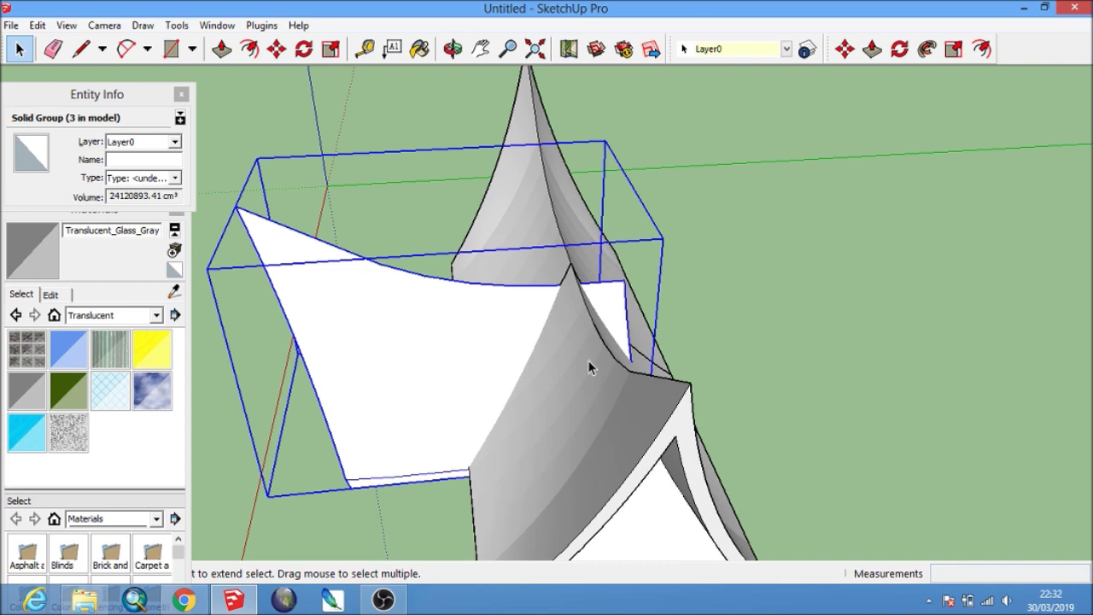
{"action": "left_click", "coordinate": [588, 360]}
{"action": "right_click", "coordinate": [543, 239]}
{"action": "left_click", "coordinate": [614, 475]}
{"action": "mouse_move", "coordinate": [615, 475]}
{"action": "middle_mouse_down"}
{"action": "mouse_move", "coordinate": [464, 398]}
{"action": "mouse_move", "coordinate": [545, 299]}
{"action": "middle_mouse_up"}
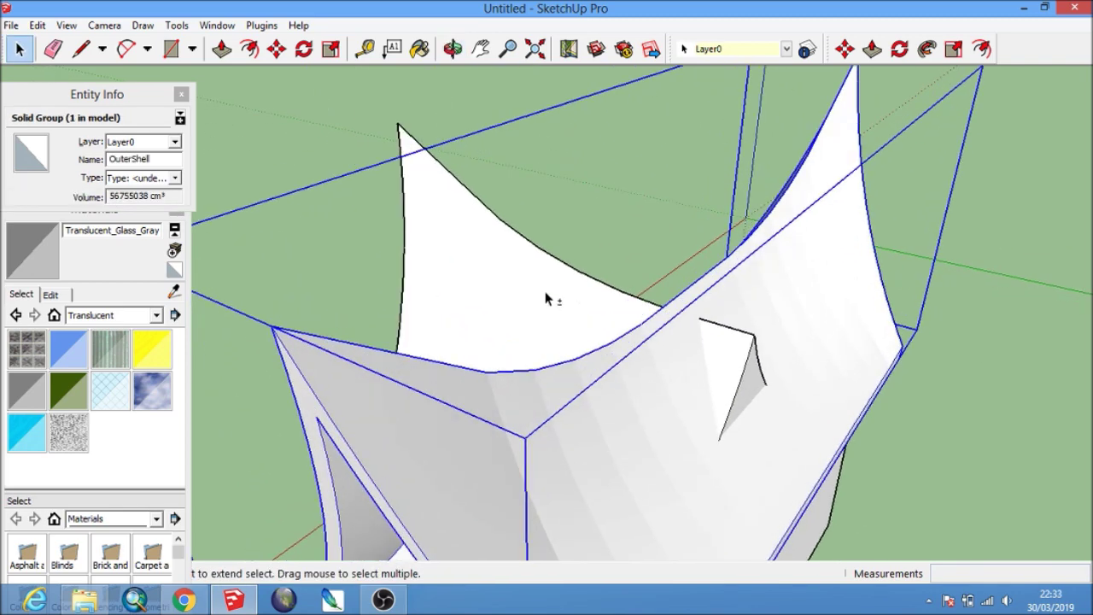
{"action": "right_click", "coordinate": [545, 298]}
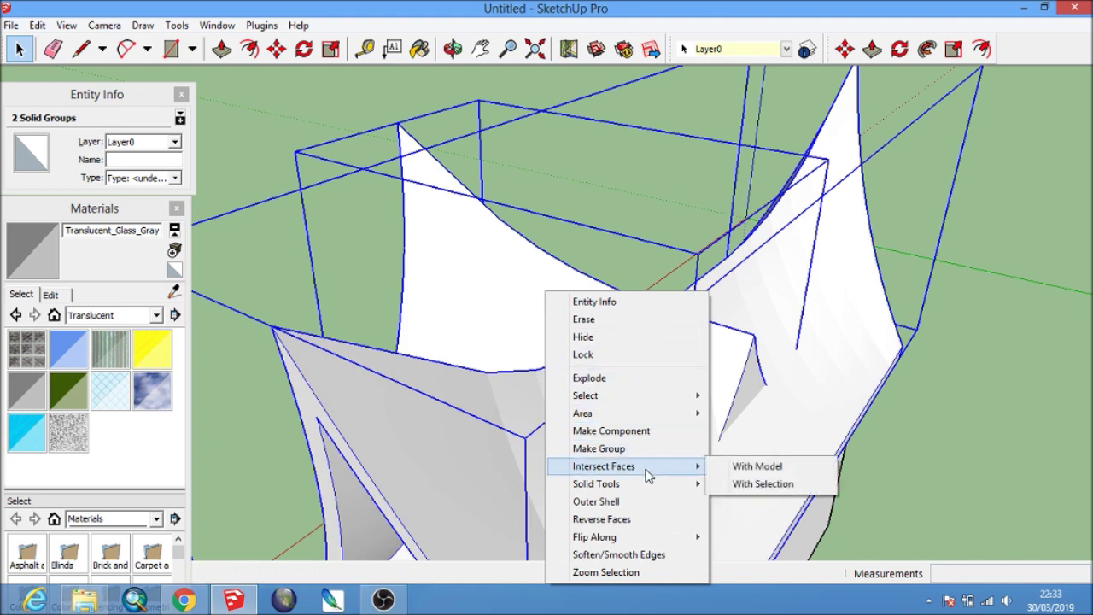
{"action": "mouse_move", "coordinate": [596, 484]}
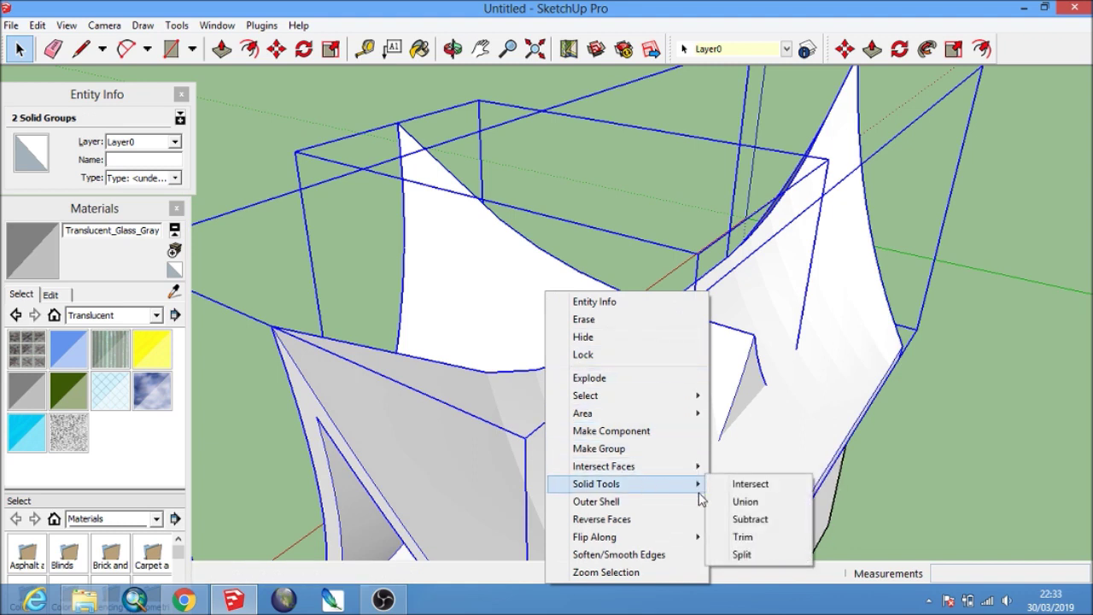
{"action": "left_click", "coordinate": [740, 554]}
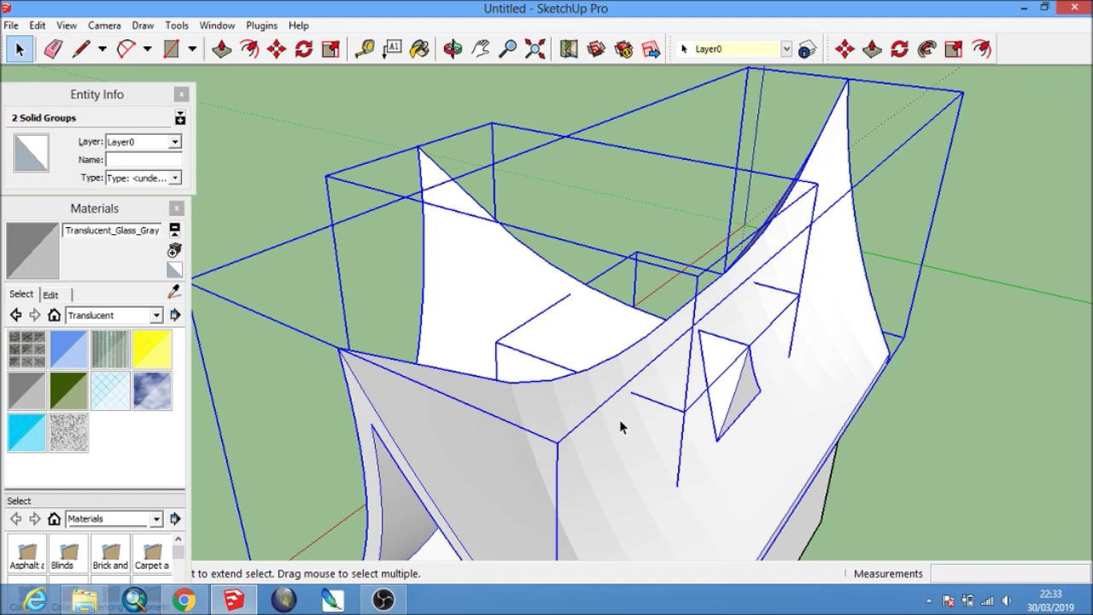
Delete the small leftover triangular piece.
{"action": "middle_click_drag", "start_coordinate": [675, 406], "coordinate": [756, 363]}
{"action": "left_click", "coordinate": [755, 361]}
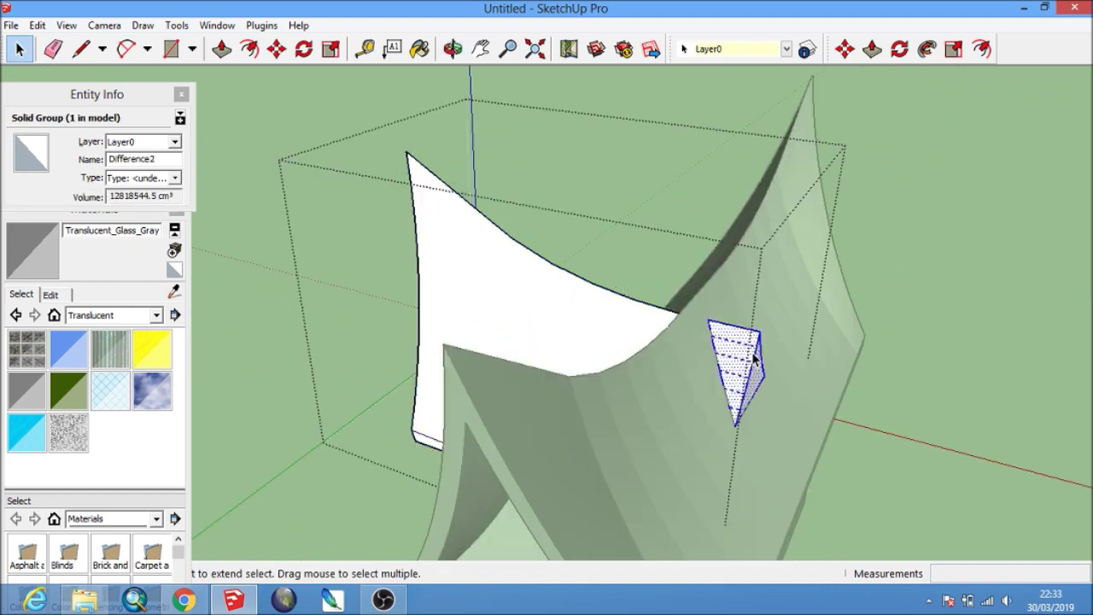
{"action": "key", "text": "Delete"}
Select the three roof solids and fuse them into one OuterShell solid.
{"action": "left_click", "coordinate": [754, 361]}
{"action": "left_click", "coordinate": [625, 337], "text": "shift"}
{"action": "left_click", "coordinate": [624, 340], "text": "shift"}
{"action": "right_click", "coordinate": [625, 343]}
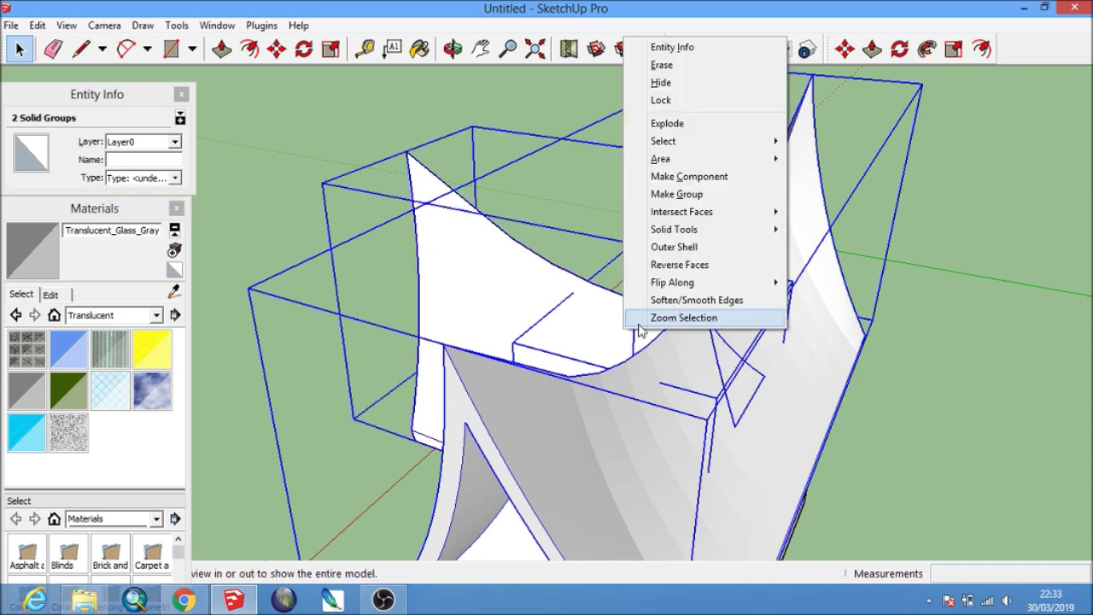
{"action": "left_click", "coordinate": [675, 247]}
Inspect the merged roof and bring the house's front wall into the standard front view.
{"action": "mouse_move", "coordinate": [675, 256]}
{"action": "middle_mouse_down"}
{"action": "mouse_move", "coordinate": [547, 373]}
{"action": "mouse_move", "coordinate": [654, 370]}
{"action": "mouse_move", "coordinate": [820, 334]}
{"action": "mouse_move", "coordinate": [676, 302]}
{"action": "mouse_move", "coordinate": [565, 233]}
{"action": "mouse_move", "coordinate": [456, 244]}
{"action": "middle_mouse_up"}
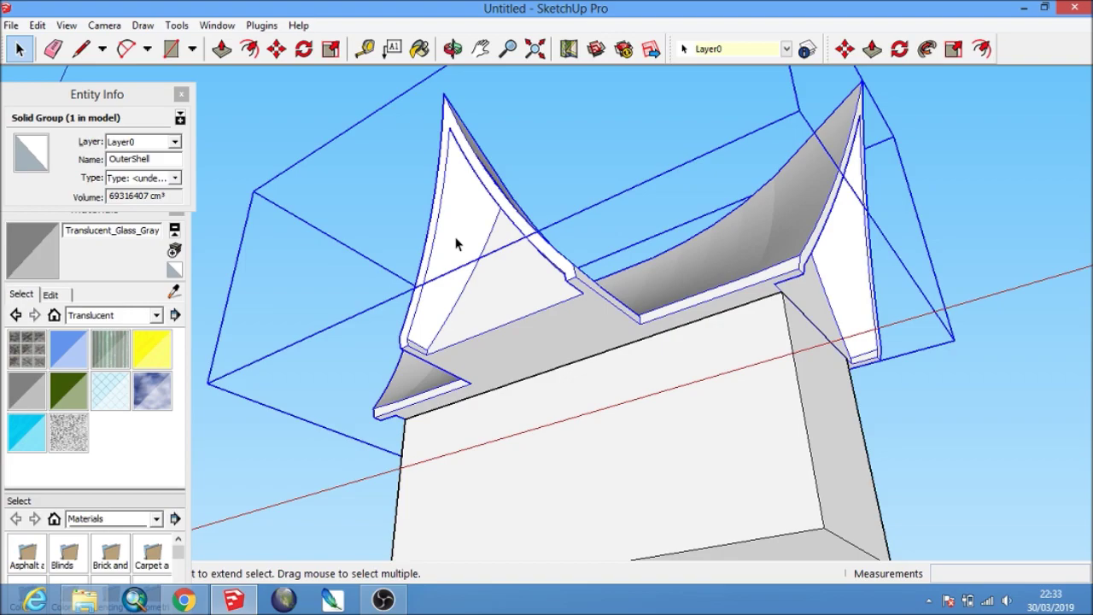
{"action": "mouse_move", "coordinate": [622, 312]}
{"action": "middle_mouse_down"}
{"action": "mouse_move", "coordinate": [640, 293]}
{"action": "mouse_move", "coordinate": [854, 317]}
{"action": "mouse_move", "coordinate": [610, 341]}
{"action": "mouse_move", "coordinate": [686, 256]}
{"action": "middle_mouse_up"}
{"action": "key", "text": "F4"}
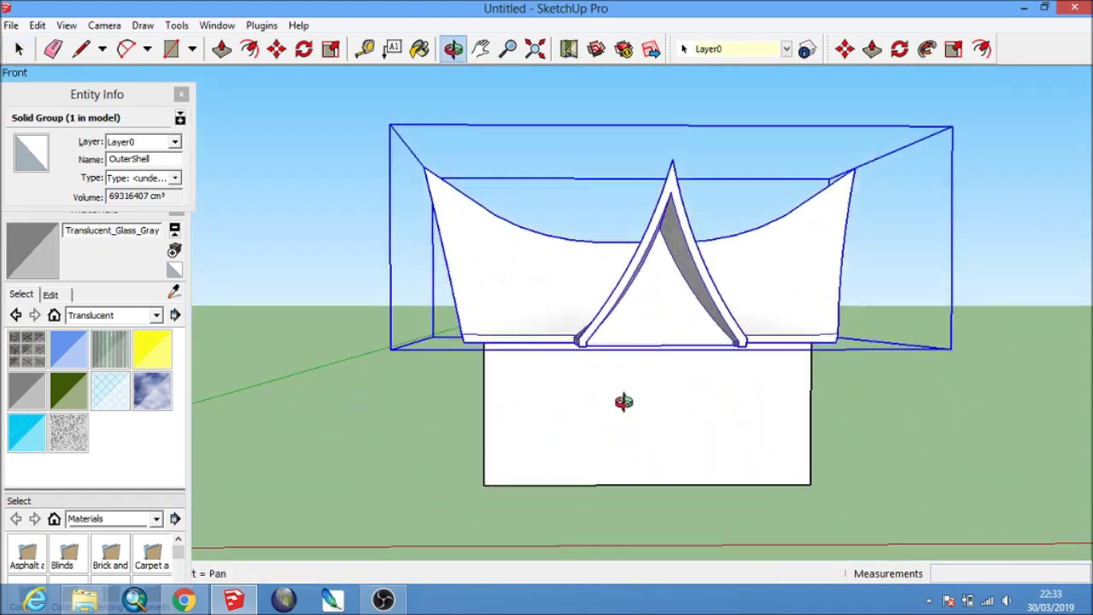
{"action": "left_click_drag", "start_coordinate": [624, 402], "coordinate": [598, 310]}
{"action": "key", "text": "space"}
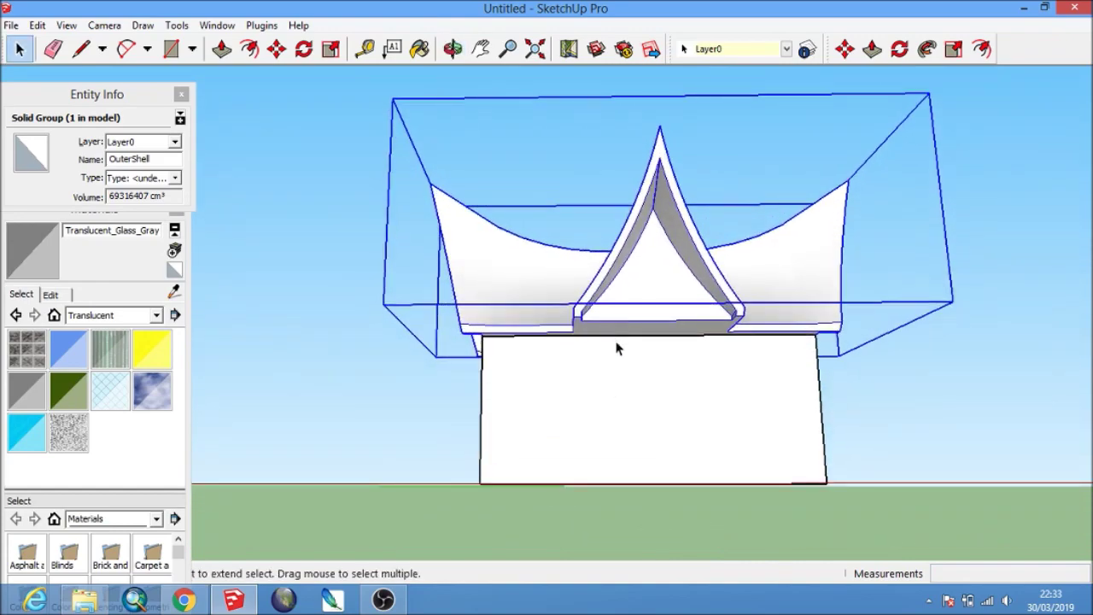
{"action": "scroll", "coordinate": [610, 357], "scroll_direction": "up", "scroll_amount": 2}
{"action": "mouse_move", "coordinate": [610, 356]}
{"action": "middle_mouse_down"}
{"action": "mouse_move", "coordinate": [703, 406]}
{"action": "mouse_move", "coordinate": [683, 359]}
{"action": "mouse_move", "coordinate": [610, 354]}
{"action": "mouse_move", "coordinate": [683, 445]}
{"action": "middle_mouse_up"}
Draw a 300 by 100 rectangle on the base of the front wall.
{"action": "key", "text": "r"}
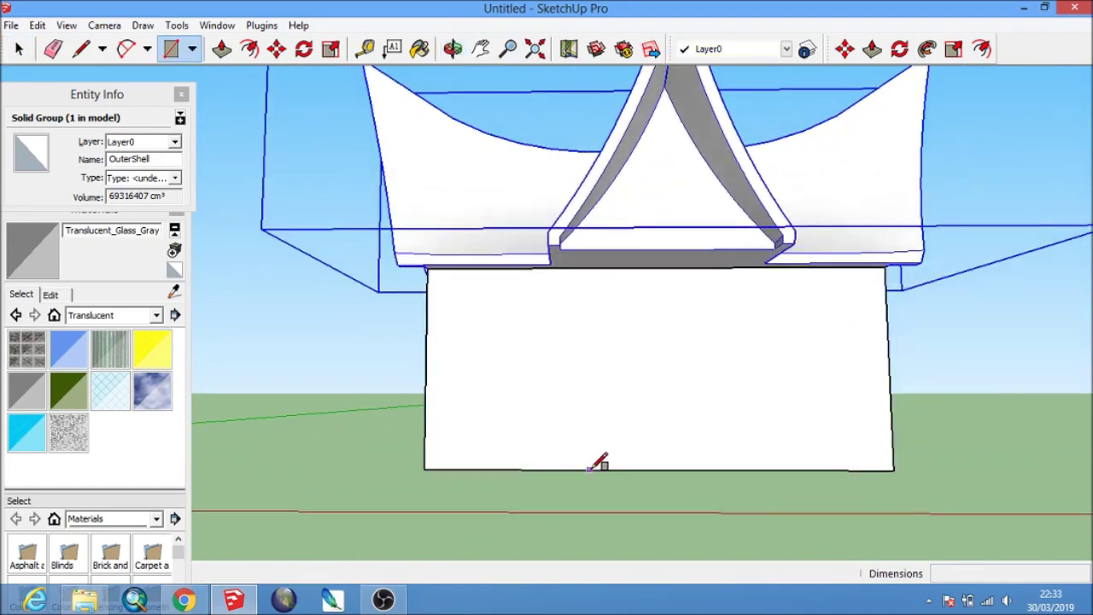
{"action": "left_click", "coordinate": [586, 469]}
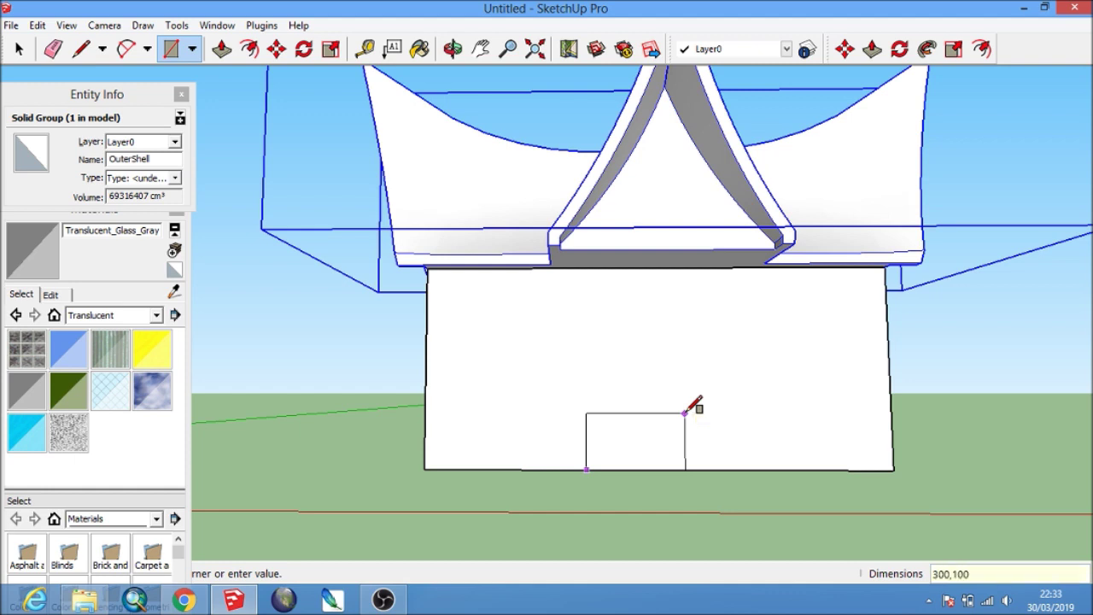
{"action": "key", "text": "Return"}
Move the rectangle so its midpoint sits at the front wall's bottom-edge midpoint.
{"action": "key", "text": "space"}
{"action": "left_click", "coordinate": [654, 441]}
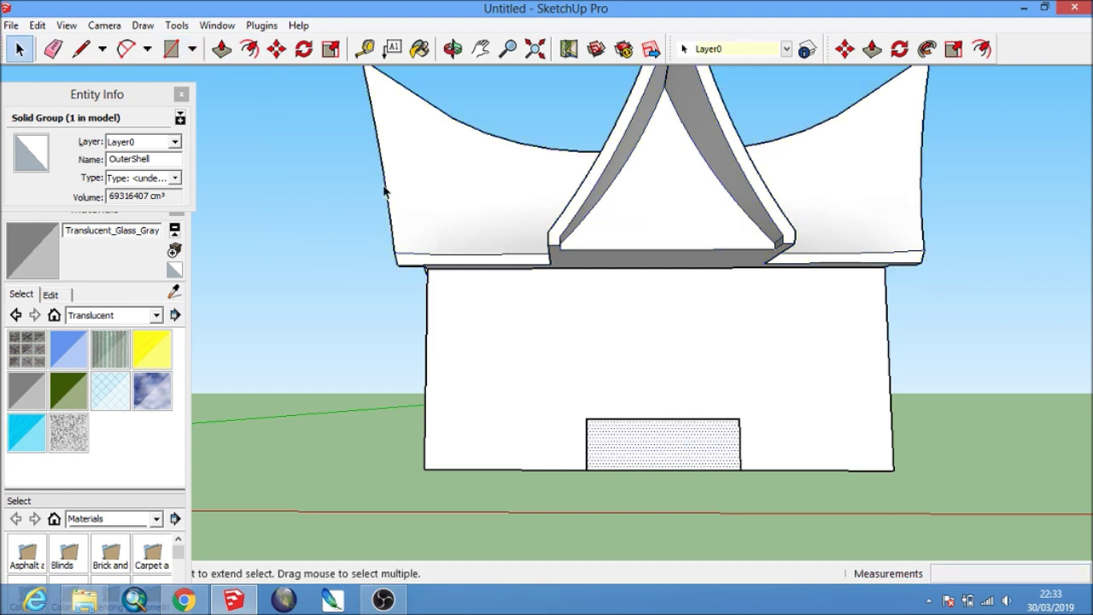
{"action": "left_click", "coordinate": [276, 48]}
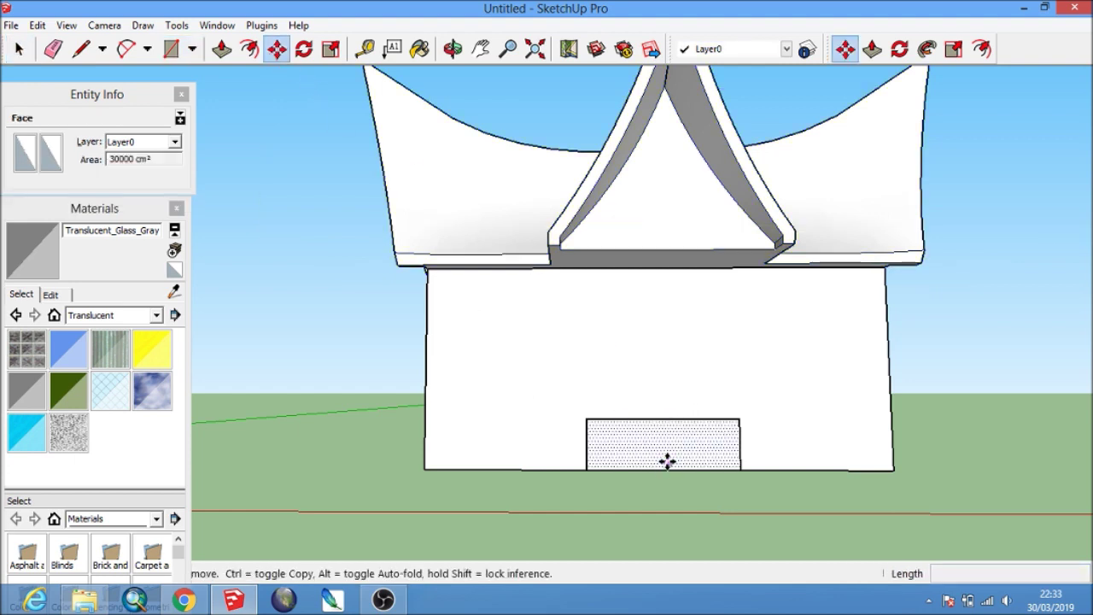
{"action": "left_click_drag", "start_coordinate": [659, 469], "coordinate": [651, 467]}
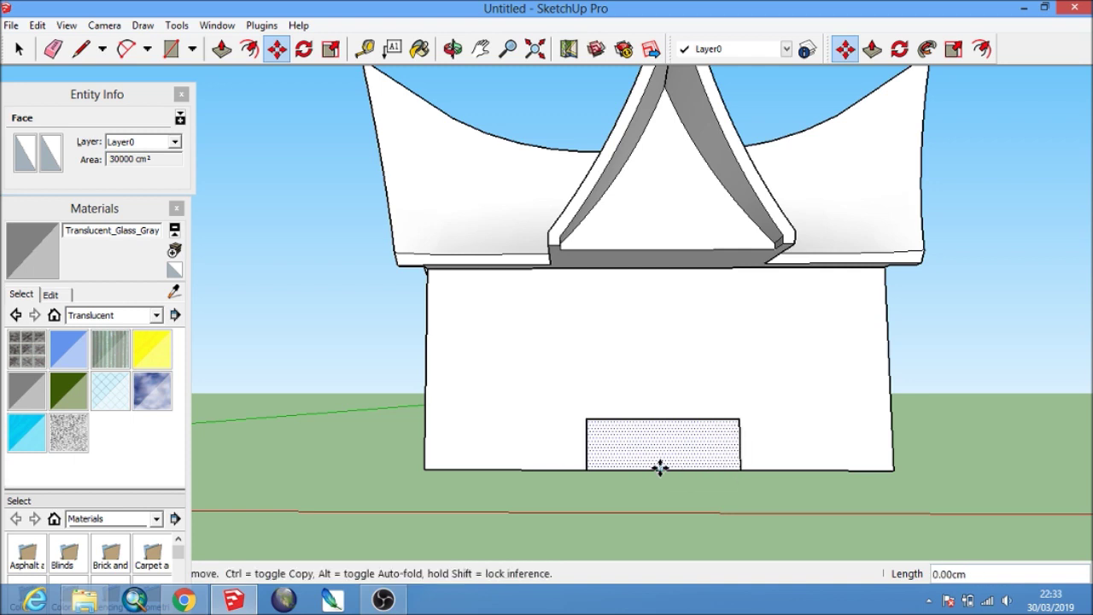
{"action": "scroll", "coordinate": [654, 469], "scroll_direction": "up", "scroll_amount": 2}
{"action": "mouse_move", "coordinate": [708, 442]}
{"action": "left_mouse_down"}
{"action": "mouse_move", "coordinate": [736, 470]}
{"action": "mouse_move", "coordinate": [656, 466]}
{"action": "left_mouse_up"}
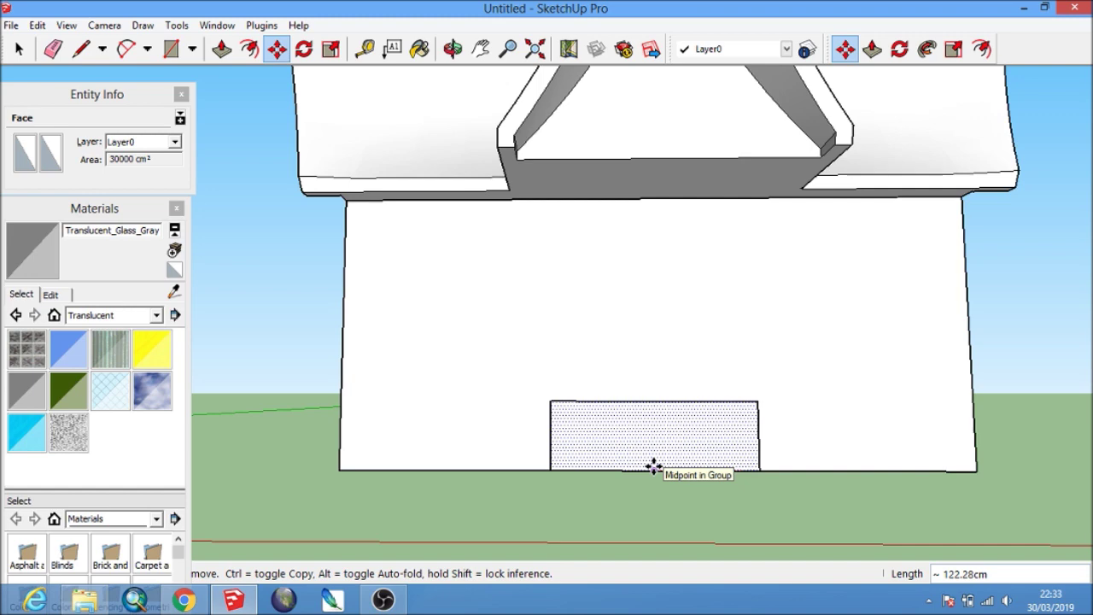
{"action": "left_click", "coordinate": [654, 467]}
{"action": "middle_click_drag", "start_coordinate": [654, 464], "coordinate": [481, 453]}
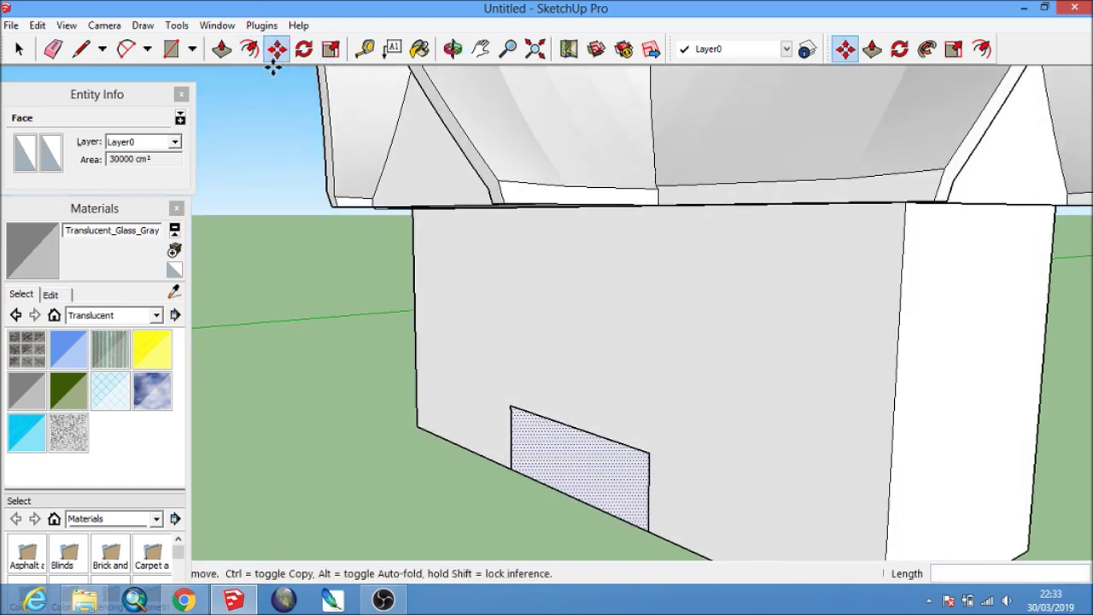
{"action": "left_click", "coordinate": [220, 51]}
{"action": "left_click", "coordinate": [581, 472]}
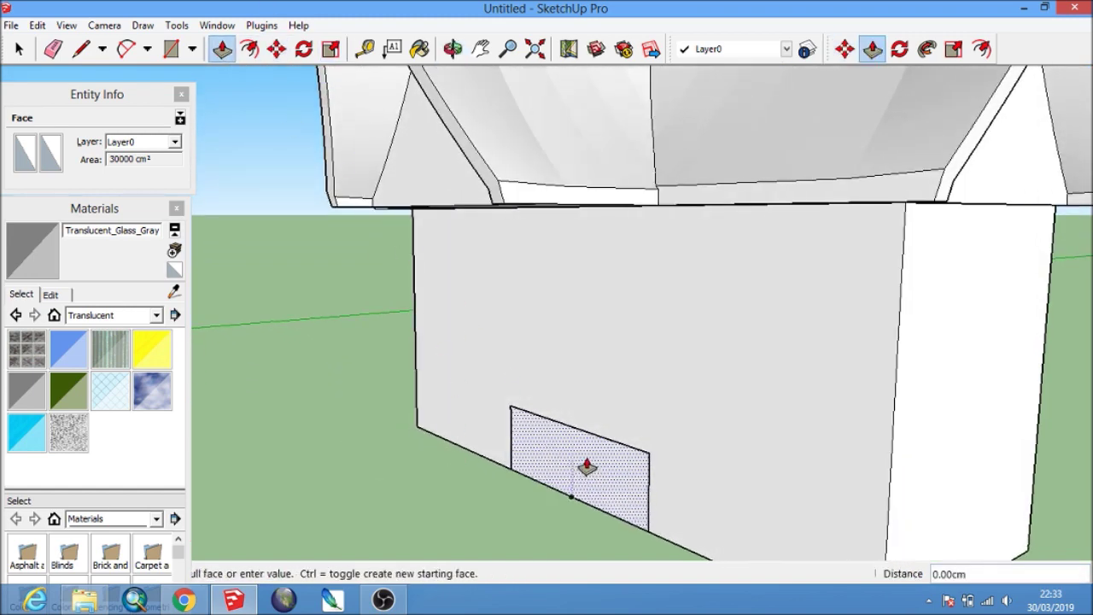
Pull the rectangle out 35 cm into a box and lower its top front edge by 20 cm.
{"action": "mouse_move", "coordinate": [555, 483]}
{"action": "middle_mouse_down"}
{"action": "mouse_move", "coordinate": [588, 429]}
{"action": "mouse_move", "coordinate": [529, 456]}
{"action": "middle_mouse_up"}
{"action": "type", "text": "35"}
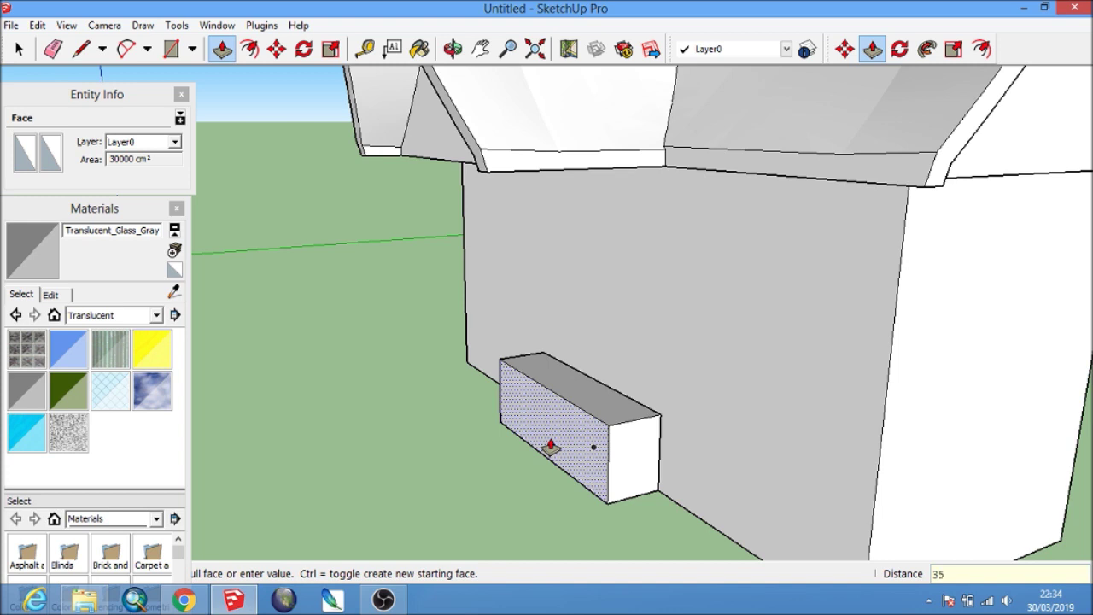
{"action": "key", "text": "Return"}
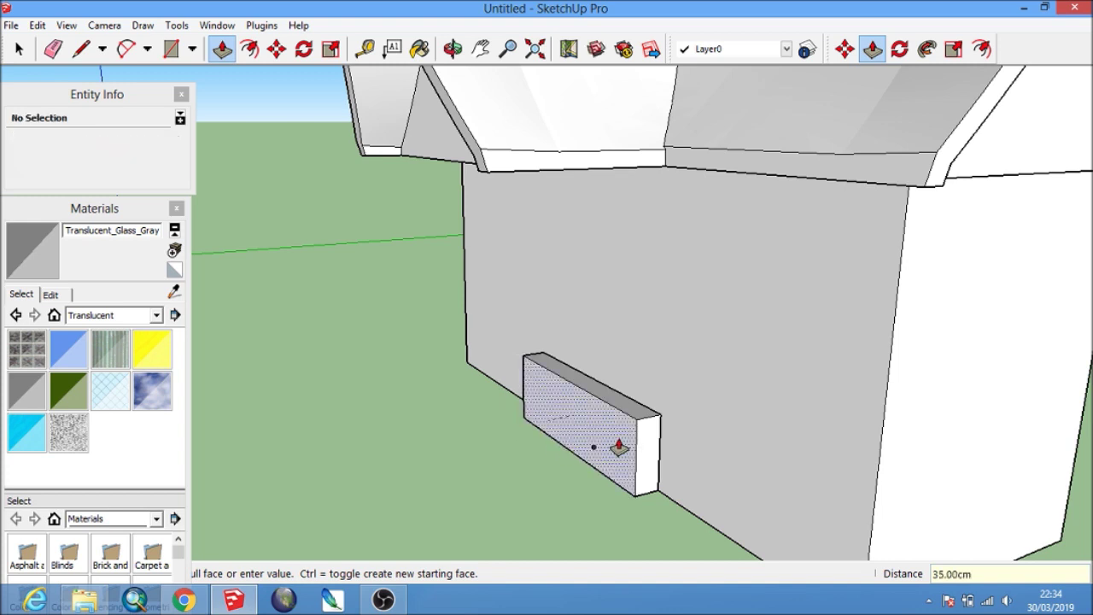
{"action": "key", "text": "space"}
{"action": "left_click", "coordinate": [612, 413]}
{"action": "middle_click_drag", "start_coordinate": [612, 414], "coordinate": [703, 484]}
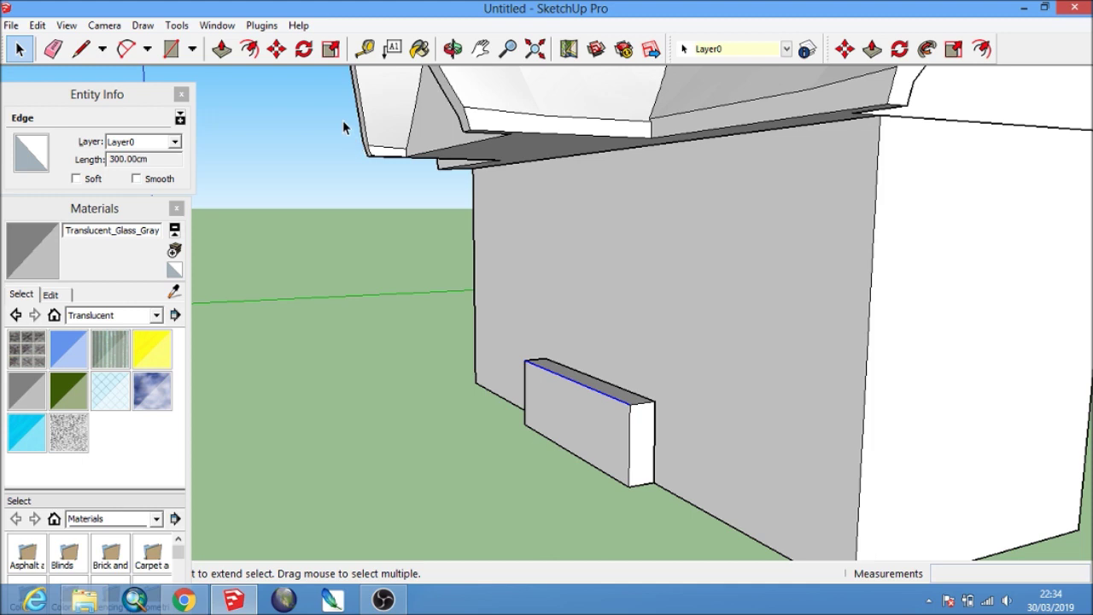
{"action": "left_click", "coordinate": [277, 53]}
{"action": "scroll", "coordinate": [678, 420], "scroll_direction": "up", "scroll_amount": 2}
{"action": "left_click", "coordinate": [605, 411]}
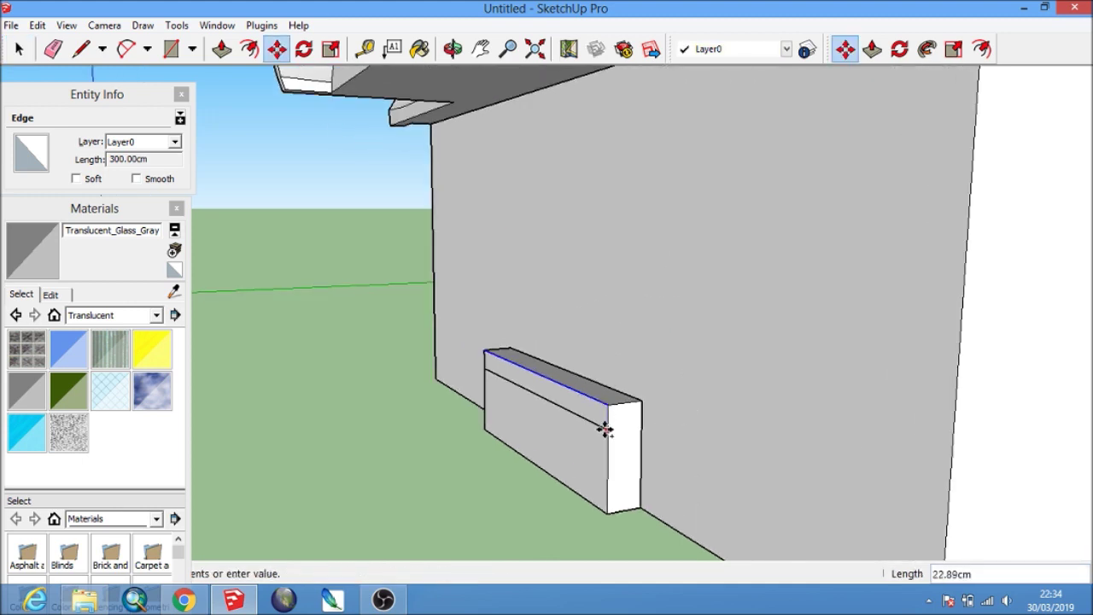
{"action": "type", "text": "20"}
{"action": "key", "text": "Return"}
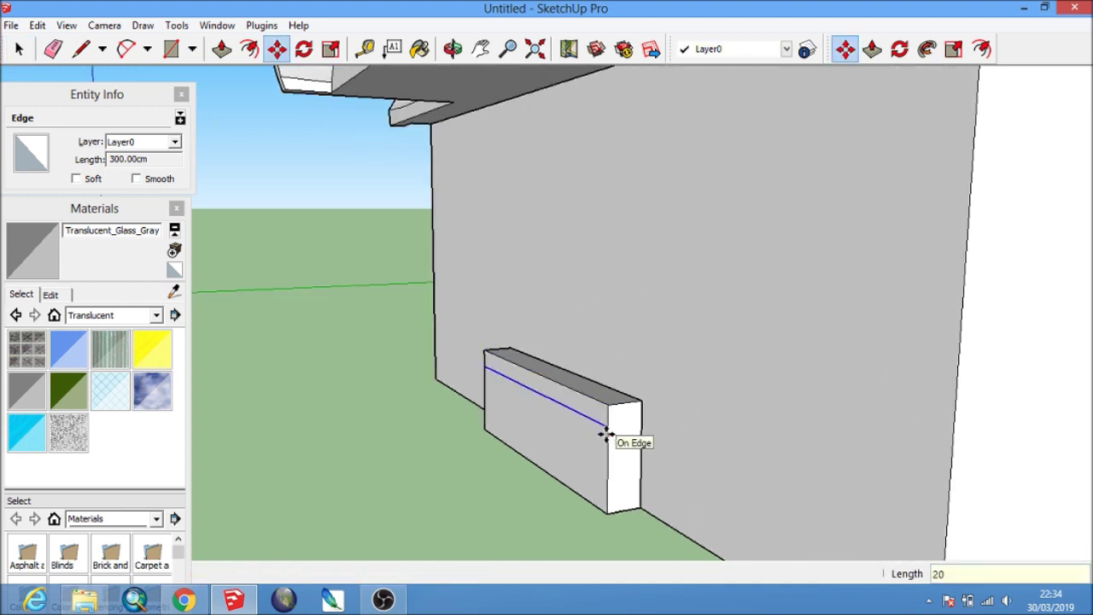
Extend the lower front face 35 cm and drop the new step's edge 20 cm.
{"action": "left_click", "coordinate": [220, 48]}
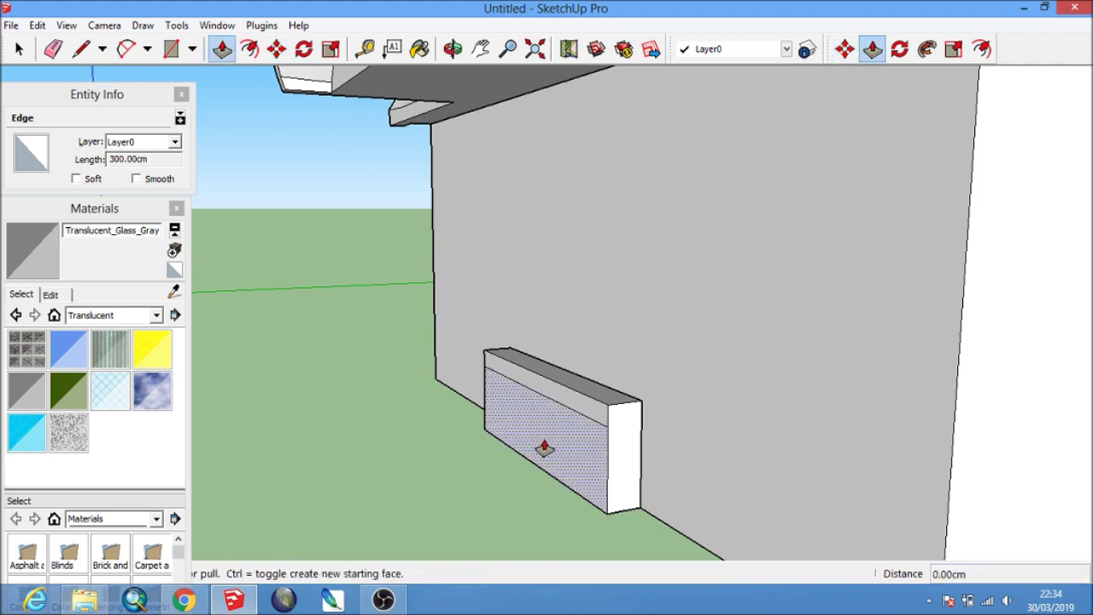
{"action": "left_click", "coordinate": [541, 441]}
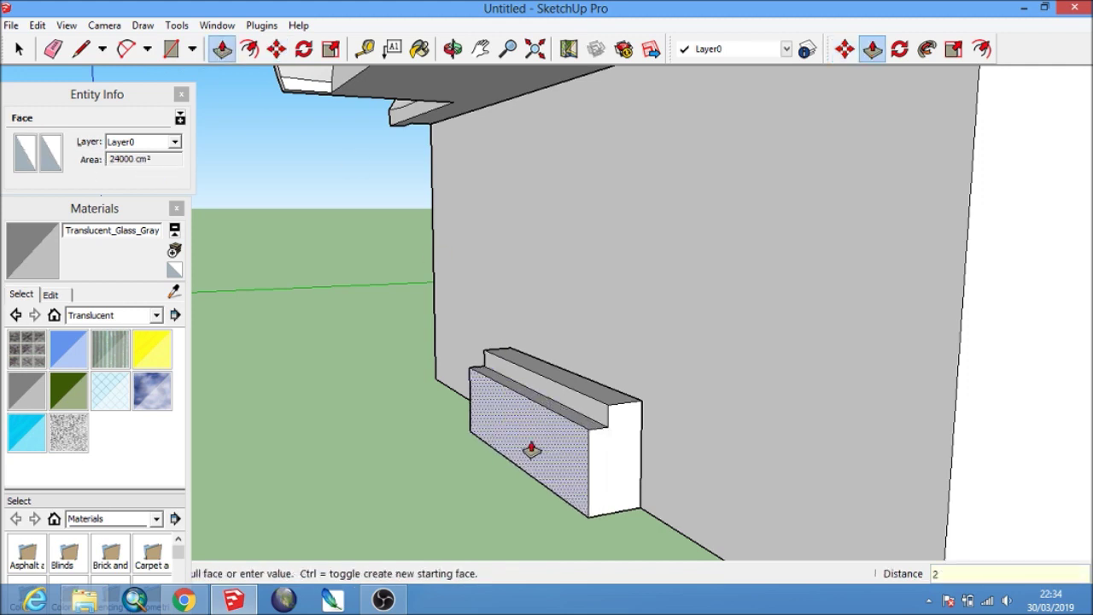
{"action": "type", "text": "35"}
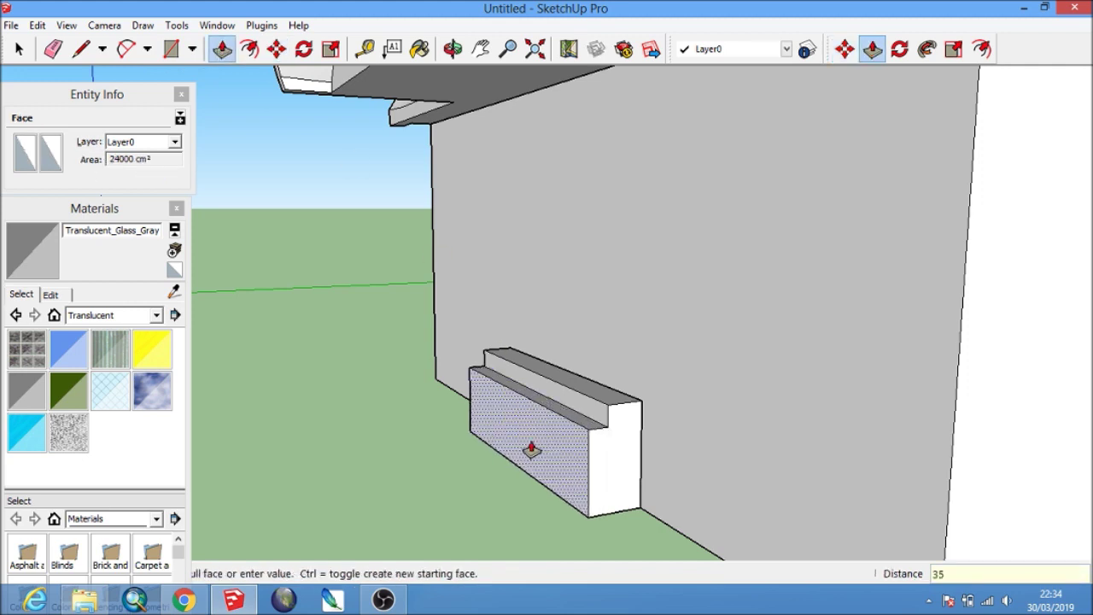
{"action": "key", "text": "Return"}
{"action": "key", "text": "space"}
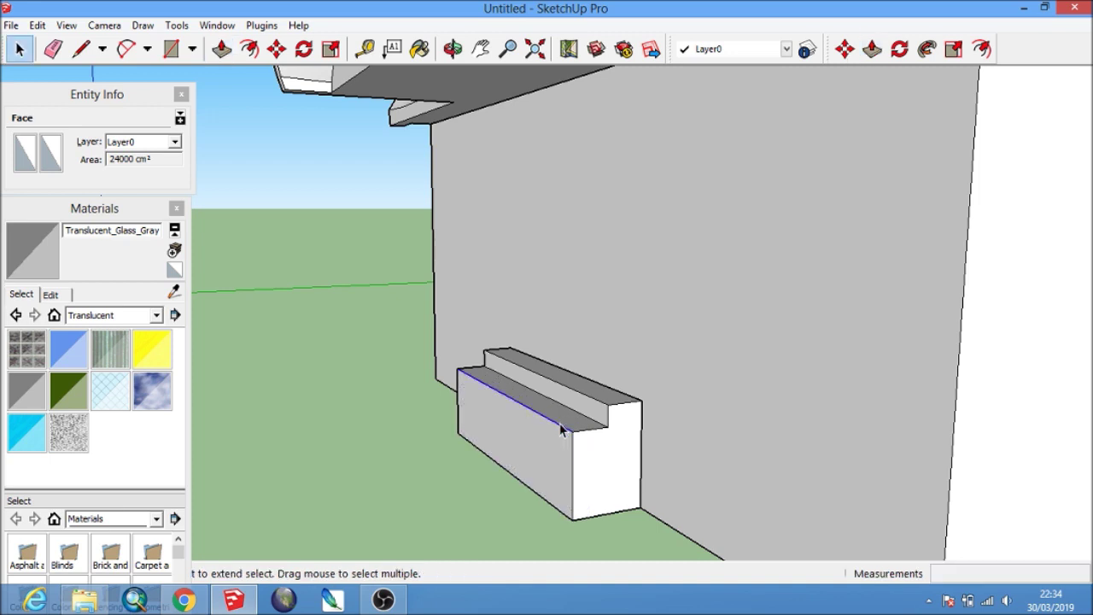
{"action": "left_click", "coordinate": [276, 49]}
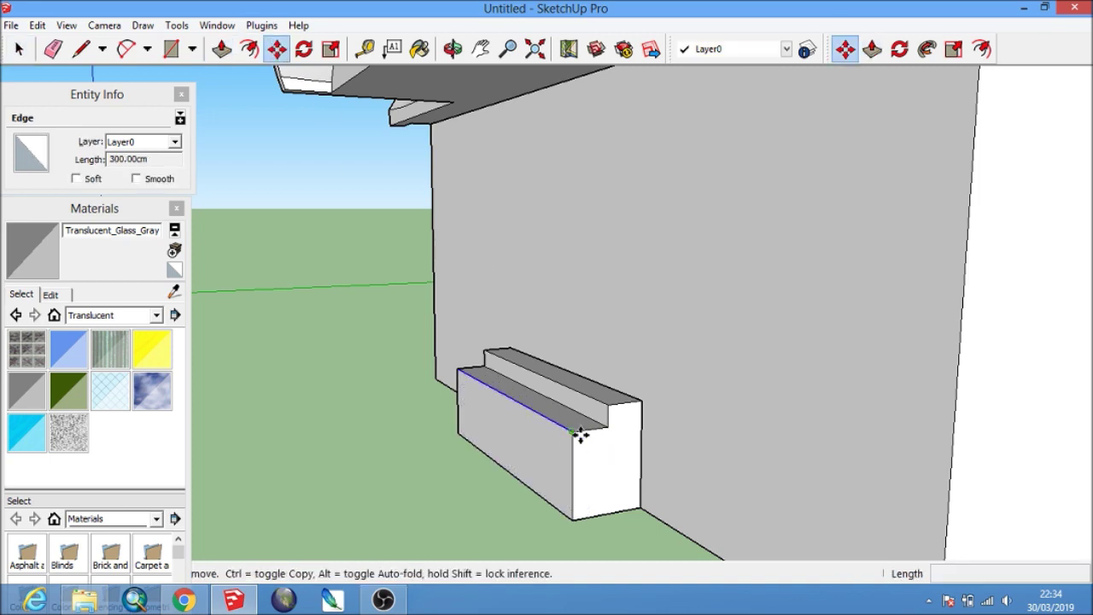
{"action": "left_click", "coordinate": [574, 435]}
{"action": "left_click", "coordinate": [574, 453]}
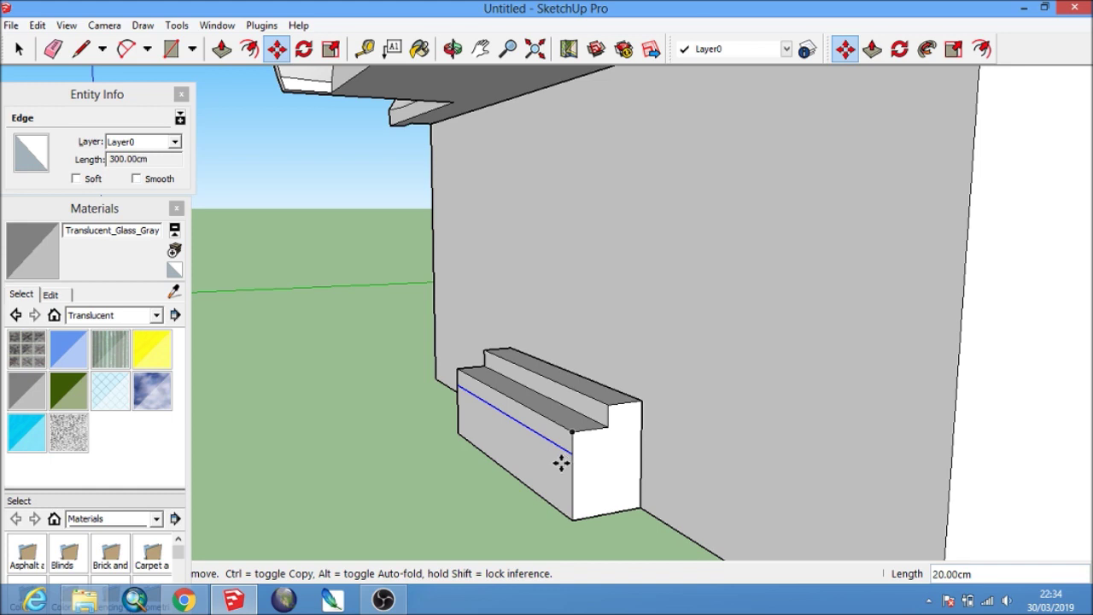
Push out the lowest front face for another step and lower its front edge 20 cm.
{"action": "key", "text": "p"}
{"action": "left_click", "coordinate": [521, 459]}
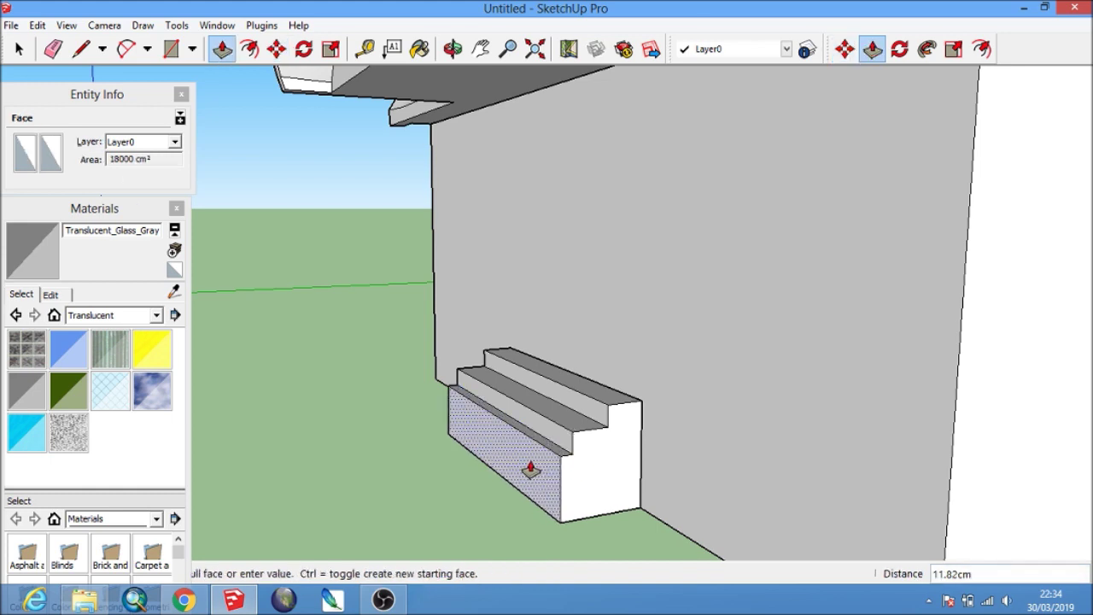
{"action": "type", "text": "0"}
{"action": "key", "text": "Return"}
{"action": "key", "text": "space"}
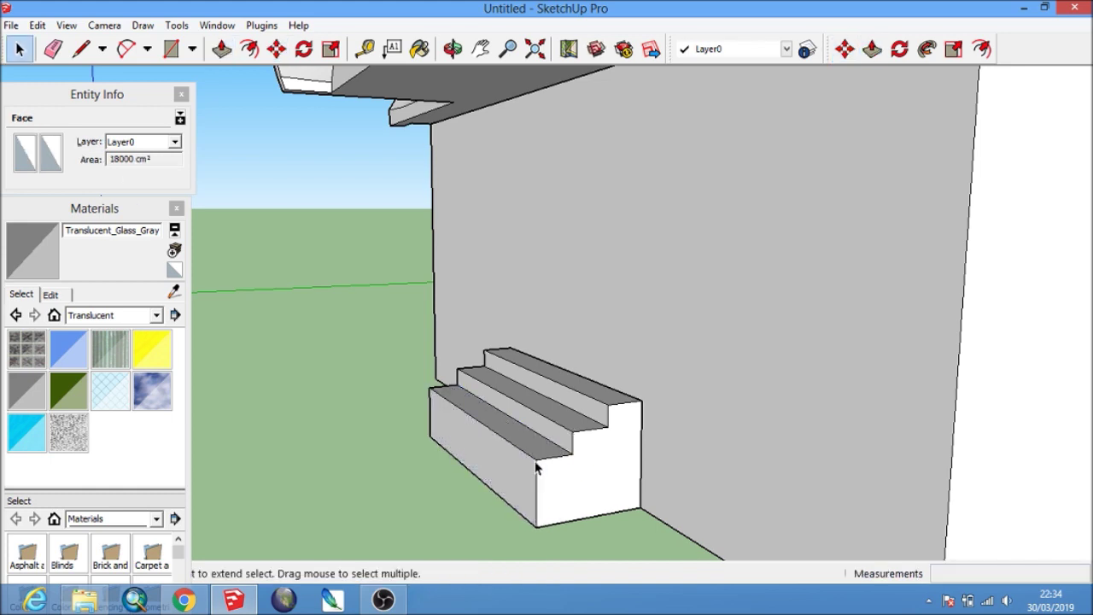
{"action": "left_click", "coordinate": [525, 460]}
{"action": "key", "text": "m"}
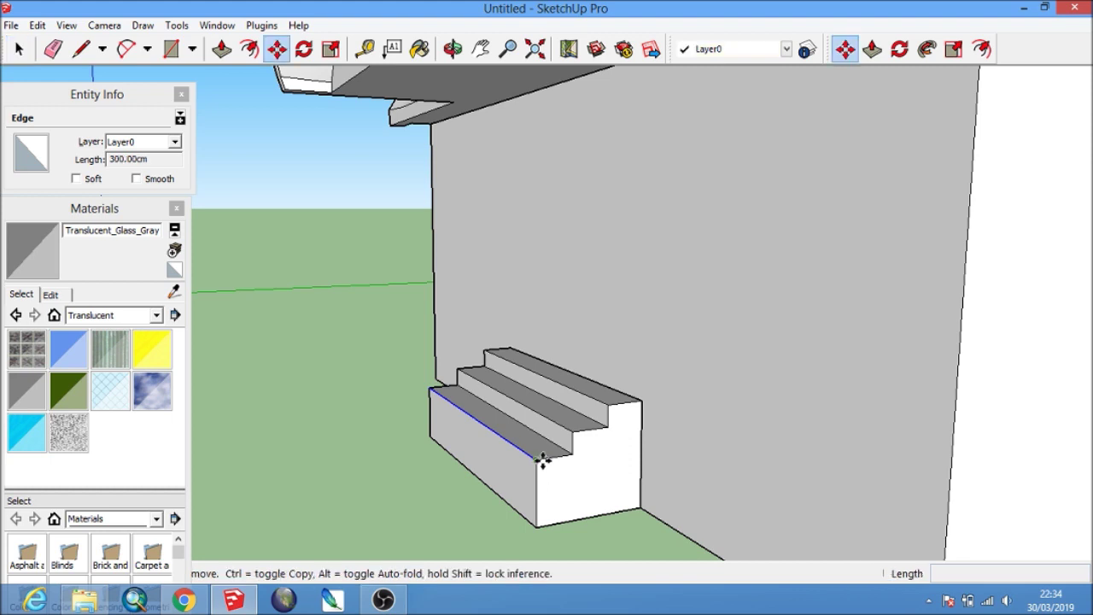
{"action": "left_click", "coordinate": [538, 462]}
{"action": "left_click", "coordinate": [538, 485]}
Repeat the extrusion to add the bottom step, then select a stair tread.
{"action": "key", "text": "p"}
{"action": "double_click", "coordinate": [525, 497]}
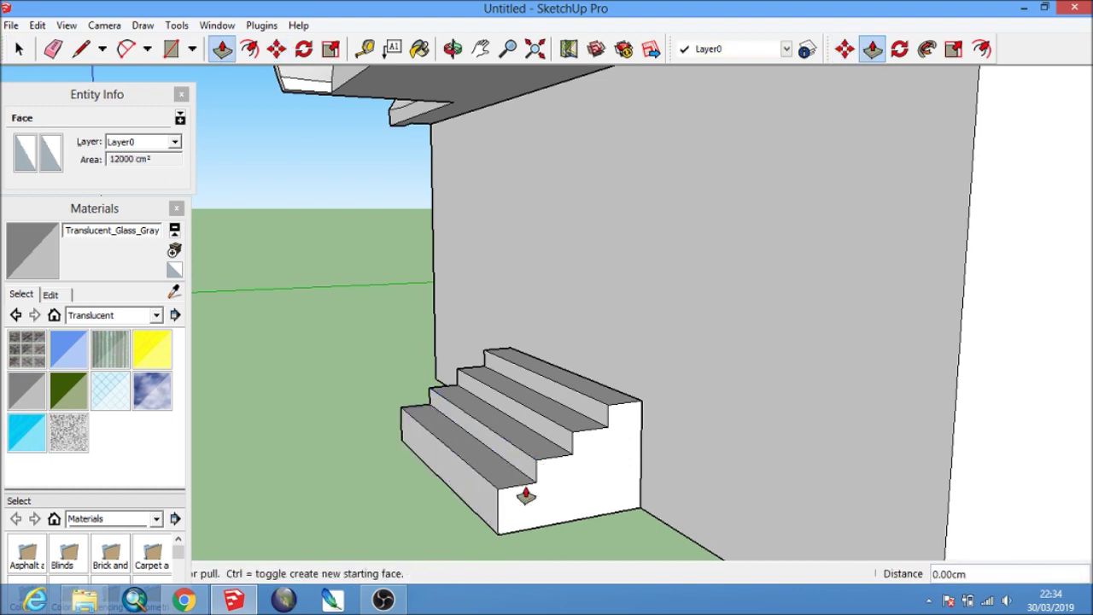
{"action": "middle_click_drag", "start_coordinate": [526, 497], "coordinate": [586, 448]}
{"action": "key", "text": "space"}
{"action": "left_click", "coordinate": [566, 439]}
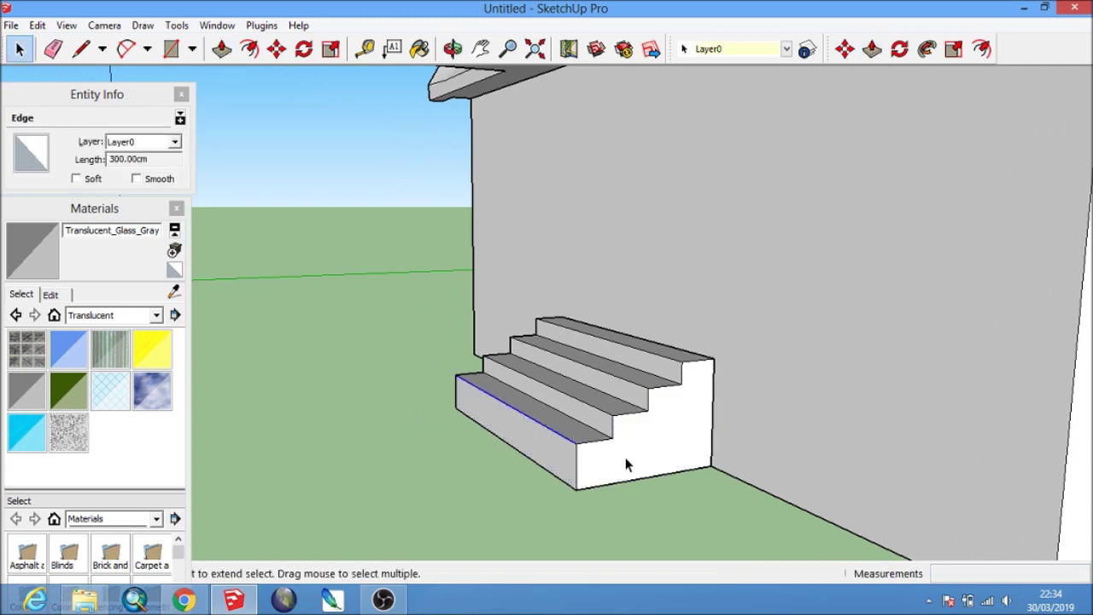
{"action": "key", "text": "m"}
{"action": "left_click", "coordinate": [573, 445]}
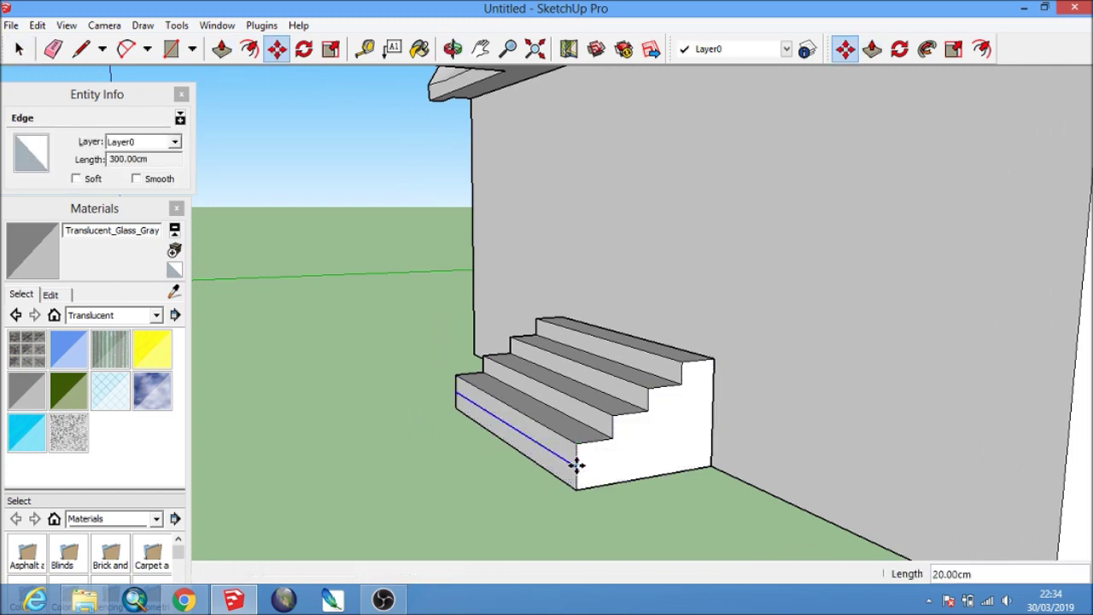
{"action": "key", "text": "p"}
{"action": "mouse_move", "coordinate": [547, 471]}
{"action": "middle_mouse_down"}
{"action": "mouse_move", "coordinate": [449, 454]}
{"action": "mouse_move", "coordinate": [398, 473]}
{"action": "mouse_move", "coordinate": [630, 429]}
{"action": "mouse_move", "coordinate": [709, 468]}
{"action": "middle_mouse_up"}
{"action": "key", "text": "space"}
{"action": "left_click", "coordinate": [610, 438]}
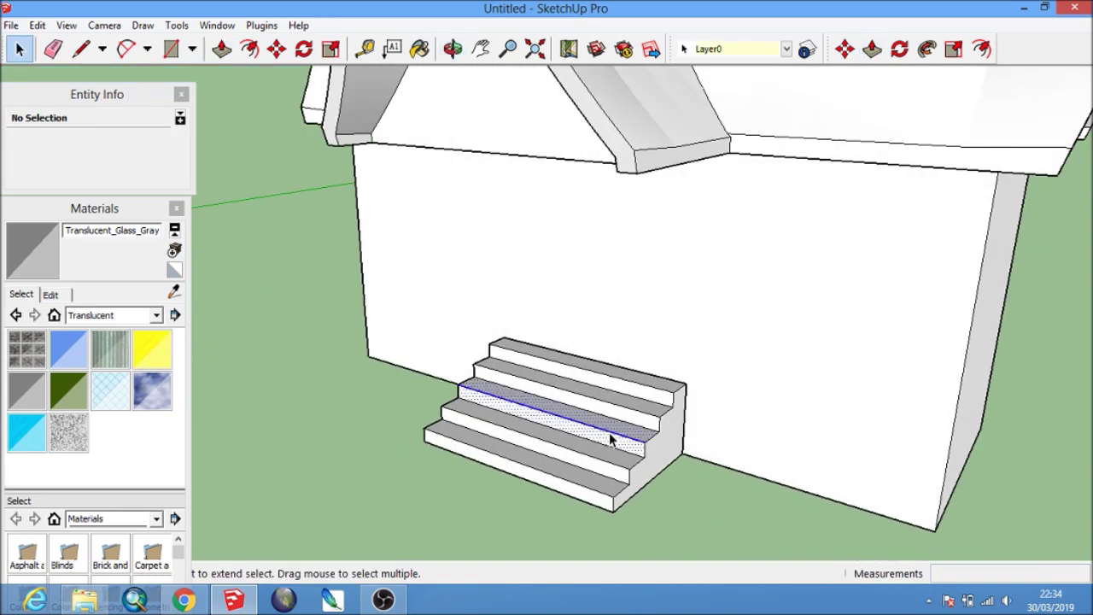
Group the staircase and Outer Shell it with the wall group into a 42,772,500 cm³ solid.
{"action": "triple_click", "coordinate": [610, 438]}
{"action": "right_click", "coordinate": [610, 438]}
{"action": "left_click", "coordinate": [682, 313]}
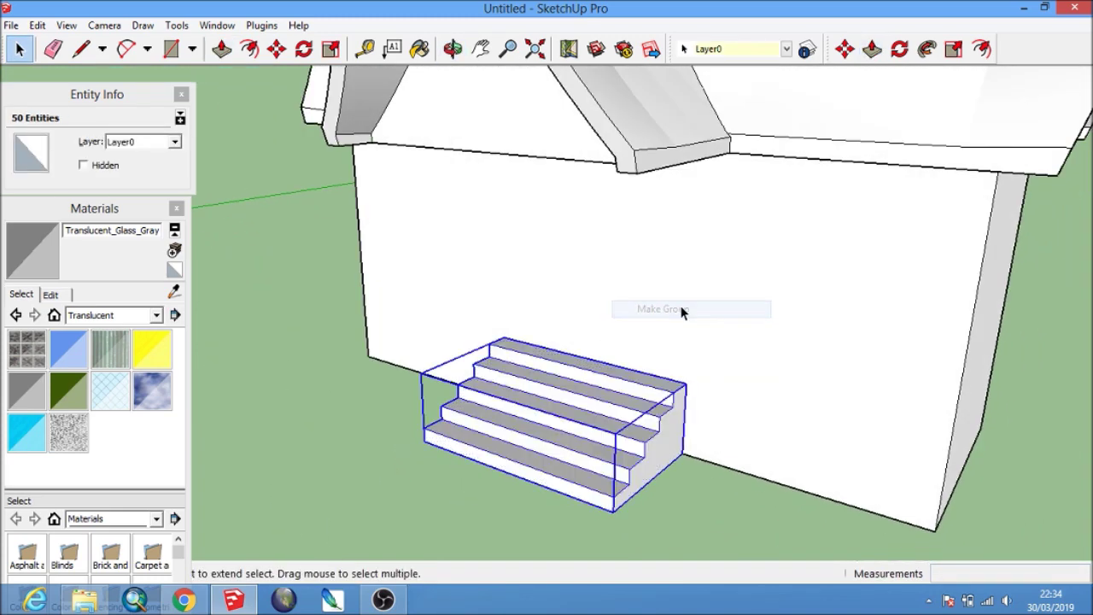
{"action": "left_click", "coordinate": [723, 310], "text": "shift"}
{"action": "right_click", "coordinate": [723, 310]}
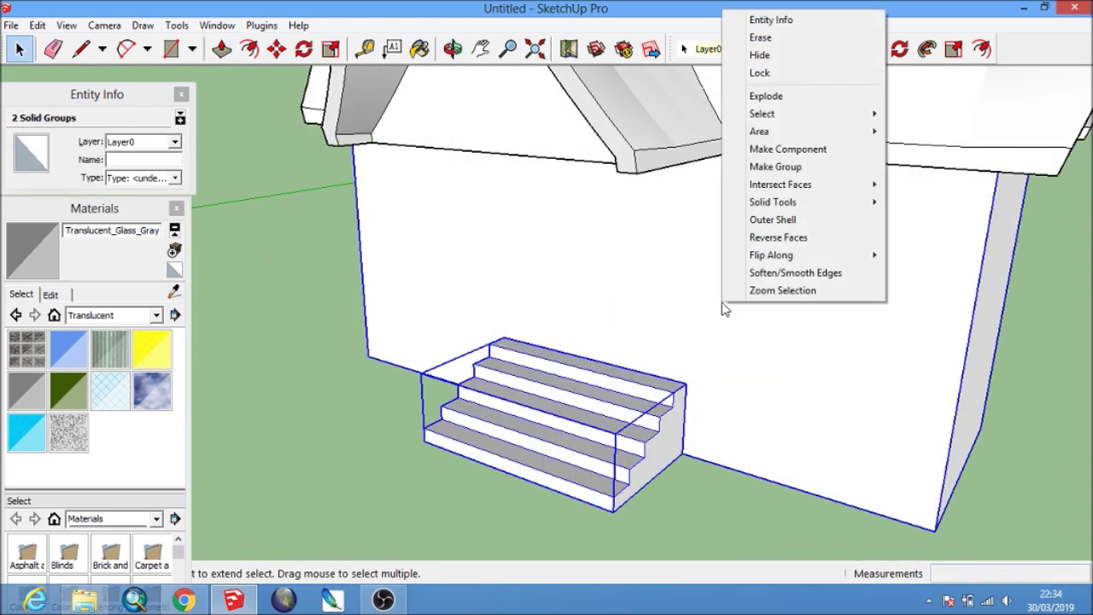
{"action": "left_click", "coordinate": [781, 223]}
{"action": "mouse_move", "coordinate": [672, 349]}
{"action": "middle_mouse_down"}
{"action": "mouse_move", "coordinate": [821, 328]}
{"action": "mouse_move", "coordinate": [847, 302]}
{"action": "middle_mouse_up"}
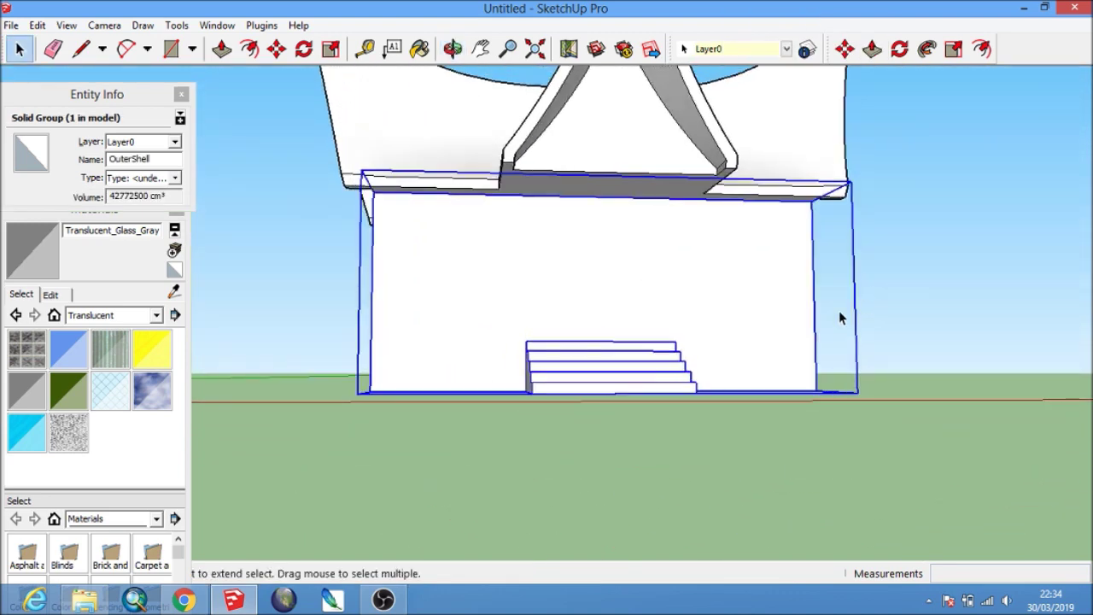
{"action": "mouse_move", "coordinate": [791, 338]}
{"action": "middle_mouse_down"}
{"action": "mouse_move", "coordinate": [593, 252]}
{"action": "mouse_move", "coordinate": [580, 295]}
{"action": "middle_mouse_up"}
{"action": "mouse_move", "coordinate": [540, 223]}
{"action": "middle_mouse_down"}
{"action": "mouse_move", "coordinate": [610, 163]}
{"action": "mouse_move", "coordinate": [606, 210]}
{"action": "middle_mouse_up"}
{"action": "scroll", "coordinate": [598, 197], "scroll_direction": "up", "scroll_amount": 2}
{"action": "scroll", "coordinate": [587, 184], "scroll_direction": "up", "scroll_amount": 2}
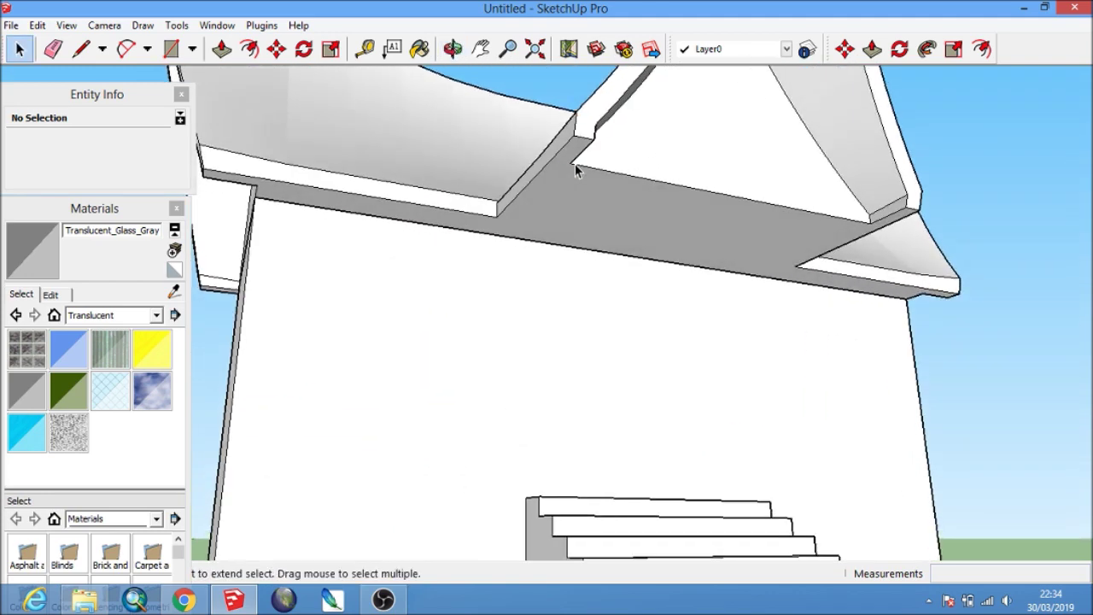
Draw a 20 by 20 square at the corner under the roof beam.
{"action": "scroll", "coordinate": [576, 171], "scroll_direction": "up", "scroll_amount": 1}
{"action": "key", "text": "r"}
{"action": "left_click", "coordinate": [569, 163]}
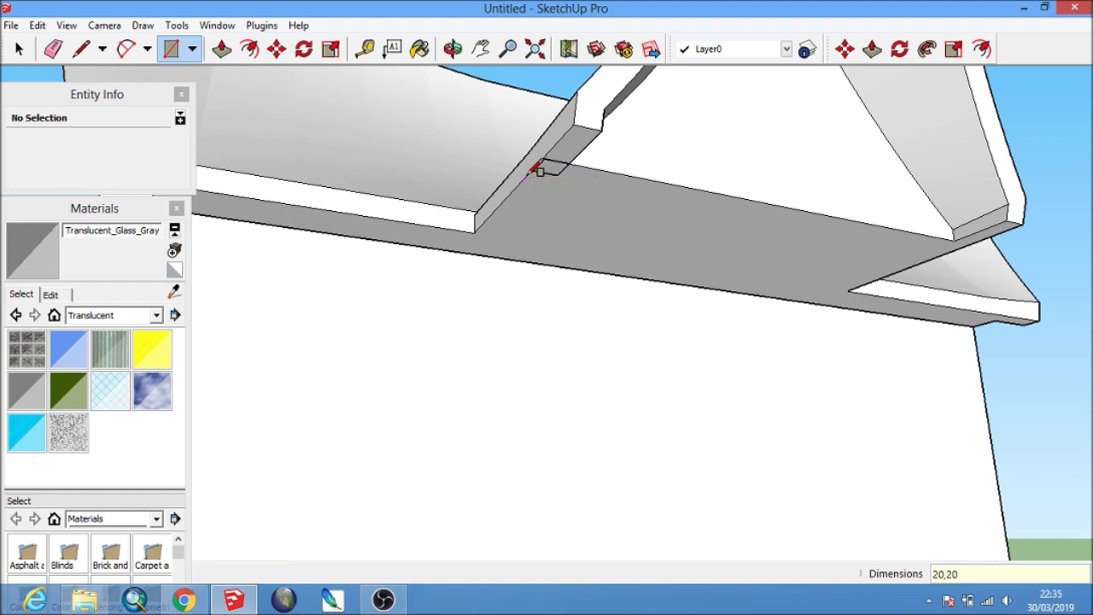
{"action": "scroll", "coordinate": [537, 168], "scroll_direction": "up", "scroll_amount": 2}
{"action": "mouse_move", "coordinate": [581, 162]}
{"action": "middle_mouse_down"}
{"action": "mouse_move", "coordinate": [454, 127]}
{"action": "mouse_move", "coordinate": [497, 162]}
{"action": "middle_mouse_up"}
{"action": "key", "text": "p"}
{"action": "left_click", "coordinate": [566, 167]}
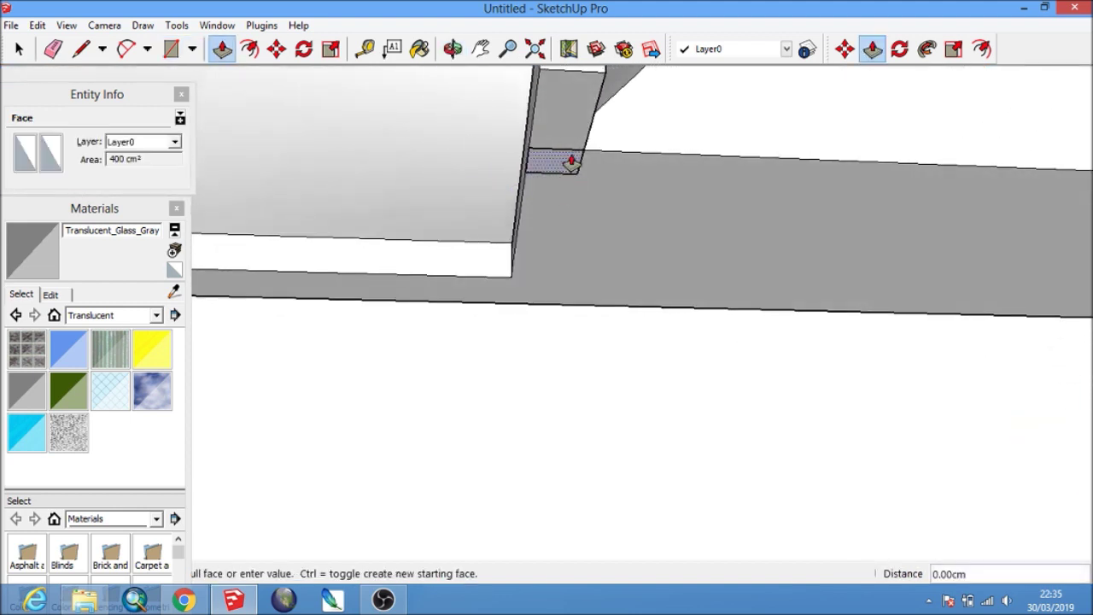
{"action": "scroll", "coordinate": [560, 222], "scroll_direction": "down", "scroll_amount": 2}
{"action": "scroll", "coordinate": [557, 237], "scroll_direction": "down", "scroll_amount": 3}
{"action": "scroll", "coordinate": [539, 334], "scroll_direction": "down", "scroll_amount": 2}
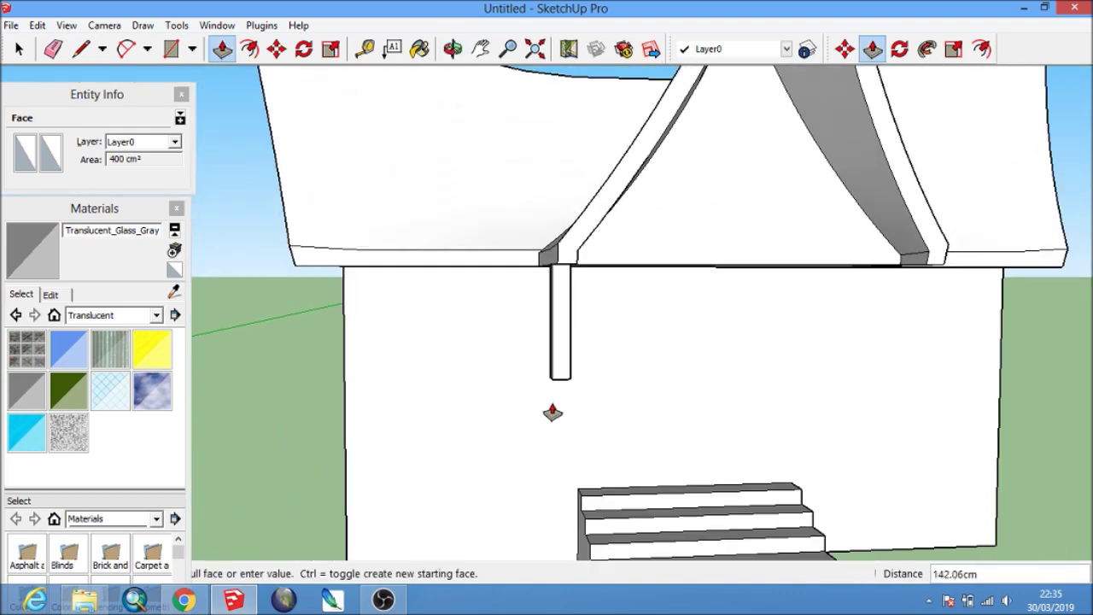
{"action": "scroll", "coordinate": [547, 457], "scroll_direction": "down", "scroll_amount": 1}
{"action": "scroll", "coordinate": [533, 510], "scroll_direction": "up", "scroll_amount": 1}
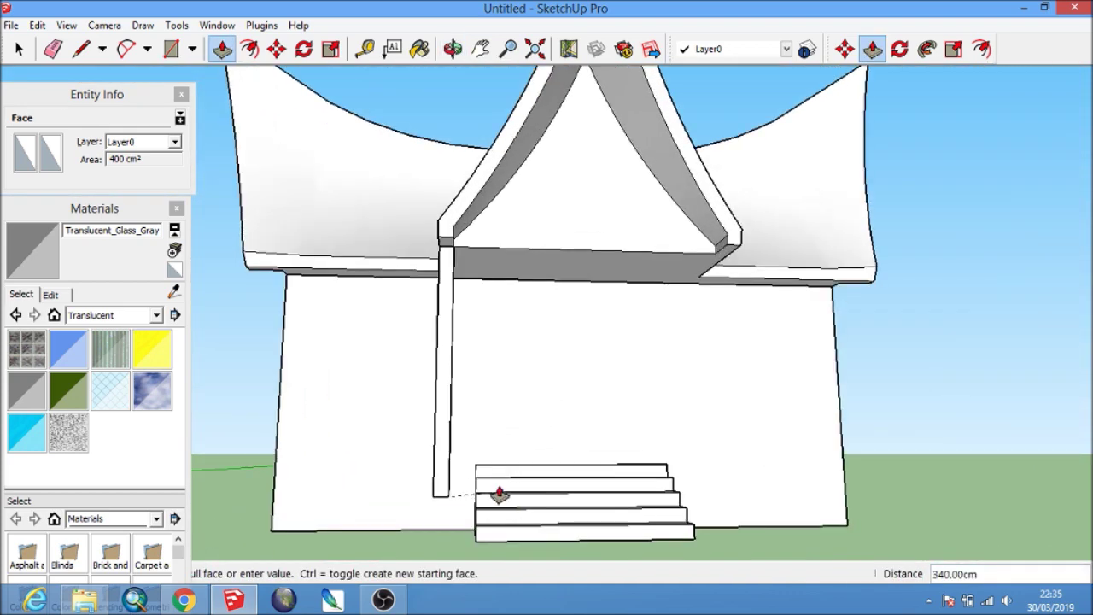
{"action": "key", "text": "Escape"}
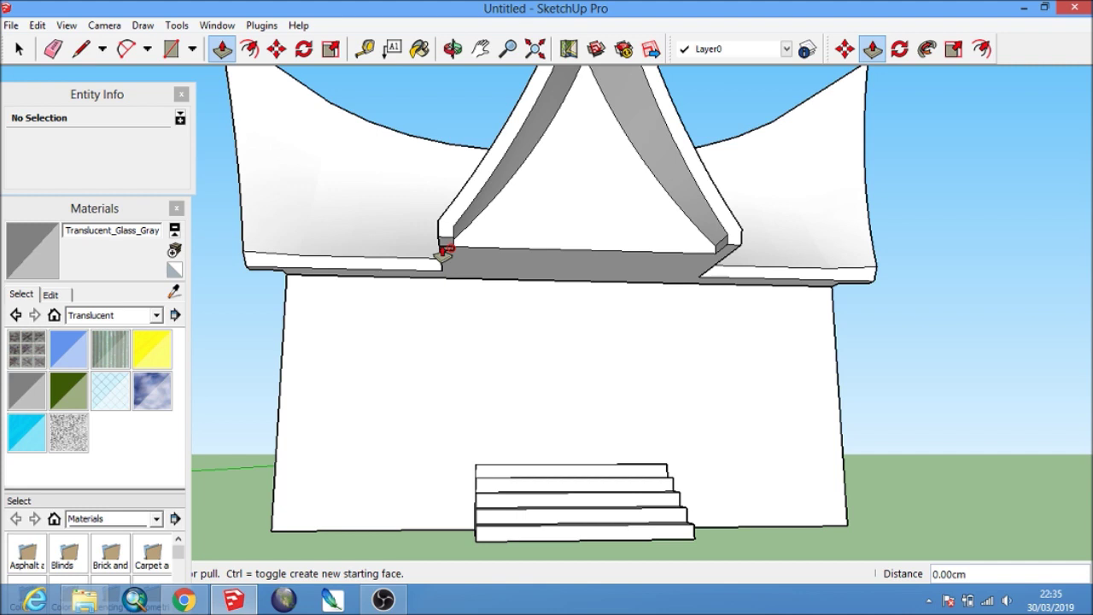
Extrude the square down to the ground as a pillar and make it a group.
{"action": "left_click", "coordinate": [444, 253]}
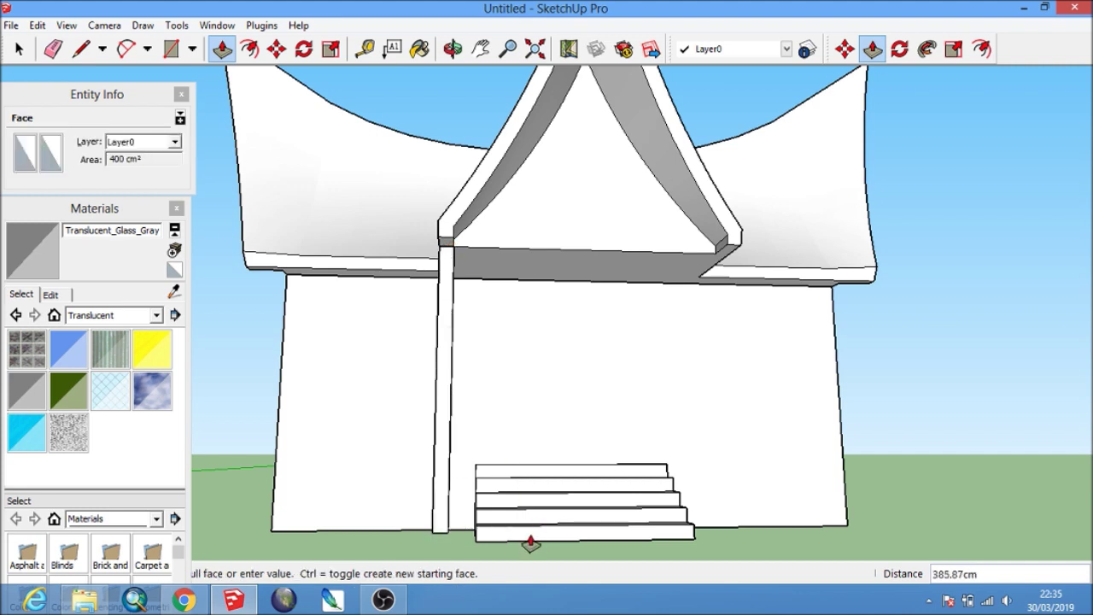
{"action": "left_click", "coordinate": [515, 469]}
{"action": "key", "text": "space"}
{"action": "middle_click_drag", "start_coordinate": [515, 469], "coordinate": [415, 383]}
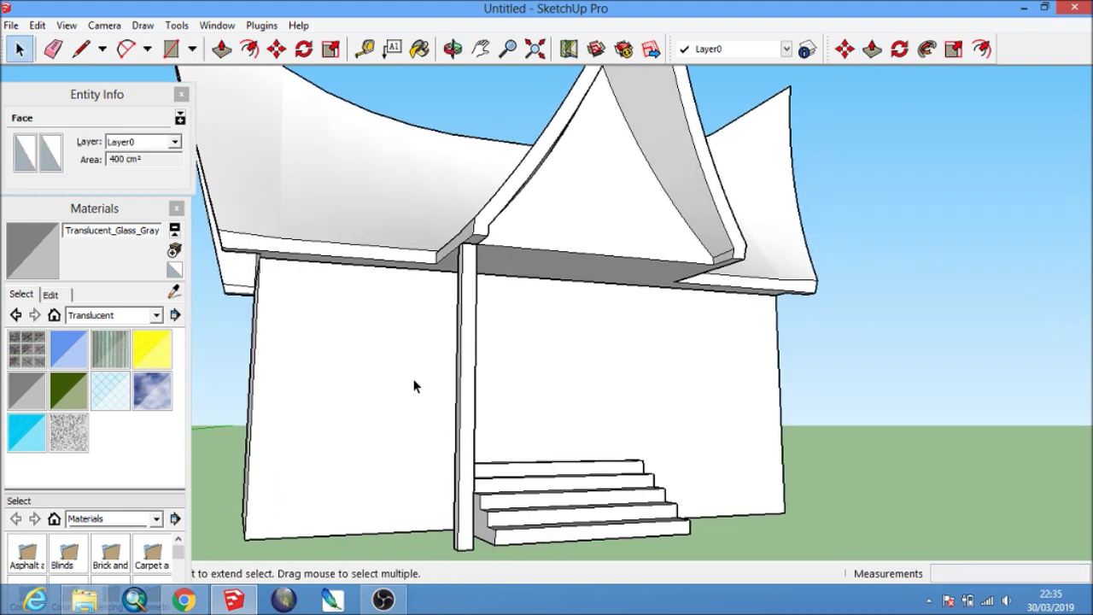
{"action": "left_click", "coordinate": [465, 354]}
{"action": "right_click", "coordinate": [465, 355]}
{"action": "left_click", "coordinate": [512, 223]}
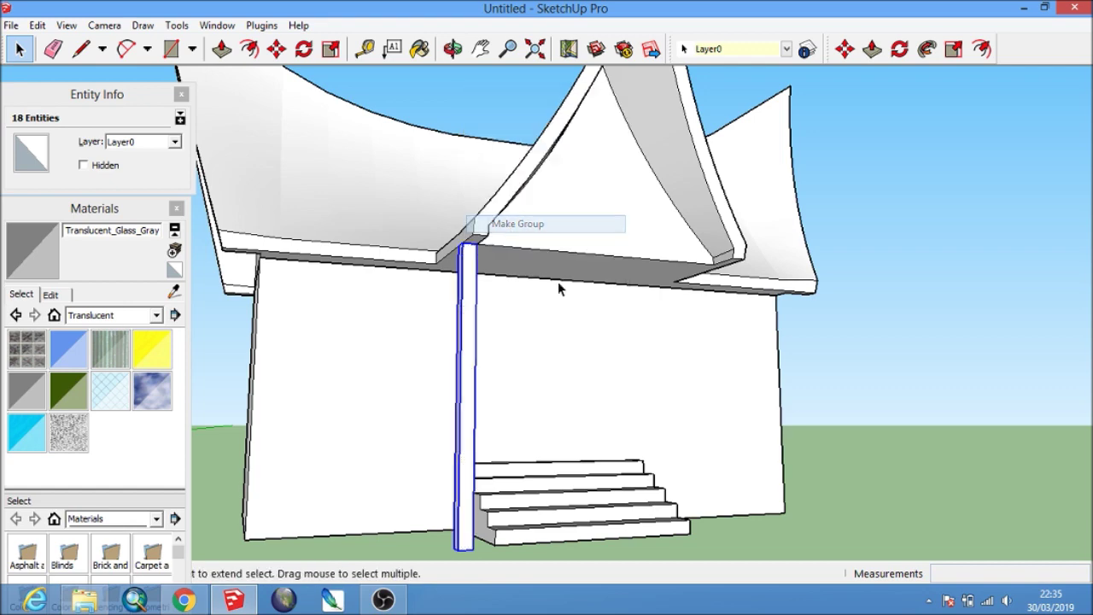
Move the pillar from its base corner to the corner of the stairs.
{"action": "middle_click_drag", "start_coordinate": [525, 247], "coordinate": [386, 537]}
{"action": "scroll", "coordinate": [387, 536], "scroll_direction": "up", "scroll_amount": 2}
{"action": "scroll", "coordinate": [429, 525], "scroll_direction": "up", "scroll_amount": 2}
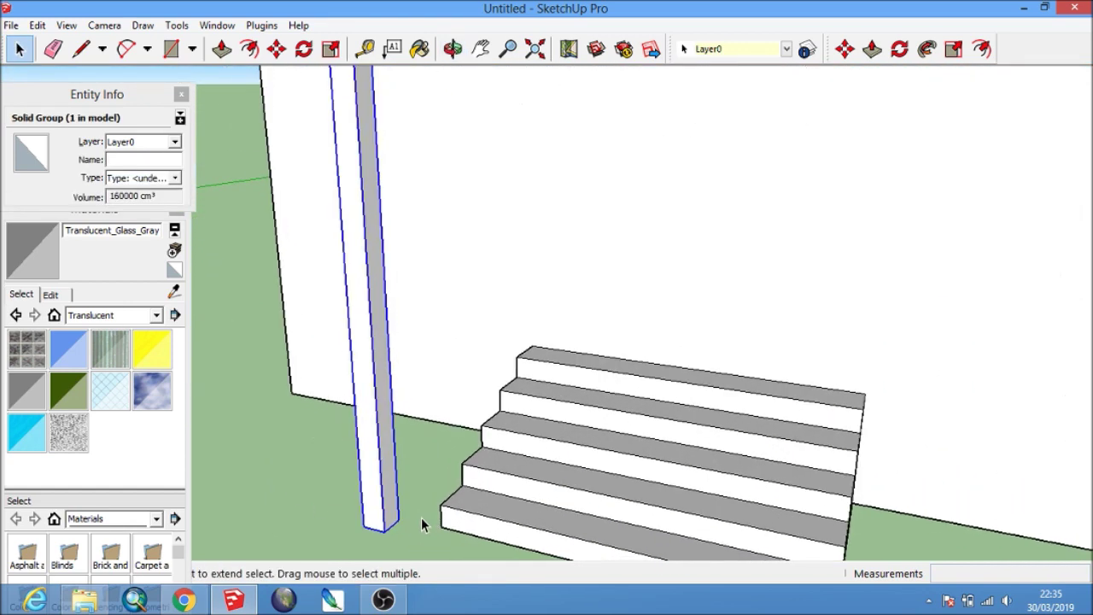
{"action": "key", "text": "m"}
{"action": "left_click", "coordinate": [398, 514]}
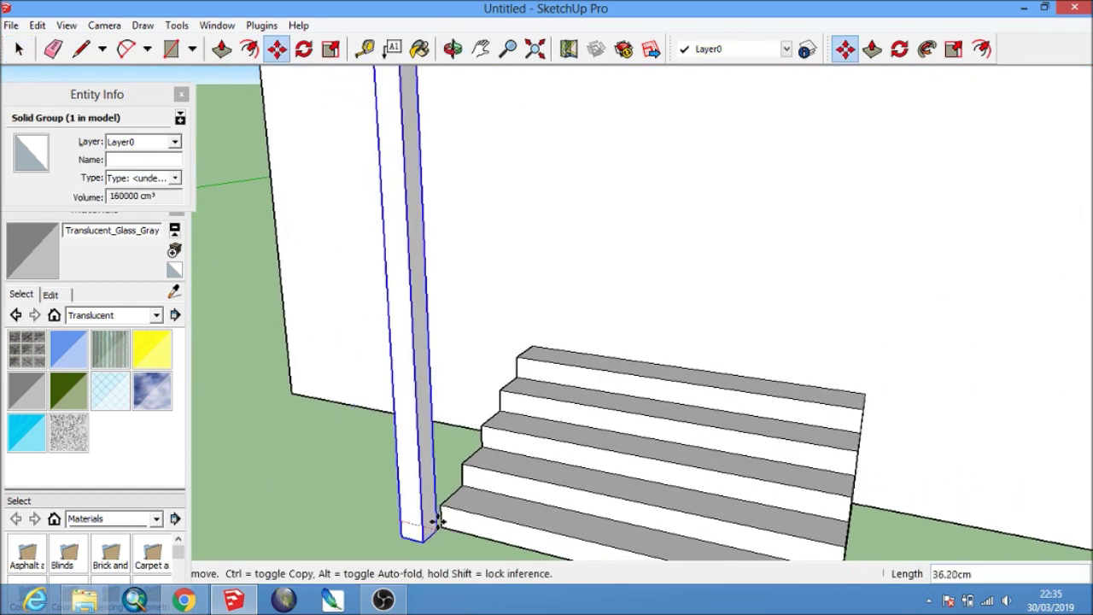
{"action": "scroll", "coordinate": [437, 521], "scroll_direction": "down", "scroll_amount": 2}
{"action": "mouse_move", "coordinate": [445, 517]}
{"action": "middle_mouse_down"}
{"action": "mouse_move", "coordinate": [615, 205]}
{"action": "mouse_move", "coordinate": [497, 271]}
{"action": "middle_mouse_up"}
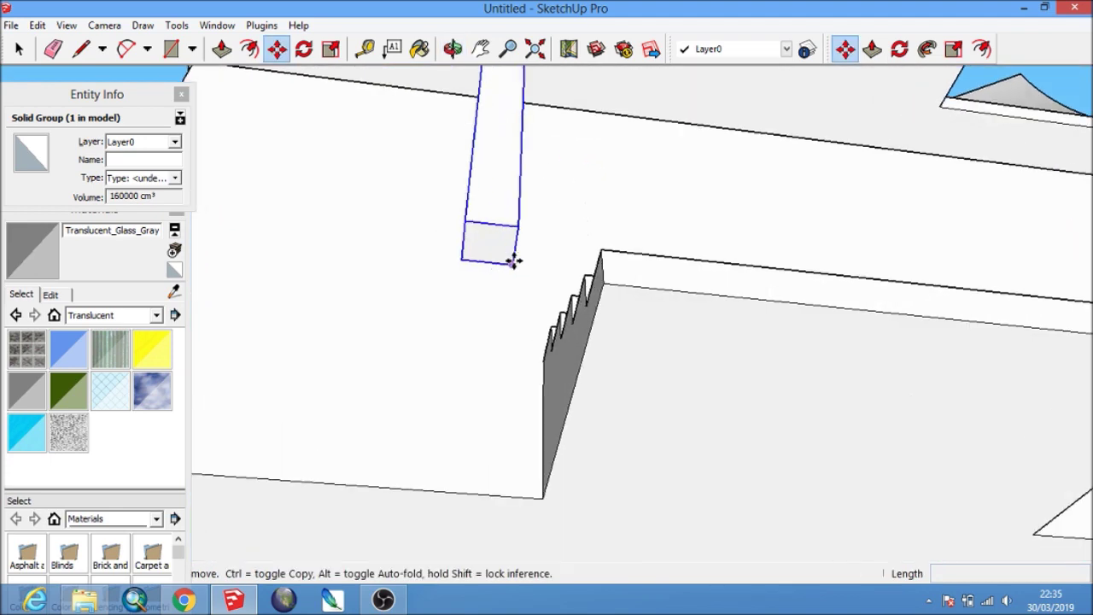
{"action": "left_click", "coordinate": [520, 261]}
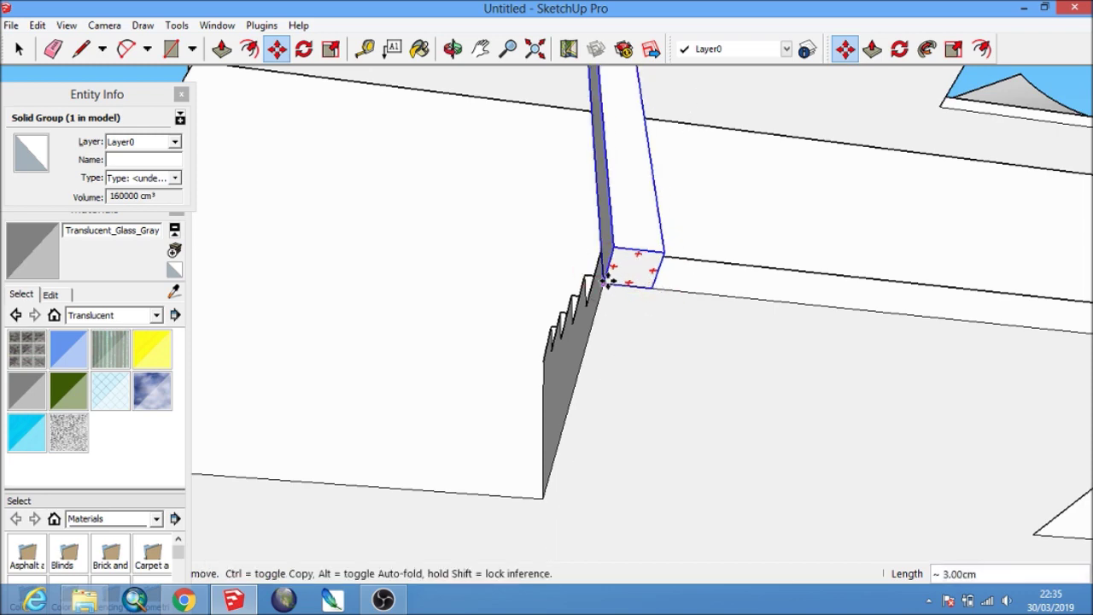
{"action": "left_click", "coordinate": [628, 261]}
{"action": "middle_click_drag", "start_coordinate": [628, 261], "coordinate": [552, 386]}
Nudge the pillar from its top corner to align it under the roof beam.
{"action": "scroll", "coordinate": [552, 386], "scroll_direction": "down", "scroll_amount": 5}
{"action": "mouse_move", "coordinate": [546, 298]}
{"action": "middle_mouse_down"}
{"action": "mouse_move", "coordinate": [586, 316]}
{"action": "mouse_move", "coordinate": [520, 326]}
{"action": "mouse_move", "coordinate": [541, 350]}
{"action": "middle_mouse_up"}
{"action": "scroll", "coordinate": [583, 159], "scroll_direction": "up", "scroll_amount": 2}
{"action": "mouse_move", "coordinate": [583, 159]}
{"action": "middle_mouse_down"}
{"action": "mouse_move", "coordinate": [567, 219]}
{"action": "mouse_move", "coordinate": [600, 186]}
{"action": "mouse_move", "coordinate": [601, 245]}
{"action": "middle_mouse_up"}
{"action": "scroll", "coordinate": [600, 185], "scroll_direction": "down", "scroll_amount": 3}
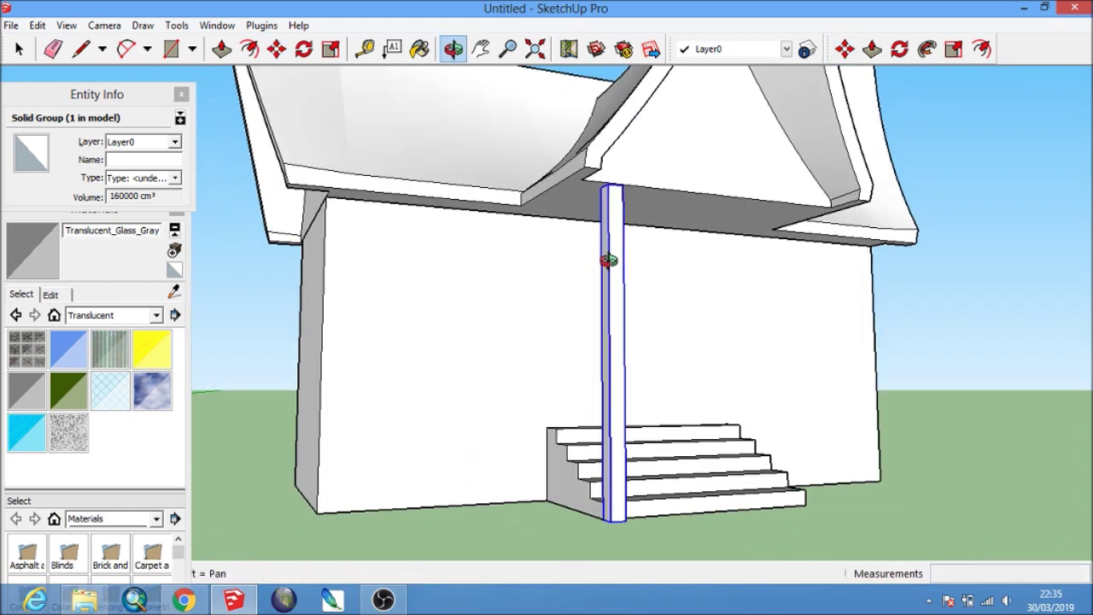
{"action": "scroll", "coordinate": [615, 220], "scroll_direction": "up", "scroll_amount": 3}
{"action": "scroll", "coordinate": [612, 175], "scroll_direction": "up", "scroll_amount": 2}
{"action": "scroll", "coordinate": [612, 175], "scroll_direction": "up", "scroll_amount": 1}
{"action": "left_click", "coordinate": [603, 162]}
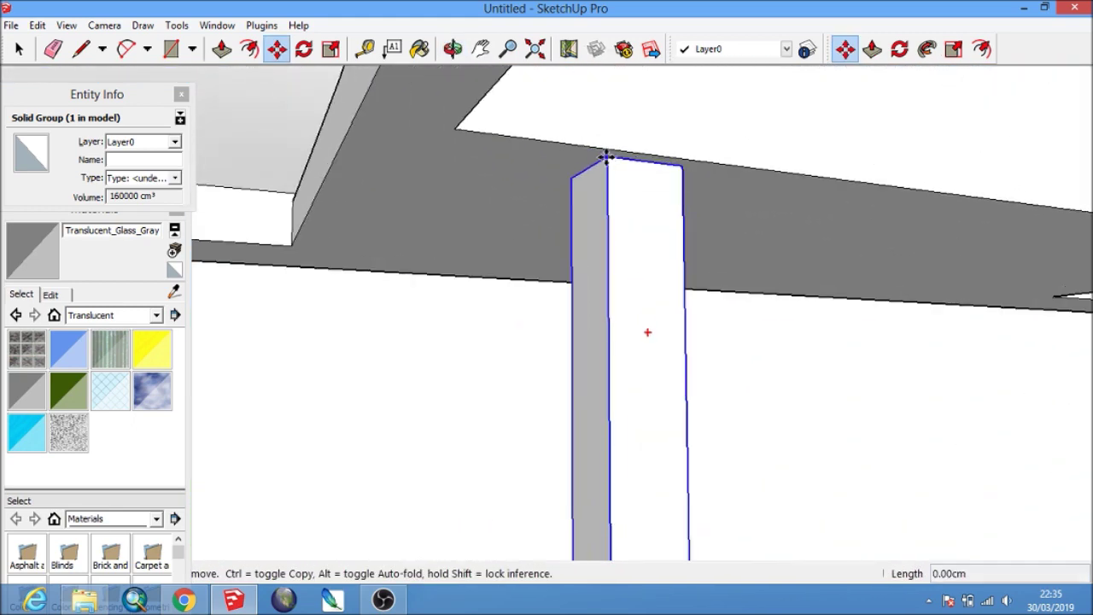
{"action": "mouse_move", "coordinate": [620, 151]}
{"action": "middle_mouse_down"}
{"action": "mouse_move", "coordinate": [613, 176]}
{"action": "mouse_move", "coordinate": [491, 176]}
{"action": "mouse_move", "coordinate": [433, 205]}
{"action": "middle_mouse_up"}
{"action": "scroll", "coordinate": [384, 210], "scroll_direction": "down", "scroll_amount": 3}
{"action": "mouse_move", "coordinate": [439, 271]}
{"action": "middle_mouse_down"}
{"action": "mouse_move", "coordinate": [396, 261]}
{"action": "mouse_move", "coordinate": [329, 329]}
{"action": "mouse_move", "coordinate": [366, 330]}
{"action": "mouse_move", "coordinate": [408, 383]}
{"action": "mouse_move", "coordinate": [441, 252]}
{"action": "middle_mouse_up"}
{"action": "scroll", "coordinate": [372, 278], "scroll_direction": "up", "scroll_amount": 2}
{"action": "left_click", "coordinate": [369, 280]}
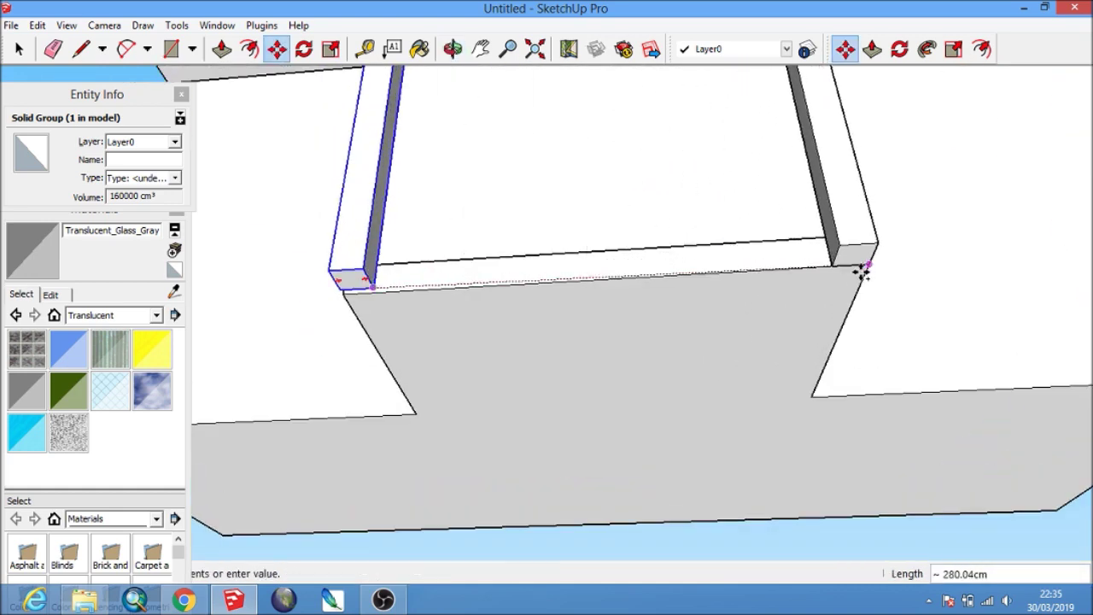
Place the pillar copy along the front wall edge and align it under the roof.
{"action": "left_click", "coordinate": [864, 269]}
{"action": "scroll", "coordinate": [859, 268], "scroll_direction": "down", "scroll_amount": 3}
{"action": "middle_click_drag", "start_coordinate": [764, 166], "coordinate": [649, 319]}
{"action": "scroll", "coordinate": [523, 178], "scroll_direction": "up", "scroll_amount": 2}
{"action": "scroll", "coordinate": [547, 192], "scroll_direction": "up", "scroll_amount": 2}
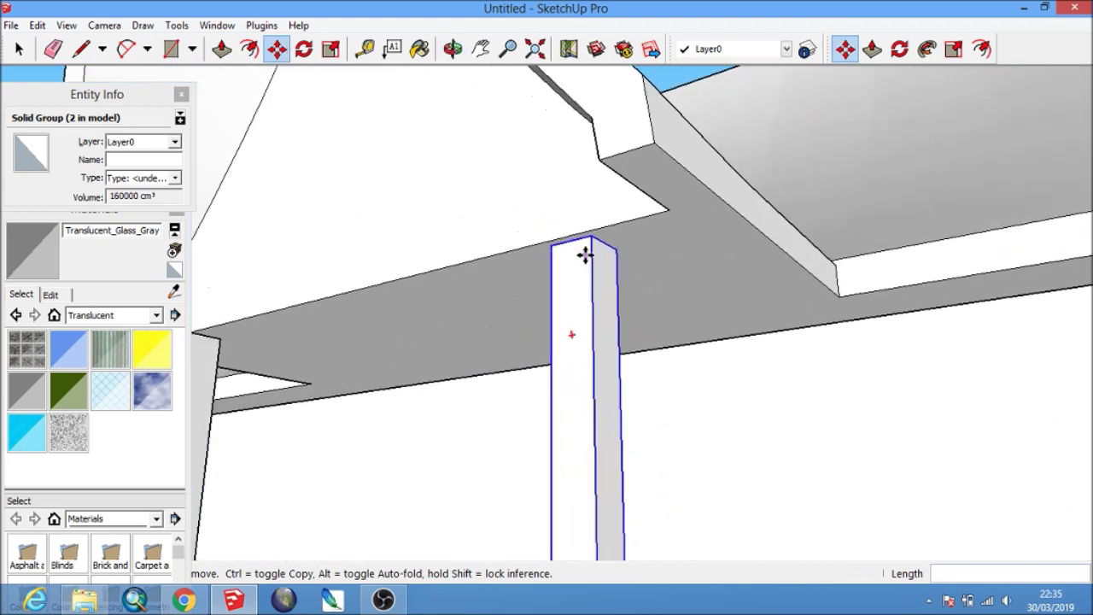
{"action": "middle_click_drag", "start_coordinate": [586, 249], "coordinate": [456, 278]}
{"action": "scroll", "coordinate": [532, 262], "scroll_direction": "up", "scroll_amount": 1}
{"action": "left_click", "coordinate": [547, 241]}
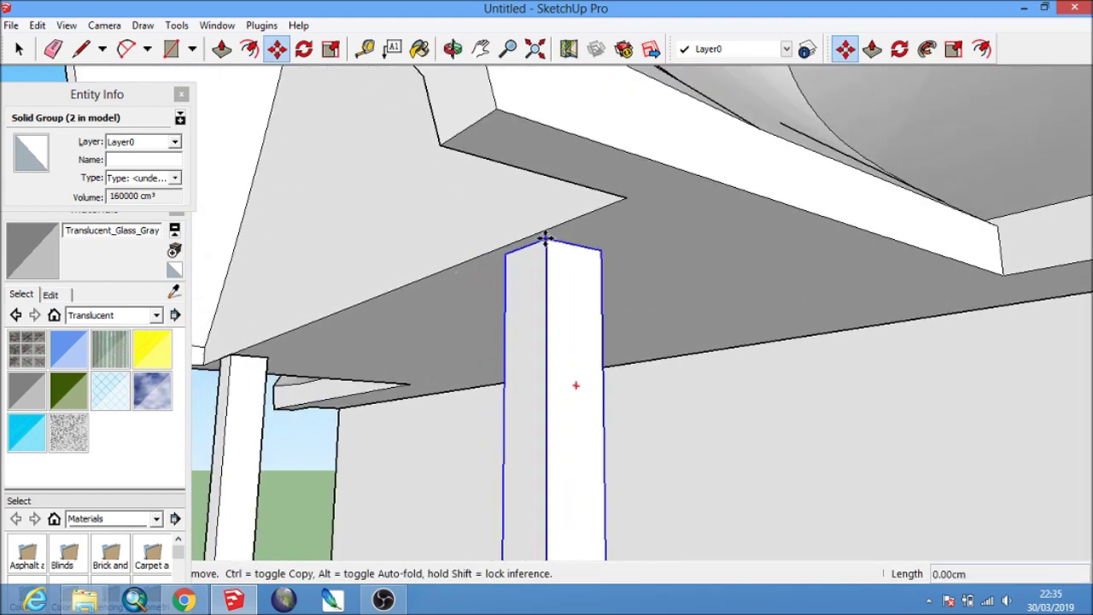
{"action": "scroll", "coordinate": [523, 239], "scroll_direction": "down", "scroll_amount": 2}
{"action": "key", "text": "space"}
{"action": "mouse_move", "coordinate": [520, 244]}
{"action": "middle_mouse_down"}
{"action": "mouse_move", "coordinate": [490, 349]}
{"action": "mouse_move", "coordinate": [575, 282]}
{"action": "mouse_move", "coordinate": [530, 278]}
{"action": "mouse_move", "coordinate": [504, 477]}
{"action": "middle_mouse_up"}
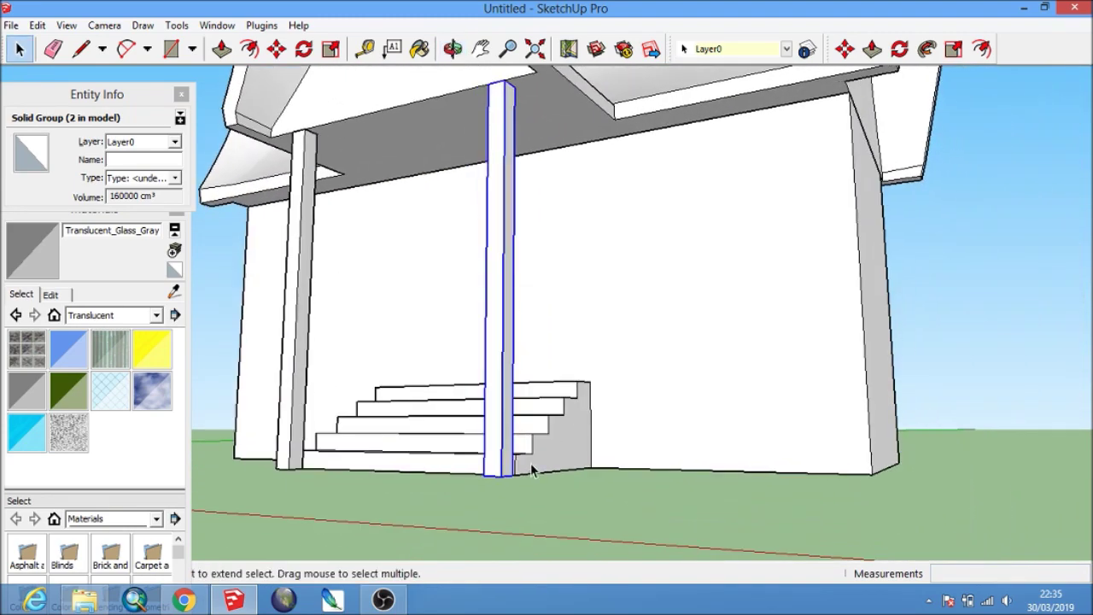
{"action": "scroll", "coordinate": [504, 478], "scroll_direction": "up", "scroll_amount": 1}
{"action": "scroll", "coordinate": [504, 478], "scroll_direction": "up", "scroll_amount": 1}
Select two pillars and copy them together to the wall corner.
{"action": "left_click", "coordinate": [229, 374], "text": "ctrl"}
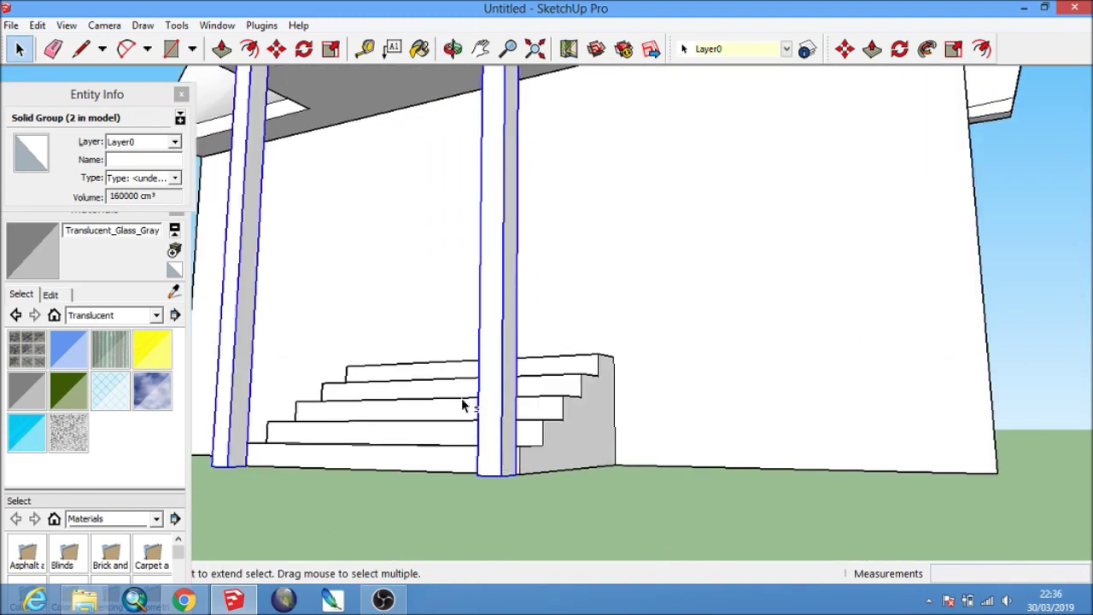
{"action": "middle_click_drag", "start_coordinate": [440, 402], "coordinate": [309, 458]}
{"action": "key", "text": "m"}
{"action": "scroll", "coordinate": [417, 489], "scroll_direction": "up", "scroll_amount": 2}
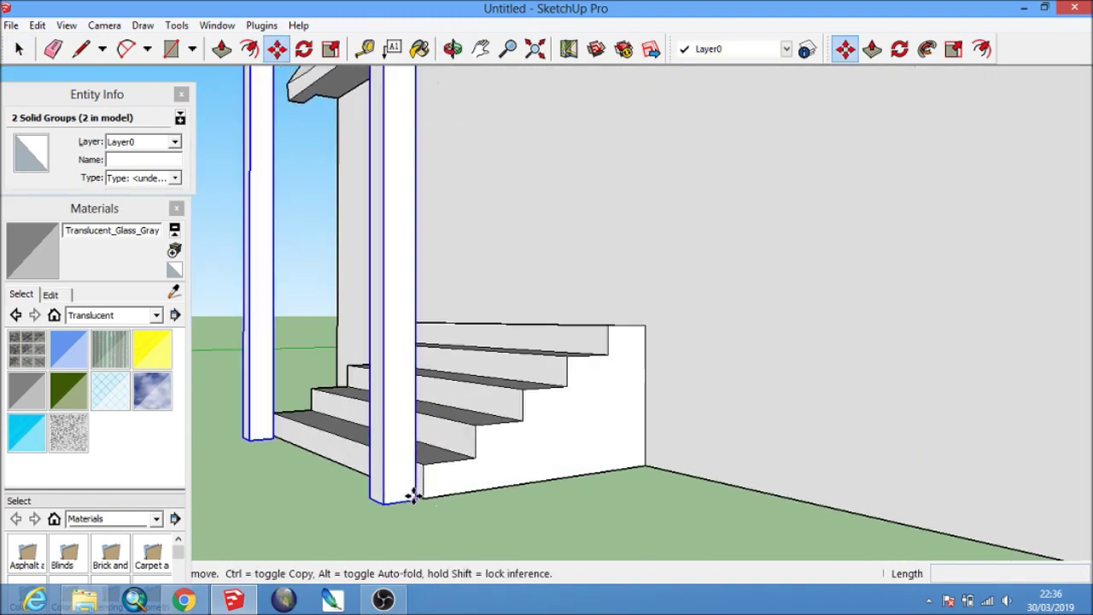
{"action": "left_click", "coordinate": [416, 498]}
{"action": "key", "text": "ctrl"}
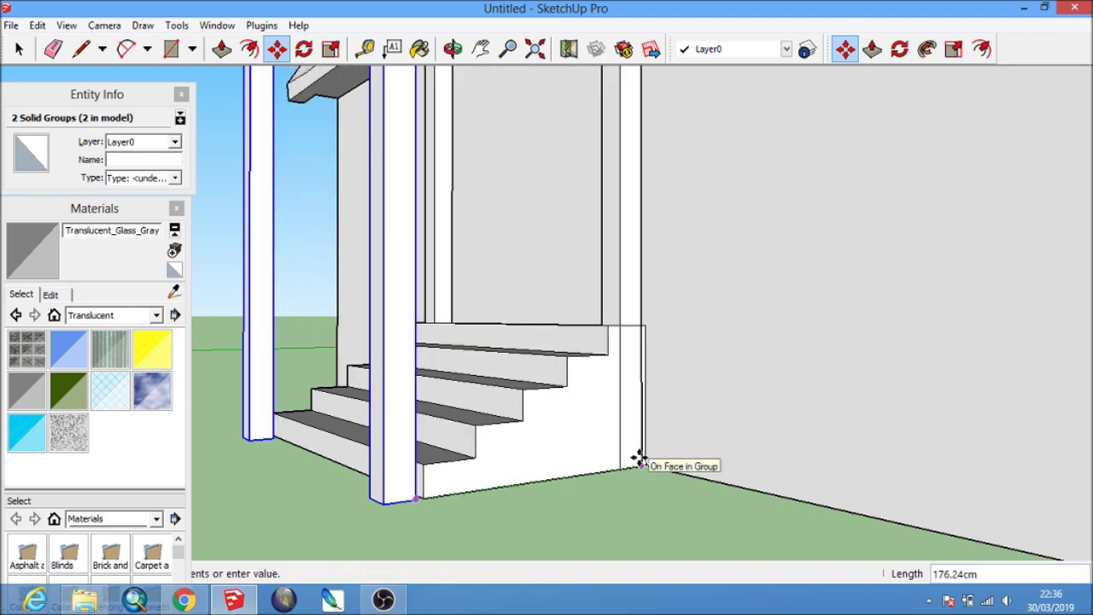
{"action": "left_click", "coordinate": [646, 465]}
{"action": "key", "text": "space"}
Move one copied pillar from the stair corner to the far wall corner.
{"action": "scroll", "coordinate": [645, 387], "scroll_direction": "down", "scroll_amount": 2}
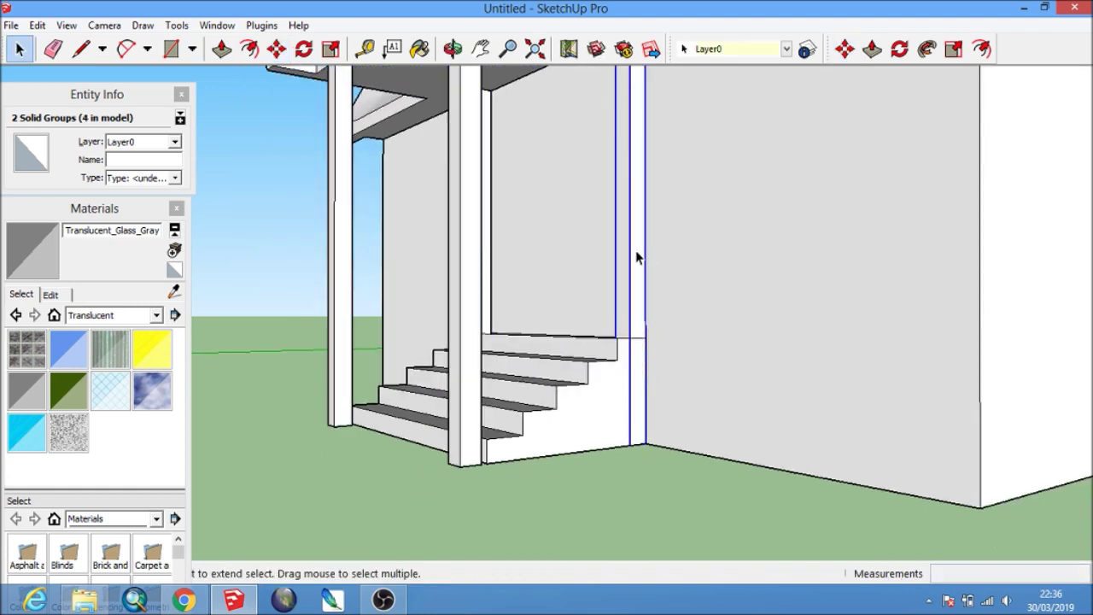
{"action": "left_click", "coordinate": [637, 258]}
{"action": "key", "text": "m"}
{"action": "scroll", "coordinate": [556, 393], "scroll_direction": "up", "scroll_amount": 2}
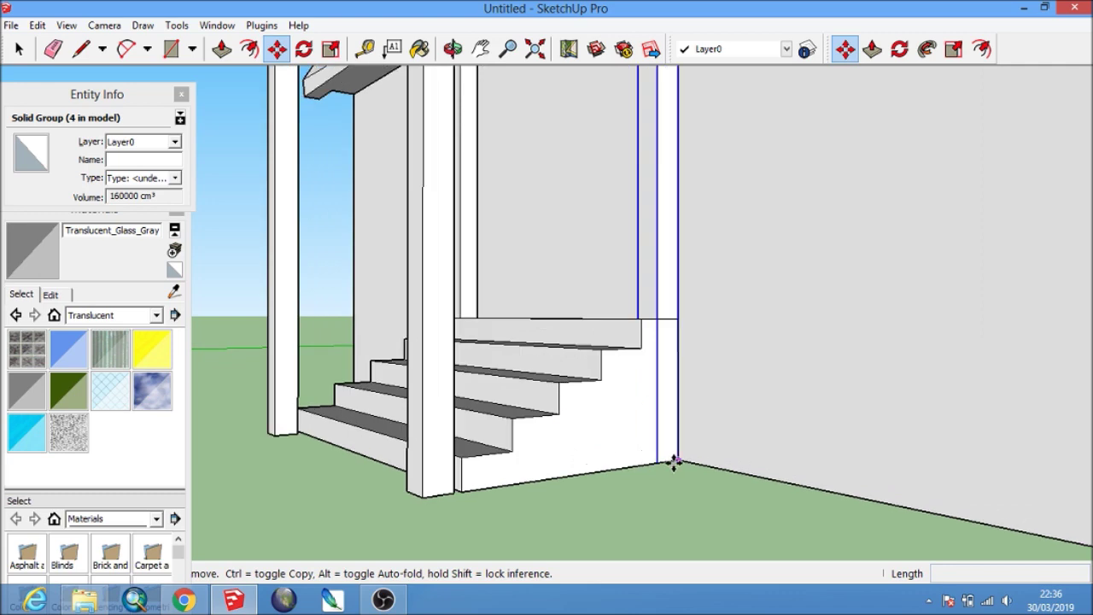
{"action": "left_click", "coordinate": [674, 462]}
{"action": "middle_click_drag", "start_coordinate": [757, 464], "coordinate": [578, 369]}
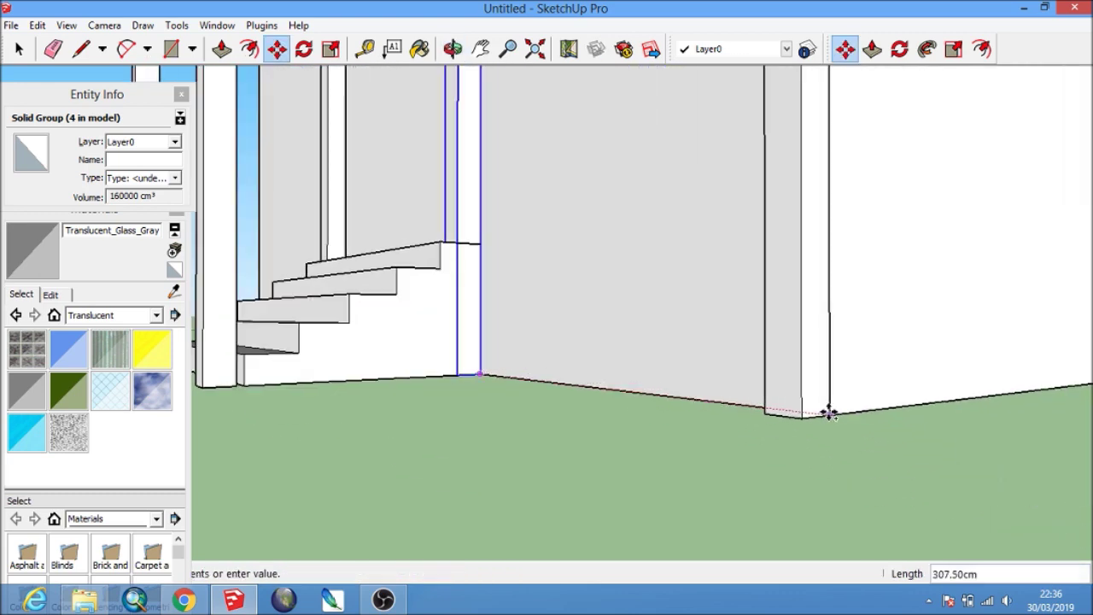
{"action": "left_click", "coordinate": [829, 414]}
Place another pillar copy further along the wall from that corner.
{"action": "middle_click_drag", "start_coordinate": [828, 413], "coordinate": [1028, 383], "text": "shift"}
{"action": "scroll", "coordinate": [791, 383], "scroll_direction": "up", "scroll_amount": 2}
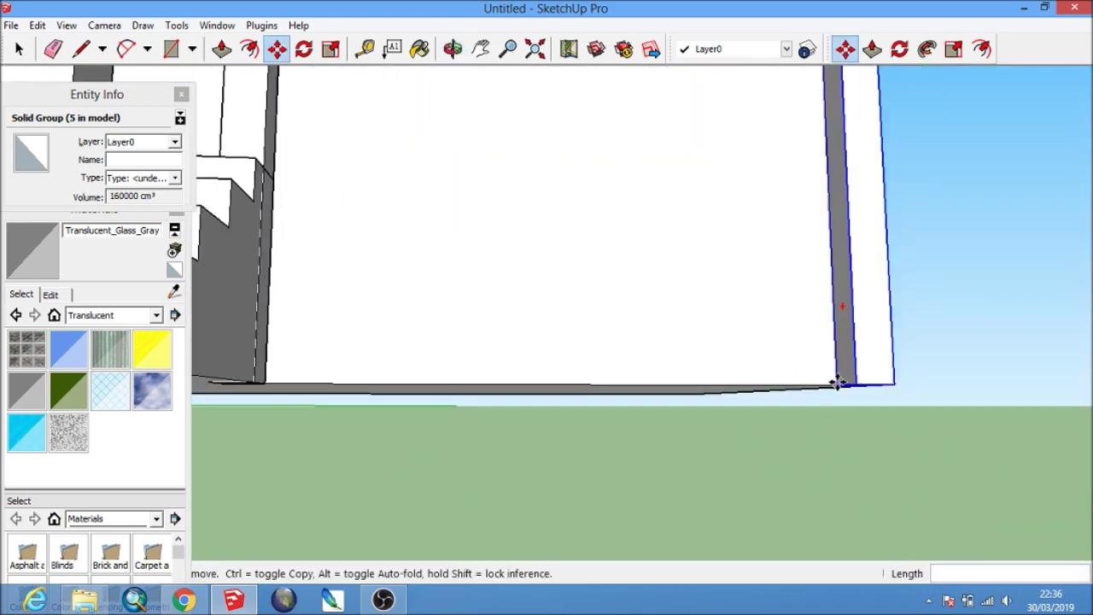
{"action": "left_click", "coordinate": [837, 383]}
{"action": "scroll", "coordinate": [837, 383], "scroll_direction": "down", "scroll_amount": 2}
{"action": "mouse_move", "coordinate": [681, 371]}
{"action": "middle_mouse_down", "text": "shift"}
{"action": "mouse_move", "coordinate": [930, 389]}
{"action": "mouse_move", "coordinate": [488, 379]}
{"action": "mouse_move", "coordinate": [604, 429]}
{"action": "middle_mouse_up", "text": "shift"}
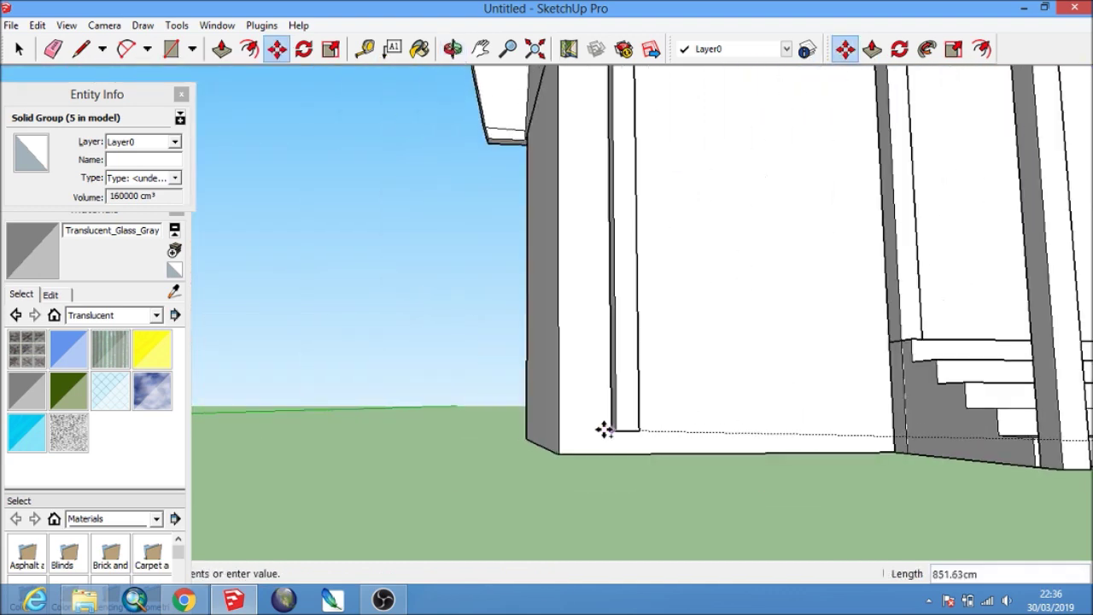
{"action": "left_click", "coordinate": [566, 451]}
{"action": "scroll", "coordinate": [564, 444], "scroll_direction": "down", "scroll_amount": 2}
{"action": "key", "text": "space"}
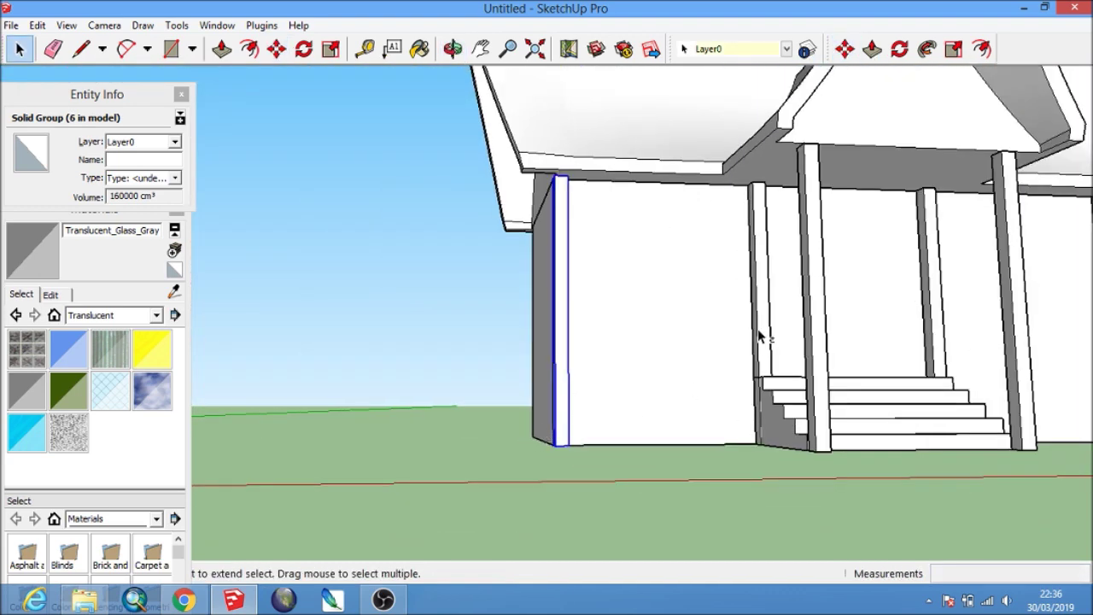
Merge the pillar groups and the wall group into one Outer Shell.
{"action": "left_click", "coordinate": [808, 318], "text": "shift"}
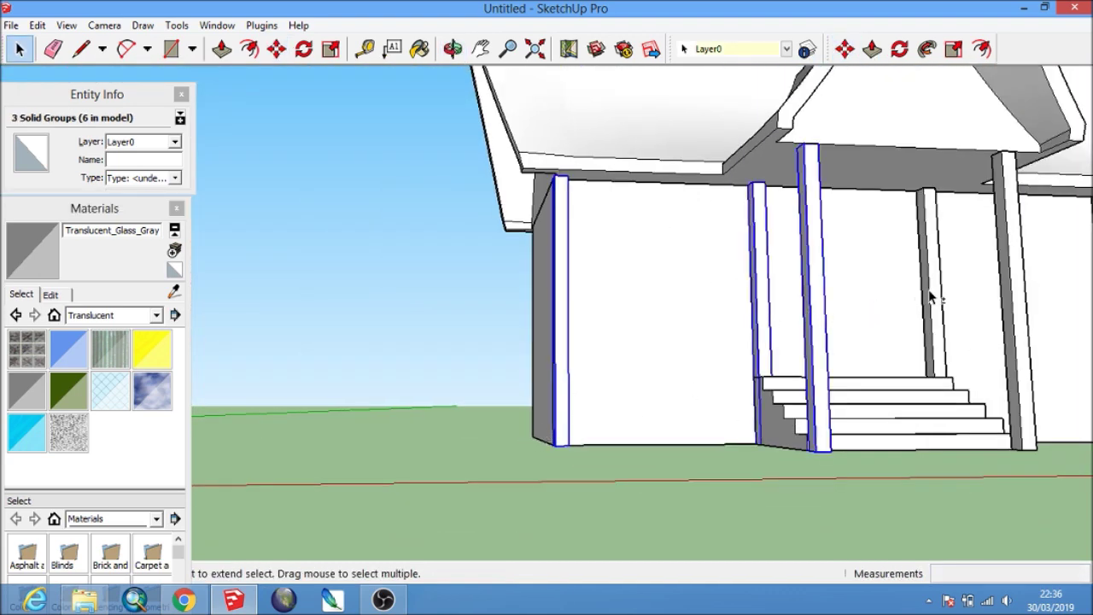
{"action": "left_click", "coordinate": [931, 296], "text": "shift"}
{"action": "middle_click_drag", "start_coordinate": [931, 296], "coordinate": [385, 349], "text": "shift"}
{"action": "left_click", "coordinate": [581, 341], "text": "shift"}
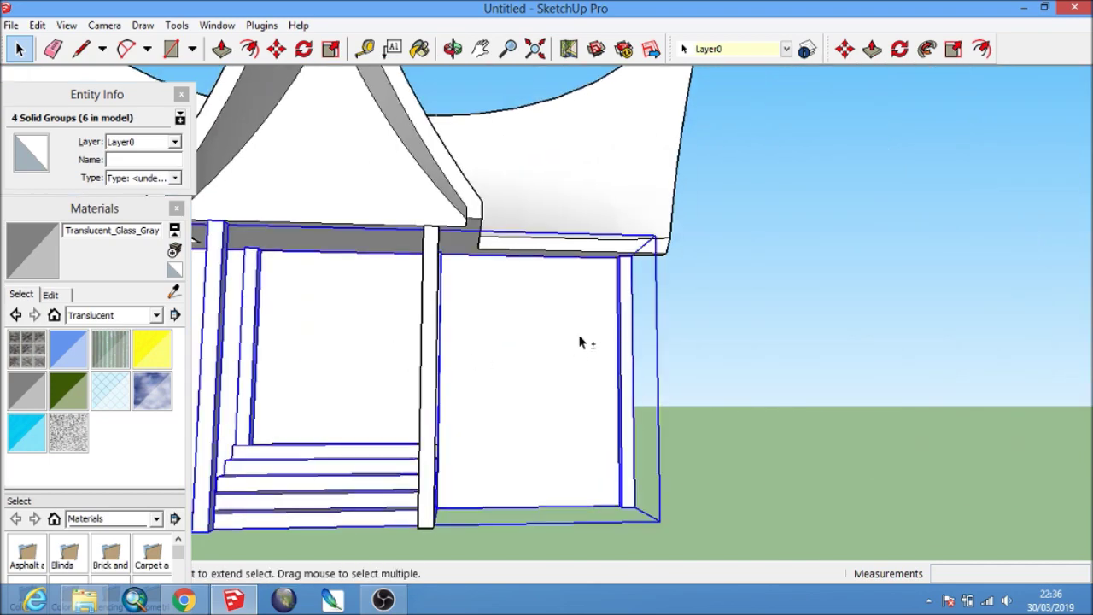
{"action": "right_click", "coordinate": [578, 346]}
{"action": "left_click", "coordinate": [672, 248]}
Orbit around the house and apply Outer Shell again to the house body.
{"action": "scroll", "coordinate": [648, 250], "scroll_direction": "down", "scroll_amount": 5}
{"action": "mouse_move", "coordinate": [495, 319]}
{"action": "middle_mouse_down"}
{"action": "mouse_move", "coordinate": [690, 364]}
{"action": "mouse_move", "coordinate": [778, 327]}
{"action": "mouse_move", "coordinate": [786, 354]}
{"action": "middle_mouse_up"}
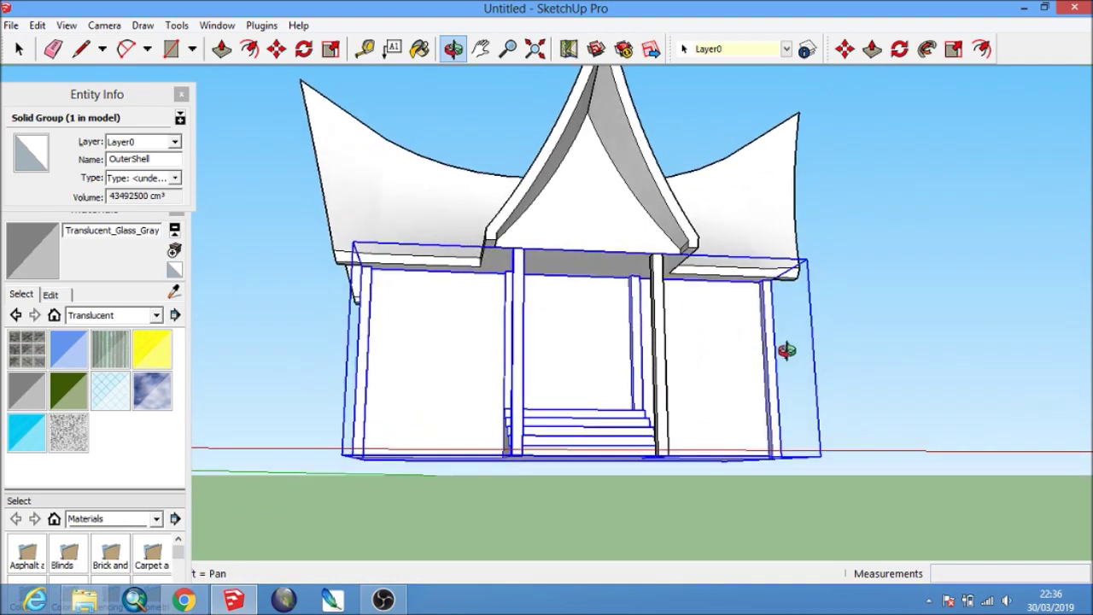
{"action": "middle_click_drag", "start_coordinate": [409, 317], "coordinate": [564, 364]}
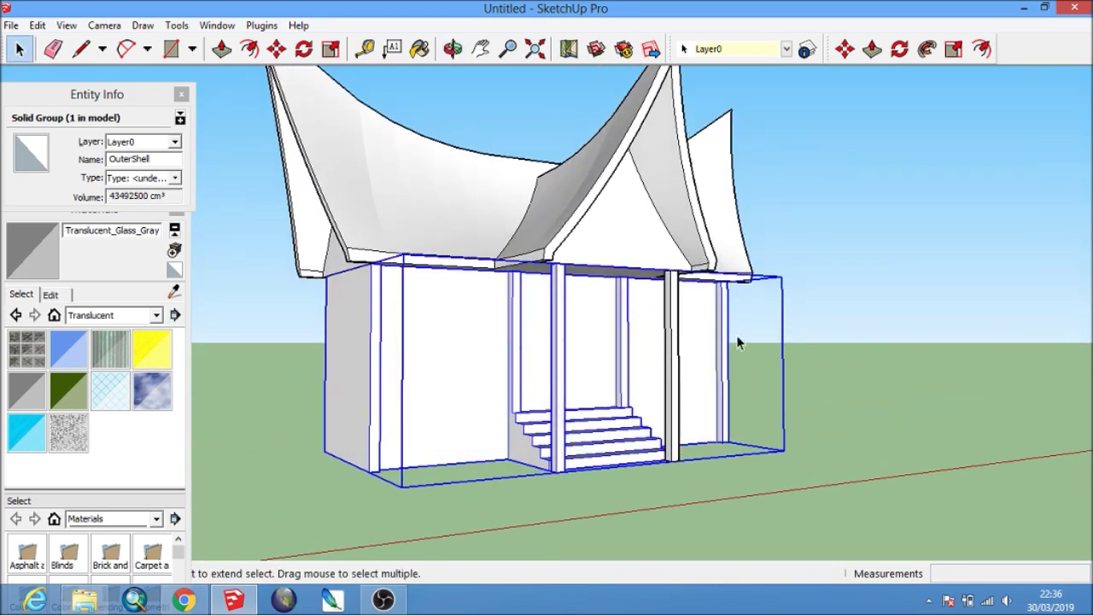
{"action": "mouse_move", "coordinate": [673, 168]}
{"action": "middle_mouse_down"}
{"action": "mouse_move", "coordinate": [501, 244]}
{"action": "mouse_move", "coordinate": [690, 385]}
{"action": "middle_mouse_up"}
{"action": "right_click", "coordinate": [659, 342]}
{"action": "left_click", "coordinate": [708, 212]}
Open the house group for editing from a close frontal view.
{"action": "middle_click_drag", "start_coordinate": [701, 333], "coordinate": [743, 345]}
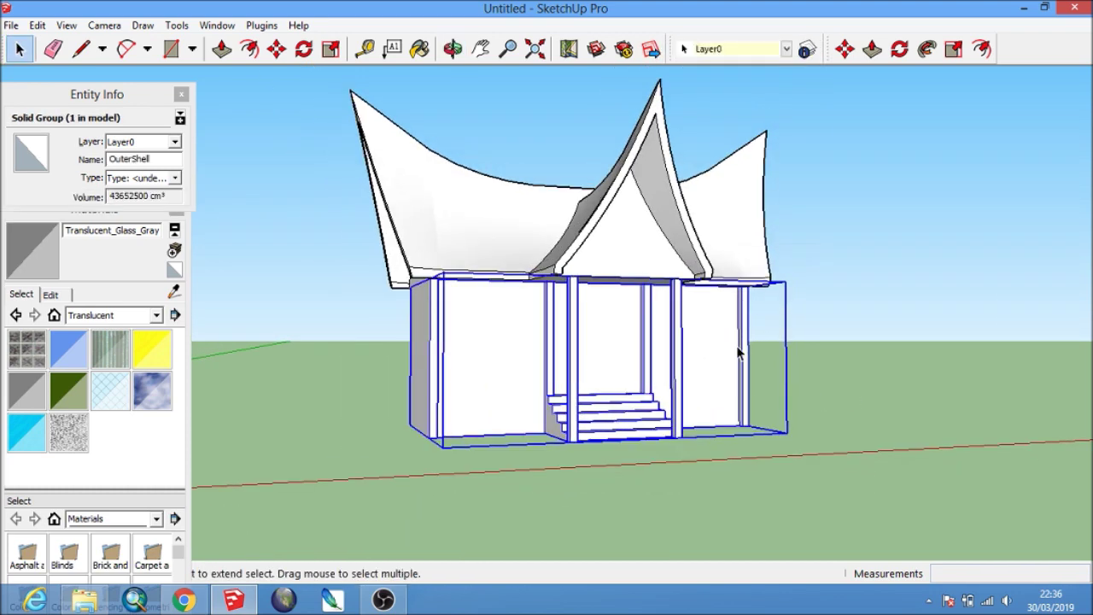
{"action": "scroll", "coordinate": [812, 337], "scroll_direction": "up", "scroll_amount": 3}
{"action": "mouse_move", "coordinate": [836, 331]}
{"action": "middle_mouse_down"}
{"action": "mouse_move", "coordinate": [456, 378]}
{"action": "mouse_move", "coordinate": [408, 334]}
{"action": "mouse_move", "coordinate": [527, 359]}
{"action": "mouse_move", "coordinate": [484, 396]}
{"action": "middle_mouse_up"}
{"action": "double_click", "coordinate": [477, 396]}
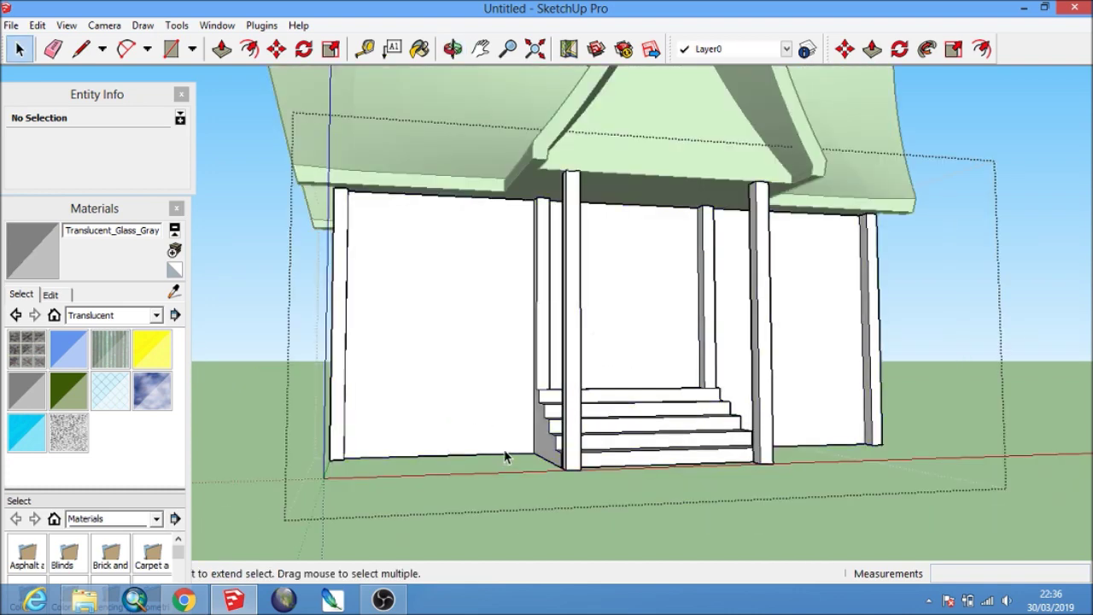
Copy the front walls' bottom edges 100 cm upward.
{"action": "left_click", "coordinate": [502, 455]}
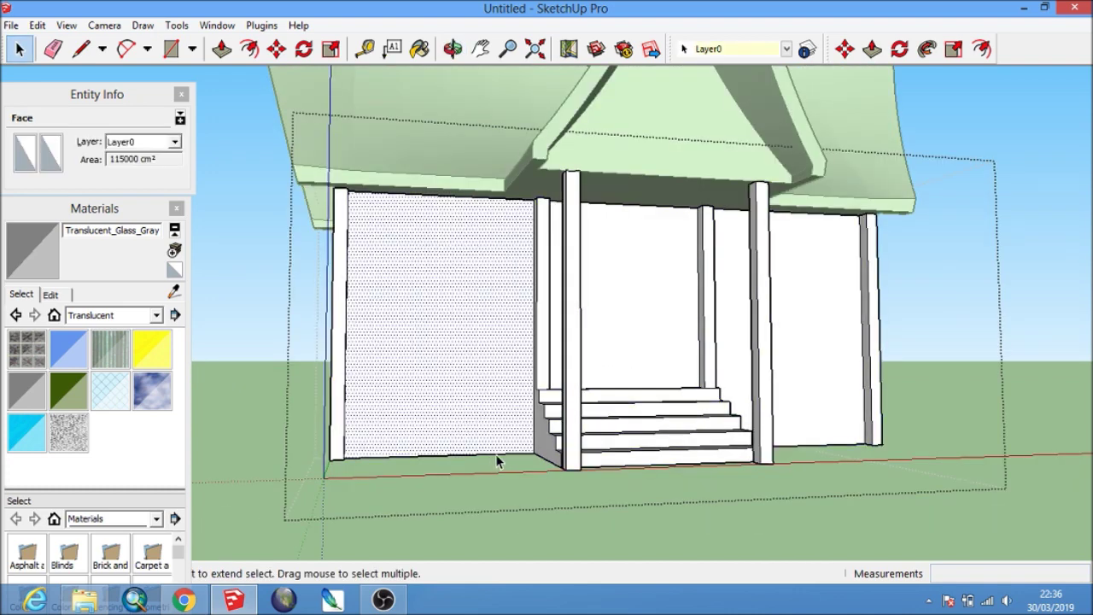
{"action": "left_click", "coordinate": [498, 455]}
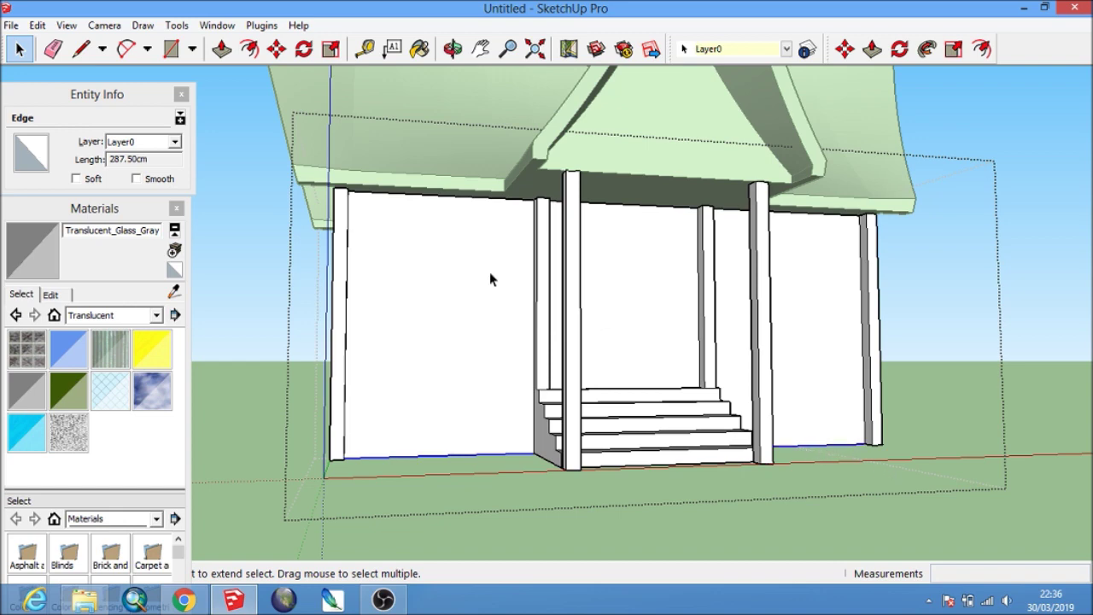
{"action": "left_click", "coordinate": [276, 49]}
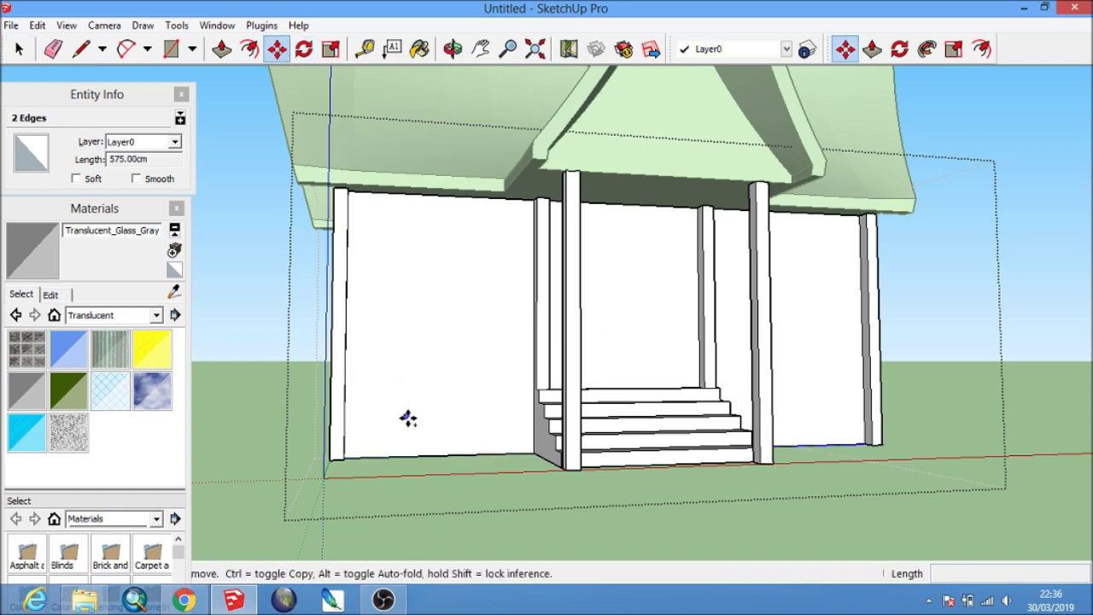
{"action": "left_click", "coordinate": [407, 417]}
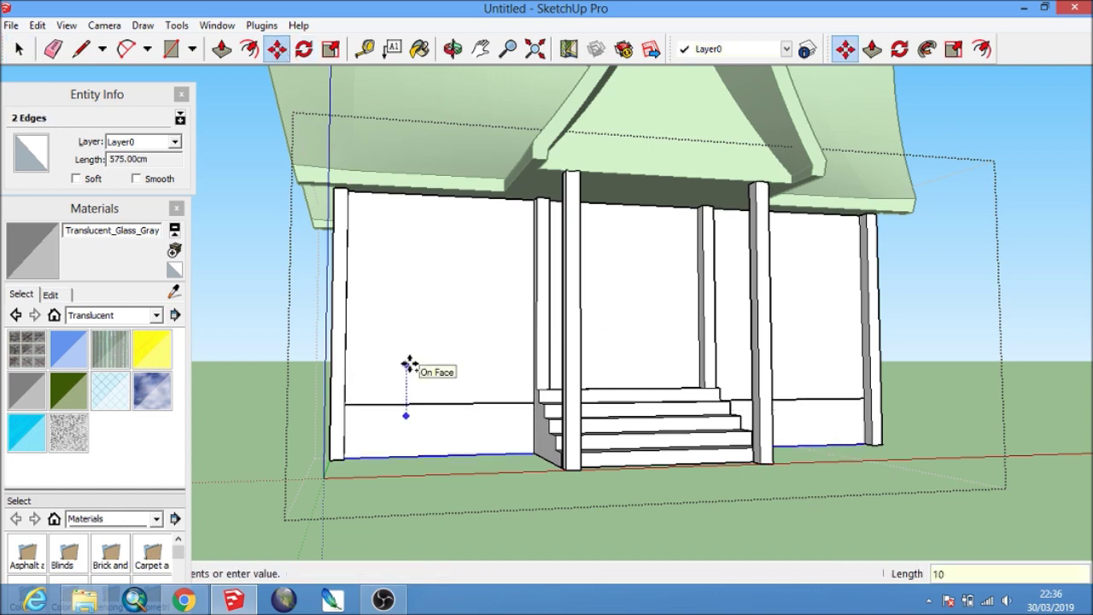
{"action": "type", "text": "0"}
{"action": "key", "text": "Return"}
Copy the edge another 15 cm higher and push the strip out 5 cm as a ledge.
{"action": "mouse_move", "coordinate": [410, 366]}
{"action": "middle_mouse_down"}
{"action": "mouse_move", "coordinate": [569, 435]}
{"action": "mouse_move", "coordinate": [630, 435]}
{"action": "mouse_move", "coordinate": [577, 437]}
{"action": "mouse_move", "coordinate": [567, 390]}
{"action": "mouse_move", "coordinate": [500, 420]}
{"action": "middle_mouse_up"}
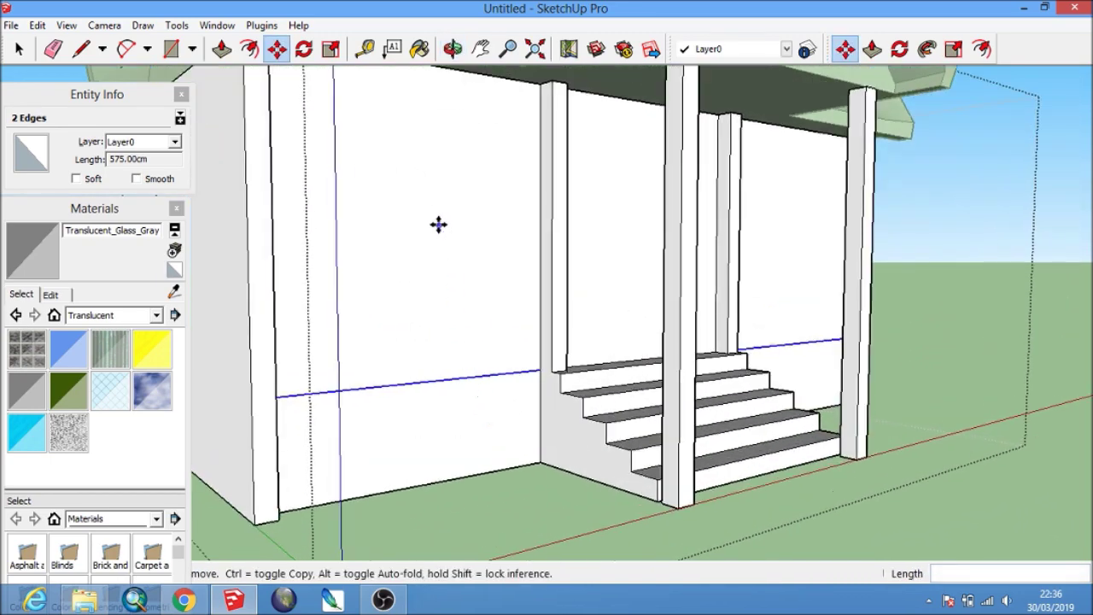
{"action": "left_click", "coordinate": [438, 225]}
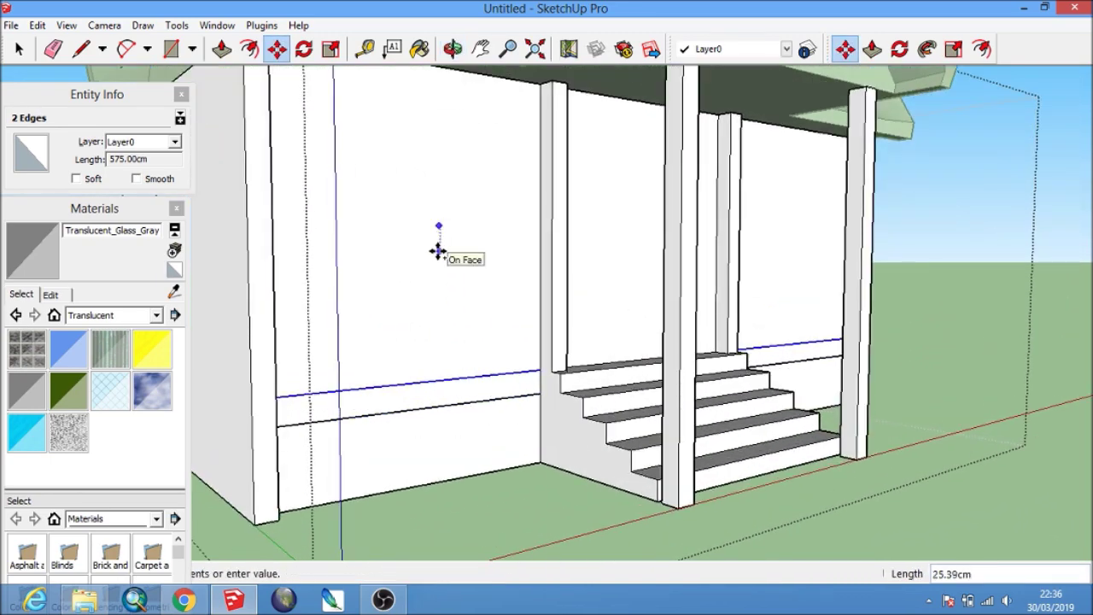
{"action": "type", "text": "5"}
{"action": "key", "text": "Return"}
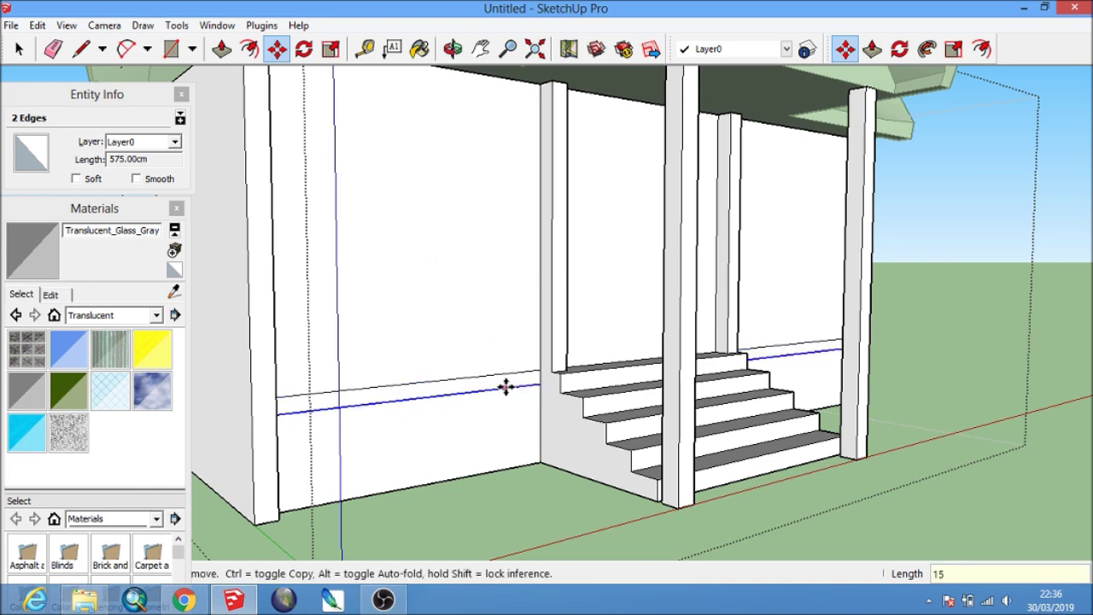
{"action": "key", "text": "p"}
{"action": "left_click", "coordinate": [505, 389]}
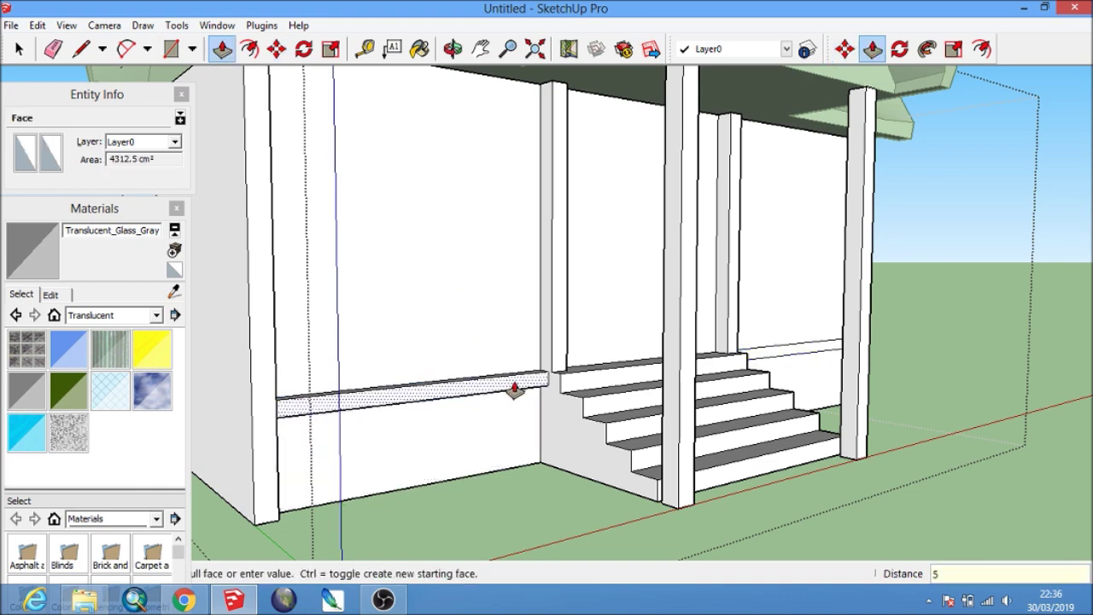
{"action": "key", "text": "Return"}
{"action": "key", "text": "space"}
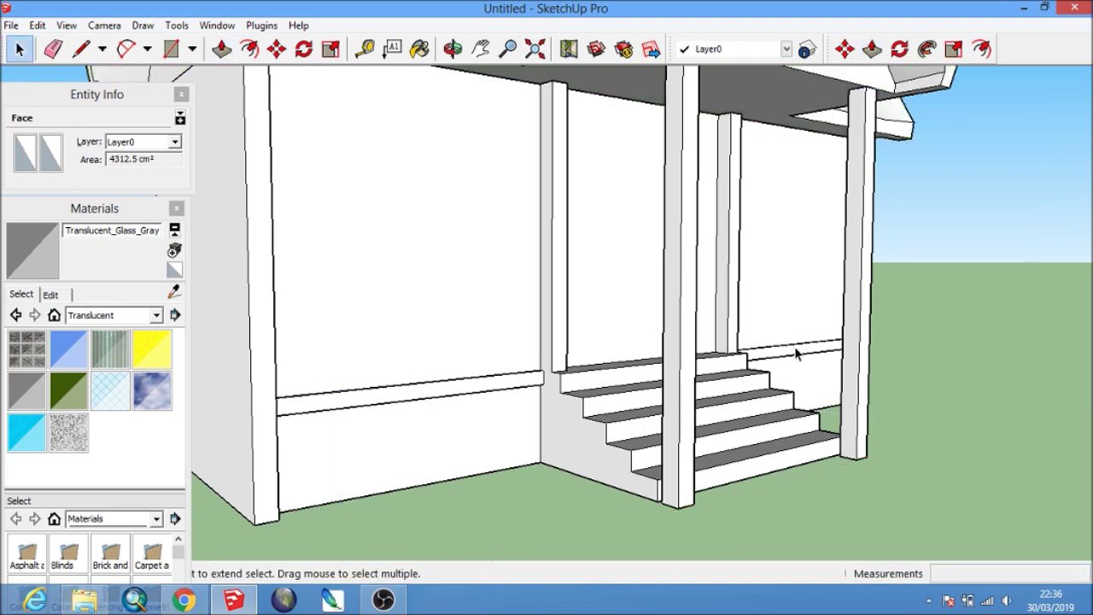
Open the house group for editing, viewed up toward the front wall.
{"action": "middle_click_drag", "start_coordinate": [796, 353], "coordinate": [598, 341]}
{"action": "scroll", "coordinate": [598, 341], "scroll_direction": "down", "scroll_amount": 5}
{"action": "scroll", "coordinate": [496, 330], "scroll_direction": "up", "scroll_amount": 3}
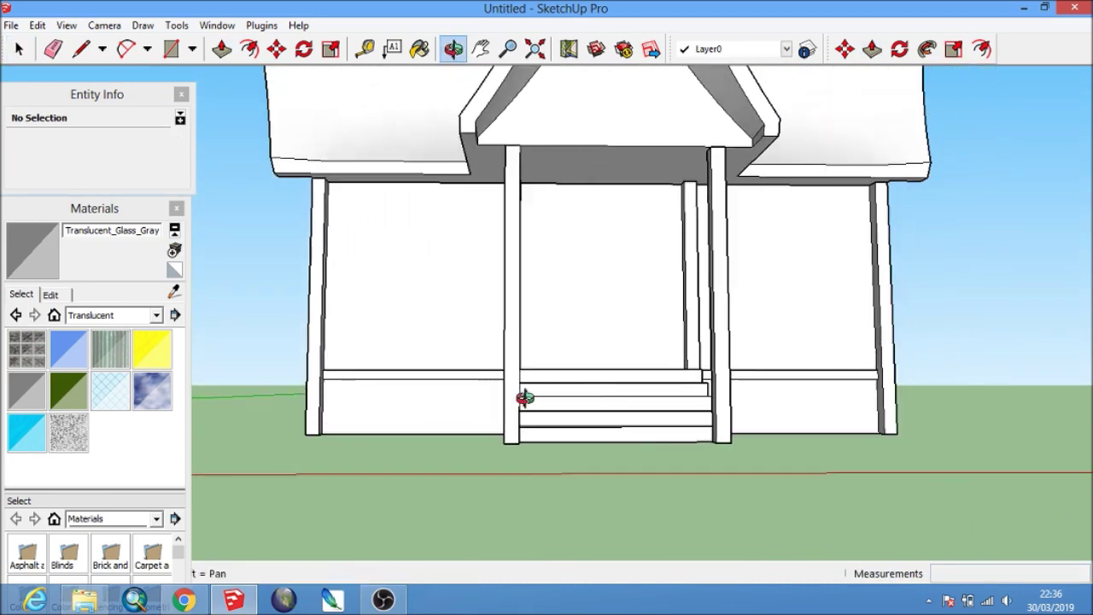
{"action": "mouse_move", "coordinate": [531, 364]}
{"action": "middle_mouse_down"}
{"action": "mouse_move", "coordinate": [504, 381]}
{"action": "mouse_move", "coordinate": [587, 403]}
{"action": "mouse_move", "coordinate": [537, 398]}
{"action": "mouse_move", "coordinate": [578, 354]}
{"action": "mouse_move", "coordinate": [639, 321]}
{"action": "mouse_move", "coordinate": [618, 407]}
{"action": "mouse_move", "coordinate": [508, 408]}
{"action": "middle_mouse_up"}
{"action": "scroll", "coordinate": [588, 403], "scroll_direction": "down", "scroll_amount": 3}
{"action": "scroll", "coordinate": [476, 399], "scroll_direction": "up", "scroll_amount": 3}
{"action": "scroll", "coordinate": [482, 380], "scroll_direction": "up", "scroll_amount": 2}
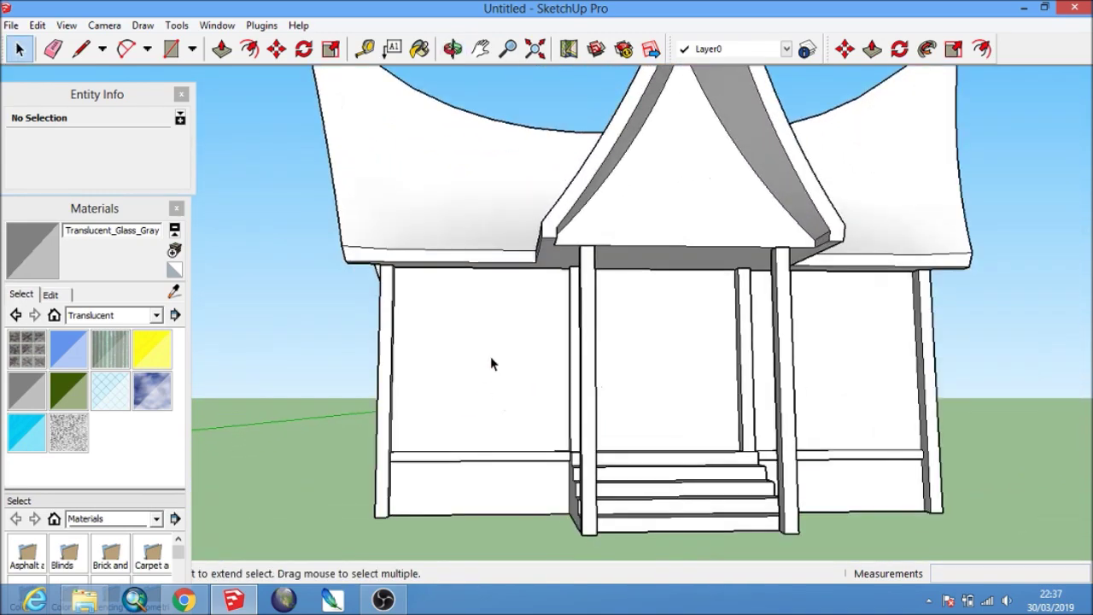
{"action": "left_click", "coordinate": [489, 355]}
{"action": "scroll", "coordinate": [461, 367], "scroll_direction": "up", "scroll_amount": 2}
{"action": "scroll", "coordinate": [468, 389], "scroll_direction": "up", "scroll_amount": 2}
{"action": "mouse_move", "coordinate": [468, 389]}
{"action": "middle_mouse_down"}
{"action": "mouse_move", "coordinate": [513, 427]}
{"action": "mouse_move", "coordinate": [352, 321]}
{"action": "middle_mouse_up"}
{"action": "double_click", "coordinate": [352, 321]}
Draw a 200 cm vertical line up from the ledge on the left front wall.
{"action": "left_click", "coordinate": [81, 49]}
{"action": "mouse_move", "coordinate": [410, 298]}
{"action": "middle_mouse_down"}
{"action": "mouse_move", "coordinate": [569, 525]}
{"action": "mouse_move", "coordinate": [575, 462]}
{"action": "middle_mouse_up"}
{"action": "scroll", "coordinate": [575, 462], "scroll_direction": "up", "scroll_amount": 2}
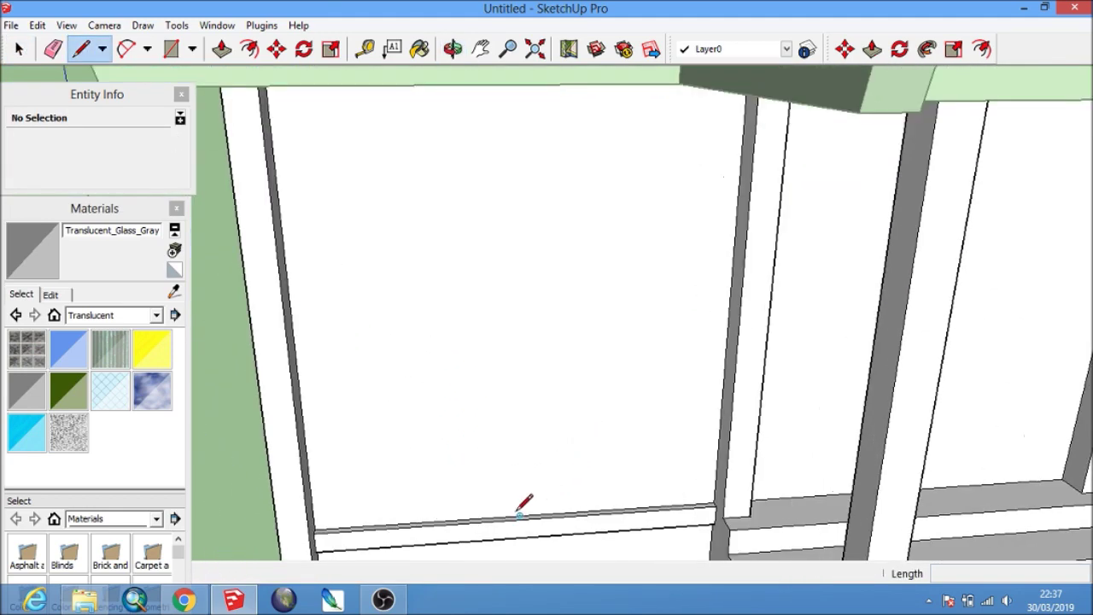
{"action": "left_click", "coordinate": [519, 514]}
{"action": "type", "text": "0"}
{"action": "key", "text": "Return"}
{"action": "scroll", "coordinate": [518, 371], "scroll_direction": "down", "scroll_amount": 2}
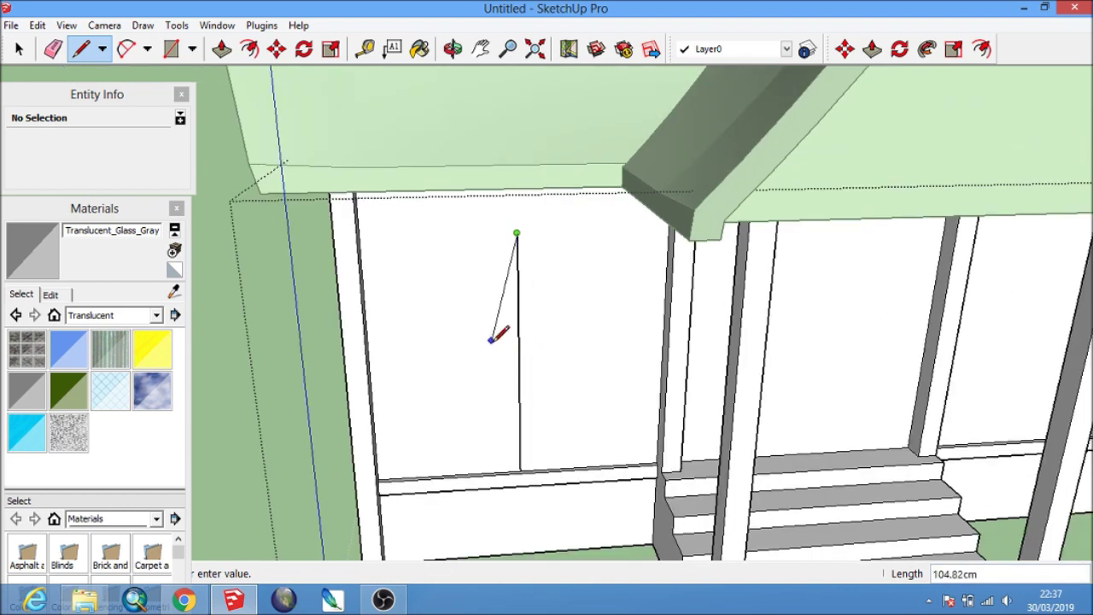
{"action": "scroll", "coordinate": [532, 387], "scroll_direction": "up", "scroll_amount": 1}
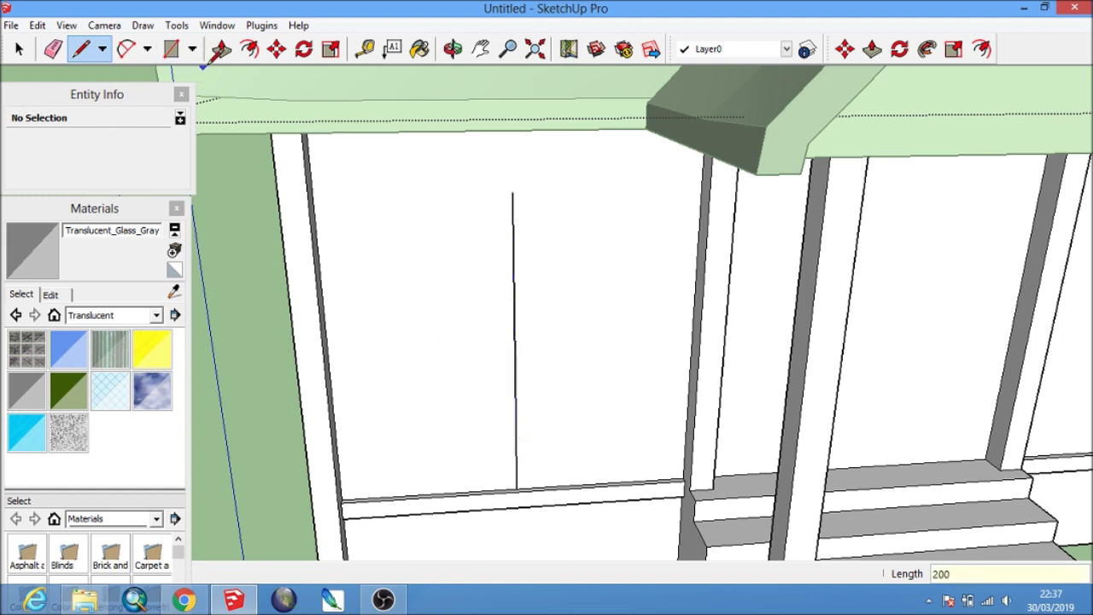
{"action": "left_click", "coordinate": [53, 48]}
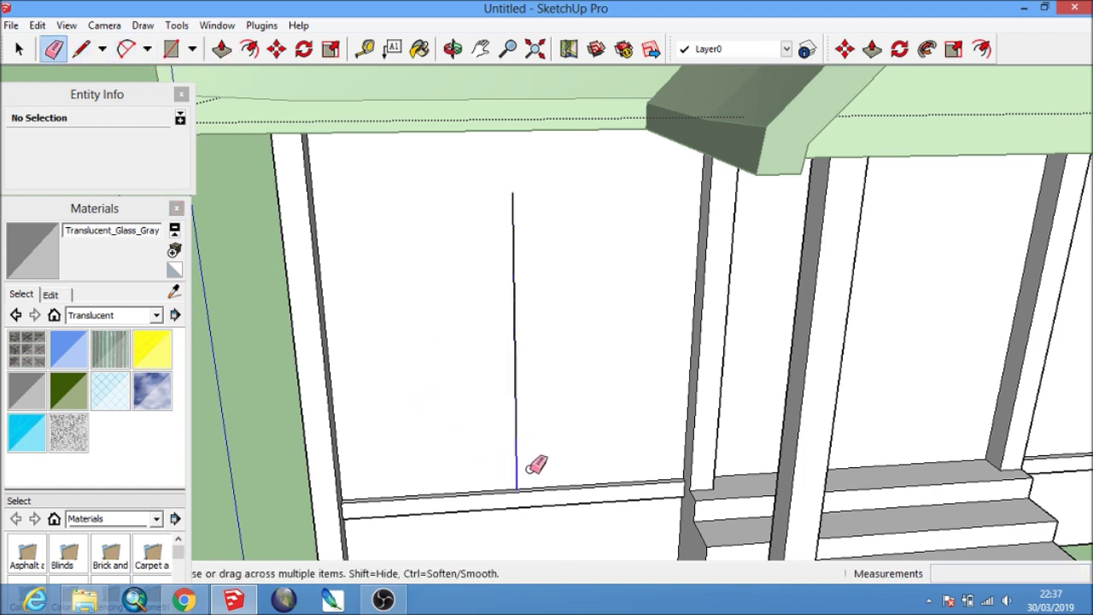
{"action": "key", "text": "space"}
Shift the vertical line 60 cm sideways and copy it 120 cm across.
{"action": "left_click", "coordinate": [516, 340]}
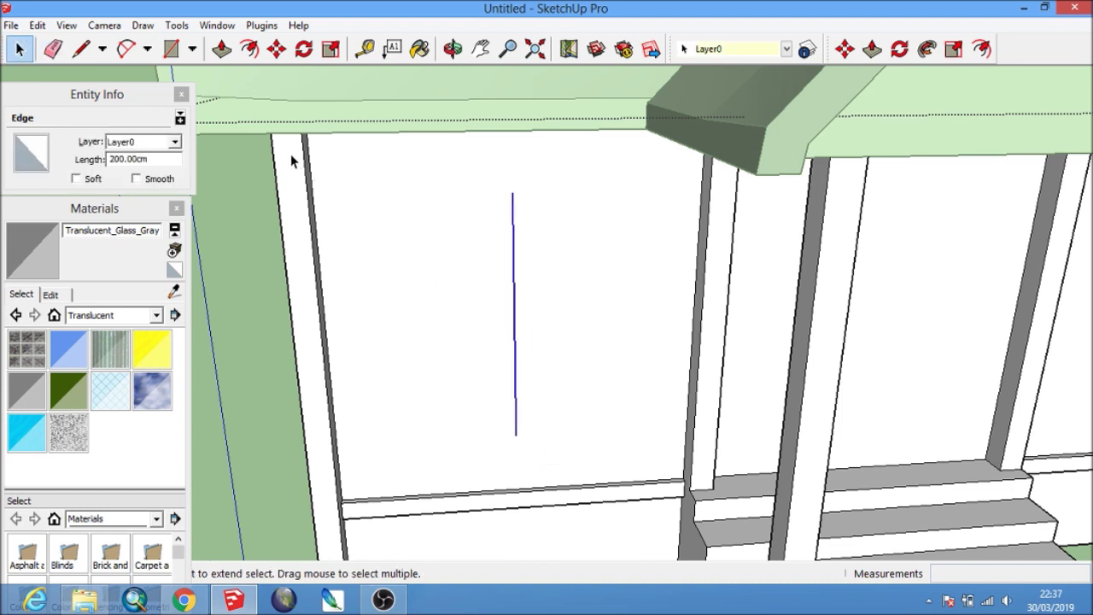
{"action": "left_click", "coordinate": [276, 48]}
{"action": "left_click", "coordinate": [427, 287]}
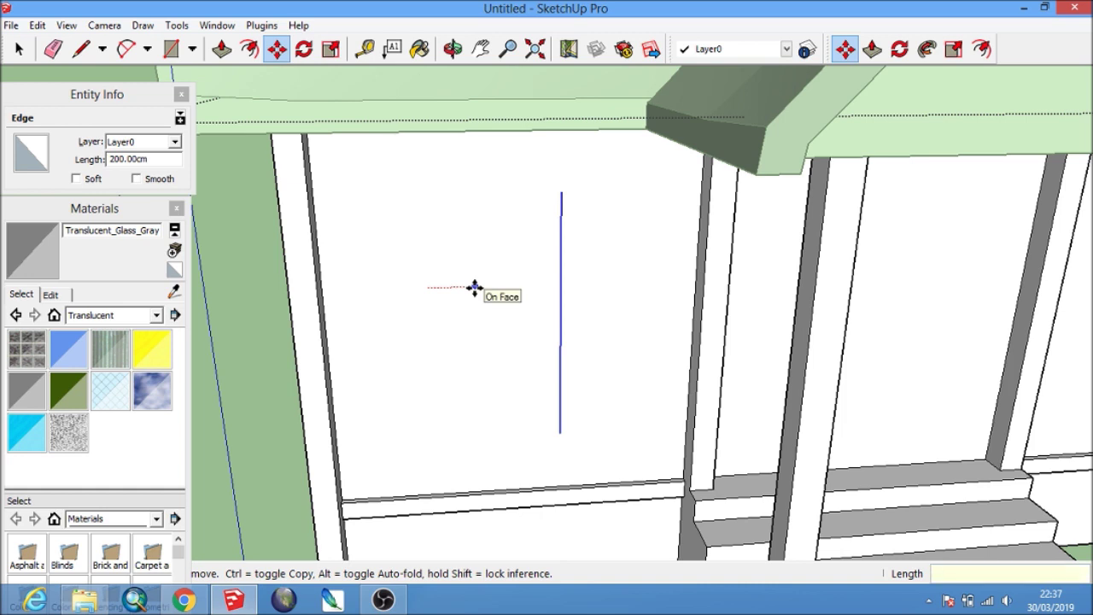
{"action": "type", "text": "60"}
{"action": "key", "text": "Return"}
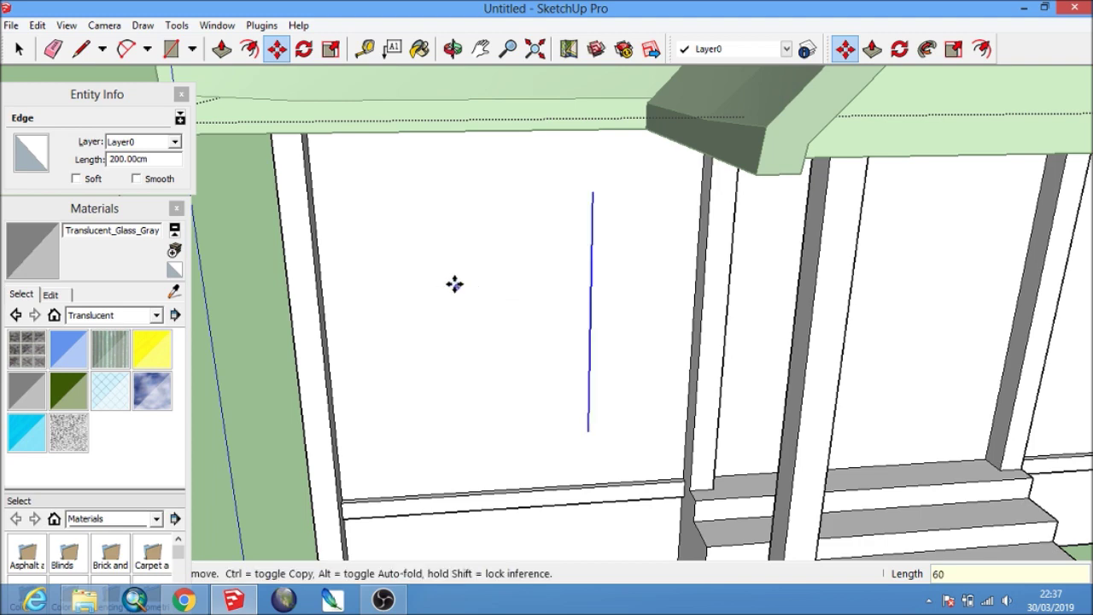
{"action": "key", "text": "ctrl"}
{"action": "left_click", "coordinate": [517, 266]}
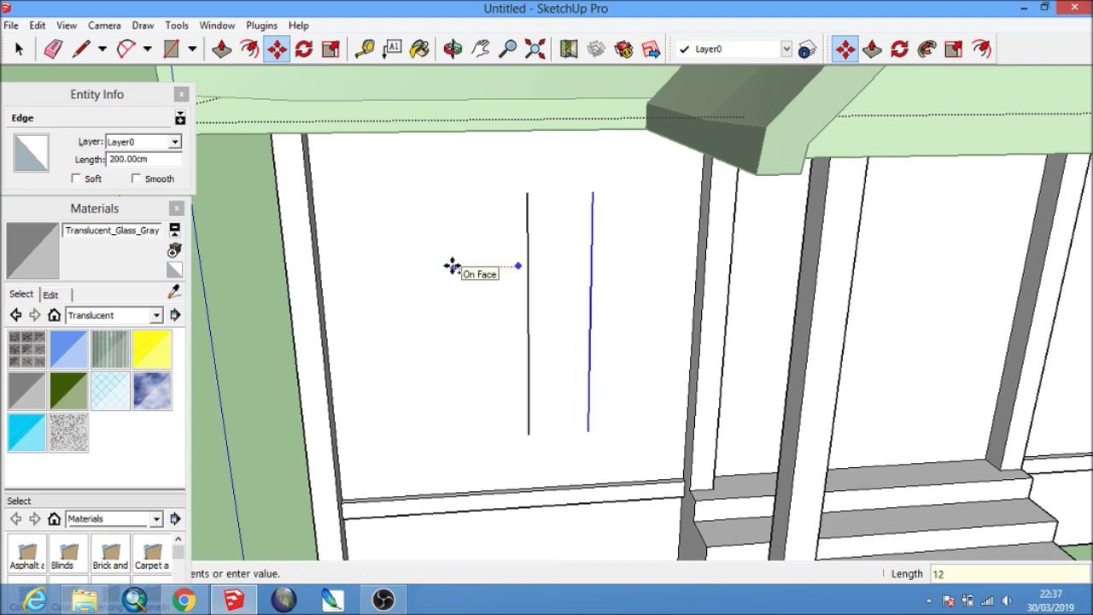
{"action": "type", "text": "0"}
{"action": "key", "text": "Return"}
{"action": "mouse_move", "coordinate": [454, 269]}
{"action": "middle_mouse_down"}
{"action": "mouse_move", "coordinate": [588, 330]}
{"action": "mouse_move", "coordinate": [606, 276]}
{"action": "middle_mouse_up"}
Join the two vertical lines with top and bottom edges to close the rectangle.
{"action": "key", "text": "l"}
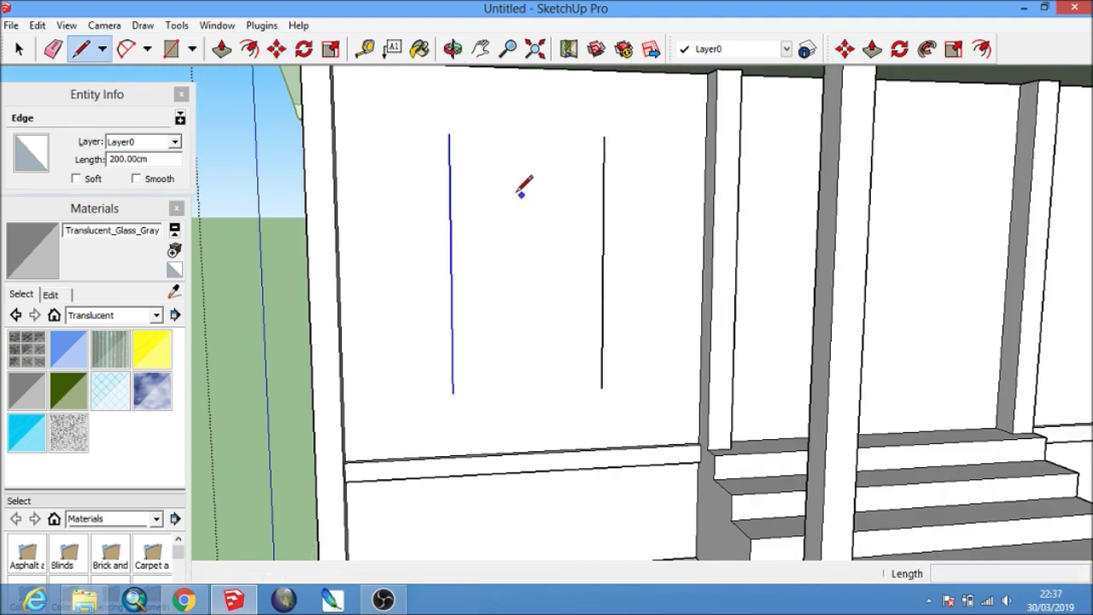
{"action": "left_click", "coordinate": [449, 134]}
{"action": "left_click", "coordinate": [604, 136]}
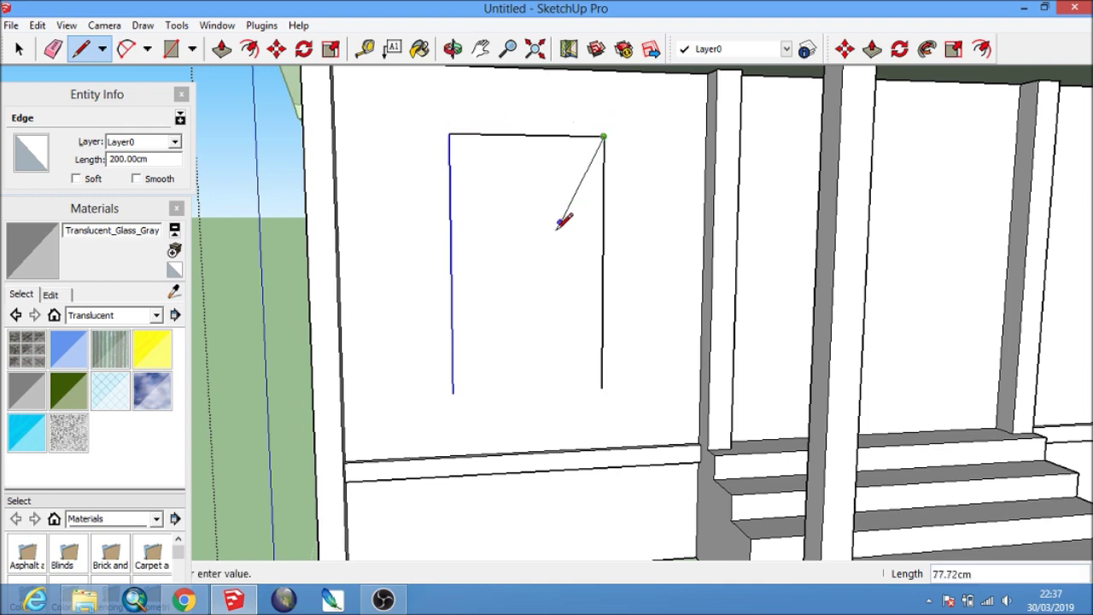
{"action": "key", "text": "Escape"}
{"action": "left_click", "coordinate": [602, 388]}
{"action": "key", "text": "space"}
{"action": "middle_click_drag", "start_coordinate": [475, 315], "coordinate": [483, 315]}
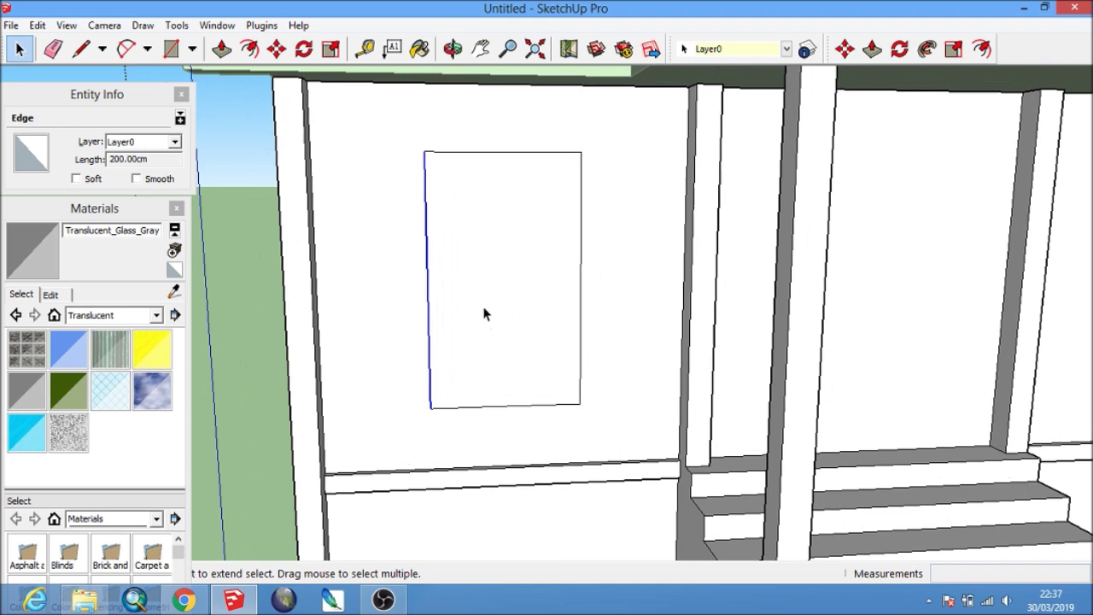
Widen the window rectangle by shifting its left and right edges 5 cm each.
{"action": "left_click", "coordinate": [276, 49]}
{"action": "left_click", "coordinate": [507, 211]}
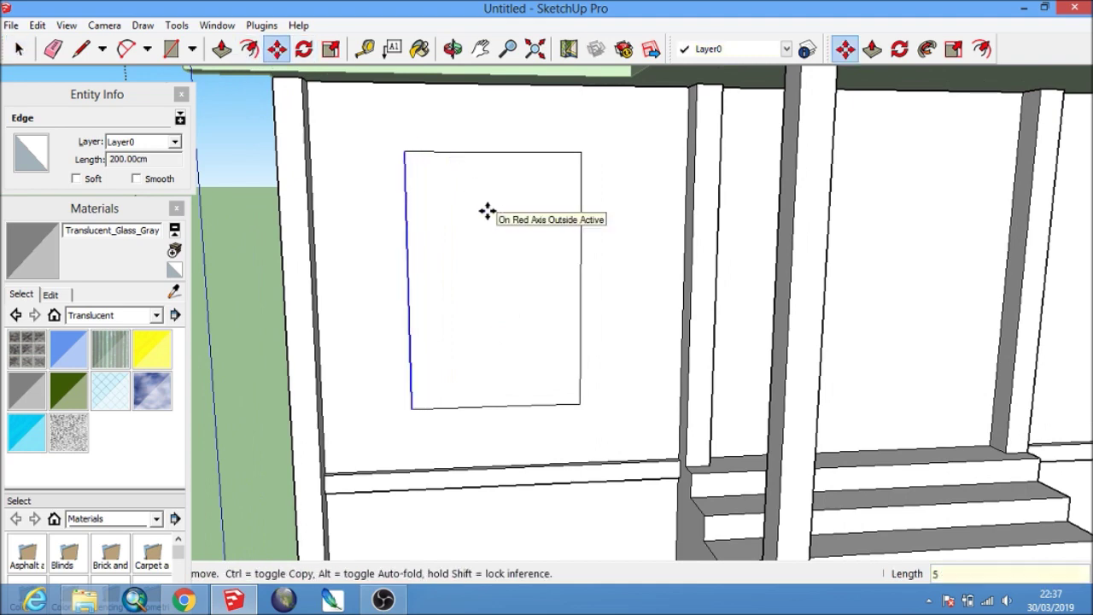
{"action": "key", "text": "Return"}
{"action": "key", "text": "space"}
{"action": "left_click", "coordinate": [581, 252]}
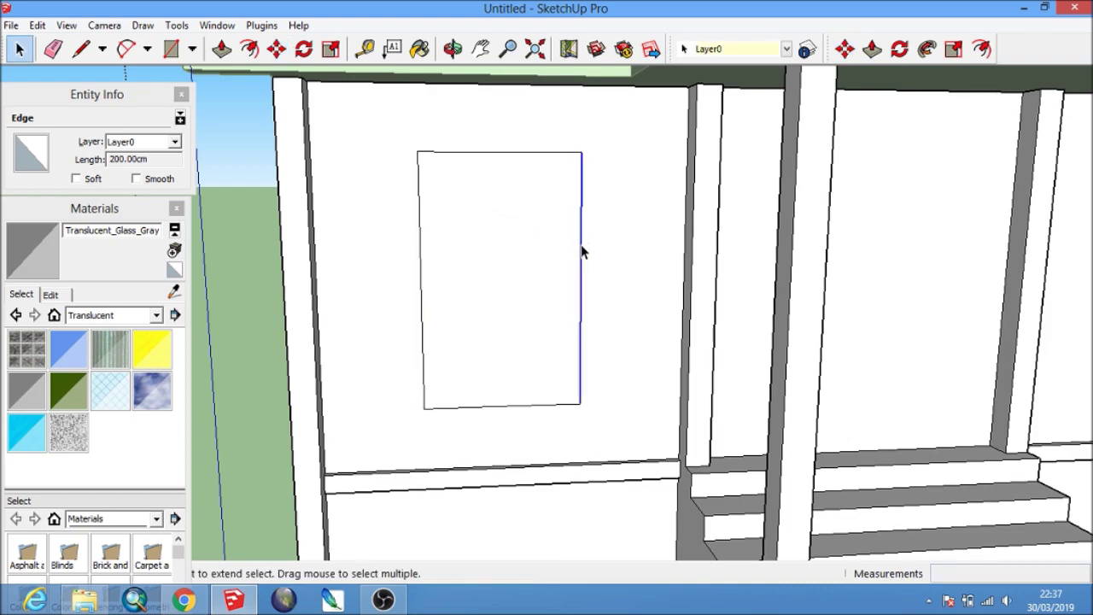
{"action": "left_click", "coordinate": [276, 49]}
{"action": "left_click", "coordinate": [464, 176]}
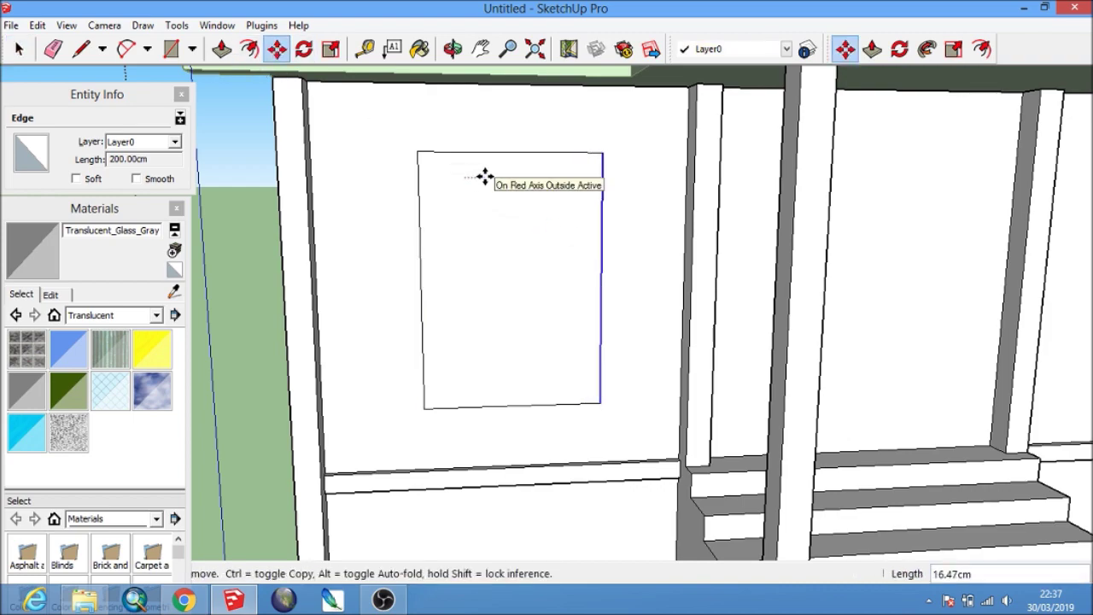
{"action": "key", "text": "Return"}
Move the window rectangle onto the front wall just above the ledge.
{"action": "mouse_move", "coordinate": [484, 176]}
{"action": "middle_mouse_down"}
{"action": "mouse_move", "coordinate": [654, 324]}
{"action": "mouse_move", "coordinate": [573, 301]}
{"action": "middle_mouse_up"}
{"action": "key", "text": "space"}
{"action": "left_click", "coordinate": [542, 347]}
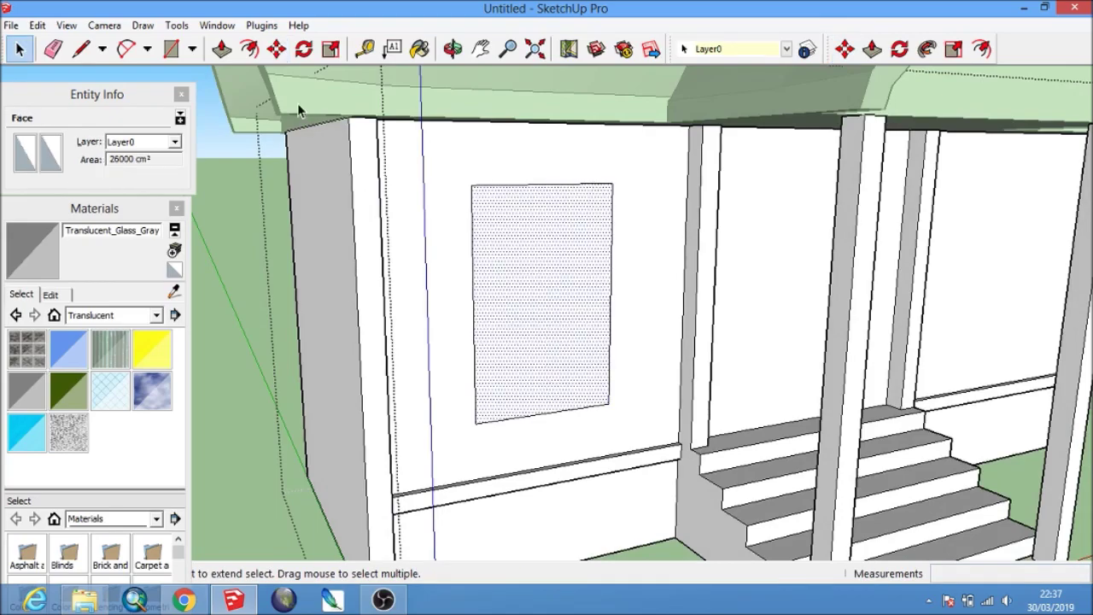
{"action": "left_click", "coordinate": [276, 48]}
{"action": "mouse_move", "coordinate": [546, 359]}
{"action": "middle_mouse_down"}
{"action": "mouse_move", "coordinate": [549, 493]}
{"action": "mouse_move", "coordinate": [623, 422]}
{"action": "mouse_move", "coordinate": [337, 413]}
{"action": "middle_mouse_up"}
{"action": "scroll", "coordinate": [550, 493], "scroll_direction": "up", "scroll_amount": 3}
{"action": "left_click", "coordinate": [561, 498]}
{"action": "scroll", "coordinate": [488, 361], "scroll_direction": "up", "scroll_amount": 3}
{"action": "scroll", "coordinate": [464, 349], "scroll_direction": "up", "scroll_amount": 3}
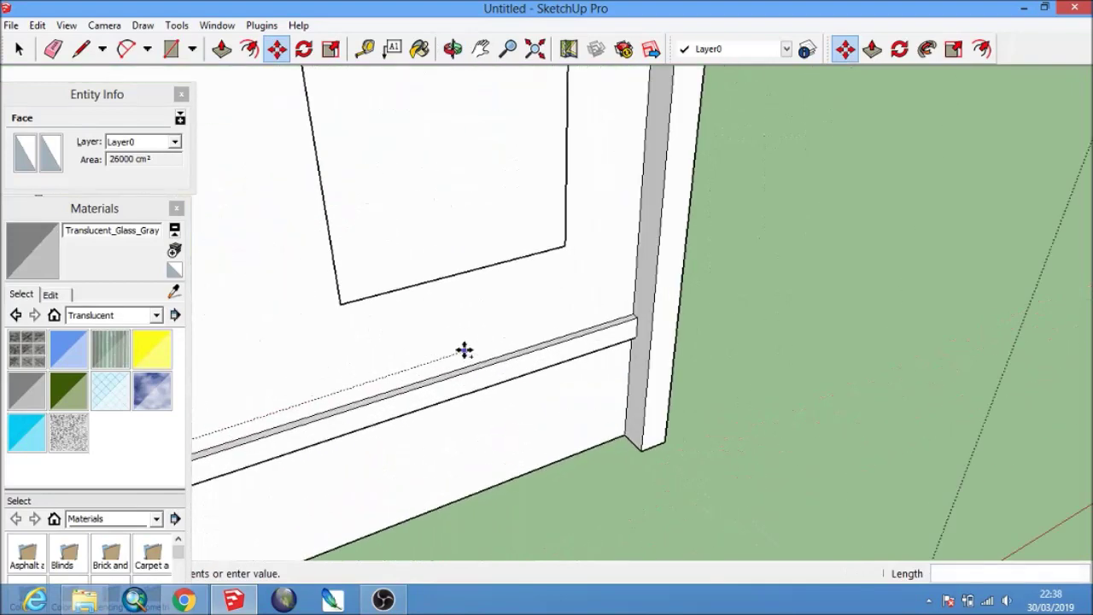
{"action": "scroll", "coordinate": [435, 384], "scroll_direction": "up", "scroll_amount": 2}
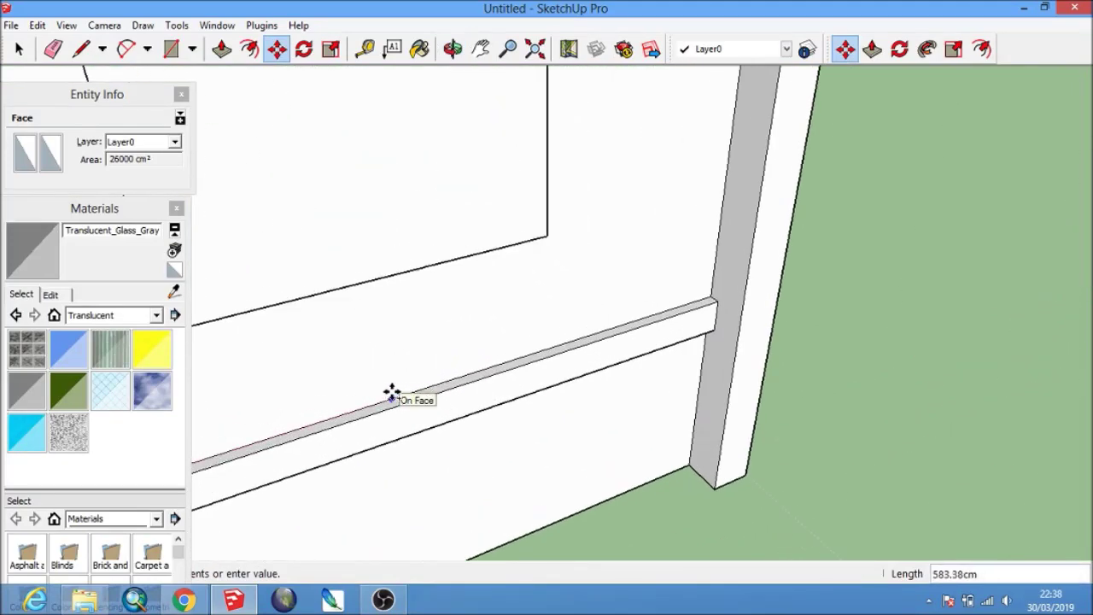
{"action": "left_click", "coordinate": [402, 390]}
{"action": "scroll", "coordinate": [419, 387], "scroll_direction": "down", "scroll_amount": 2}
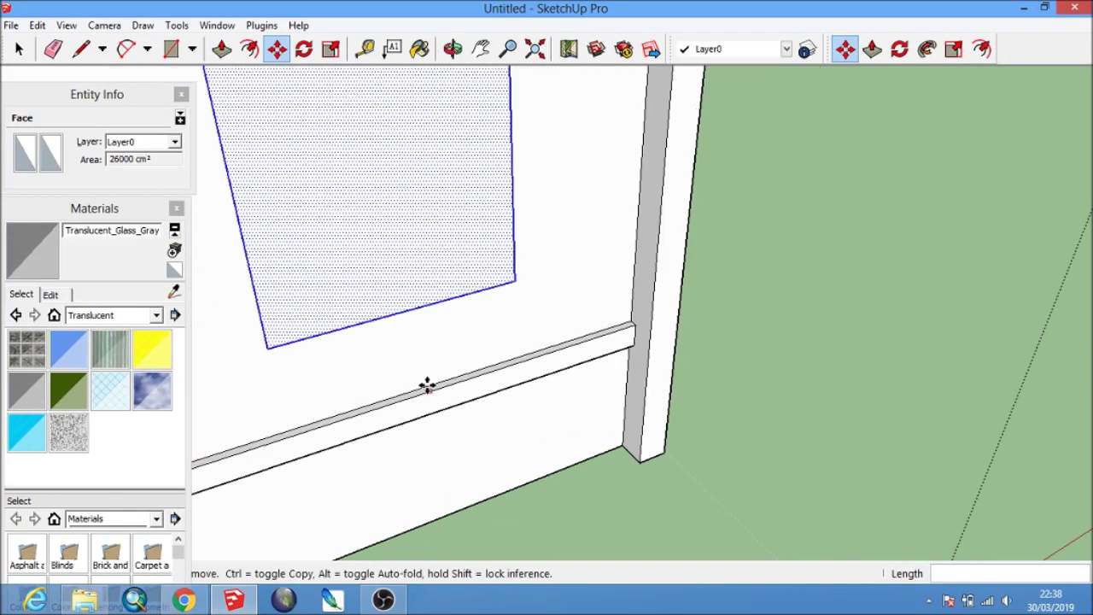
Push the glass window face 10 cm into the wall.
{"action": "scroll", "coordinate": [479, 376], "scroll_direction": "down", "scroll_amount": 2}
{"action": "left_click", "coordinate": [221, 49]}
{"action": "left_click", "coordinate": [384, 217]}
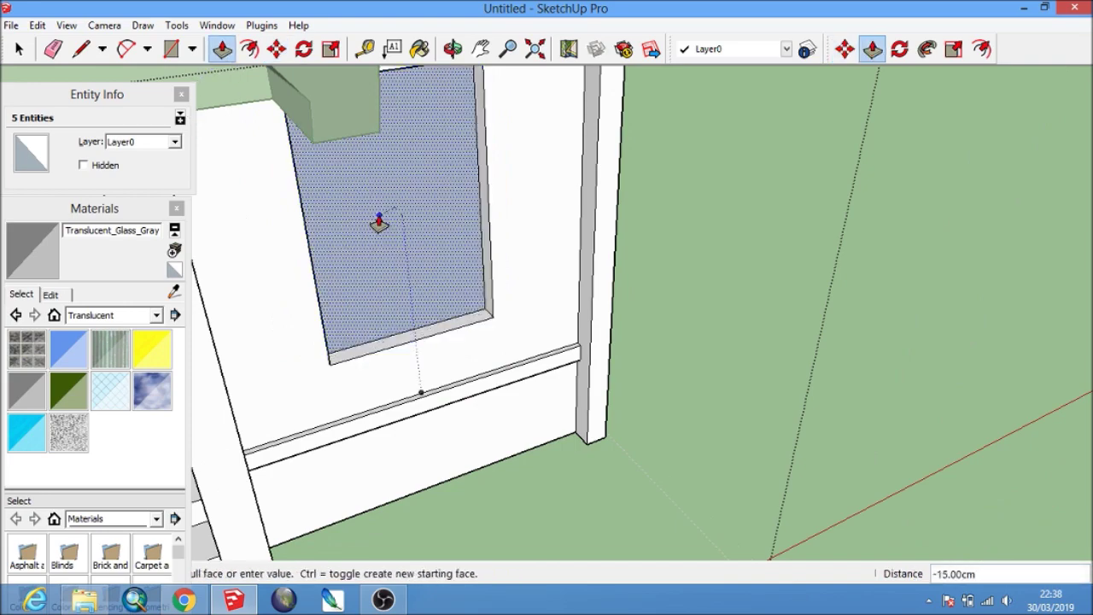
{"action": "type", "text": "10"}
{"action": "key", "text": "Return"}
{"action": "scroll", "coordinate": [379, 313], "scroll_direction": "down", "scroll_amount": 3}
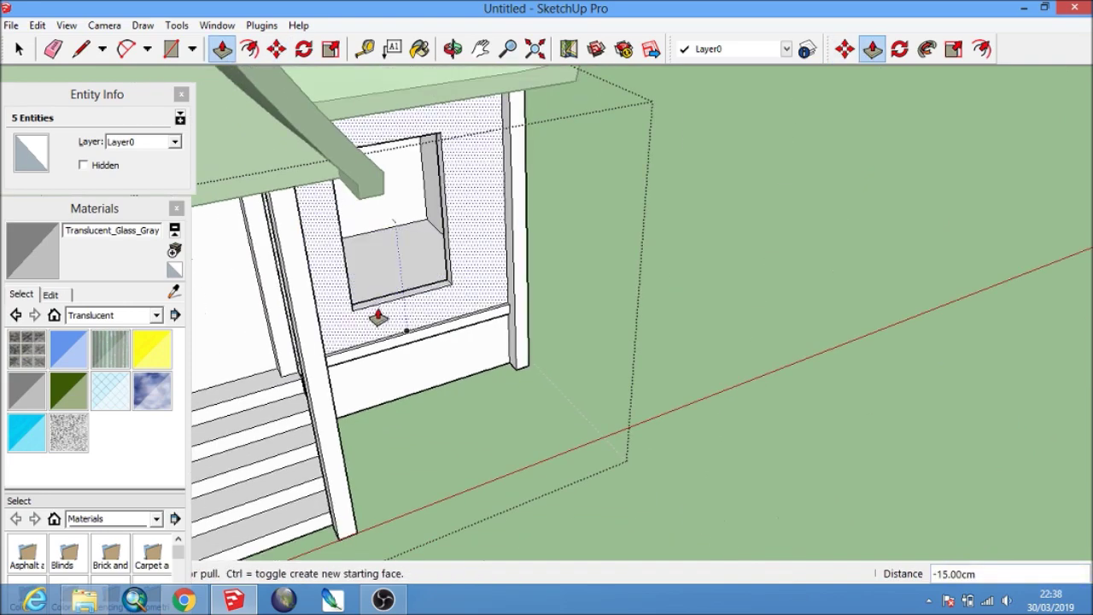
Orbit to a front-on view of the porch showing both recessed windows.
{"action": "middle_click_drag", "start_coordinate": [378, 312], "coordinate": [478, 362]}
{"action": "middle_click_drag", "start_coordinate": [268, 316], "coordinate": [347, 225]}
{"action": "scroll", "coordinate": [376, 214], "scroll_direction": "down", "scroll_amount": 3}
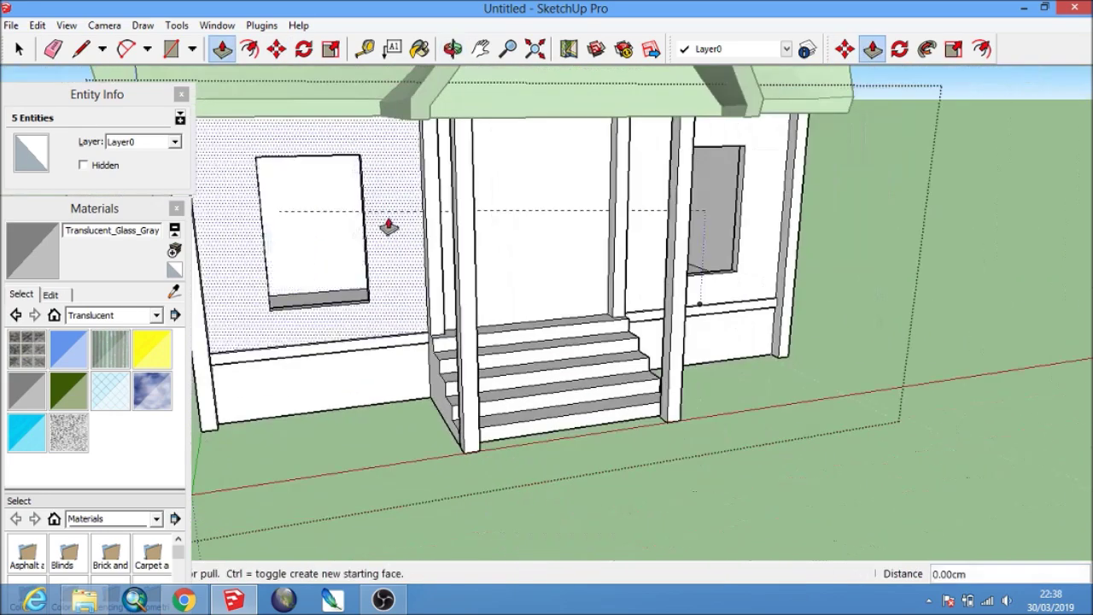
{"action": "key", "text": "space"}
{"action": "mouse_move", "coordinate": [561, 342]}
{"action": "middle_mouse_down"}
{"action": "mouse_move", "coordinate": [464, 274]}
{"action": "mouse_move", "coordinate": [487, 244]}
{"action": "mouse_move", "coordinate": [517, 236]}
{"action": "mouse_move", "coordinate": [437, 242]}
{"action": "mouse_move", "coordinate": [464, 213]}
{"action": "mouse_move", "coordinate": [561, 219]}
{"action": "mouse_move", "coordinate": [508, 228]}
{"action": "mouse_move", "coordinate": [510, 266]}
{"action": "mouse_move", "coordinate": [459, 256]}
{"action": "mouse_move", "coordinate": [501, 249]}
{"action": "mouse_move", "coordinate": [452, 281]}
{"action": "mouse_move", "coordinate": [484, 271]}
{"action": "mouse_move", "coordinate": [481, 225]}
{"action": "mouse_move", "coordinate": [441, 197]}
{"action": "mouse_move", "coordinate": [457, 268]}
{"action": "mouse_move", "coordinate": [501, 305]}
{"action": "mouse_move", "coordinate": [519, 261]}
{"action": "mouse_move", "coordinate": [479, 223]}
{"action": "mouse_move", "coordinate": [486, 356]}
{"action": "middle_mouse_up"}
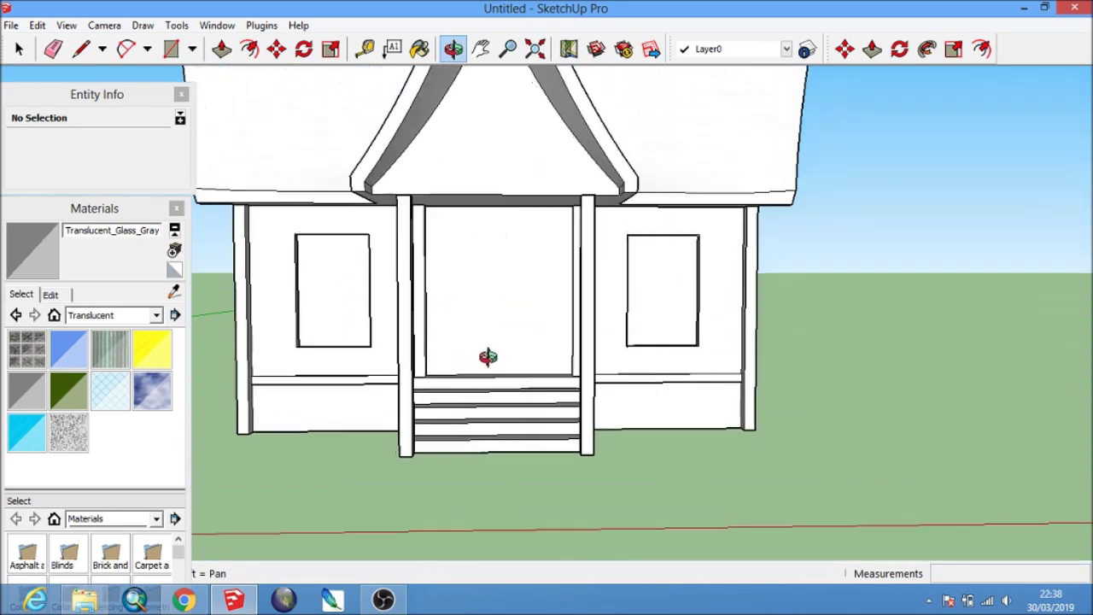
{"action": "scroll", "coordinate": [498, 320], "scroll_direction": "up", "scroll_amount": 2}
{"action": "scroll", "coordinate": [496, 321], "scroll_direction": "up", "scroll_amount": 2}
{"action": "scroll", "coordinate": [486, 362], "scroll_direction": "up", "scroll_amount": 2}
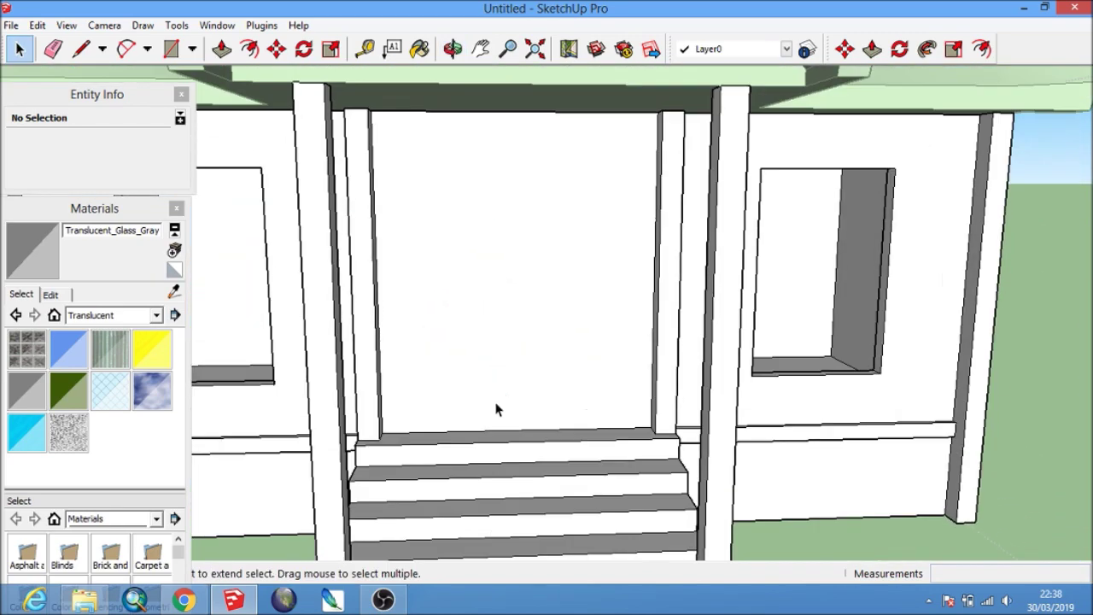
Draw a 250 cm vertical door-side line from the top step and shift it sideways.
{"action": "key", "text": "l"}
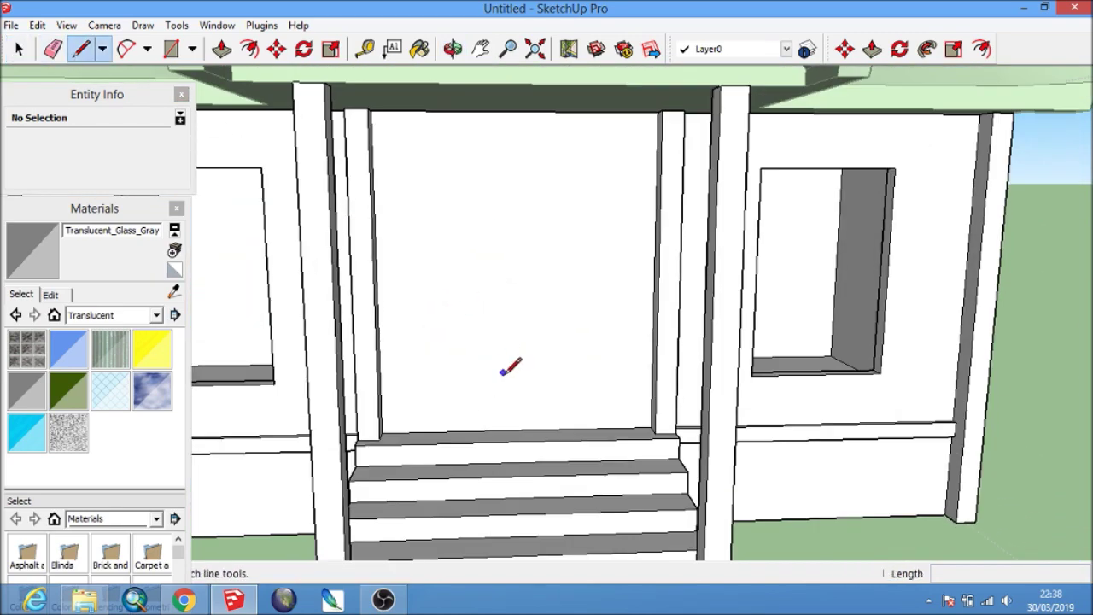
{"action": "left_click", "coordinate": [516, 430]}
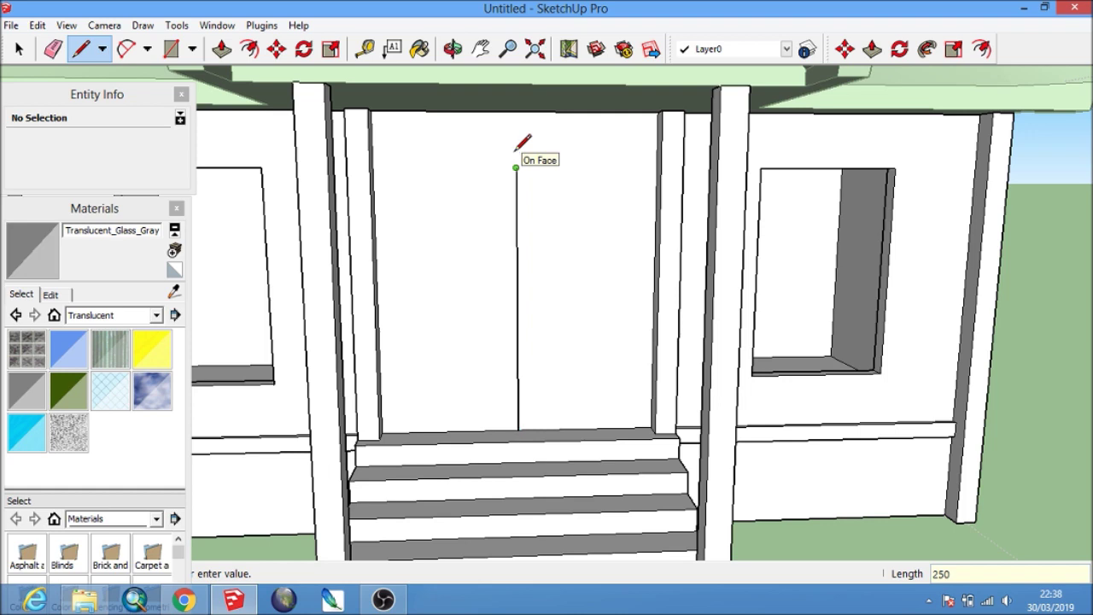
{"action": "scroll", "coordinate": [519, 196], "scroll_direction": "up", "scroll_amount": 3}
{"action": "key", "text": "space"}
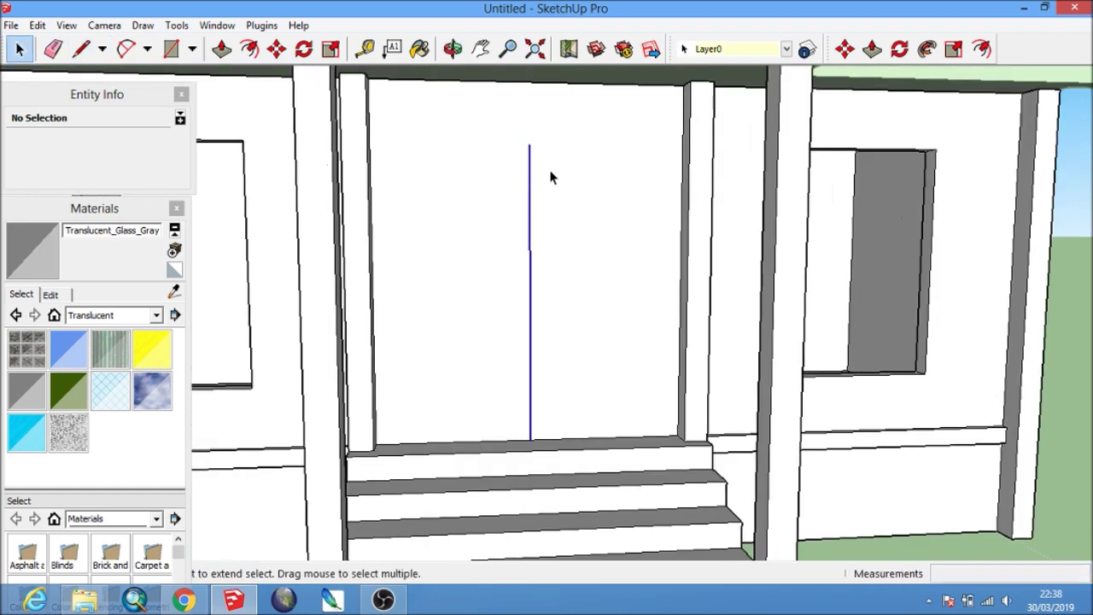
{"action": "left_click", "coordinate": [527, 209]}
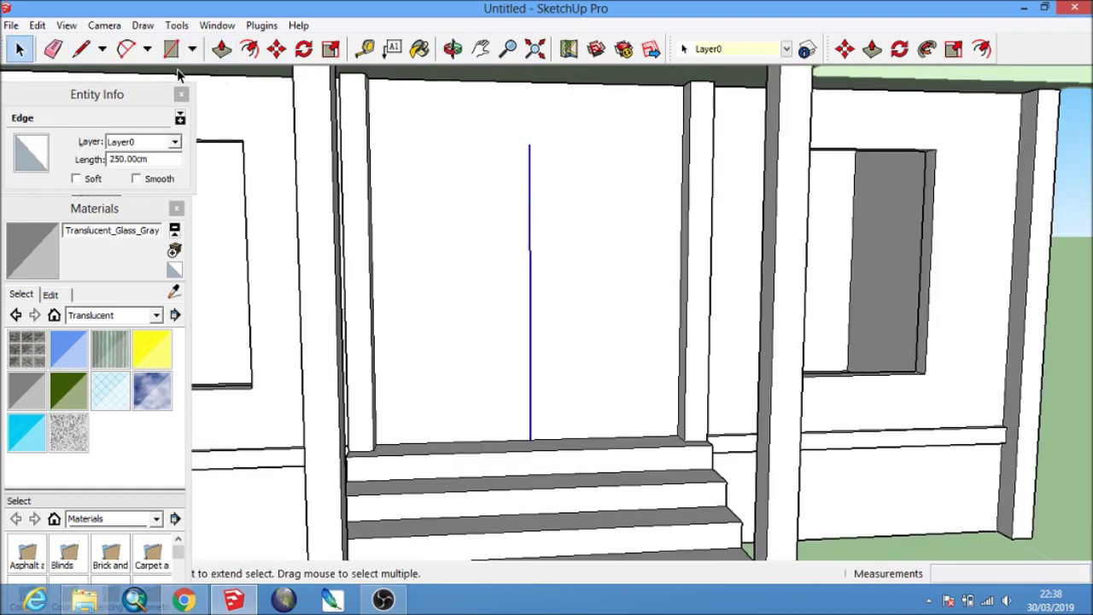
{"action": "left_click", "coordinate": [276, 48]}
{"action": "left_click", "coordinate": [470, 216]}
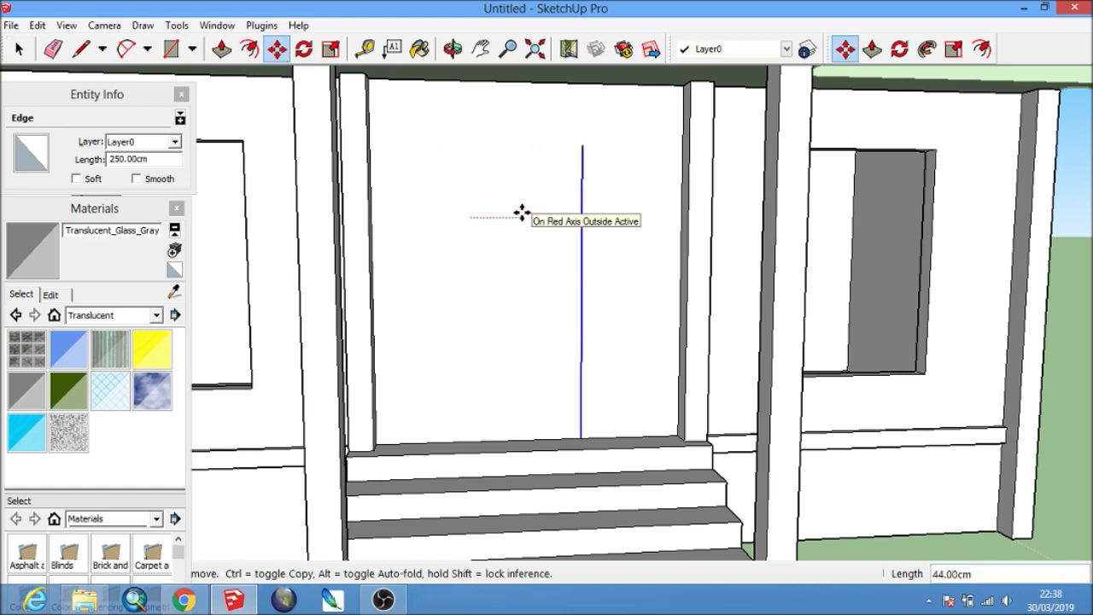
{"action": "key", "text": "Return"}
Copy the line 140 cm across and join the tops to outline the doorway.
{"action": "left_click", "coordinate": [535, 212]}
{"action": "key", "text": "ctrl"}
{"action": "type", "text": "14"}
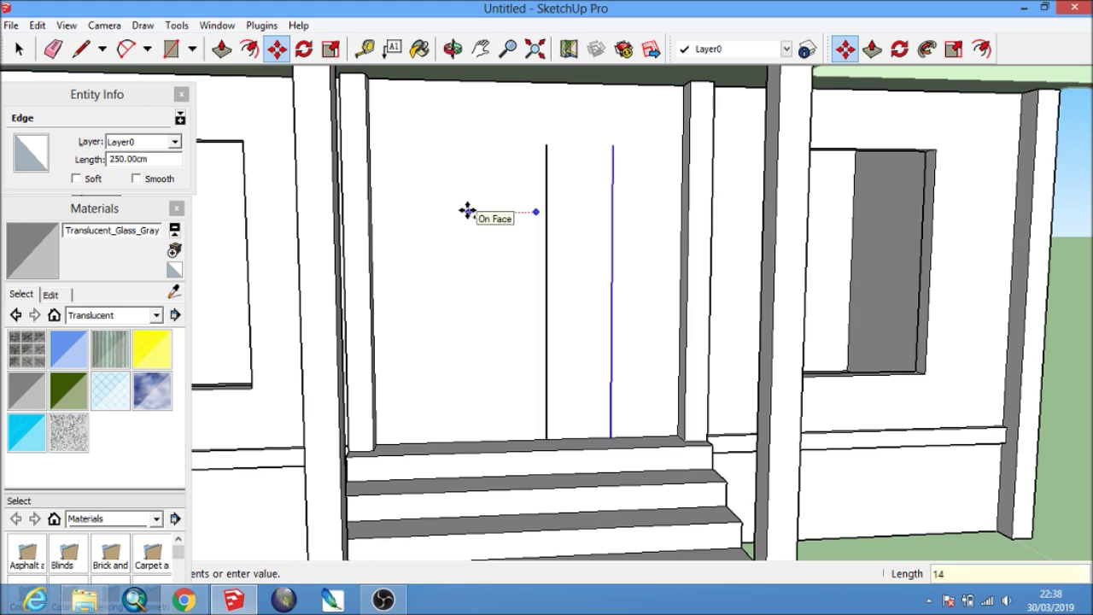
{"action": "type", "text": "0"}
{"action": "key", "text": "Return"}
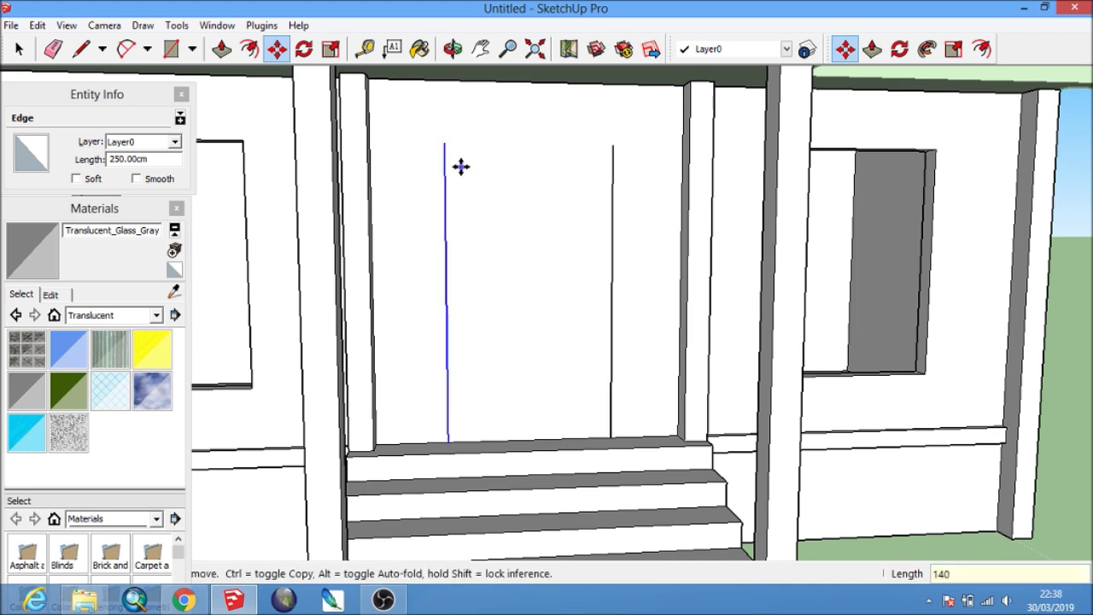
{"action": "key", "text": "l"}
{"action": "left_click", "coordinate": [444, 141]}
{"action": "left_click", "coordinate": [611, 144]}
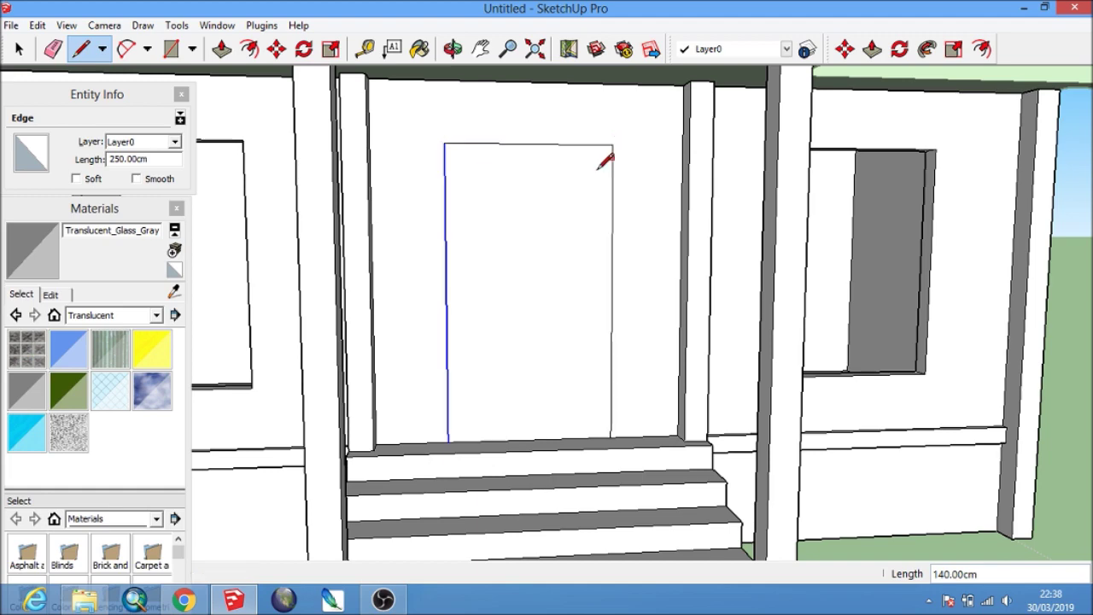
Push the door face 15 cm into the wall.
{"action": "middle_click_drag", "start_coordinate": [615, 137], "coordinate": [400, 116]}
{"action": "left_click", "coordinate": [221, 49]}
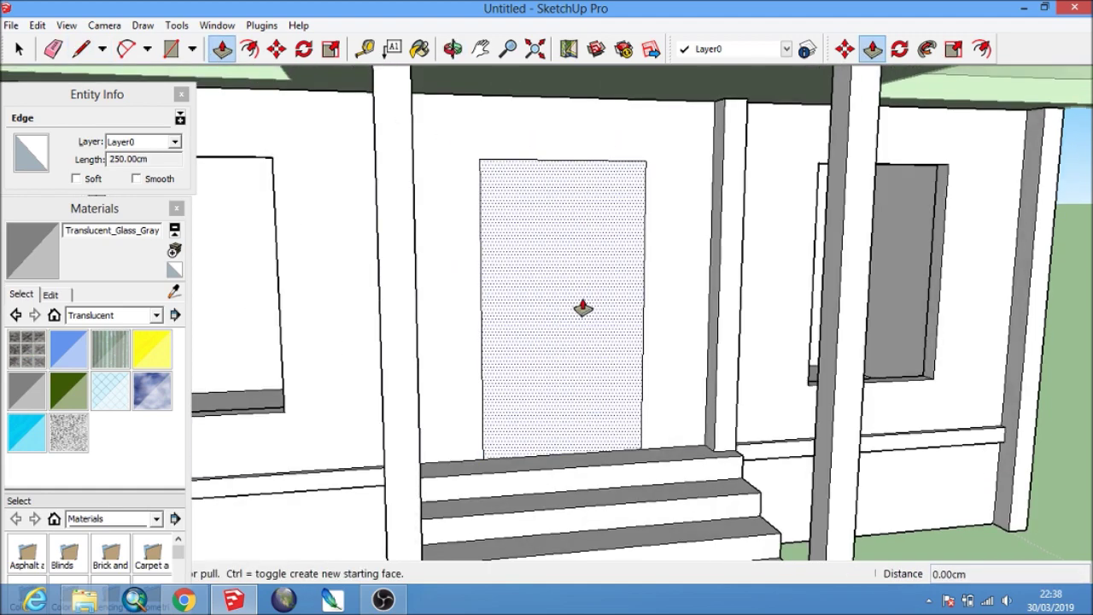
{"action": "left_click", "coordinate": [580, 306]}
{"action": "type", "text": "15"}
{"action": "key", "text": "Return"}
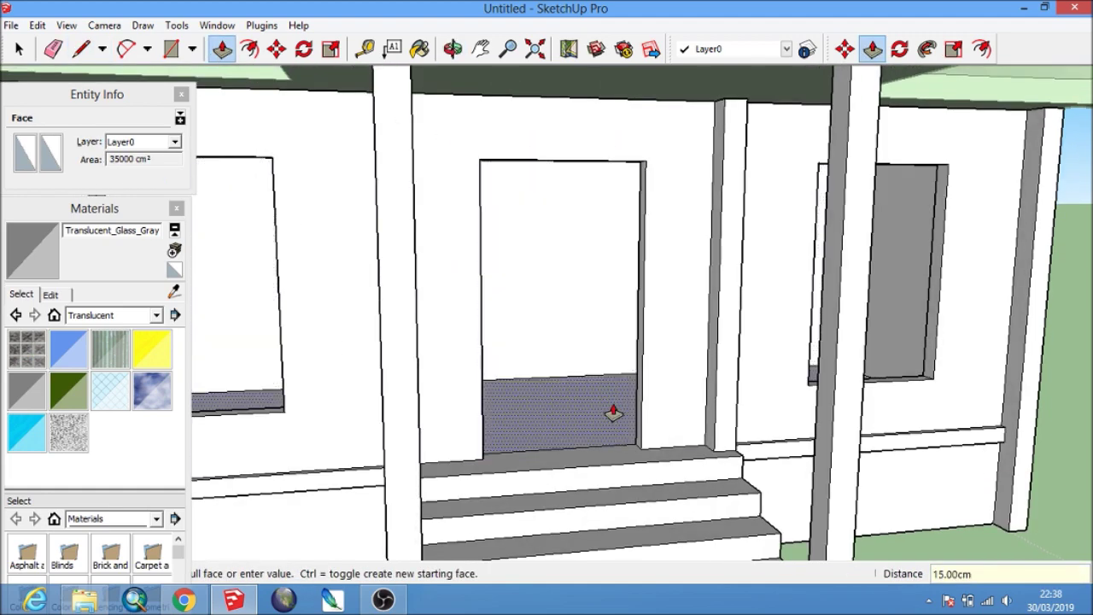
{"action": "key", "text": "e"}
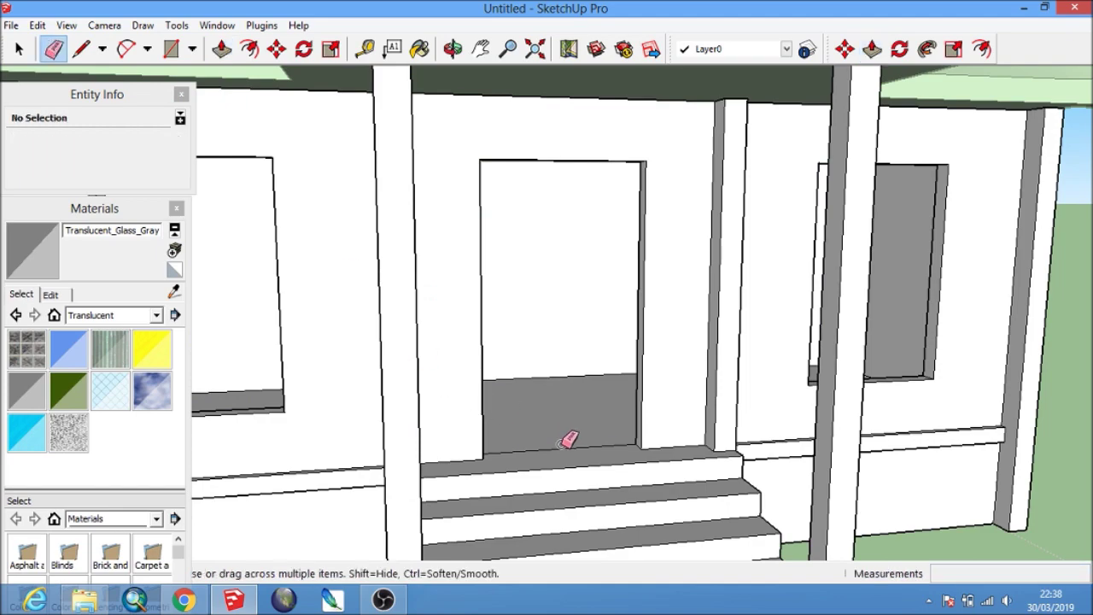
Select the two short floor edges at the doorway sides and raise them 50 cm.
{"action": "scroll", "coordinate": [548, 448], "scroll_direction": "up", "scroll_amount": 3}
{"action": "scroll", "coordinate": [367, 431], "scroll_direction": "up", "scroll_amount": 2}
{"action": "key", "text": "space"}
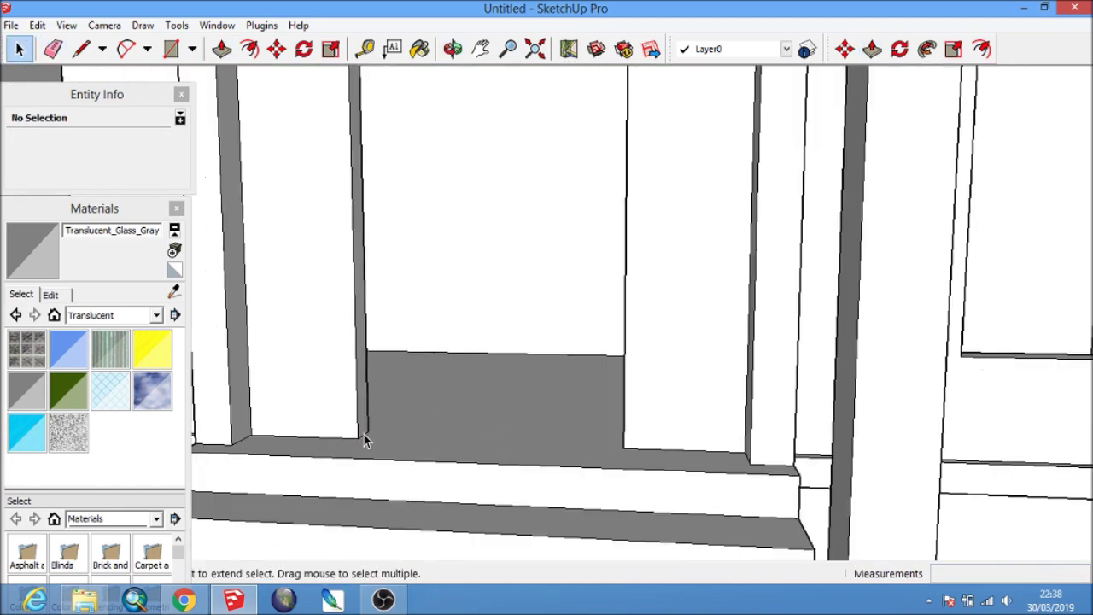
{"action": "left_click", "coordinate": [403, 450]}
{"action": "mouse_move", "coordinate": [403, 451]}
{"action": "middle_mouse_down"}
{"action": "mouse_move", "coordinate": [784, 479]}
{"action": "mouse_move", "coordinate": [818, 463]}
{"action": "mouse_move", "coordinate": [690, 433]}
{"action": "middle_mouse_up"}
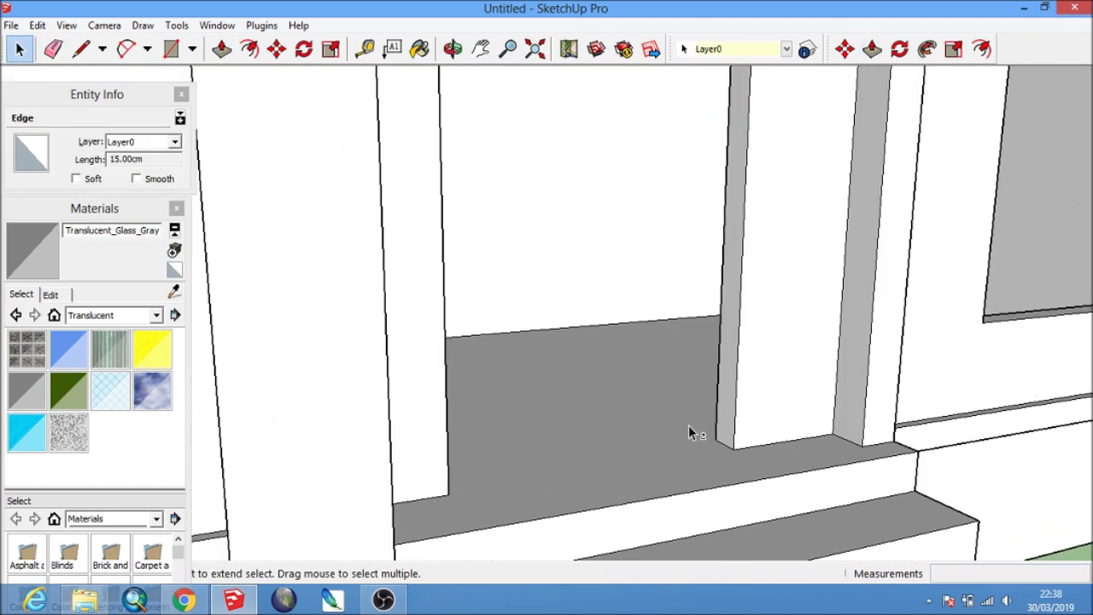
{"action": "left_click", "coordinate": [786, 444], "text": "shift"}
{"action": "middle_click_drag", "start_coordinate": [787, 444], "coordinate": [739, 439], "text": "shift"}
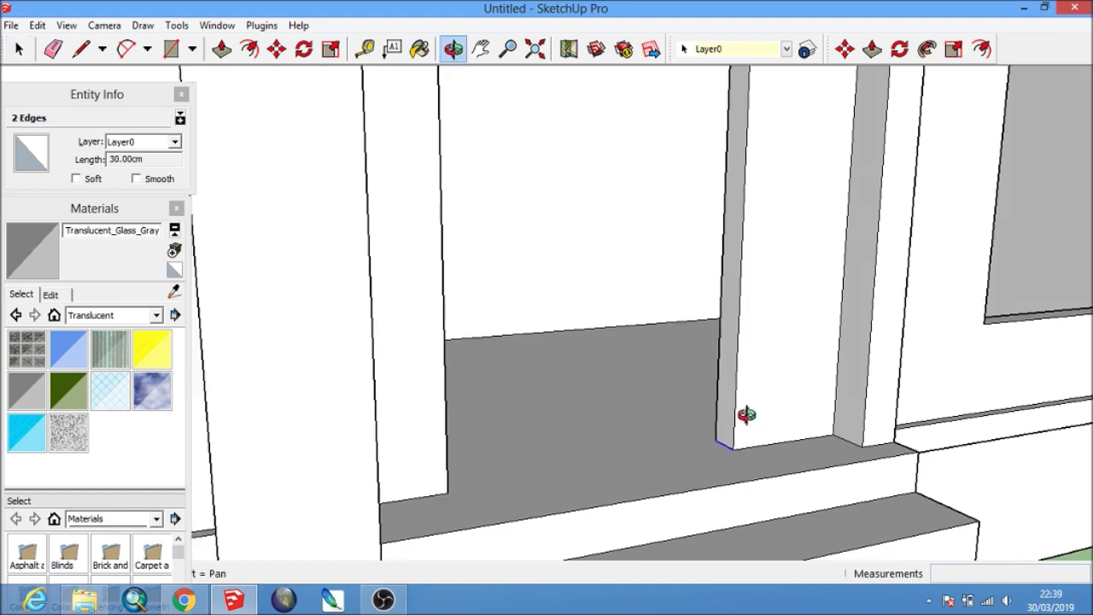
{"action": "left_click", "coordinate": [276, 49]}
{"action": "left_click", "coordinate": [786, 324]}
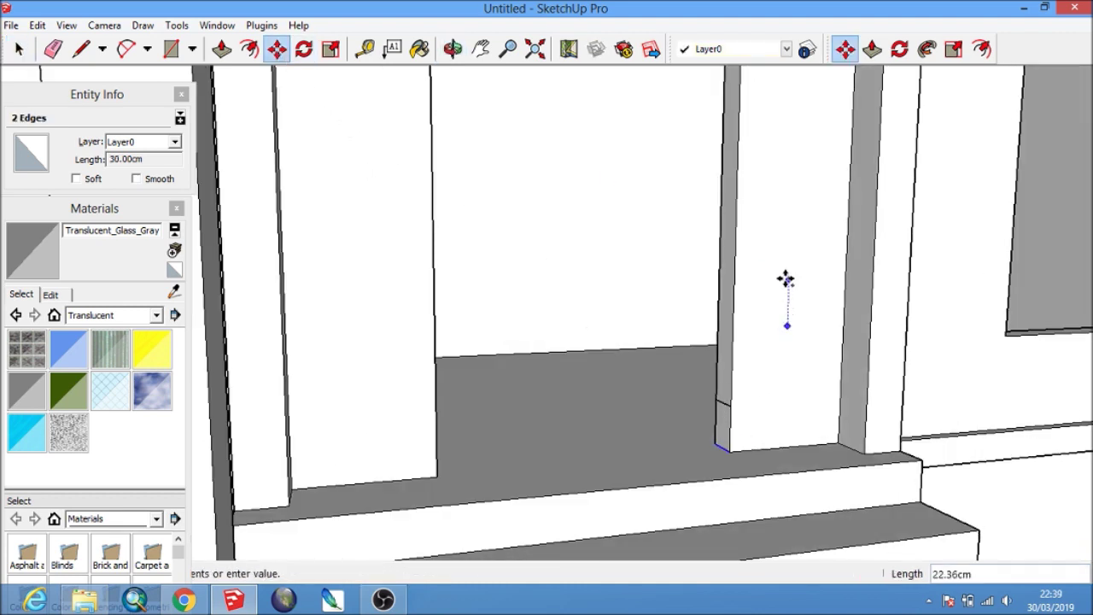
{"action": "type", "text": "0"}
{"action": "key", "text": "Return"}
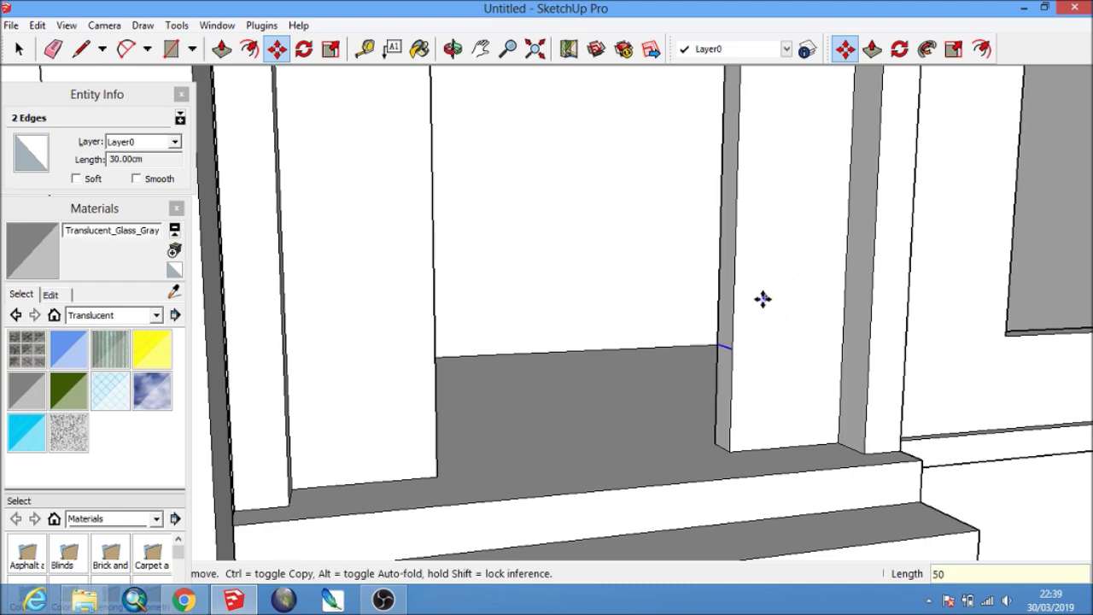
Push/Pull the thin side face on each side of the doorway outward into low blocks.
{"action": "key", "text": "p"}
{"action": "left_click", "coordinate": [729, 276]}
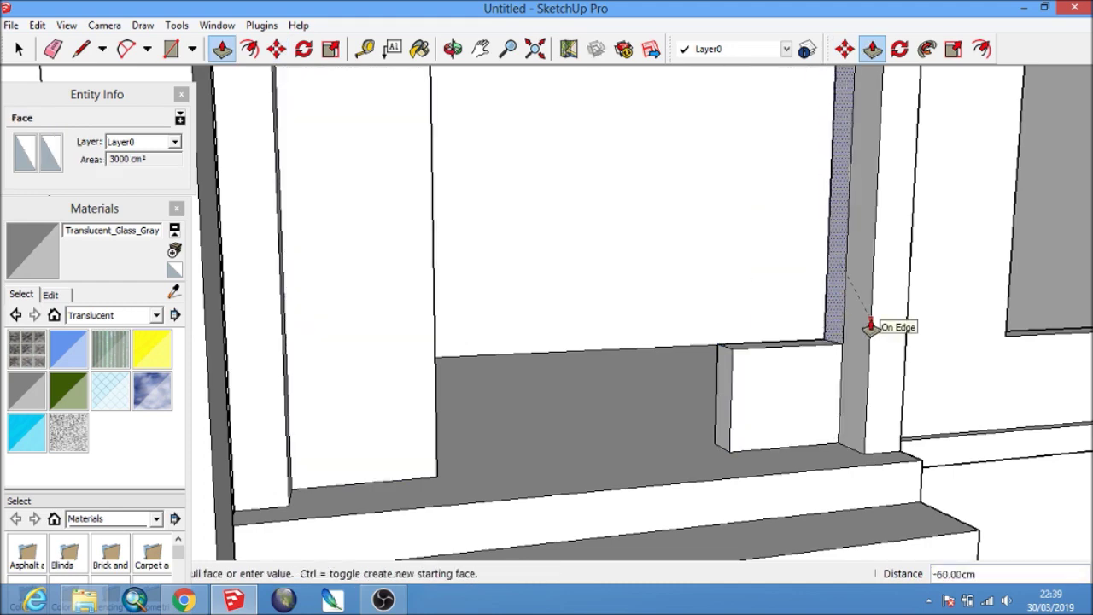
{"action": "scroll", "coordinate": [860, 324], "scroll_direction": "down", "scroll_amount": 2}
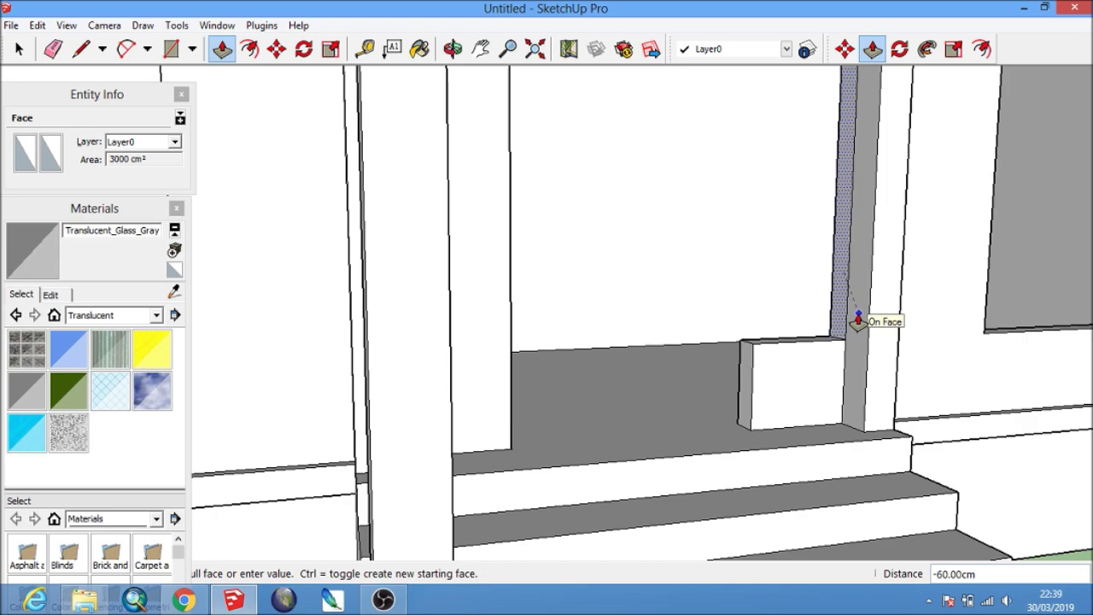
{"action": "left_click", "coordinate": [858, 323]}
{"action": "mouse_move", "coordinate": [824, 342]}
{"action": "middle_mouse_down"}
{"action": "mouse_move", "coordinate": [739, 395]}
{"action": "mouse_move", "coordinate": [342, 324]}
{"action": "mouse_move", "coordinate": [519, 367]}
{"action": "middle_mouse_up"}
{"action": "left_click", "coordinate": [384, 306]}
{"action": "scroll", "coordinate": [420, 354], "scroll_direction": "down", "scroll_amount": 3}
Orbit to a near-frontal view of the house and select the whole house group.
{"action": "key", "text": "space"}
{"action": "scroll", "coordinate": [519, 367], "scroll_direction": "down", "scroll_amount": 5}
{"action": "mouse_move", "coordinate": [588, 368]}
{"action": "middle_mouse_down"}
{"action": "mouse_move", "coordinate": [657, 344]}
{"action": "mouse_move", "coordinate": [617, 319]}
{"action": "mouse_move", "coordinate": [586, 334]}
{"action": "mouse_move", "coordinate": [655, 337]}
{"action": "middle_mouse_up"}
{"action": "scroll", "coordinate": [617, 319], "scroll_direction": "down", "scroll_amount": 3}
{"action": "left_click", "coordinate": [708, 338]}
From the front view, draw a rectangle covering the left window opening.
{"action": "key", "text": "f"}
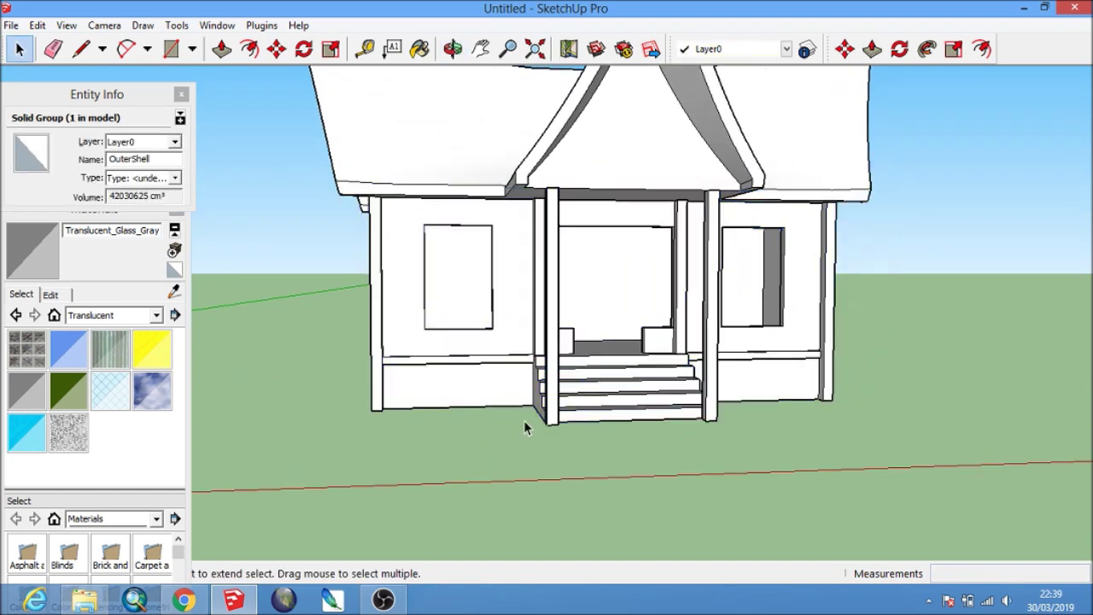
{"action": "left_click", "coordinate": [496, 450]}
{"action": "scroll", "coordinate": [396, 228], "scroll_direction": "up", "scroll_amount": 3}
{"action": "scroll", "coordinate": [400, 221], "scroll_direction": "up", "scroll_amount": 2}
{"action": "scroll", "coordinate": [424, 229], "scroll_direction": "up", "scroll_amount": 2}
{"action": "scroll", "coordinate": [460, 269], "scroll_direction": "up", "scroll_amount": 2}
{"action": "scroll", "coordinate": [468, 297], "scroll_direction": "down", "scroll_amount": 1}
{"action": "middle_click_drag", "start_coordinate": [460, 296], "coordinate": [378, 251]}
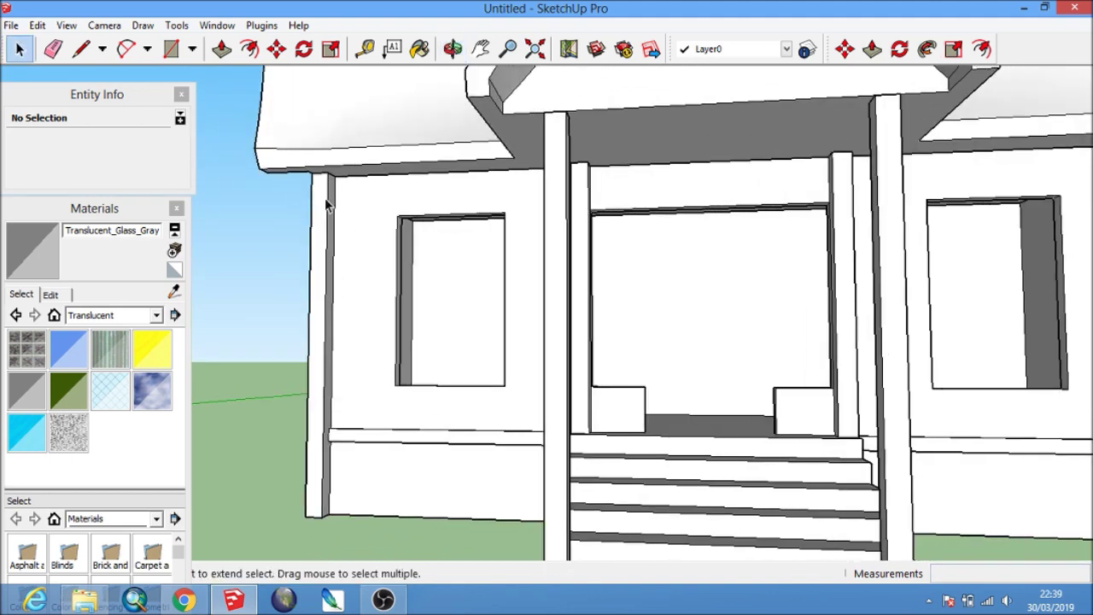
{"action": "left_click", "coordinate": [174, 58]}
{"action": "scroll", "coordinate": [400, 195], "scroll_direction": "up", "scroll_amount": 2}
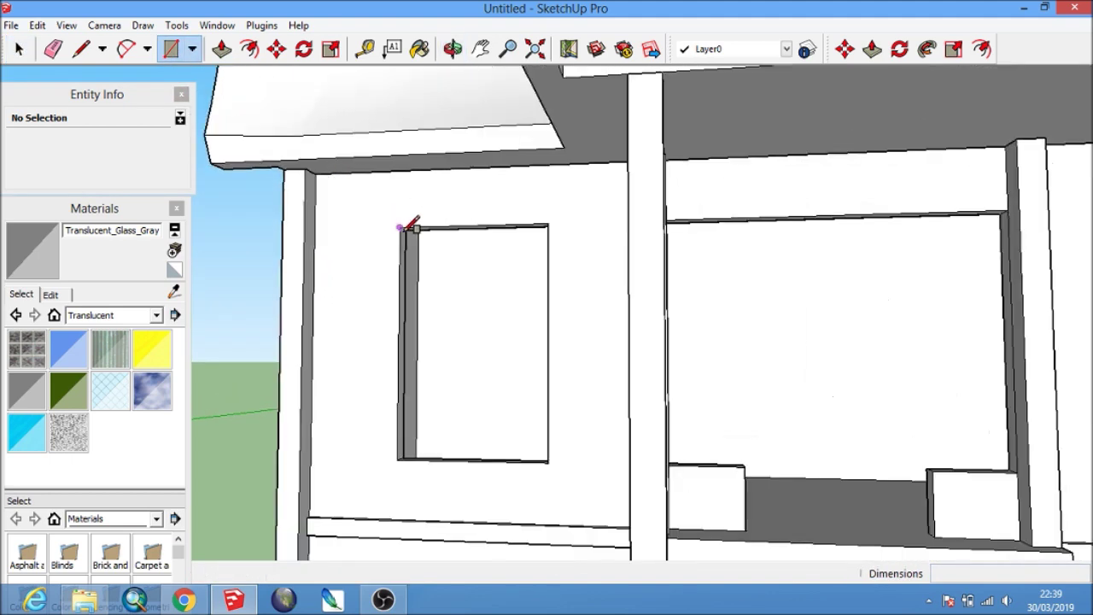
{"action": "left_click", "coordinate": [400, 227]}
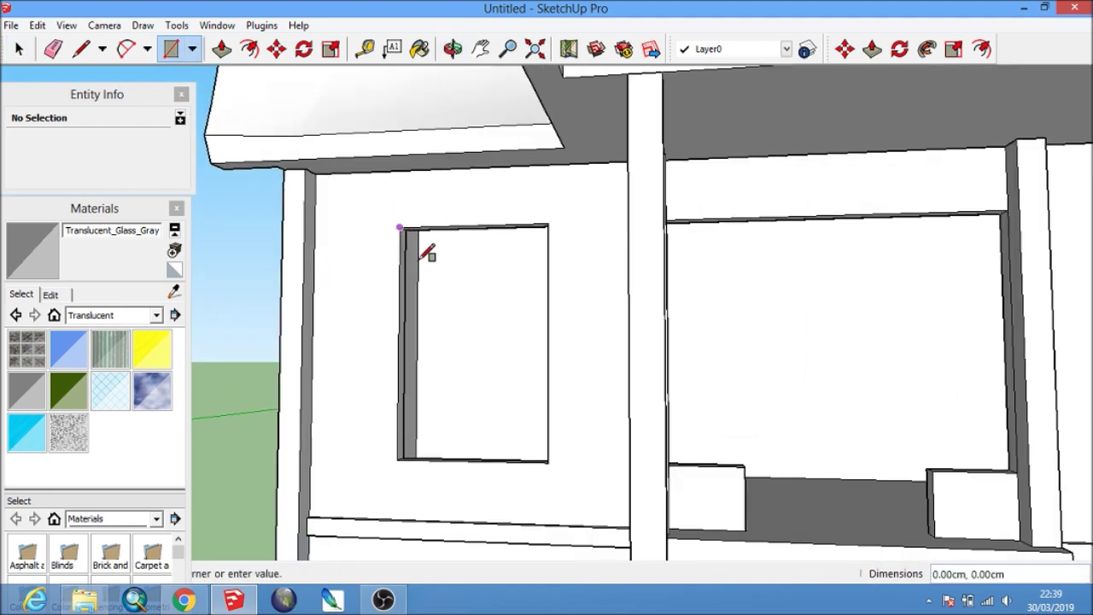
{"action": "left_click", "coordinate": [548, 462]}
Offset the window rectangle inward and delete the inner face to leave a frame outline.
{"action": "left_click", "coordinate": [250, 49]}
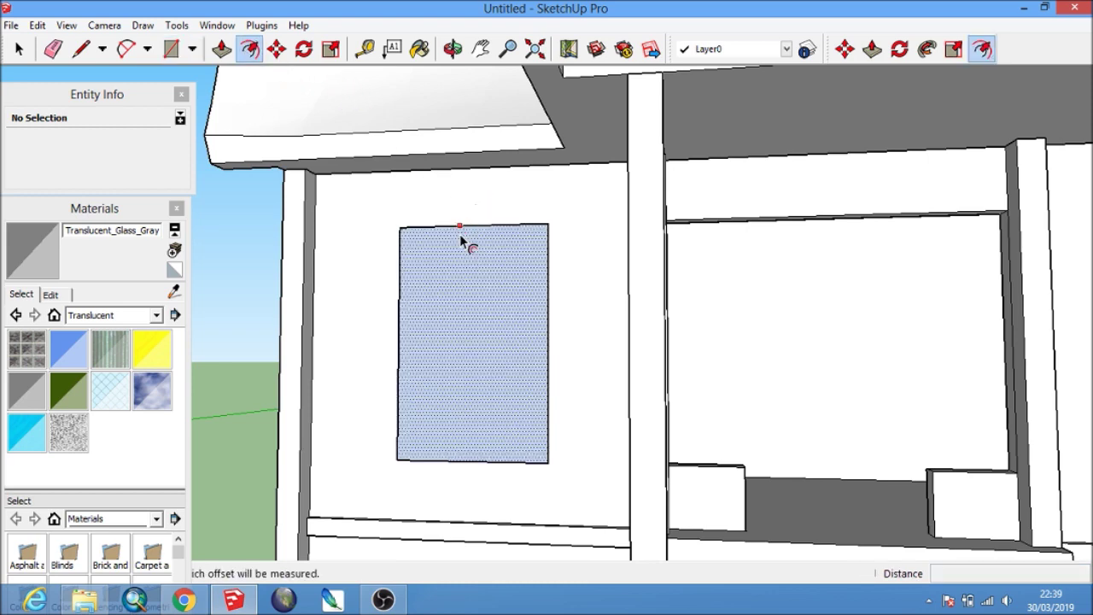
{"action": "left_click", "coordinate": [462, 241]}
{"action": "left_click", "coordinate": [456, 246]}
{"action": "key", "text": "space"}
{"action": "scroll", "coordinate": [461, 252], "scroll_direction": "up", "scroll_amount": 2}
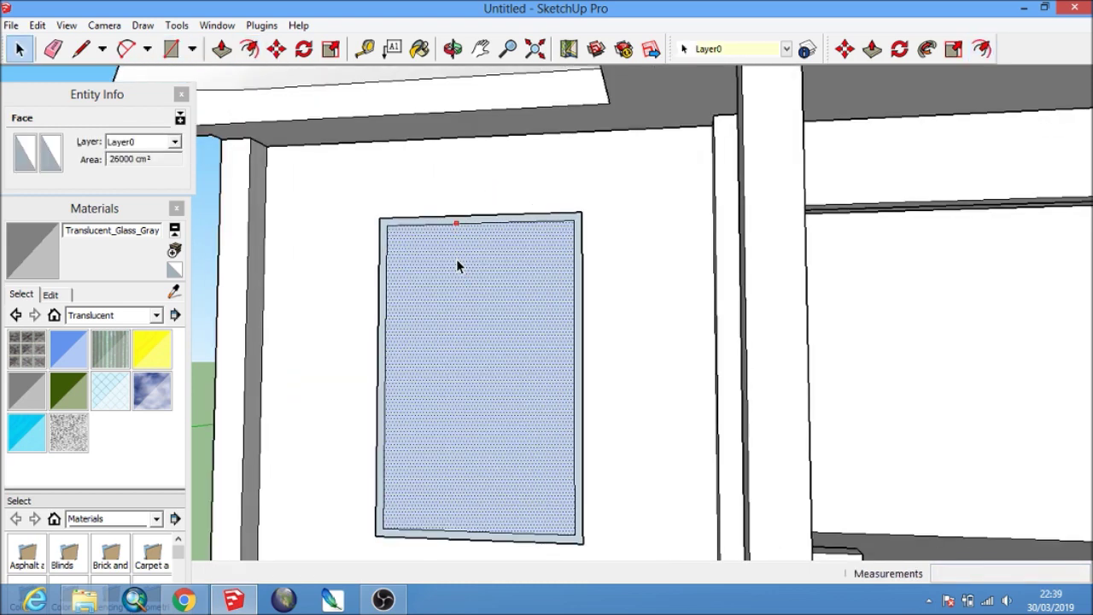
{"action": "key", "text": "Delete"}
Push/Pull the frame out 13 cm and select the whole frame.
{"action": "left_click", "coordinate": [221, 49]}
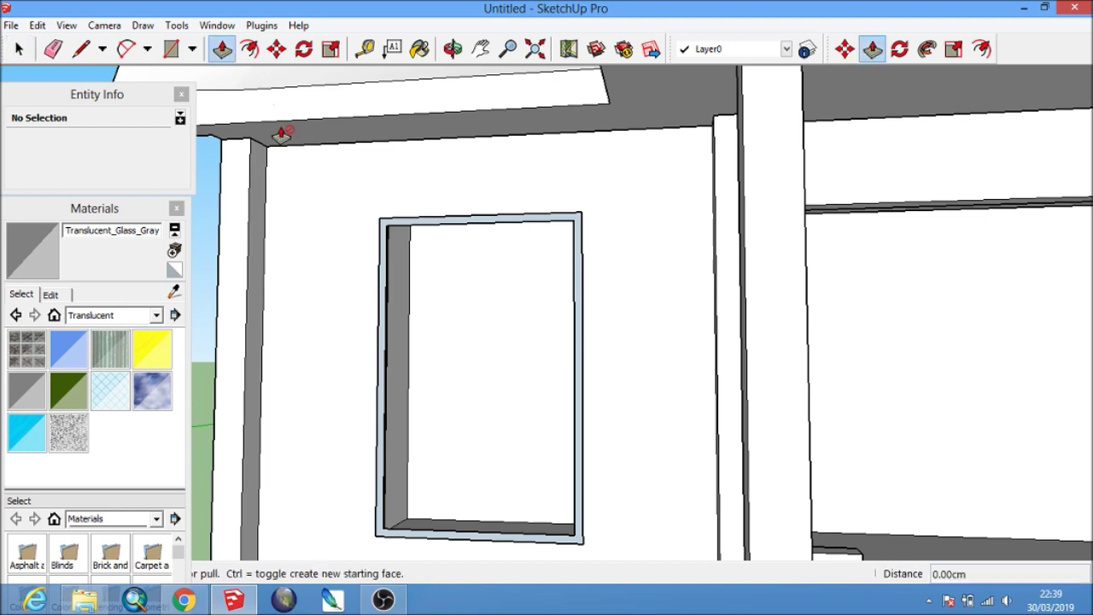
{"action": "left_click", "coordinate": [380, 238]}
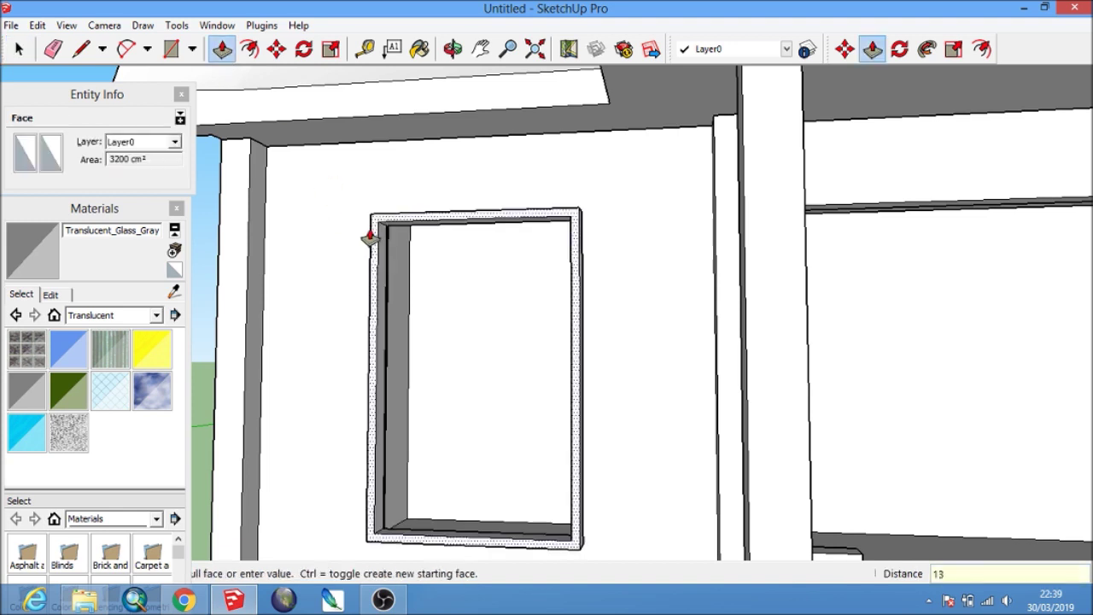
{"action": "key", "text": "Return"}
{"action": "key", "text": "space"}
{"action": "triple_click", "coordinate": [415, 226]}
{"action": "right_click", "coordinate": [415, 226]}
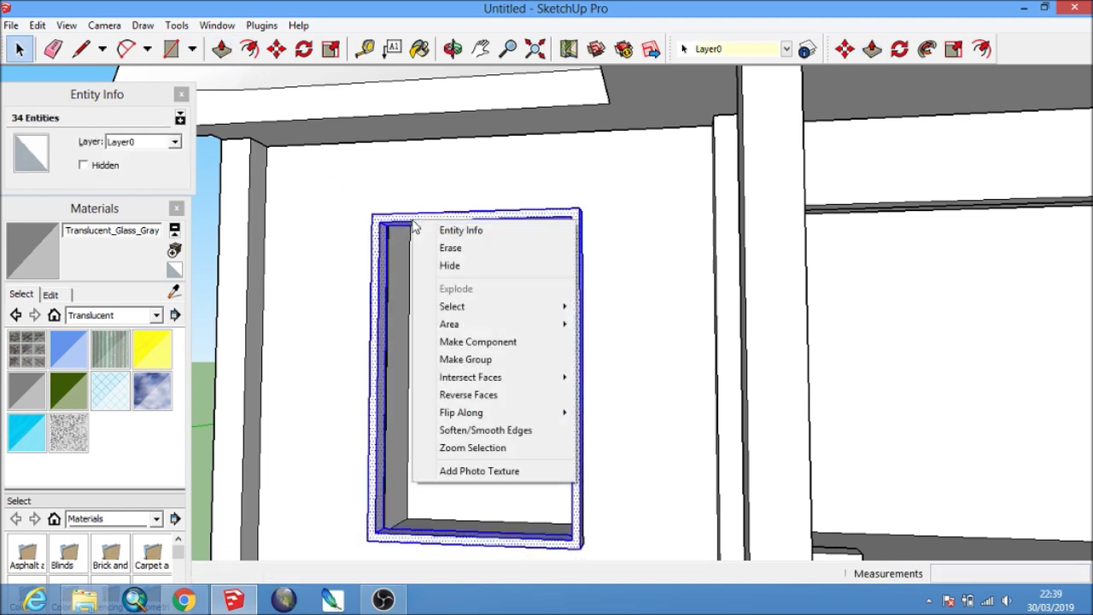
Group the window frame and draw a 60x190 cm panel rectangle in its left half.
{"action": "left_click", "coordinate": [484, 358]}
{"action": "middle_click_drag", "start_coordinate": [484, 353], "coordinate": [536, 428]}
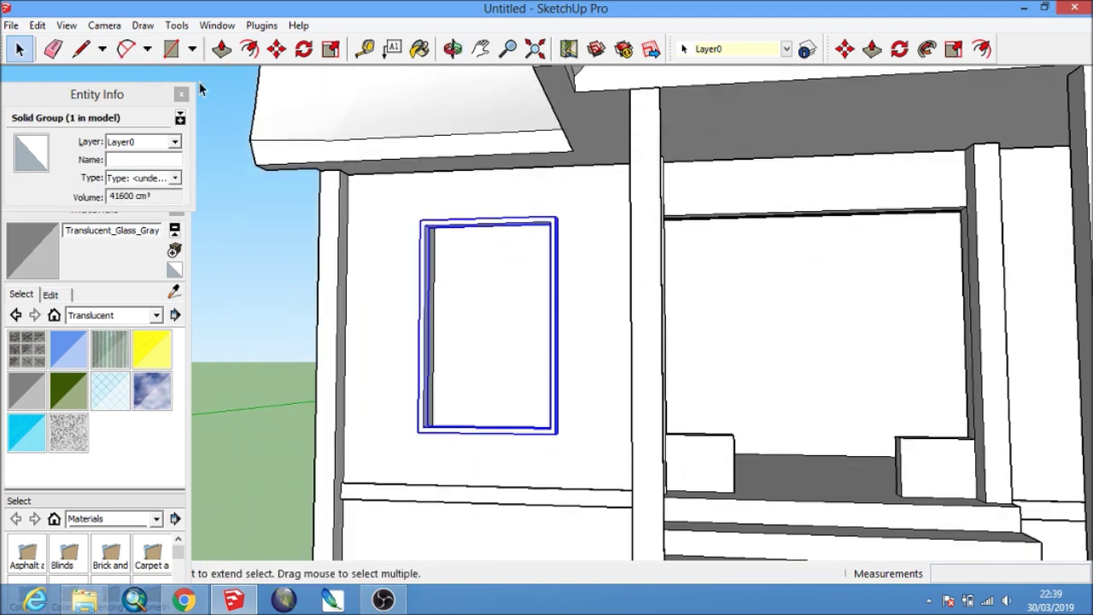
{"action": "left_click", "coordinate": [171, 49]}
{"action": "scroll", "coordinate": [362, 164], "scroll_direction": "up", "scroll_amount": 2}
{"action": "scroll", "coordinate": [452, 244], "scroll_direction": "up", "scroll_amount": 2}
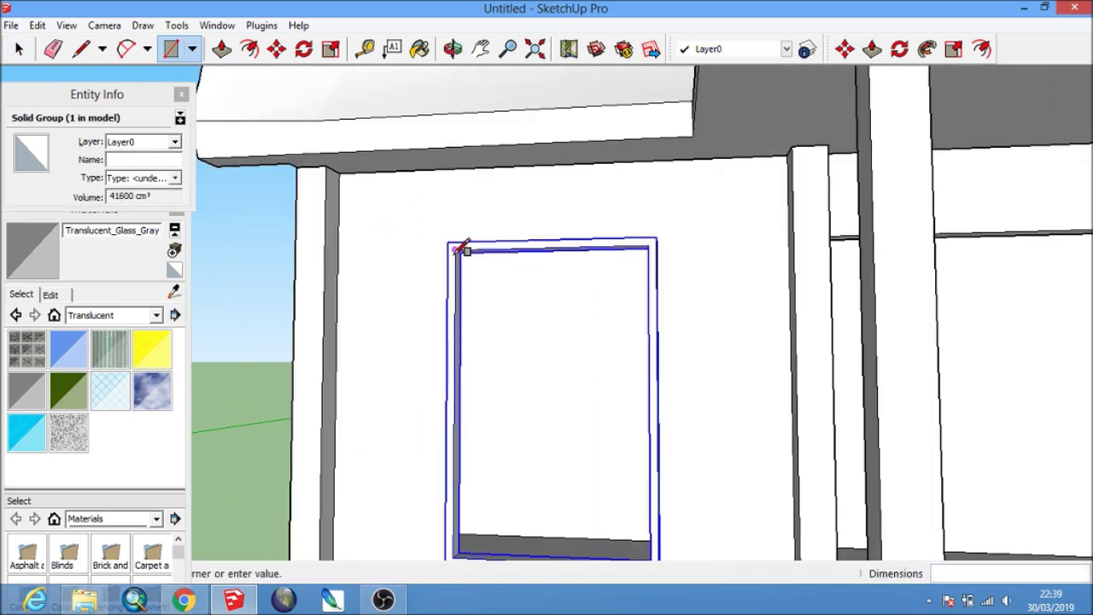
{"action": "middle_click_drag", "start_coordinate": [461, 248], "coordinate": [434, 169], "text": "shift"}
{"action": "left_click", "coordinate": [429, 171]}
{"action": "left_click", "coordinate": [524, 479]}
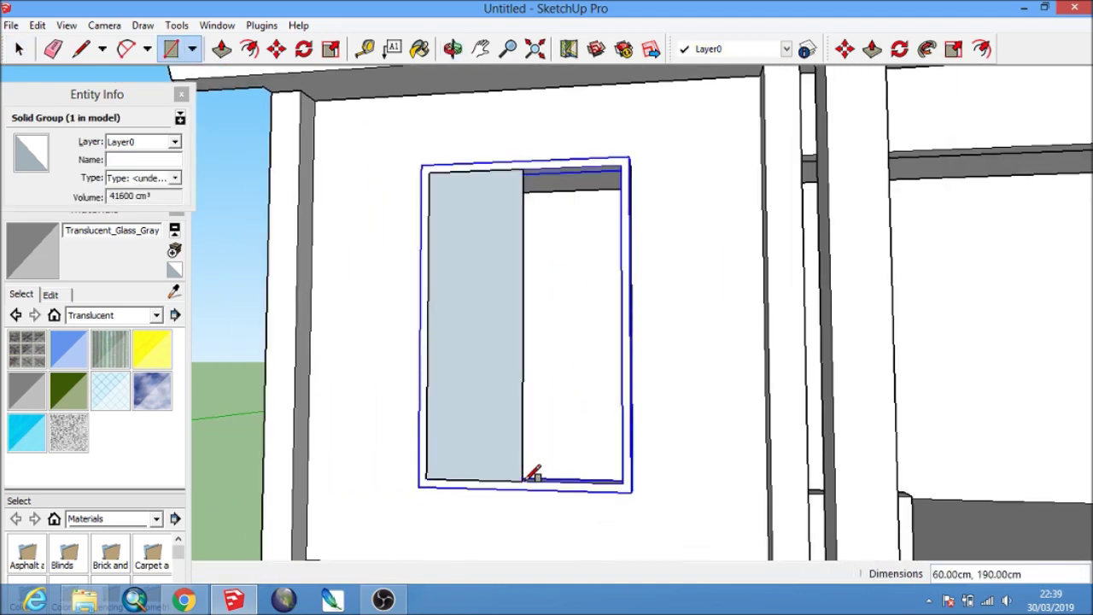
Start an offset on the panel's top edge, cancel it, and clear the stray selection.
{"action": "left_click", "coordinate": [249, 49]}
{"action": "scroll", "coordinate": [476, 171], "scroll_direction": "up", "scroll_amount": 2}
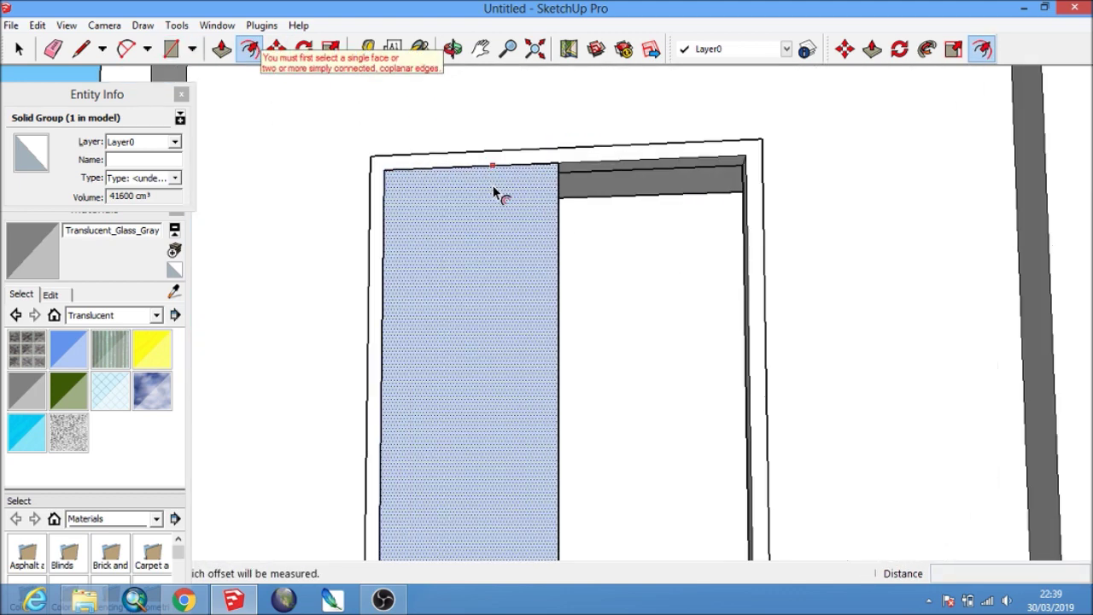
{"action": "left_click", "coordinate": [489, 167]}
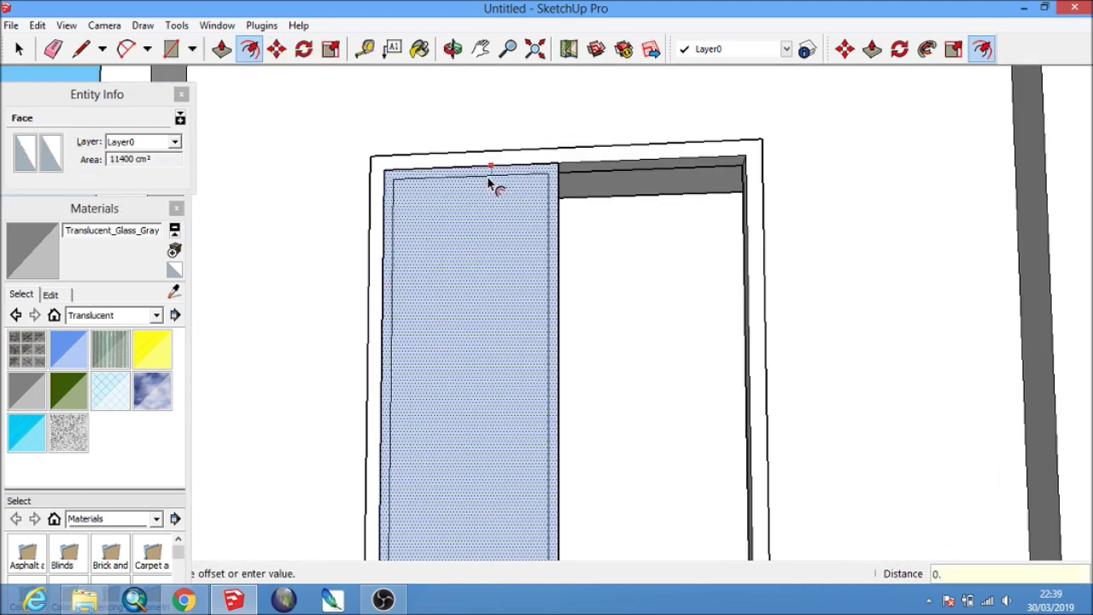
{"action": "scroll", "coordinate": [555, 162], "scroll_direction": "up", "scroll_amount": 2}
{"action": "key", "text": "space"}
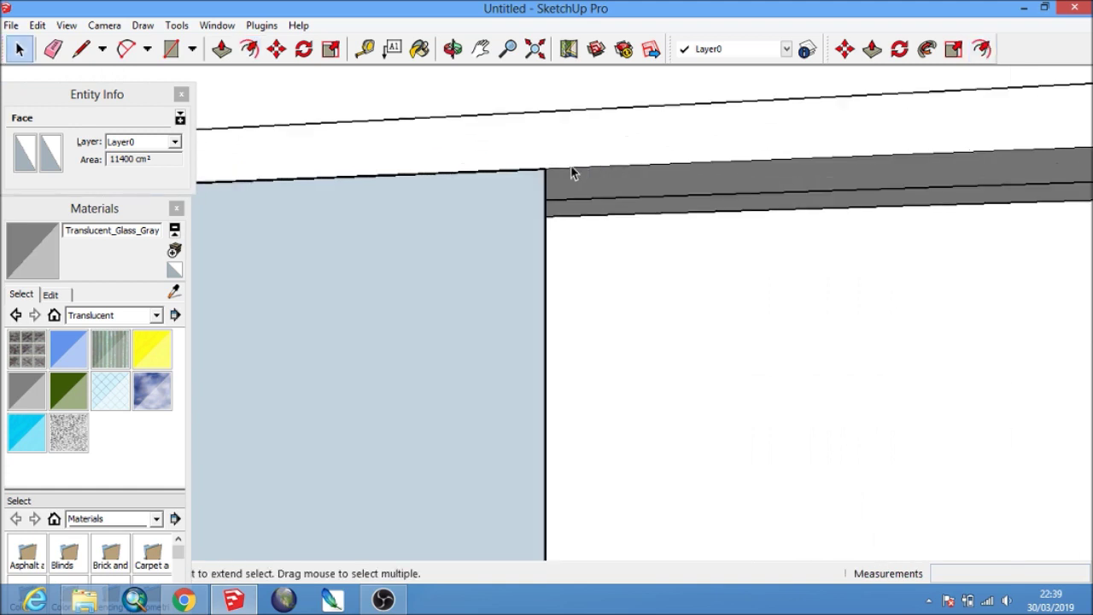
{"action": "scroll", "coordinate": [573, 171], "scroll_direction": "up", "scroll_amount": 2}
{"action": "scroll", "coordinate": [547, 180], "scroll_direction": "up", "scroll_amount": 1}
{"action": "scroll", "coordinate": [551, 188], "scroll_direction": "up", "scroll_amount": 1}
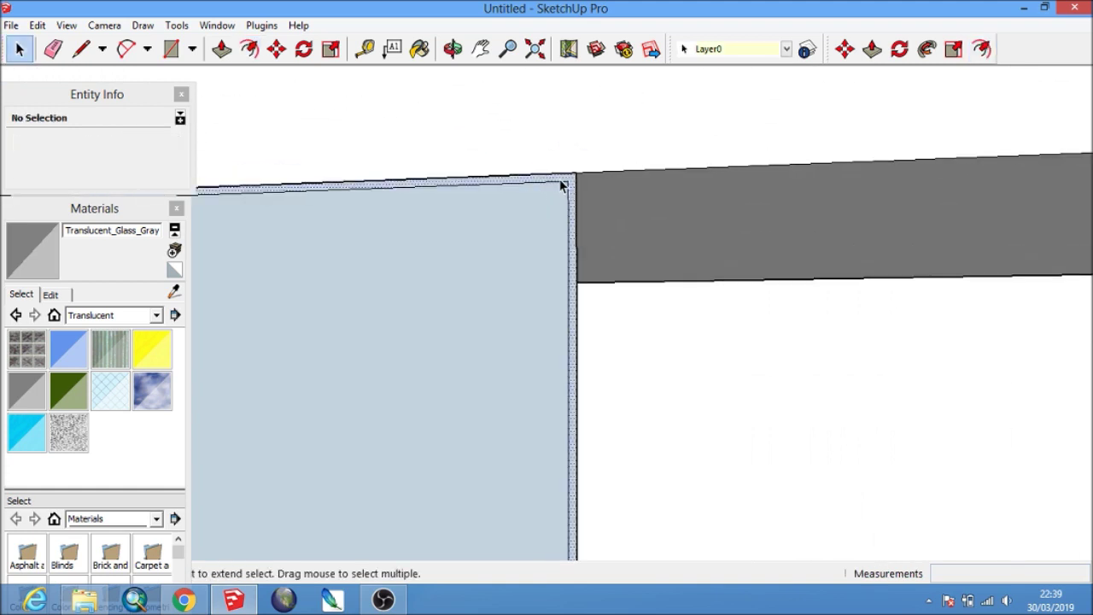
{"action": "left_click", "coordinate": [566, 184]}
{"action": "left_click", "coordinate": [577, 189]}
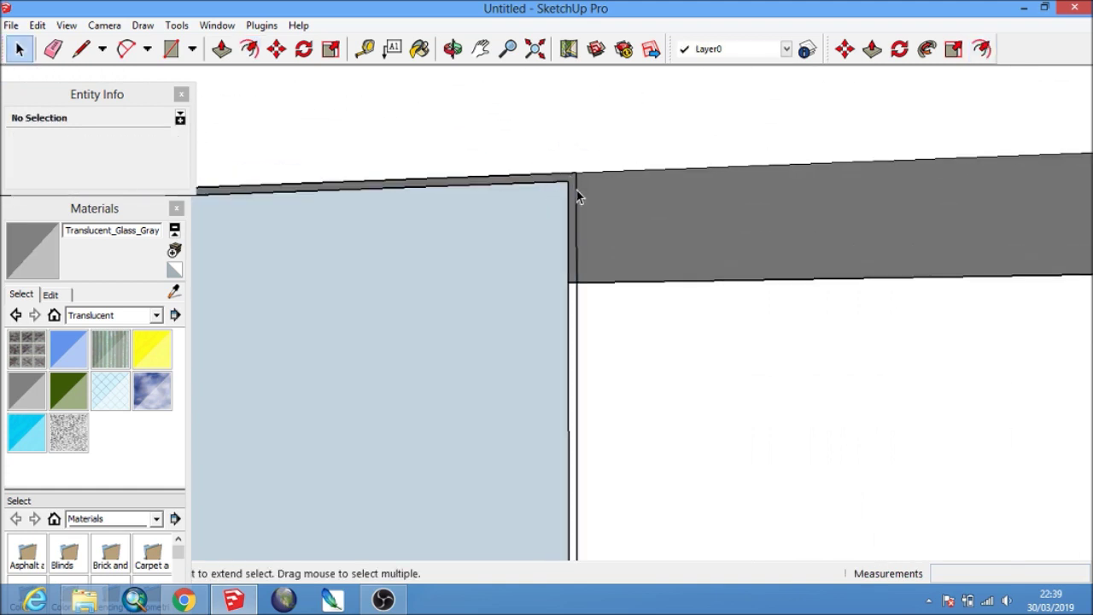
{"action": "scroll", "coordinate": [546, 228], "scroll_direction": "down", "scroll_amount": 1}
{"action": "scroll", "coordinate": [564, 260], "scroll_direction": "down", "scroll_amount": 1}
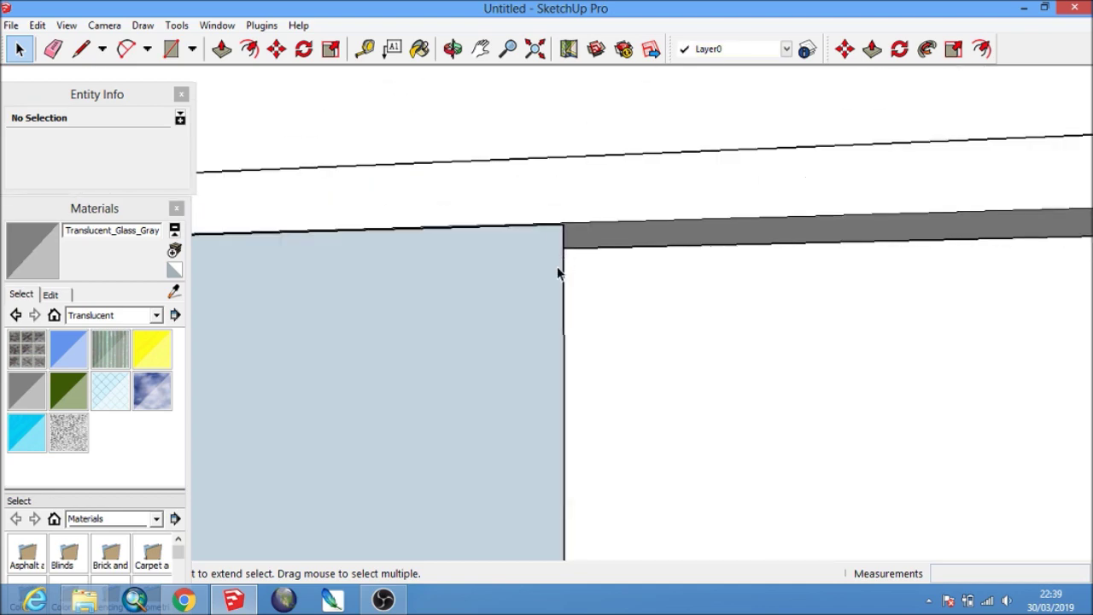
{"action": "scroll", "coordinate": [523, 390], "scroll_direction": "down", "scroll_amount": 2}
{"action": "middle_click_drag", "start_coordinate": [523, 391], "coordinate": [537, 248], "text": "shift"}
Push/Pull the panel face out to a 3 cm thickness.
{"action": "left_click", "coordinate": [222, 48]}
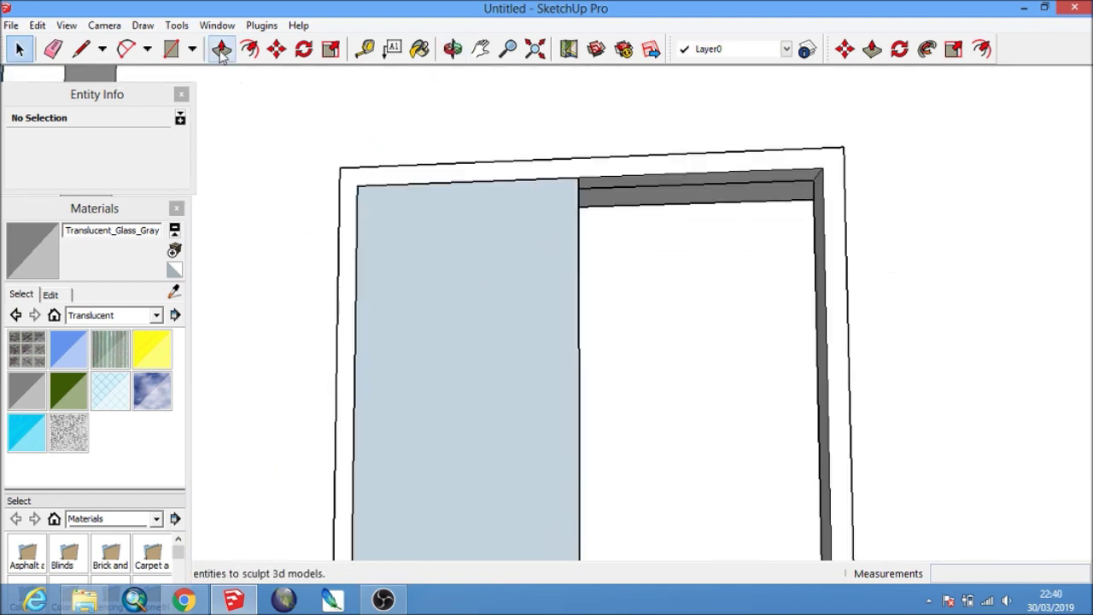
{"action": "left_click", "coordinate": [427, 231]}
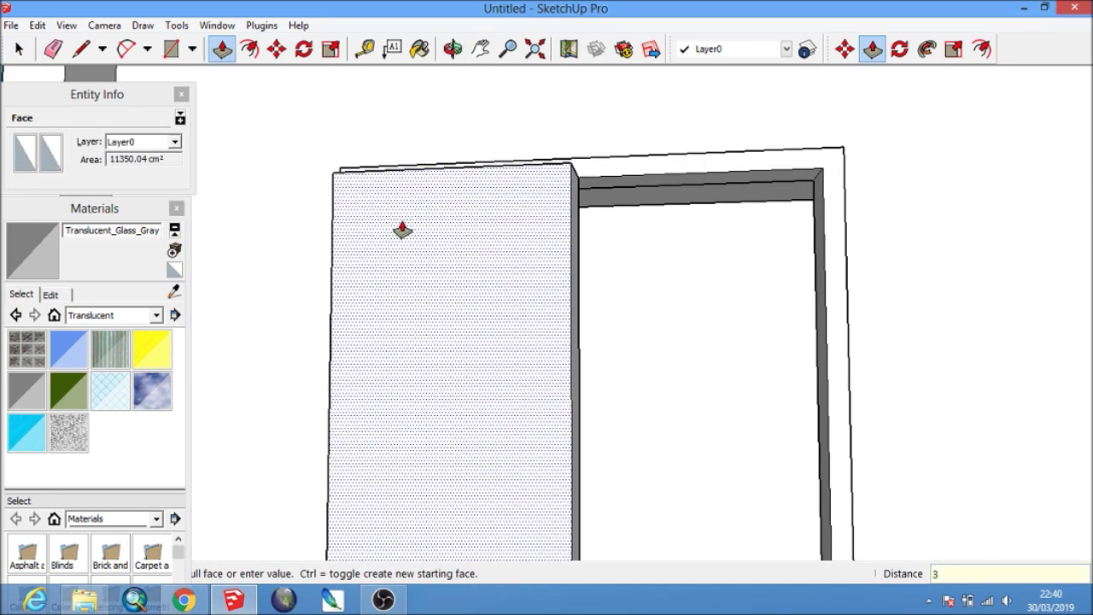
{"action": "key", "text": "Return"}
{"action": "scroll", "coordinate": [239, 64], "scroll_direction": "down", "scroll_amount": 2}
{"action": "scroll", "coordinate": [428, 239], "scroll_direction": "down", "scroll_amount": 1}
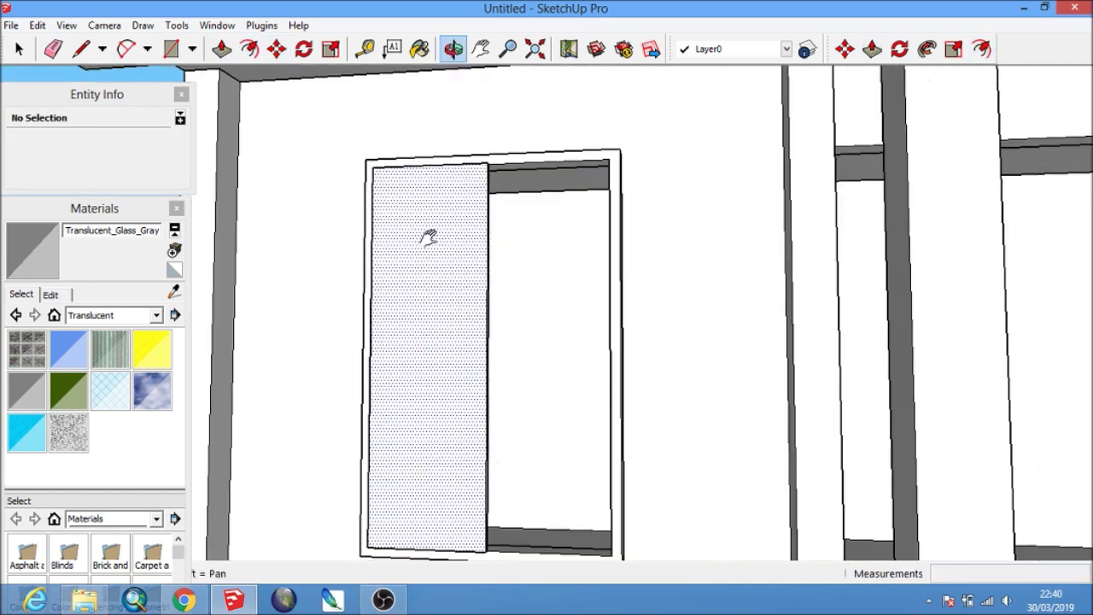
{"action": "middle_click_drag", "start_coordinate": [428, 240], "coordinate": [417, 222], "text": "shift"}
Offset the panel face inward by 8 to form the sash border.
{"action": "key", "text": "f"}
{"action": "left_click", "coordinate": [436, 149]}
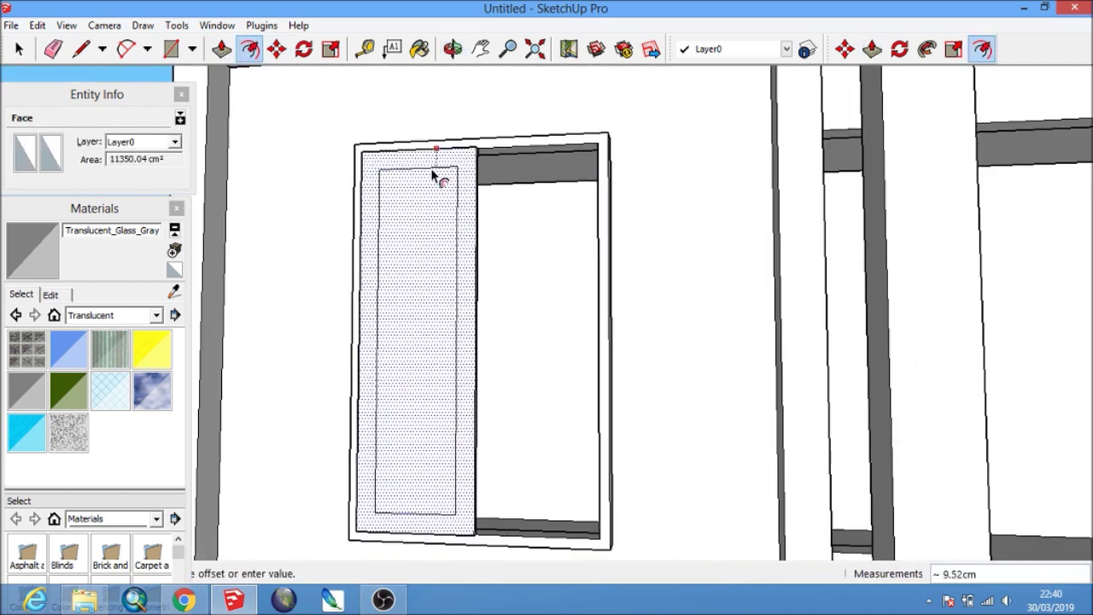
{"action": "key", "text": "Return"}
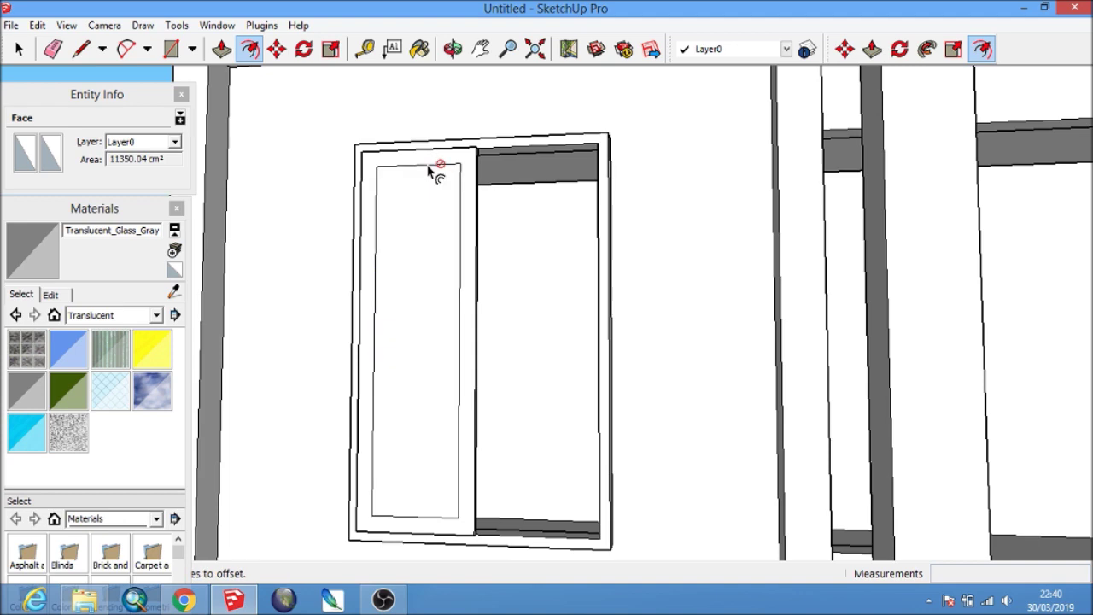
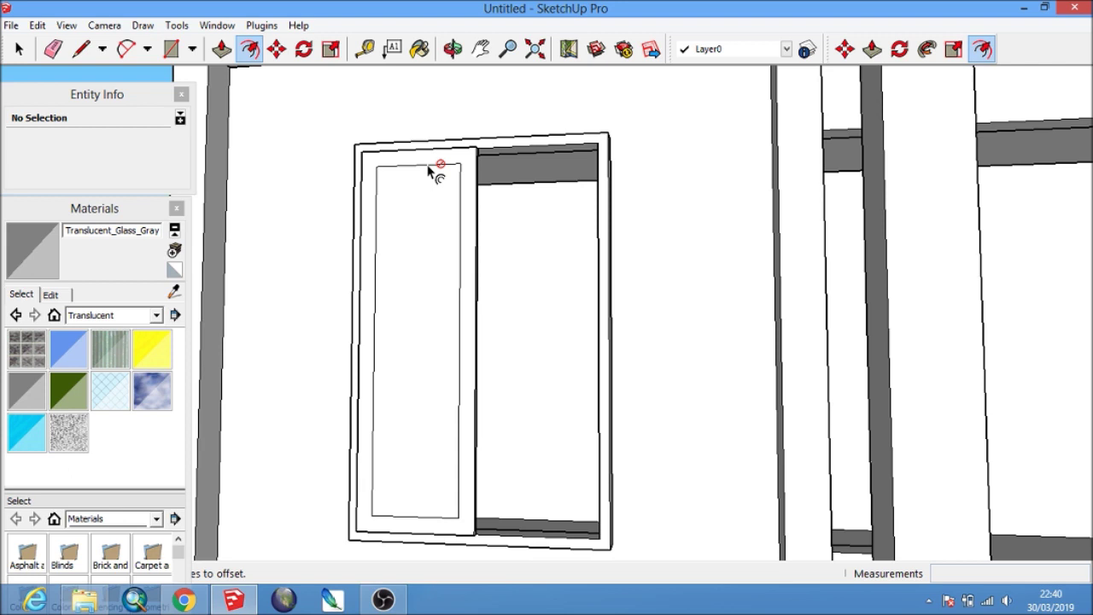
Draw horizontal dividing lines across the door leaf's glass panel.
{"action": "left_click", "coordinate": [430, 172]}
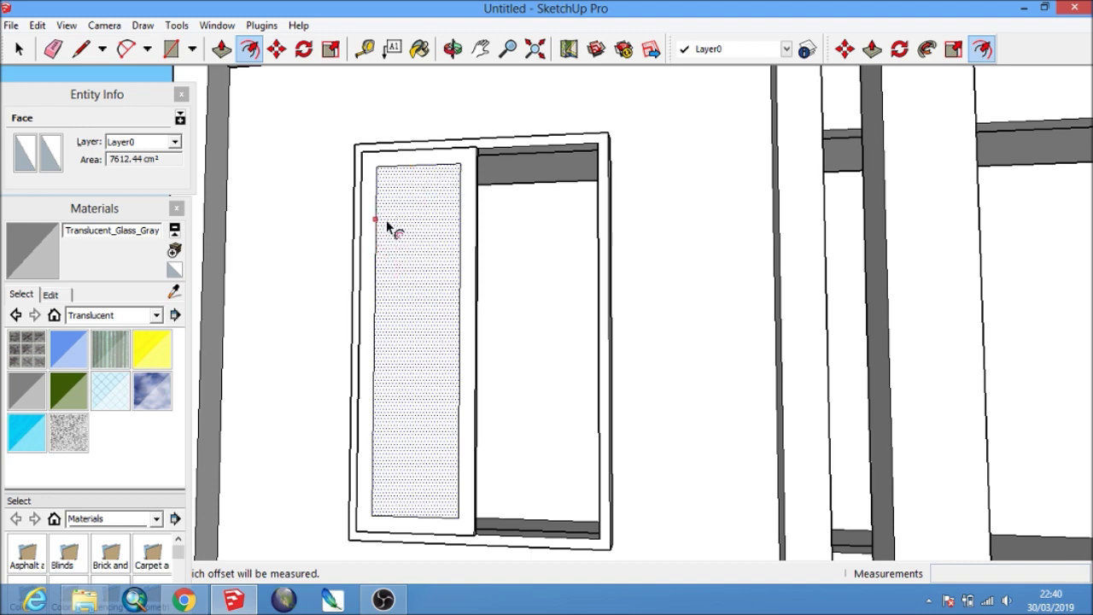
{"action": "key", "text": "l"}
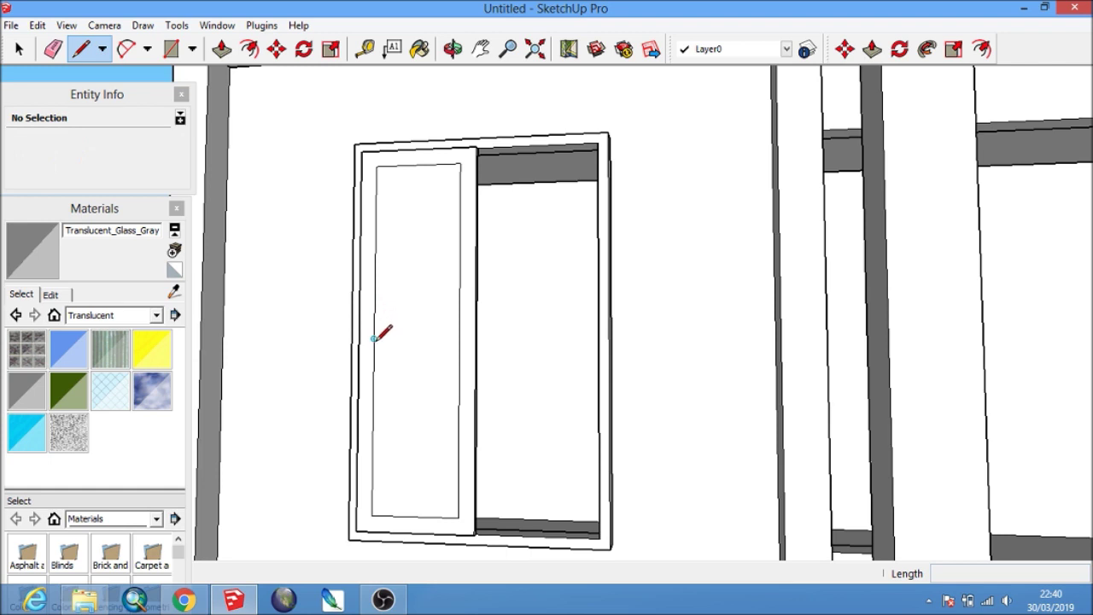
{"action": "left_click", "coordinate": [373, 339]}
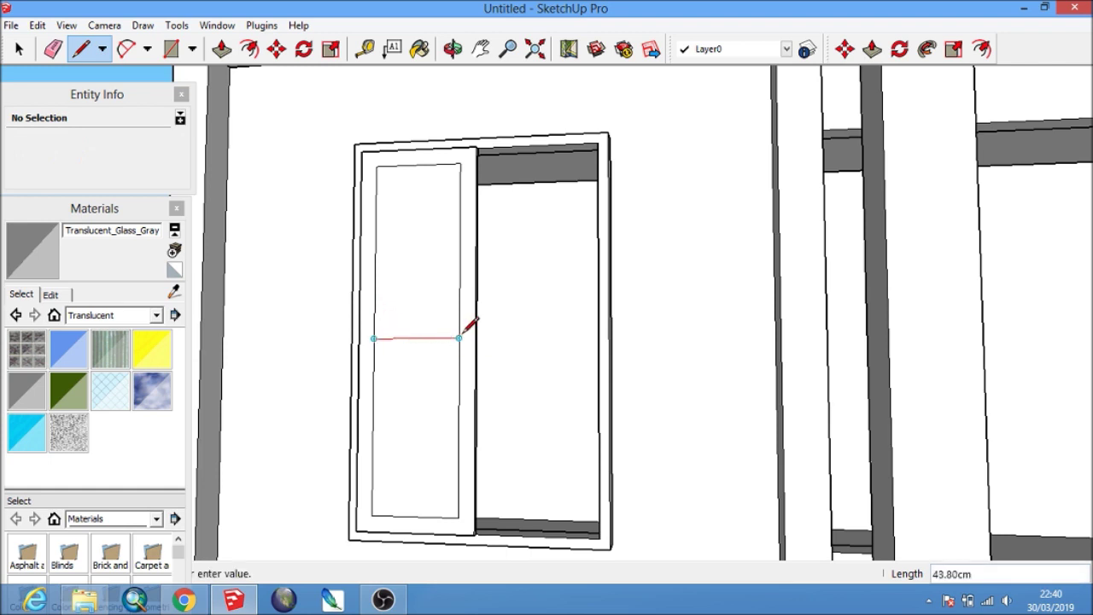
{"action": "left_click", "coordinate": [375, 252]}
{"action": "left_click", "coordinate": [460, 251]}
{"action": "left_click", "coordinate": [373, 427]}
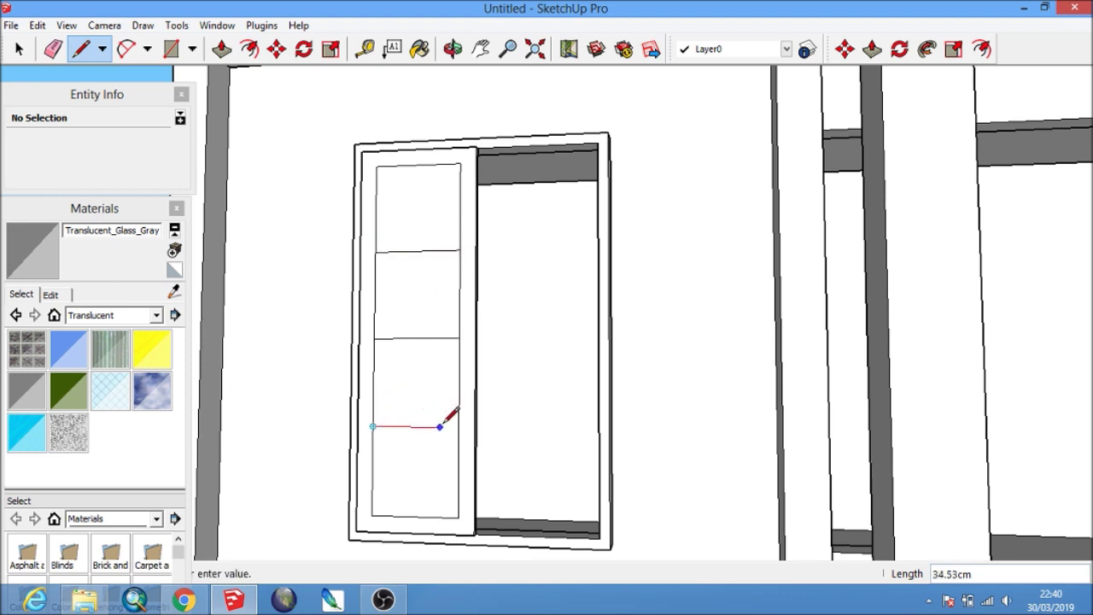
{"action": "left_click", "coordinate": [459, 427]}
{"action": "mouse_move", "coordinate": [459, 426]}
{"action": "middle_mouse_down"}
{"action": "mouse_move", "coordinate": [385, 434]}
{"action": "mouse_move", "coordinate": [416, 243]}
{"action": "middle_mouse_up"}
Move-copy the dividing lines upward with Ctrl to form the horizontal bars.
{"action": "key", "text": "space"}
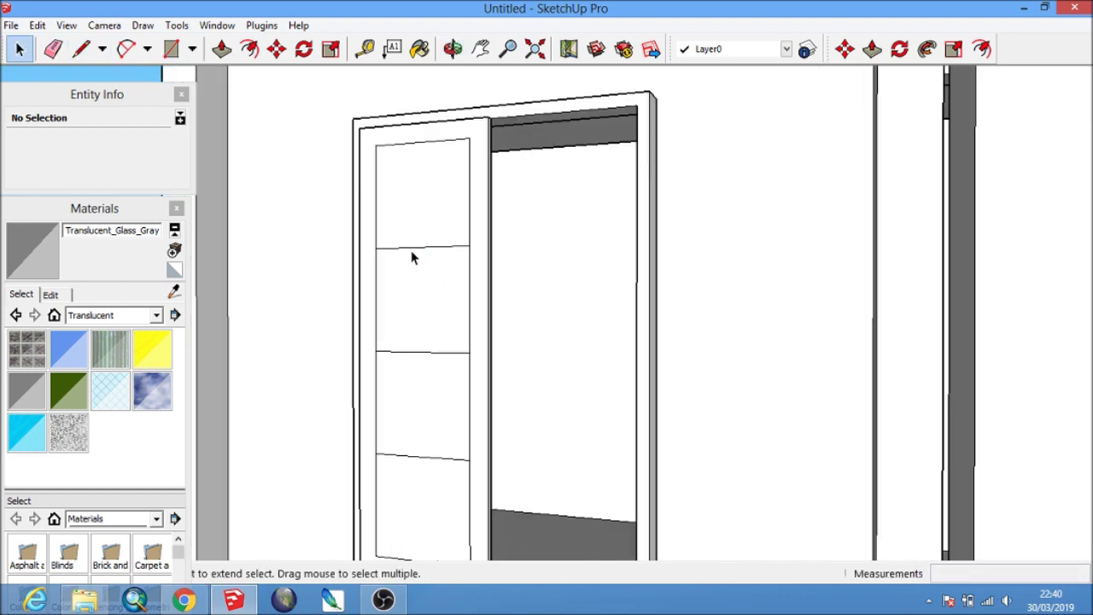
{"action": "left_click", "coordinate": [407, 243]}
{"action": "left_click", "coordinate": [400, 248]}
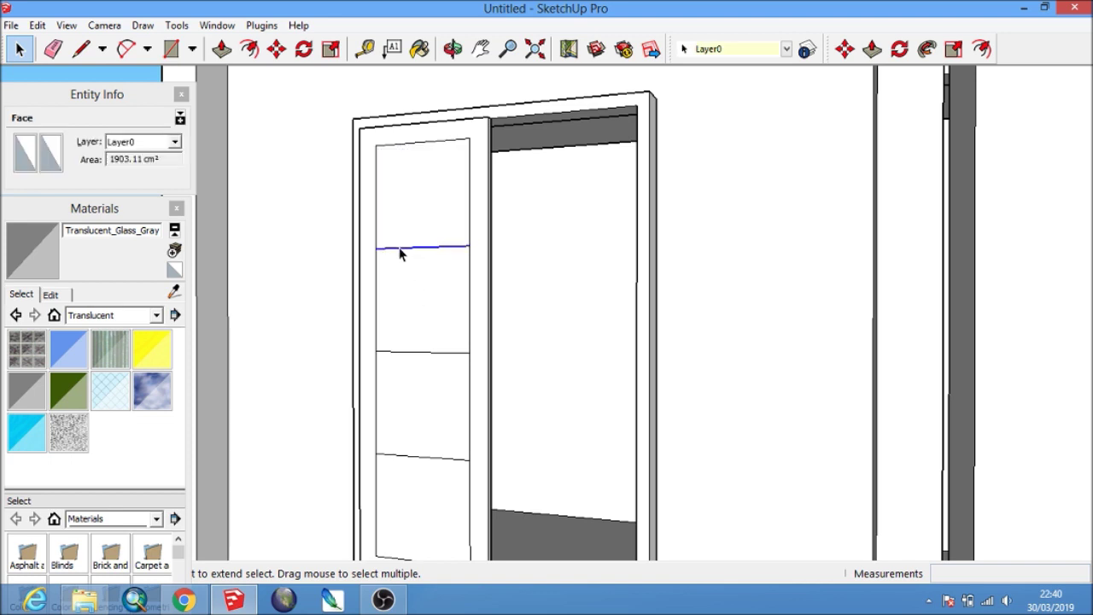
{"action": "left_click", "coordinate": [421, 353], "text": "shift"}
{"action": "middle_click_drag", "start_coordinate": [471, 428], "coordinate": [432, 374], "text": "shift"}
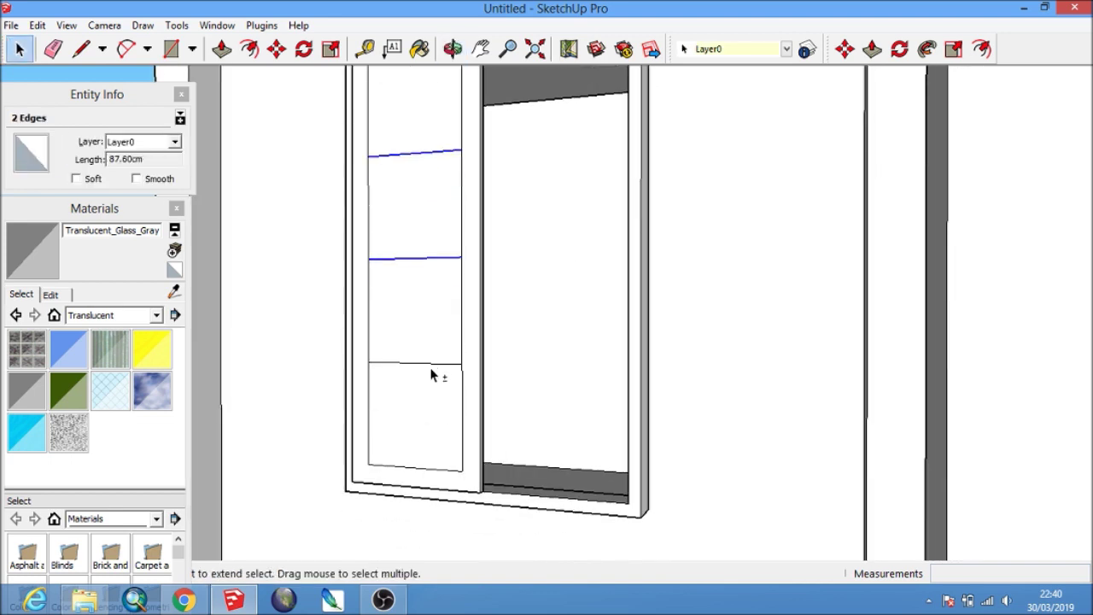
{"action": "left_click", "coordinate": [276, 49]}
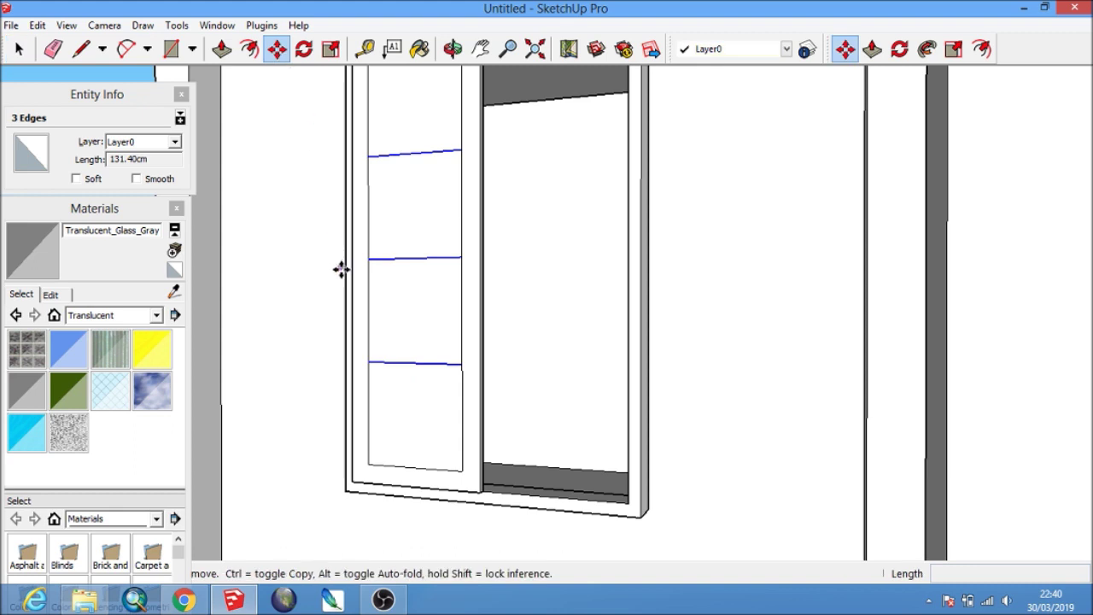
{"action": "left_click", "coordinate": [396, 329]}
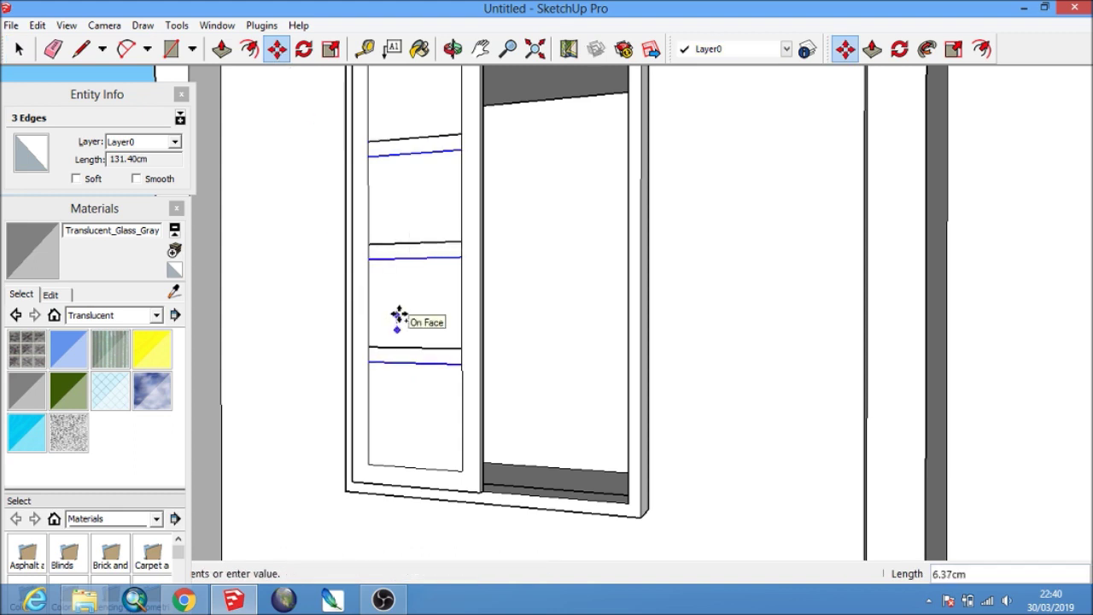
{"action": "key", "text": "Return"}
{"action": "middle_click_drag", "start_coordinate": [399, 316], "coordinate": [447, 317]}
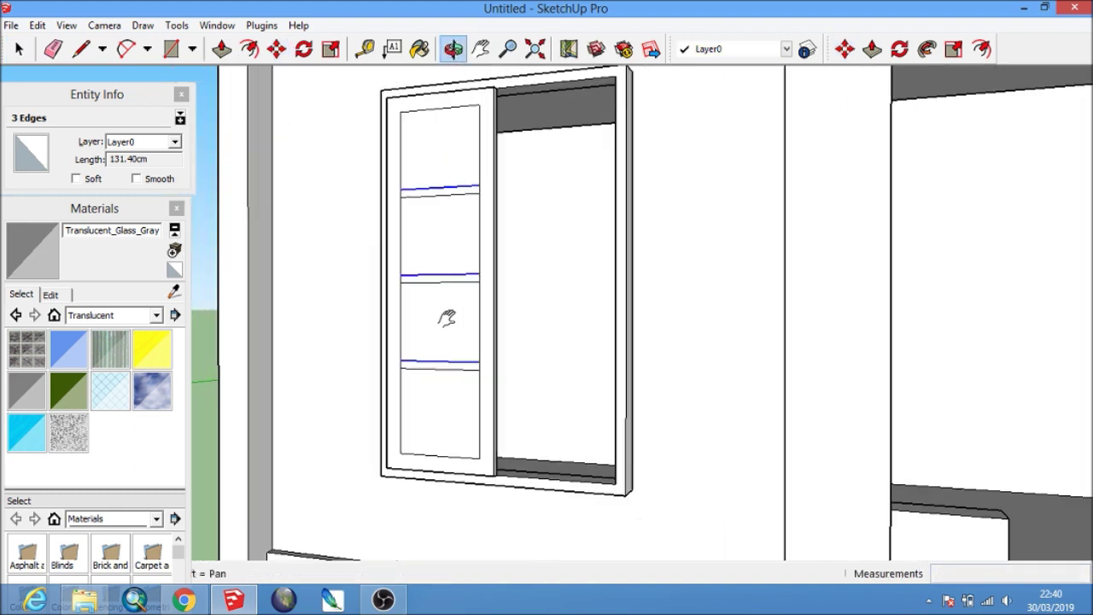
Erase the stray edges between the bars, leaving four separate glass panes.
{"action": "left_click", "coordinate": [53, 49]}
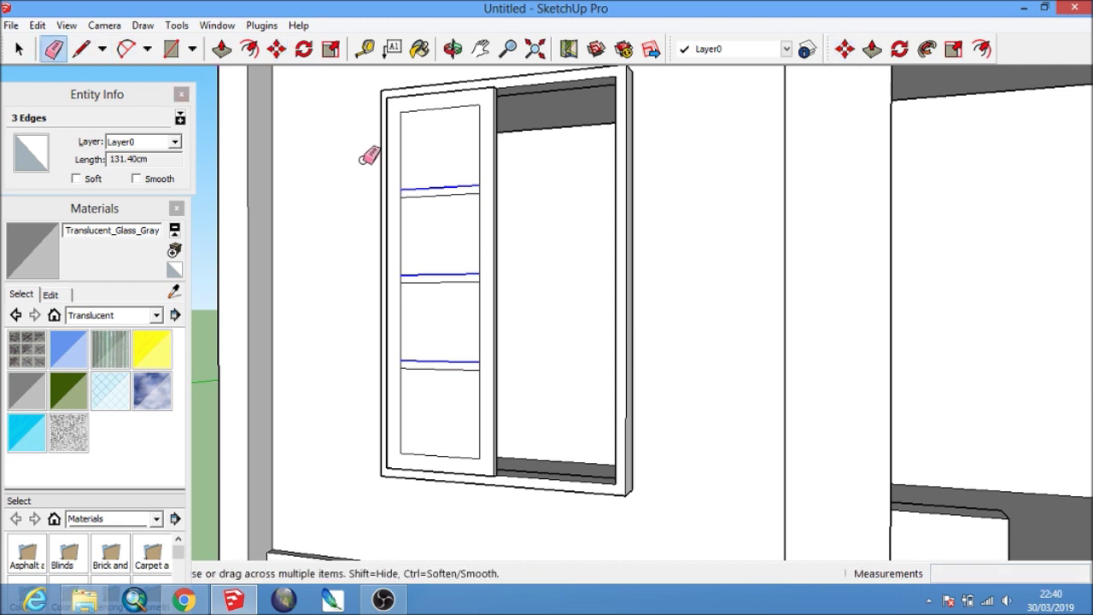
{"action": "scroll", "coordinate": [371, 151], "scroll_direction": "up", "scroll_amount": 3}
{"action": "scroll", "coordinate": [399, 194], "scroll_direction": "up", "scroll_amount": 2}
{"action": "key", "text": "Escape"}
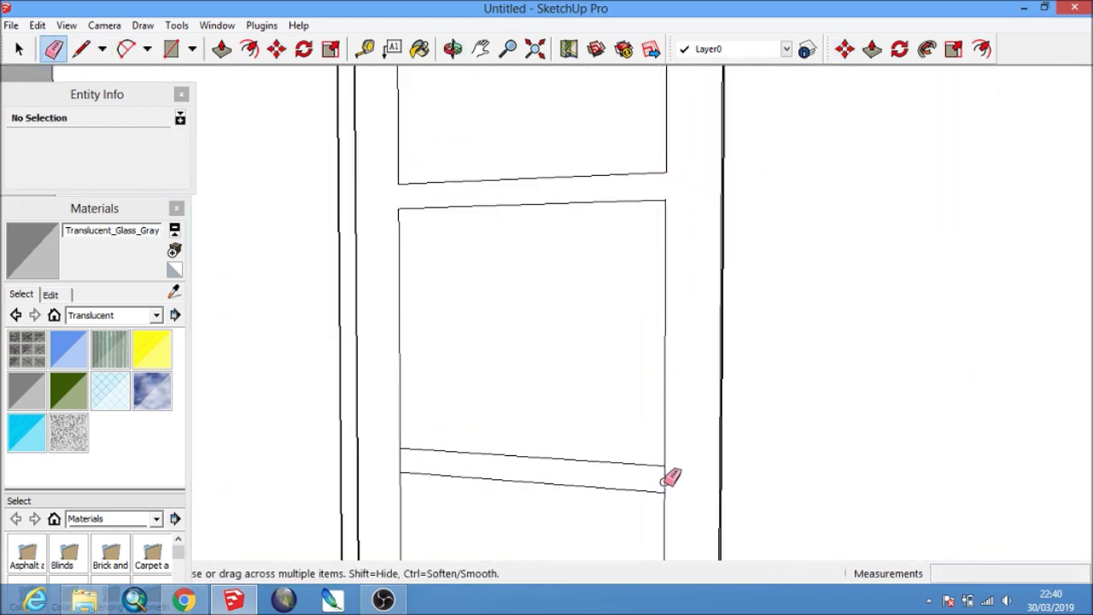
{"action": "mouse_move", "coordinate": [406, 455]}
{"action": "middle_mouse_down"}
{"action": "mouse_move", "coordinate": [452, 464]}
{"action": "mouse_move", "coordinate": [490, 396]}
{"action": "mouse_move", "coordinate": [584, 463]}
{"action": "middle_mouse_up"}
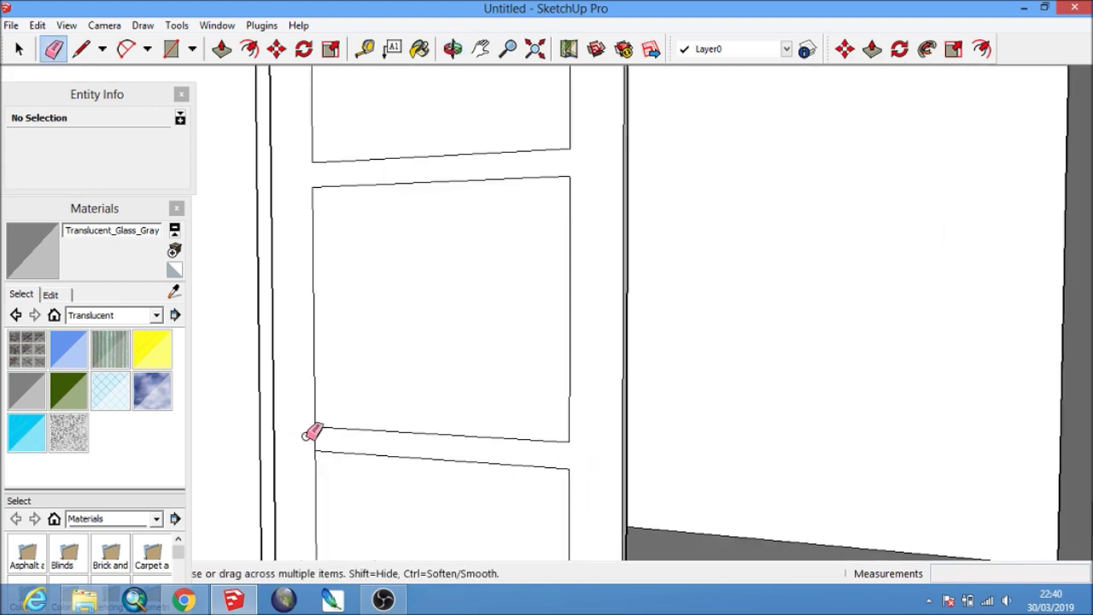
{"action": "scroll", "coordinate": [359, 341], "scroll_direction": "down", "scroll_amount": 3}
{"action": "scroll", "coordinate": [416, 249], "scroll_direction": "down", "scroll_amount": 3}
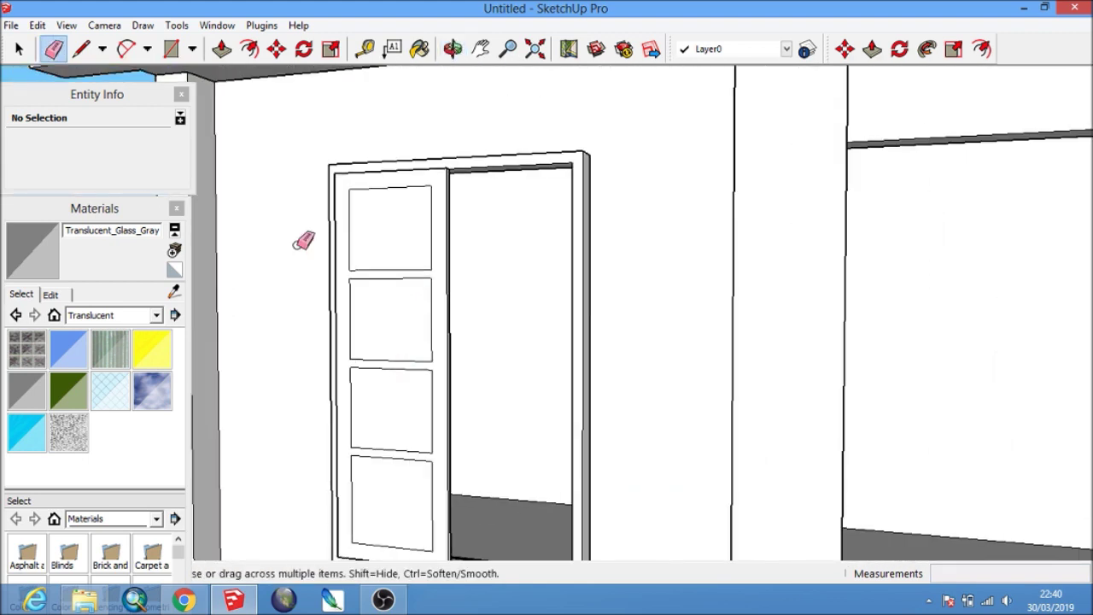
Push/Pull the door's panes in by 1 cm.
{"action": "left_click", "coordinate": [224, 51]}
{"action": "left_click", "coordinate": [380, 231]}
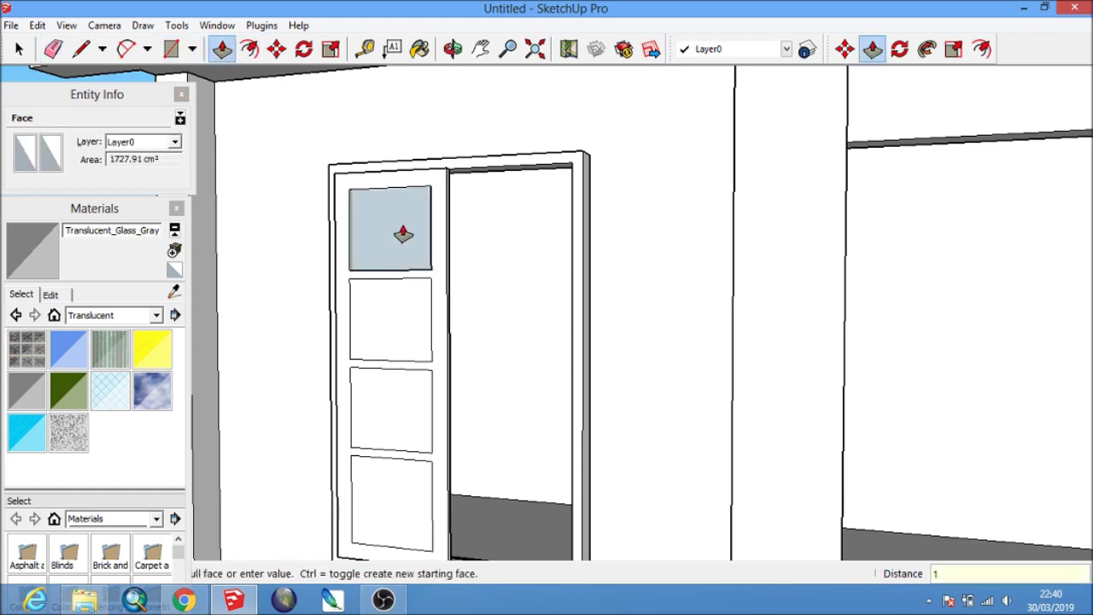
{"action": "key", "text": "Return"}
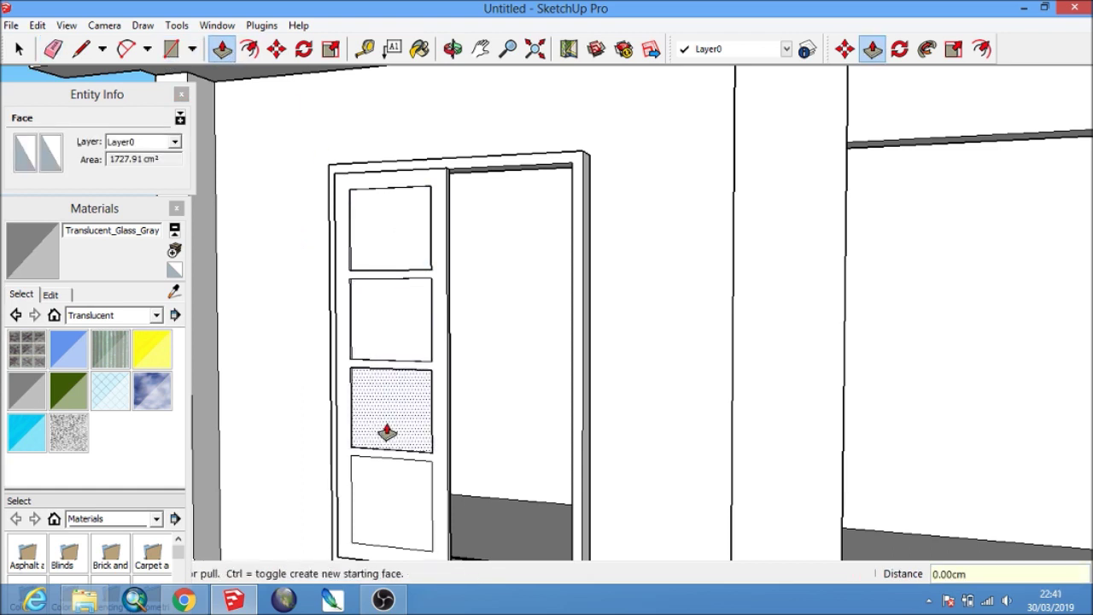
{"action": "middle_click_drag", "start_coordinate": [378, 500], "coordinate": [432, 467]}
{"action": "key", "text": "F4"}
Select the whole door leaf and make it a group.
{"action": "key", "text": "space"}
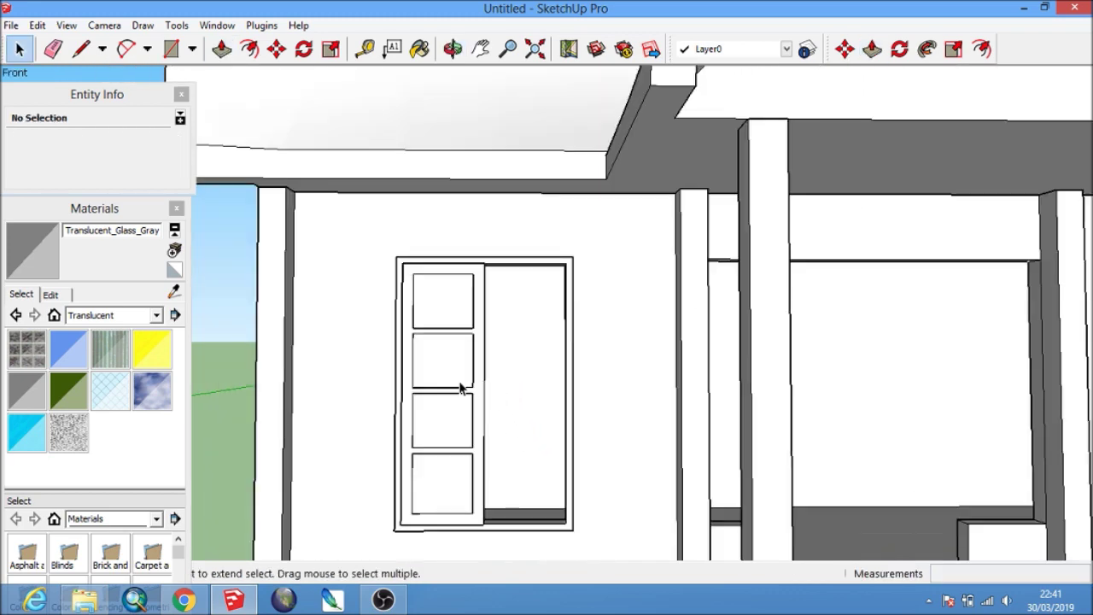
{"action": "left_click", "coordinate": [458, 383]}
{"action": "right_click", "coordinate": [461, 386]}
{"action": "left_click", "coordinate": [499, 254]}
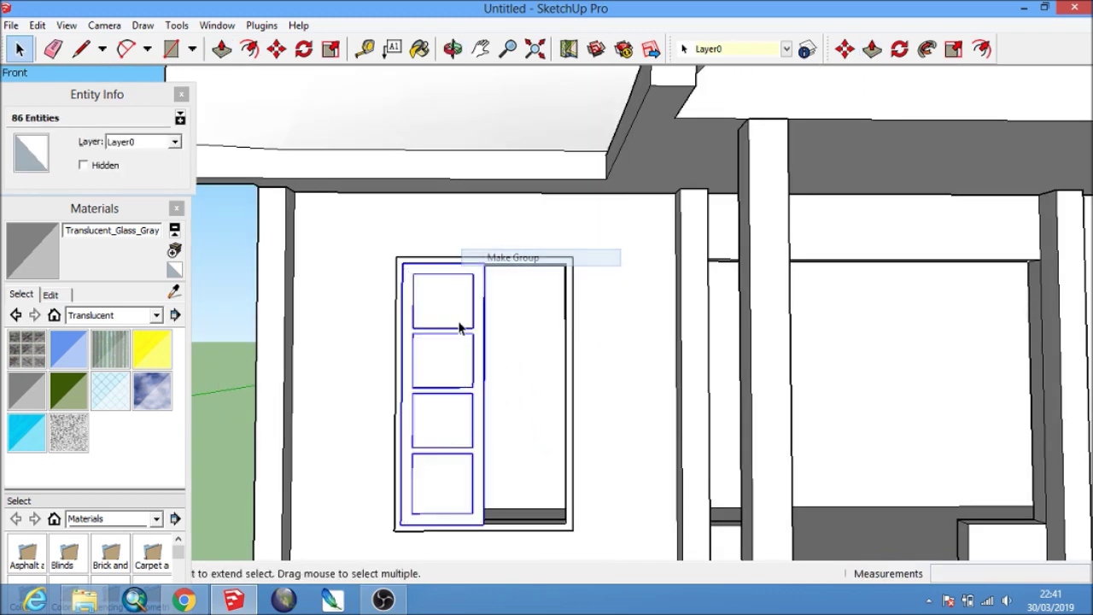
{"action": "scroll", "coordinate": [442, 393], "scroll_direction": "up", "scroll_amount": 2}
{"action": "scroll", "coordinate": [441, 470], "scroll_direction": "up", "scroll_amount": 3}
{"action": "scroll", "coordinate": [441, 471], "scroll_direction": "up", "scroll_amount": 2}
Copy the door leaf beside the original and begin moving both doors along the green axis.
{"action": "key", "text": "m"}
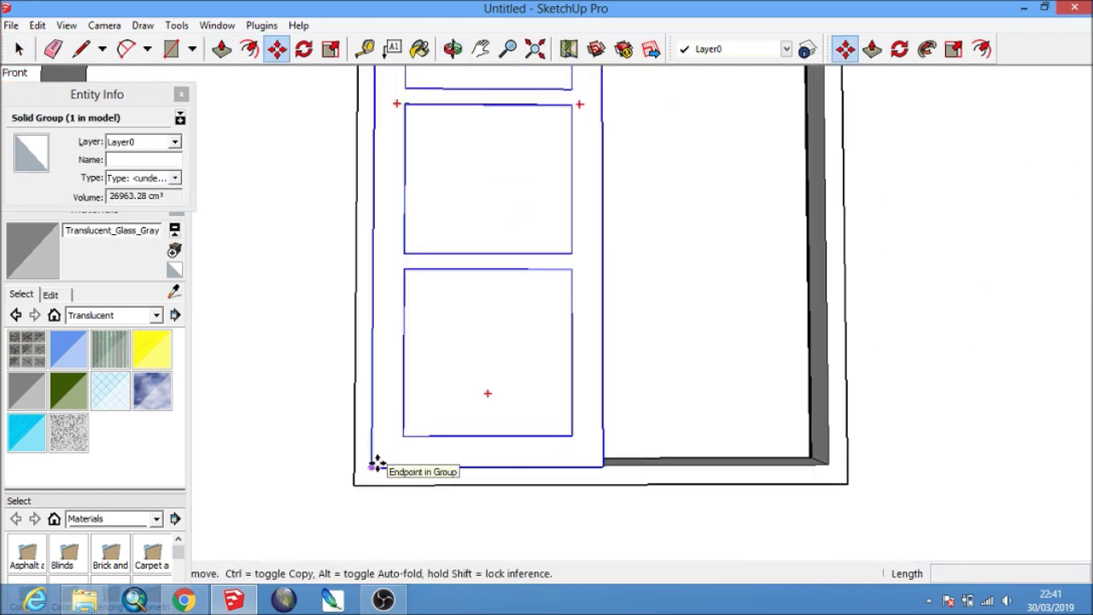
{"action": "left_click", "coordinate": [371, 468]}
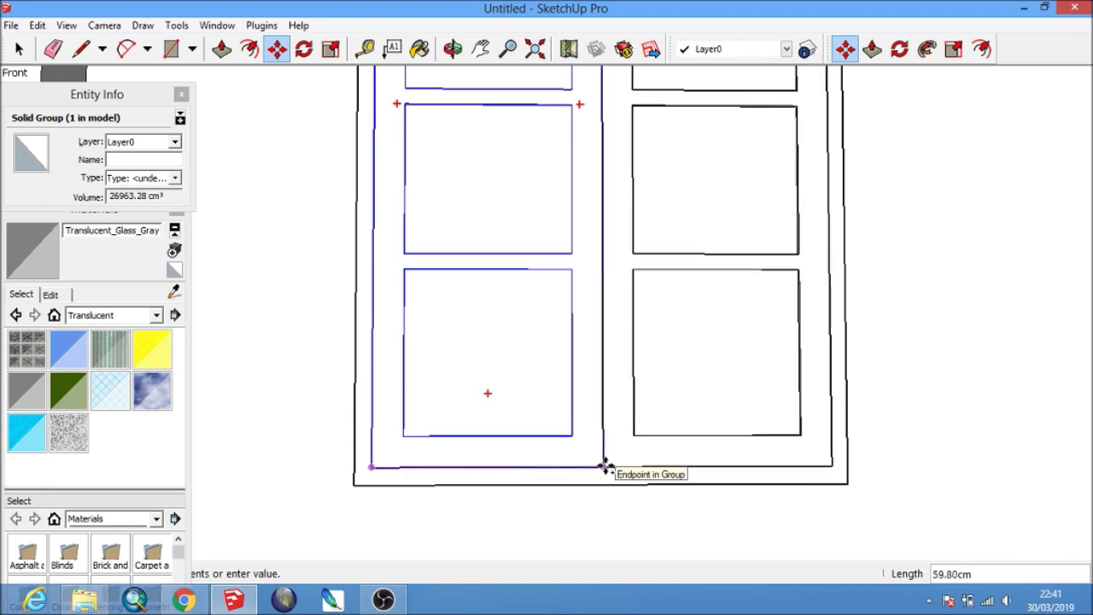
{"action": "left_click", "coordinate": [605, 467]}
{"action": "scroll", "coordinate": [604, 461], "scroll_direction": "down", "scroll_amount": 3}
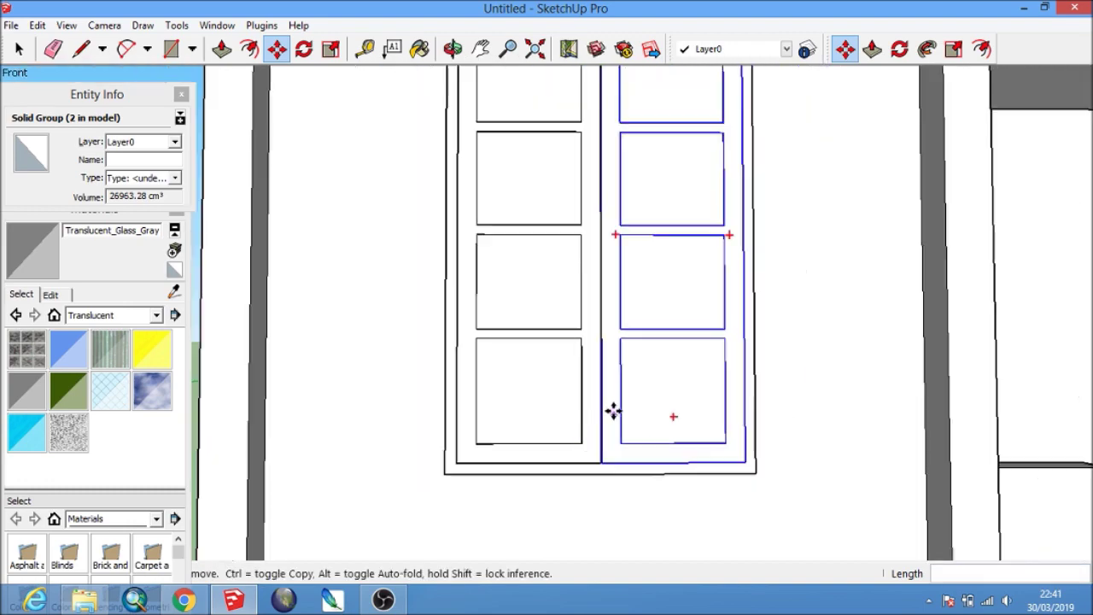
{"action": "key", "text": "space"}
{"action": "mouse_move", "coordinate": [558, 383]}
{"action": "middle_mouse_down"}
{"action": "mouse_move", "coordinate": [617, 437]}
{"action": "mouse_move", "coordinate": [774, 471]}
{"action": "middle_mouse_up"}
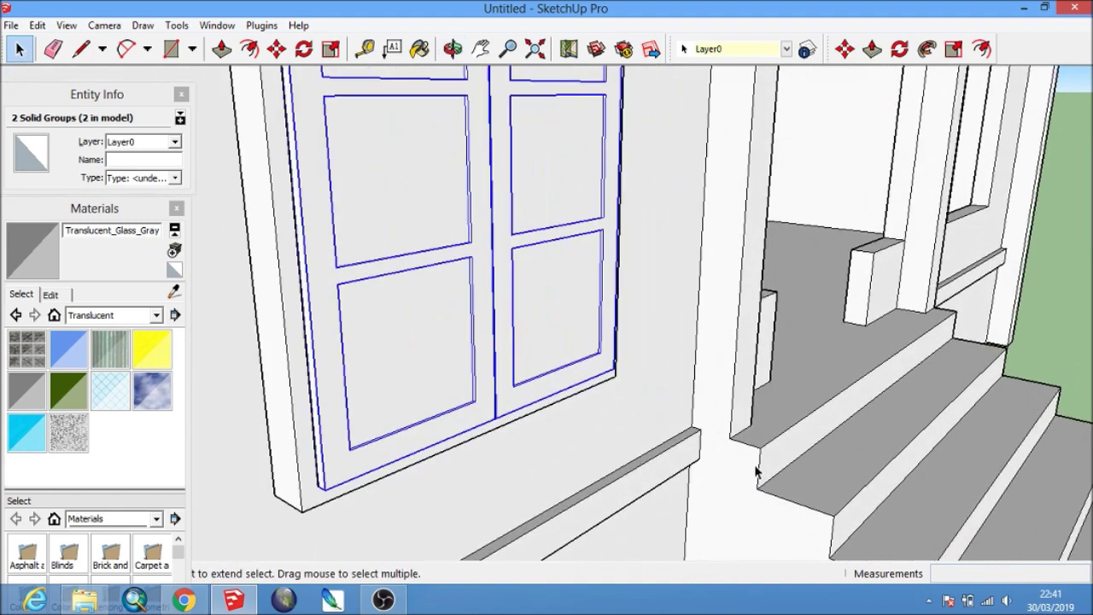
{"action": "key", "text": "m"}
{"action": "left_click", "coordinate": [769, 523]}
{"action": "type", "text": "3.2"}
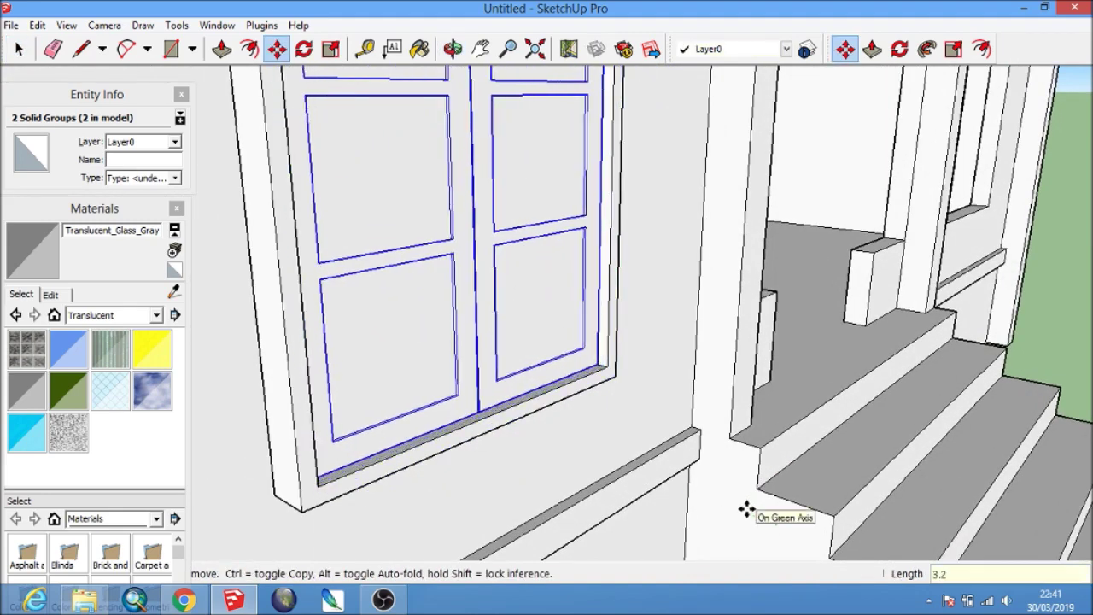
Shift the doors 3.2 along the green axis and group them with the outer frame.
{"action": "key", "text": "Return"}
{"action": "key", "text": "space"}
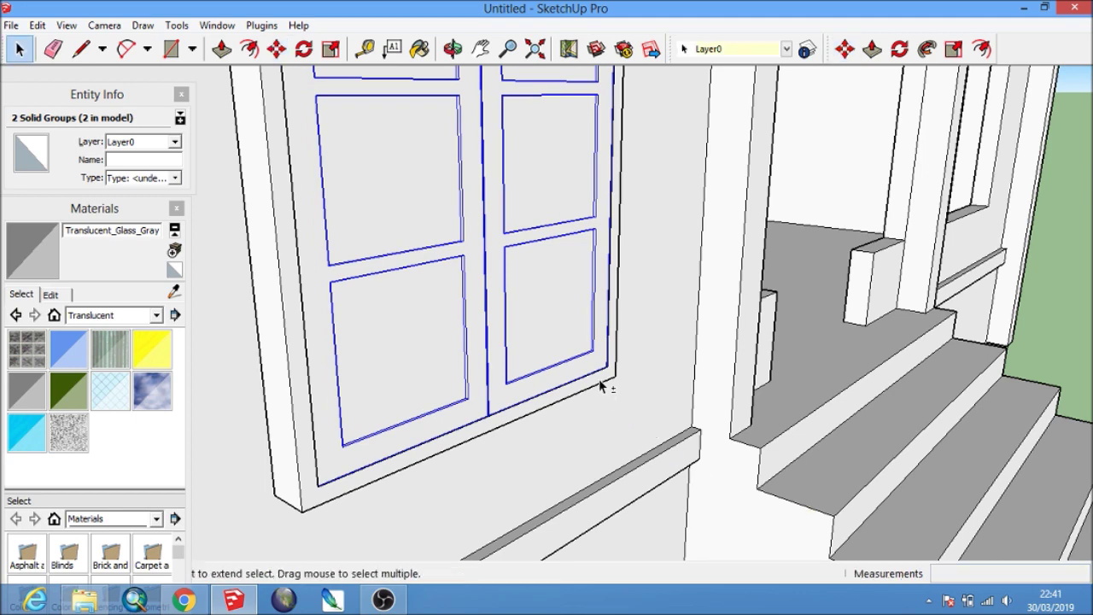
{"action": "left_click", "coordinate": [601, 387], "text": "shift"}
{"action": "right_click", "coordinate": [601, 387]}
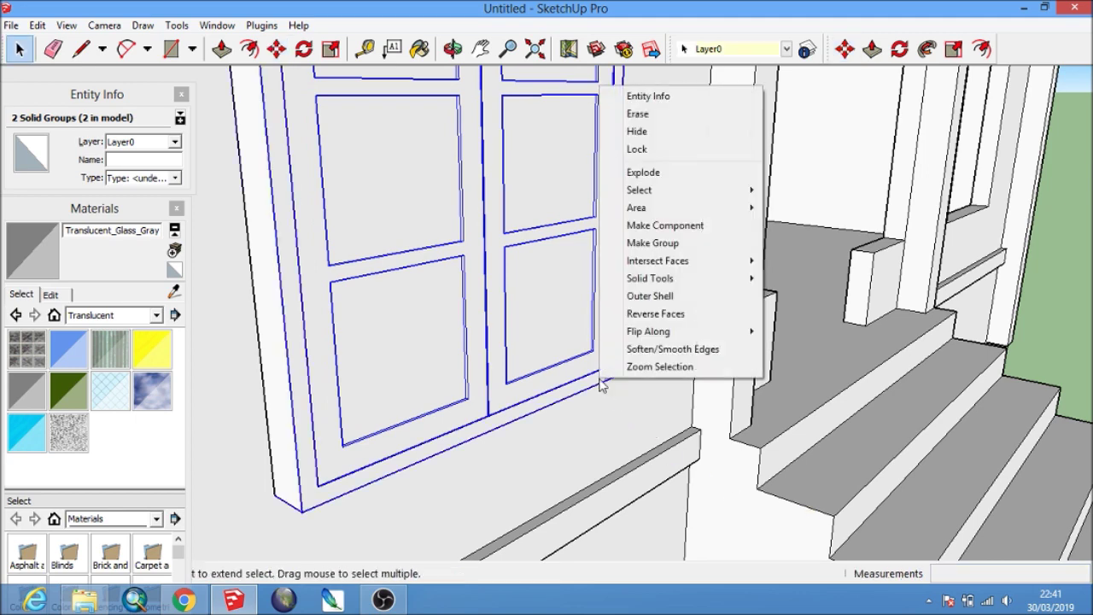
{"action": "left_click", "coordinate": [652, 243]}
Move the copied window group by a typed distance.
{"action": "middle_click_drag", "start_coordinate": [432, 373], "coordinate": [568, 358]}
{"action": "key", "text": "m"}
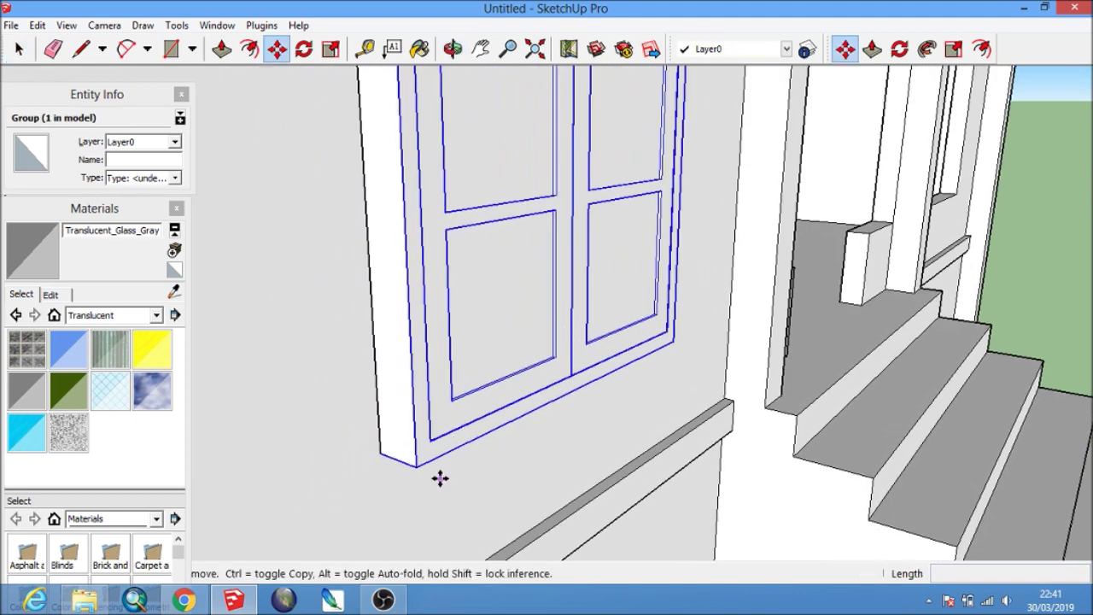
{"action": "left_click", "coordinate": [416, 466]}
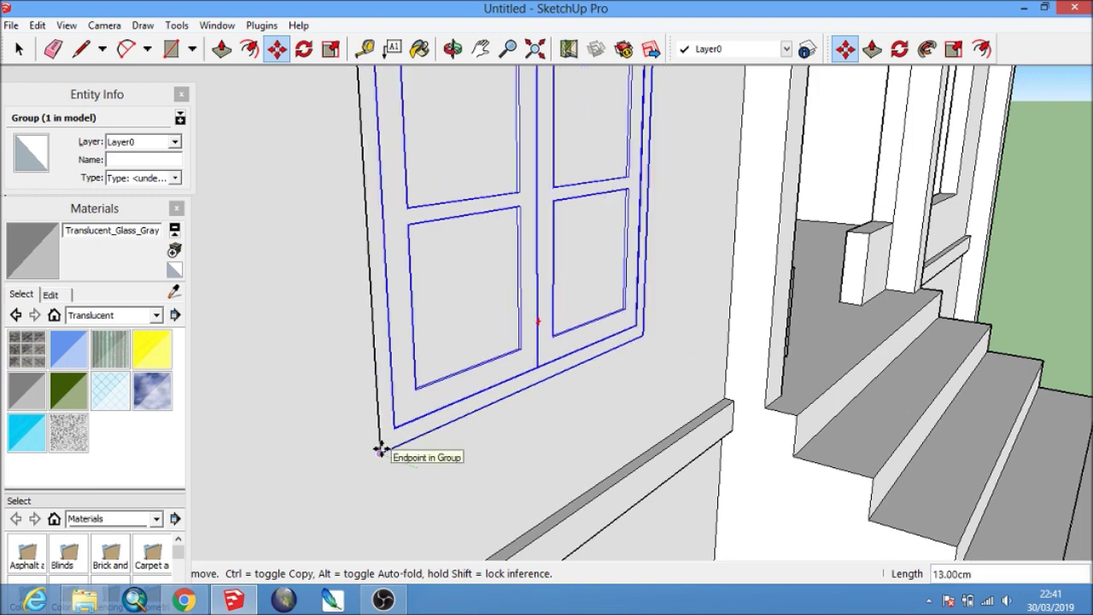
{"action": "type", "text": "14"}
{"action": "key", "text": "Return"}
Snap the window's lower-left corner onto the matching endpoint right of the porch.
{"action": "middle_click_drag", "start_coordinate": [390, 415], "coordinate": [451, 403]}
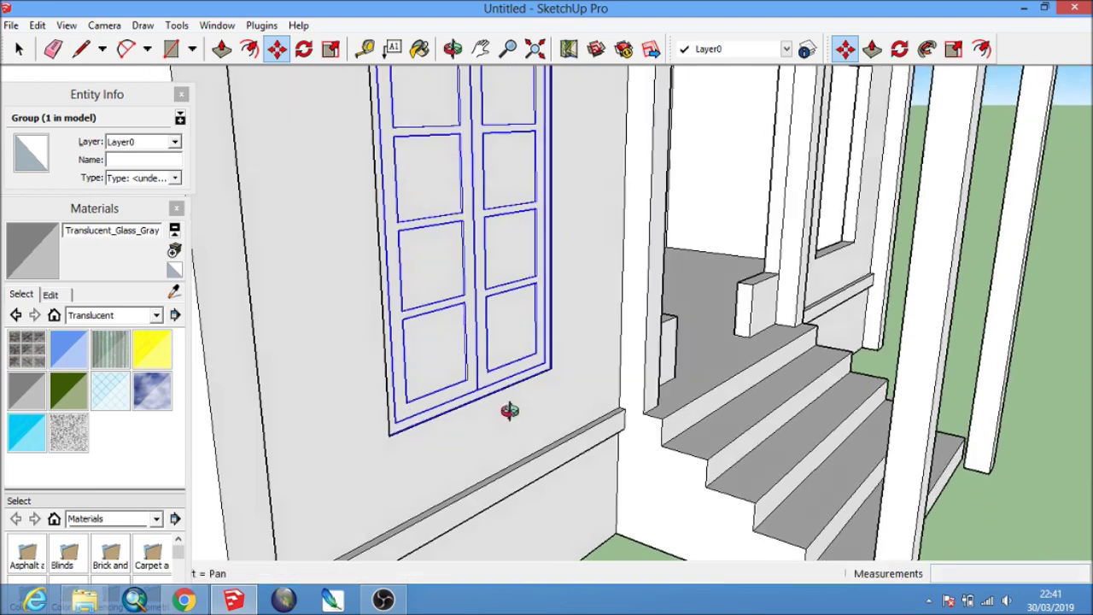
{"action": "scroll", "coordinate": [332, 327], "scroll_direction": "up", "scroll_amount": 2}
{"action": "scroll", "coordinate": [384, 391], "scroll_direction": "down", "scroll_amount": 3}
{"action": "middle_click_drag", "start_coordinate": [384, 390], "coordinate": [342, 378]}
{"action": "scroll", "coordinate": [334, 419], "scroll_direction": "up", "scroll_amount": 2}
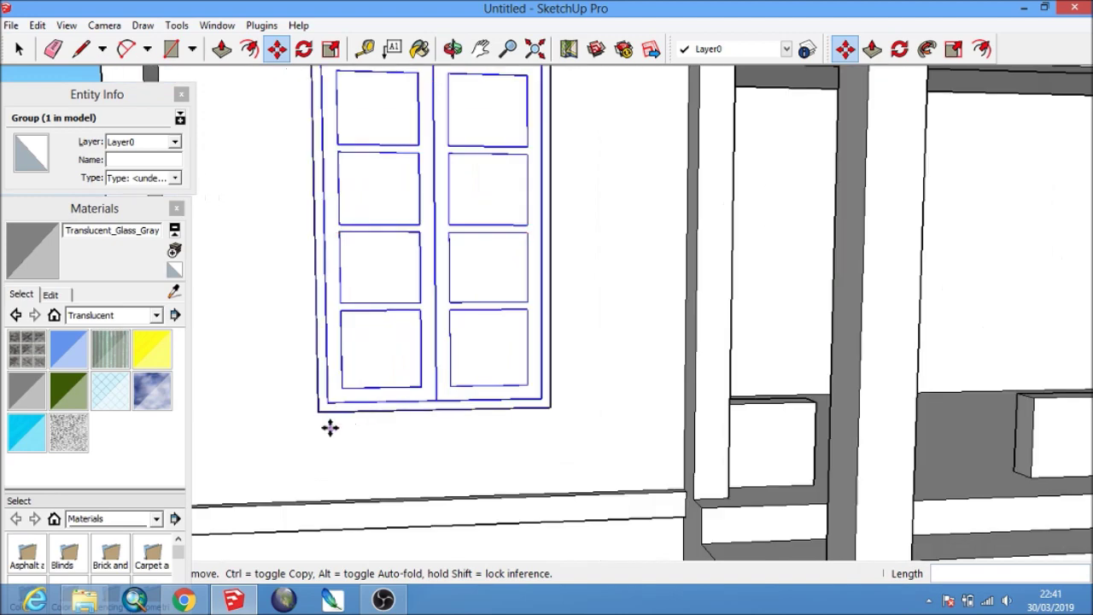
{"action": "scroll", "coordinate": [312, 416], "scroll_direction": "up", "scroll_amount": 1}
{"action": "left_click", "coordinate": [313, 405]}
{"action": "scroll", "coordinate": [383, 378], "scroll_direction": "down", "scroll_amount": 3}
{"action": "middle_click_drag", "start_coordinate": [384, 378], "coordinate": [384, 415], "text": "shift"}
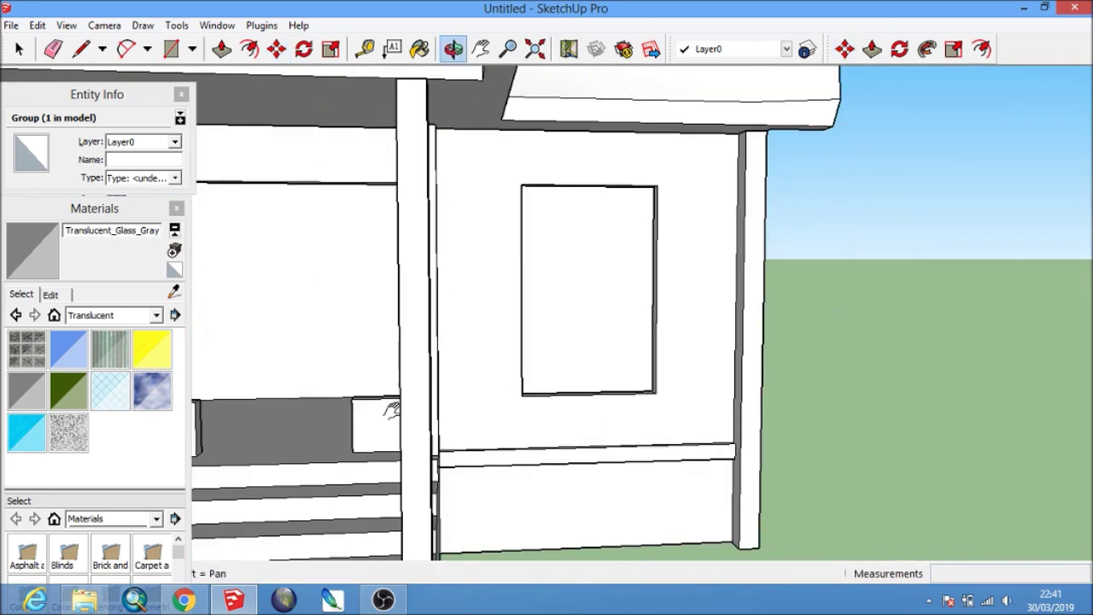
{"action": "scroll", "coordinate": [485, 425], "scroll_direction": "down", "scroll_amount": 2}
{"action": "scroll", "coordinate": [485, 424], "scroll_direction": "up", "scroll_amount": 3}
{"action": "scroll", "coordinate": [476, 381], "scroll_direction": "up", "scroll_amount": 2}
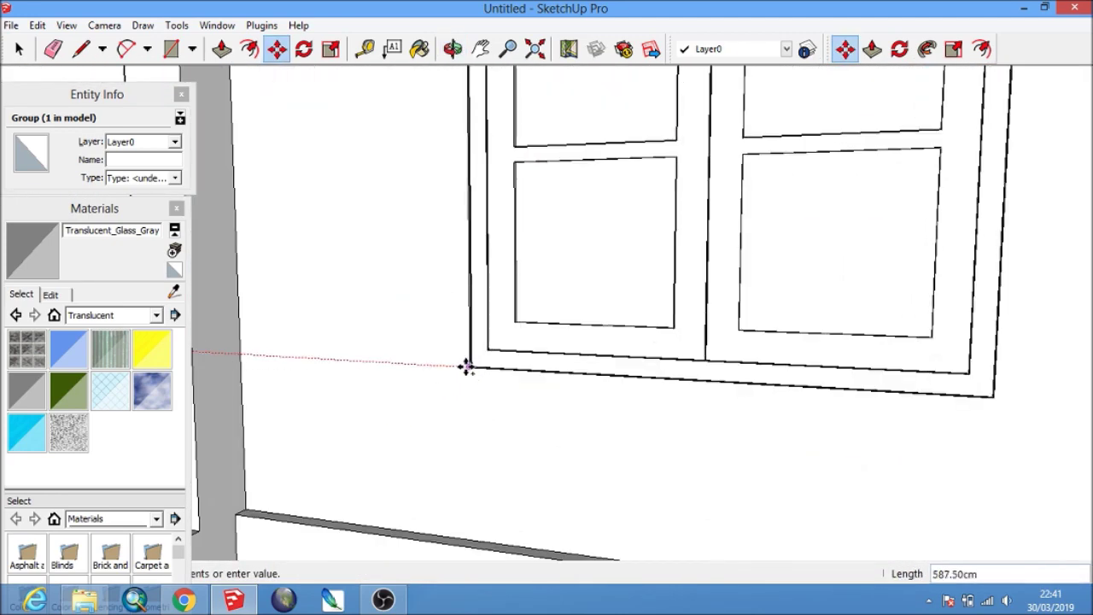
{"action": "left_click", "coordinate": [468, 364]}
{"action": "scroll", "coordinate": [468, 377], "scroll_direction": "down", "scroll_amount": 3}
{"action": "scroll", "coordinate": [468, 377], "scroll_direction": "down", "scroll_amount": 2}
Check the window placement from the porch's three-quarter view and begin a rectangle in the door opening.
{"action": "key", "text": "space"}
{"action": "scroll", "coordinate": [674, 442], "scroll_direction": "up", "scroll_amount": 2}
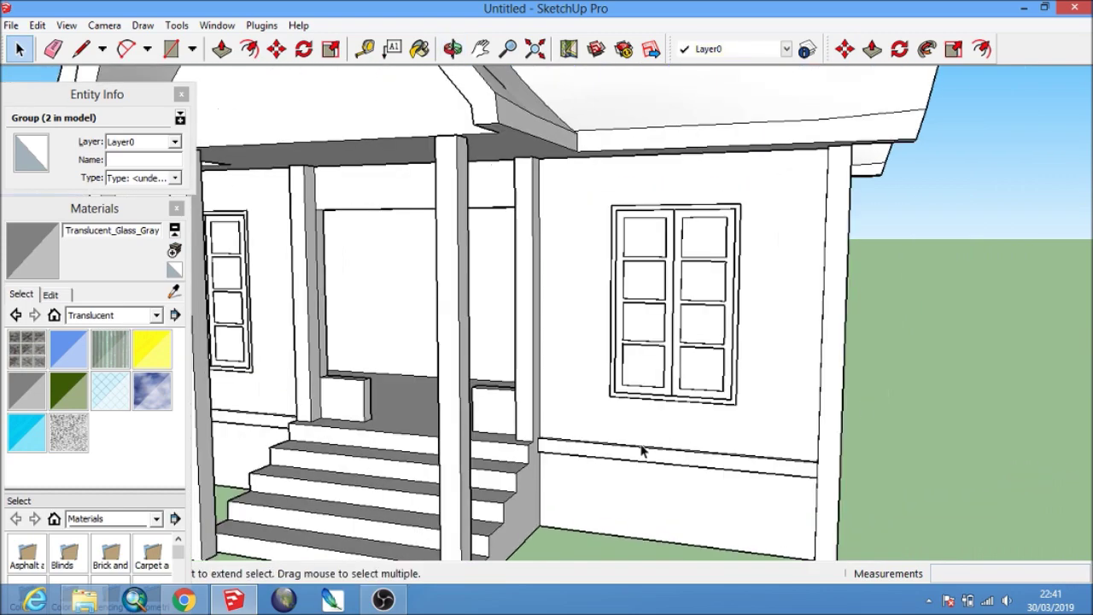
{"action": "scroll", "coordinate": [654, 422], "scroll_direction": "up", "scroll_amount": 2}
{"action": "scroll", "coordinate": [653, 421], "scroll_direction": "down", "scroll_amount": 3}
{"action": "scroll", "coordinate": [606, 416], "scroll_direction": "up", "scroll_amount": 1}
{"action": "mouse_move", "coordinate": [647, 379]}
{"action": "middle_mouse_down", "text": "shift"}
{"action": "mouse_move", "coordinate": [669, 376]}
{"action": "mouse_move", "coordinate": [593, 383]}
{"action": "mouse_move", "coordinate": [629, 361]}
{"action": "mouse_move", "coordinate": [623, 384]}
{"action": "middle_mouse_up", "text": "shift"}
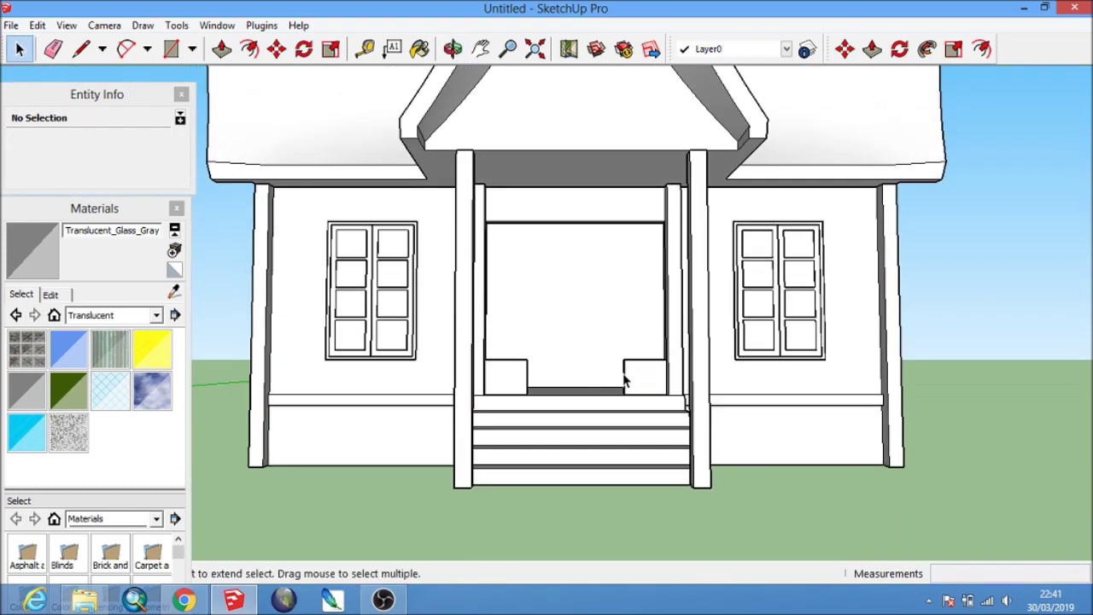
{"action": "scroll", "coordinate": [525, 295], "scroll_direction": "up", "scroll_amount": 2}
{"action": "mouse_move", "coordinate": [525, 296]}
{"action": "middle_mouse_down"}
{"action": "mouse_move", "coordinate": [542, 330]}
{"action": "mouse_move", "coordinate": [533, 386]}
{"action": "mouse_move", "coordinate": [624, 434]}
{"action": "mouse_move", "coordinate": [500, 428]}
{"action": "middle_mouse_up"}
{"action": "scroll", "coordinate": [476, 313], "scroll_direction": "up", "scroll_amount": 2}
{"action": "scroll", "coordinate": [415, 251], "scroll_direction": "up", "scroll_amount": 2}
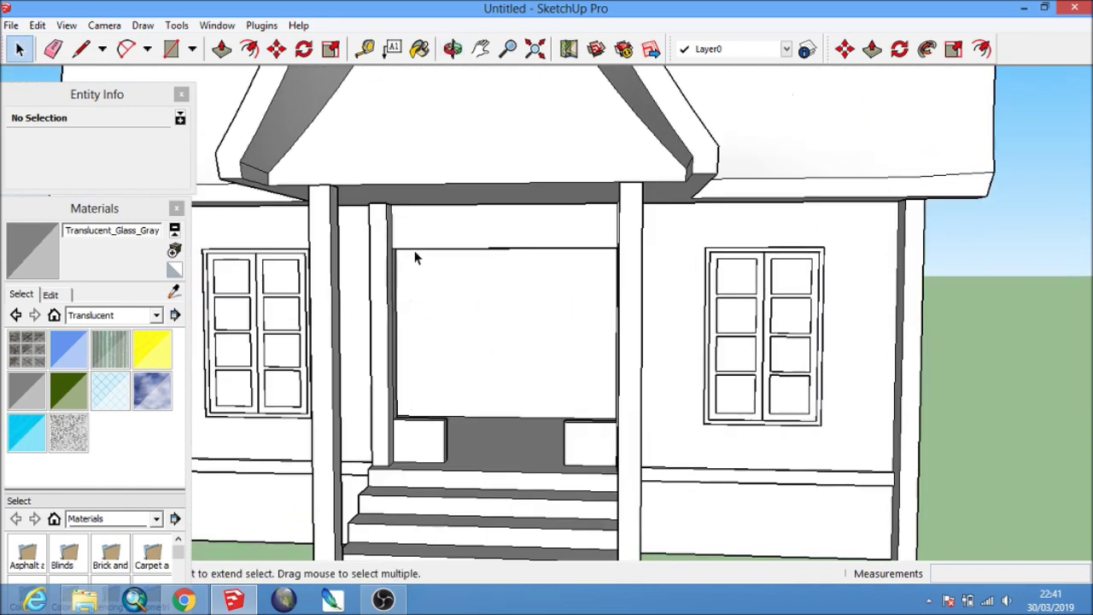
{"action": "scroll", "coordinate": [412, 246], "scroll_direction": "up", "scroll_amount": 2}
{"action": "scroll", "coordinate": [411, 245], "scroll_direction": "down", "scroll_amount": 1}
{"action": "key", "text": "r"}
{"action": "left_click", "coordinate": [379, 246]}
Fill the front door opening with a single rectangular face.
{"action": "mouse_move", "coordinate": [379, 246]}
{"action": "middle_mouse_down", "text": "shift"}
{"action": "mouse_move", "coordinate": [751, 434]}
{"action": "mouse_move", "coordinate": [584, 414]}
{"action": "middle_mouse_up", "text": "shift"}
{"action": "scroll", "coordinate": [722, 453], "scroll_direction": "up", "scroll_amount": 2}
{"action": "left_click", "coordinate": [374, 446]}
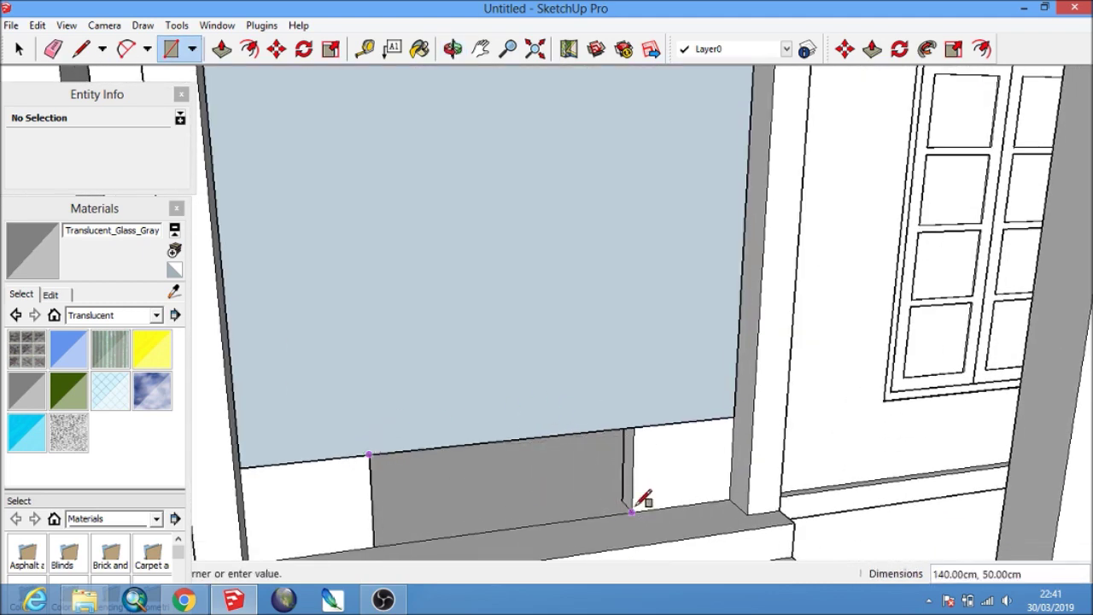
{"action": "left_click", "coordinate": [633, 513]}
{"action": "key", "text": "e"}
{"action": "left_click", "coordinate": [500, 442]}
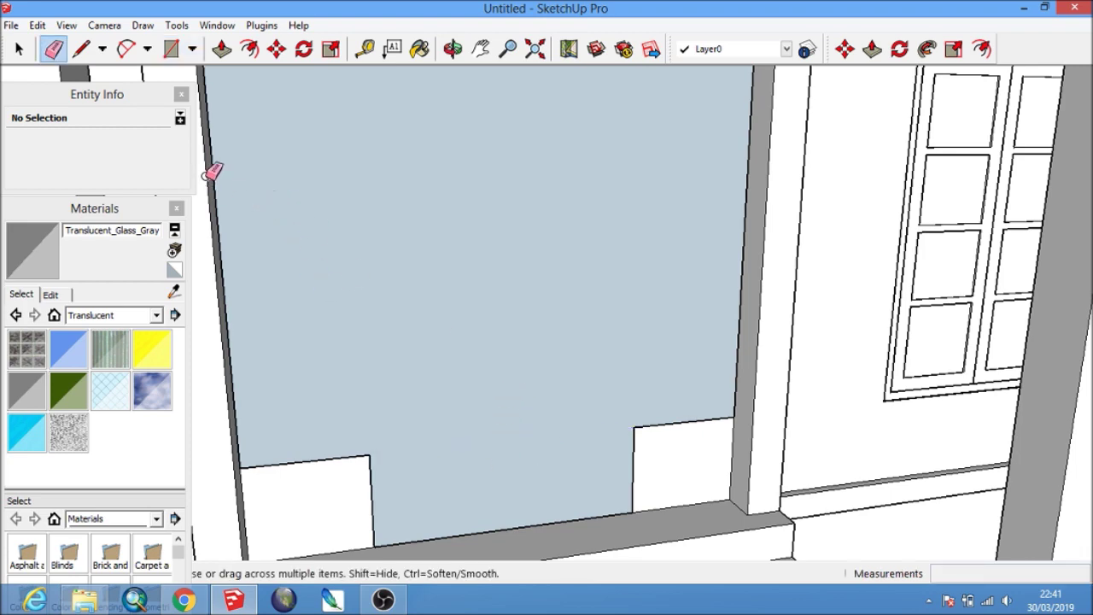
Offset the door face inward and delete its centre, leaving a frame outline.
{"action": "left_click", "coordinate": [250, 48]}
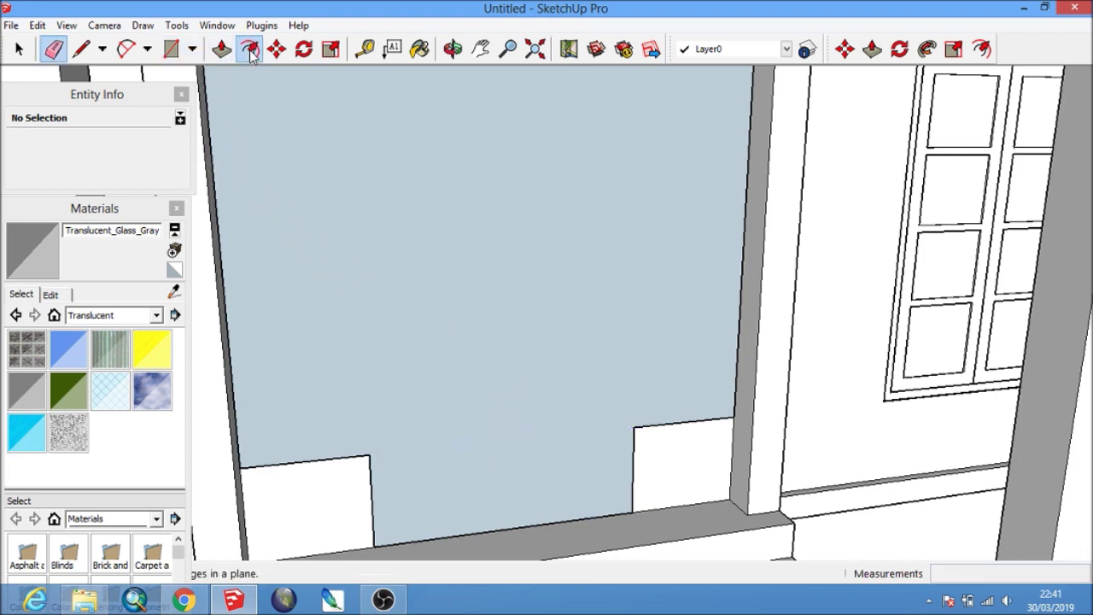
{"action": "left_click", "coordinate": [260, 102]}
{"action": "type", "text": "5\\"}
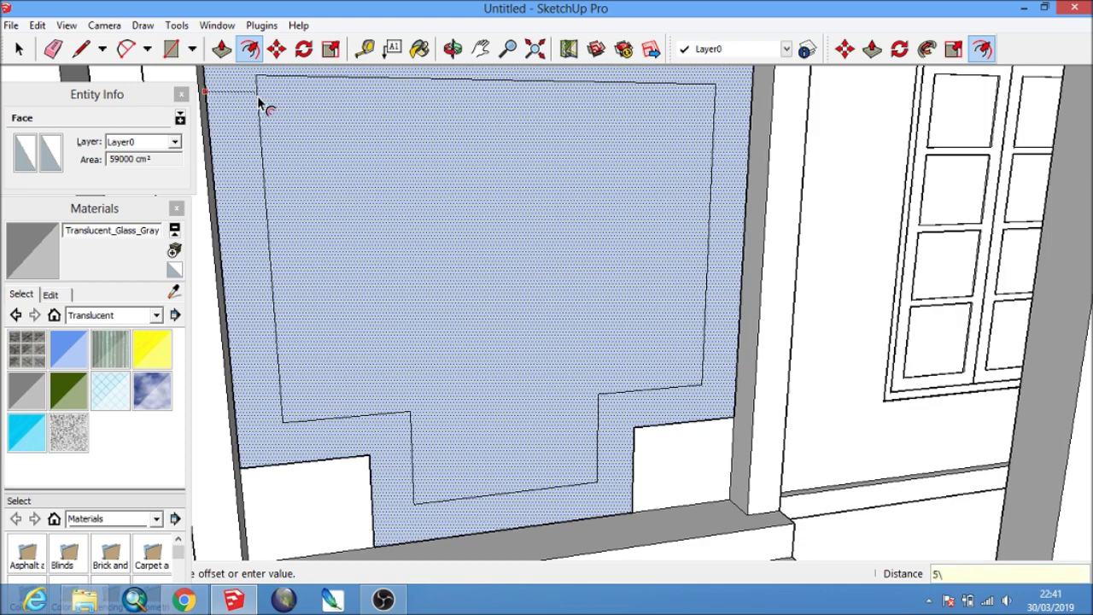
{"action": "key", "text": "Return"}
{"action": "mouse_move", "coordinate": [264, 103]}
{"action": "middle_mouse_down"}
{"action": "mouse_move", "coordinate": [452, 247]}
{"action": "mouse_move", "coordinate": [446, 237]}
{"action": "middle_mouse_up"}
{"action": "key", "text": "space"}
{"action": "key", "text": "Delete"}
{"action": "middle_click_drag", "start_coordinate": [419, 362], "coordinate": [382, 465]}
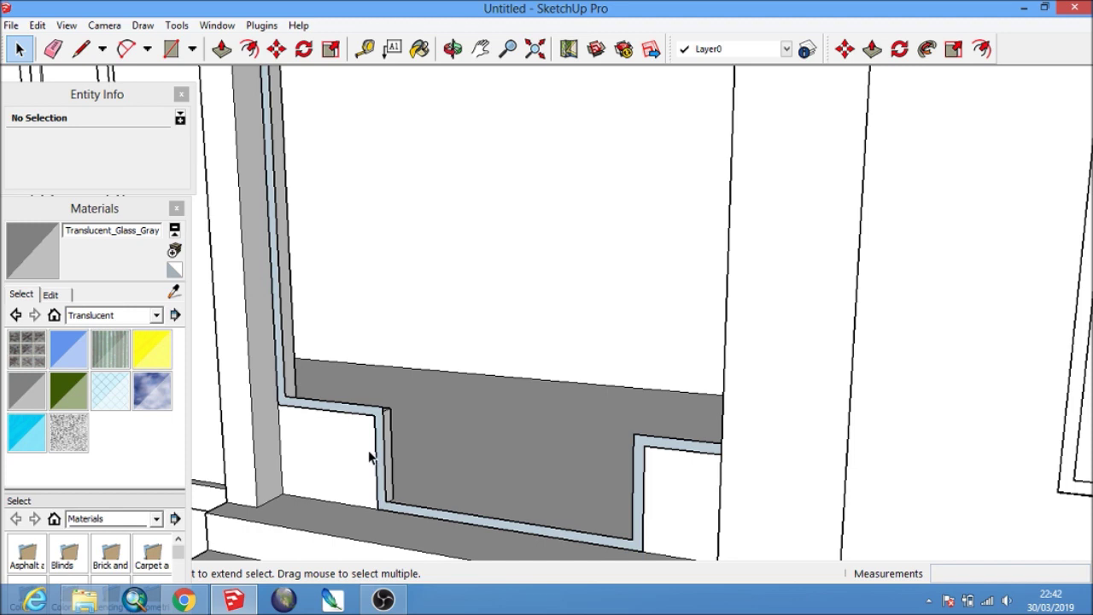
Push/Pull the frame 13 cm deep and erase the leftover sill edge.
{"action": "key", "text": "p"}
{"action": "left_click", "coordinate": [374, 444]}
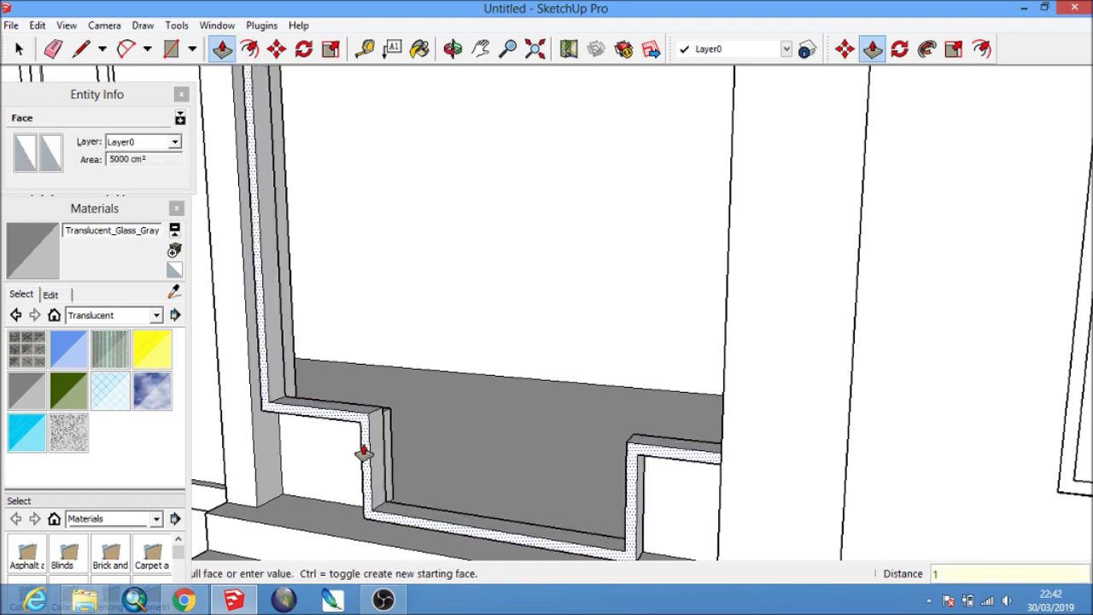
{"action": "type", "text": "3"}
{"action": "key", "text": "Return"}
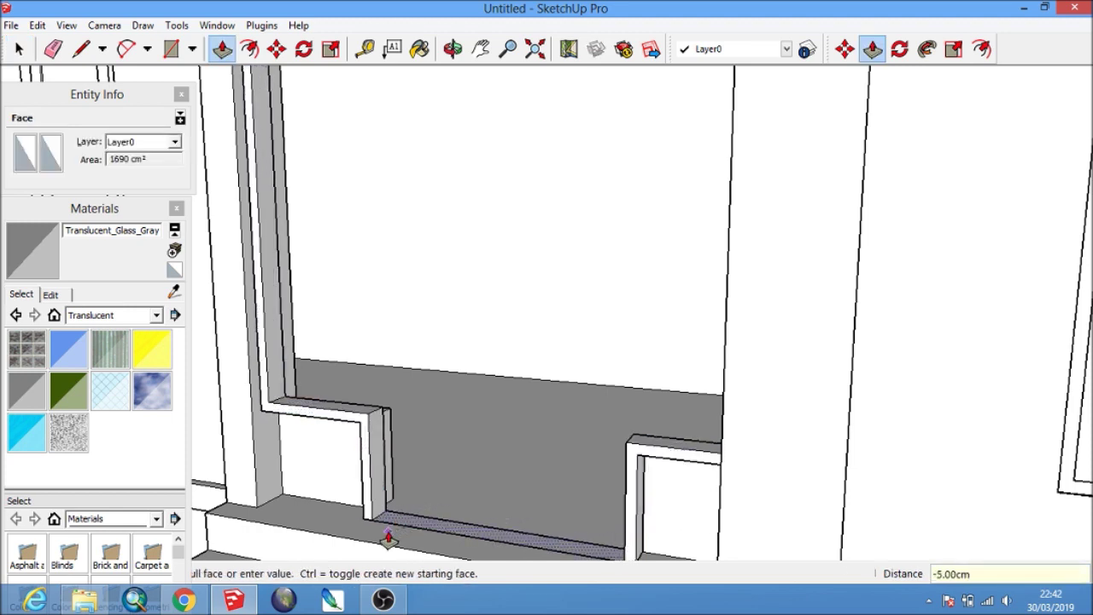
{"action": "scroll", "coordinate": [427, 535], "scroll_direction": "up", "scroll_amount": 2}
{"action": "key", "text": "e"}
{"action": "left_click", "coordinate": [427, 536]}
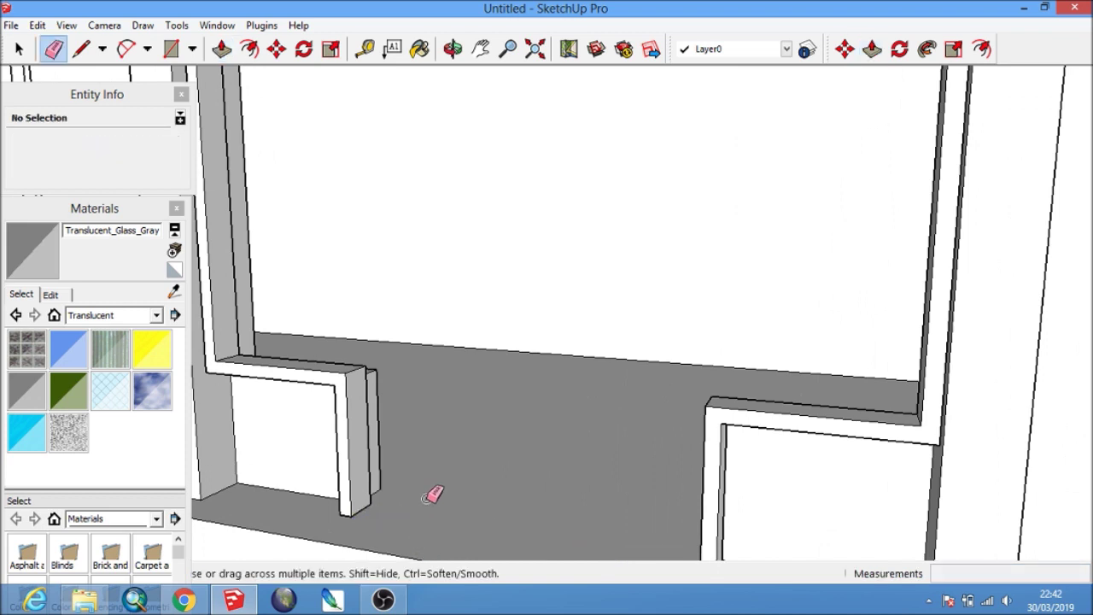
Select all the door frame geometry and make it a group.
{"action": "key", "text": "space"}
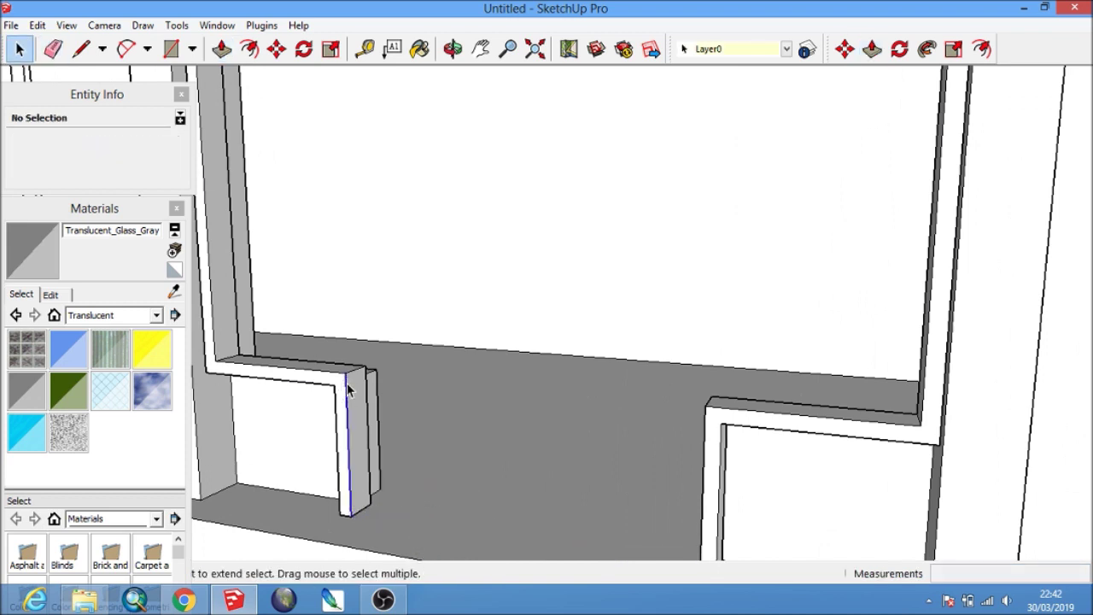
{"action": "triple_click", "coordinate": [348, 388]}
{"action": "right_click", "coordinate": [348, 385]}
{"action": "left_click", "coordinate": [400, 265]}
{"action": "middle_click_drag", "start_coordinate": [437, 286], "coordinate": [470, 432], "text": "shift"}
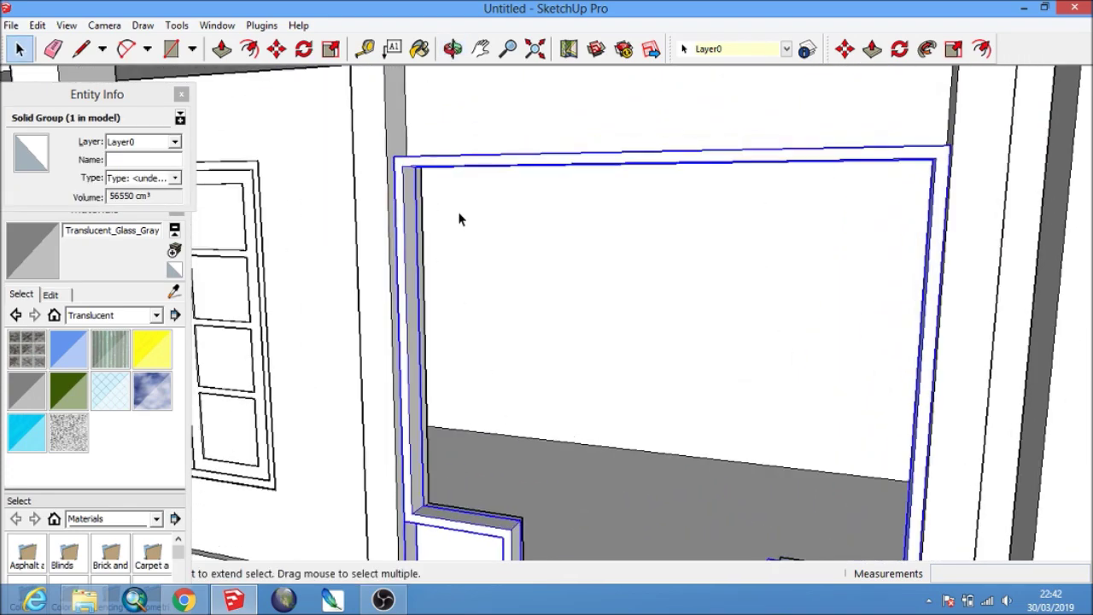
Draw a narrow rectangle for a vertical post inside the frame.
{"action": "key", "text": "r"}
{"action": "left_click", "coordinate": [414, 163]}
{"action": "middle_click_drag", "start_coordinate": [414, 171], "coordinate": [439, 419], "text": "shift"}
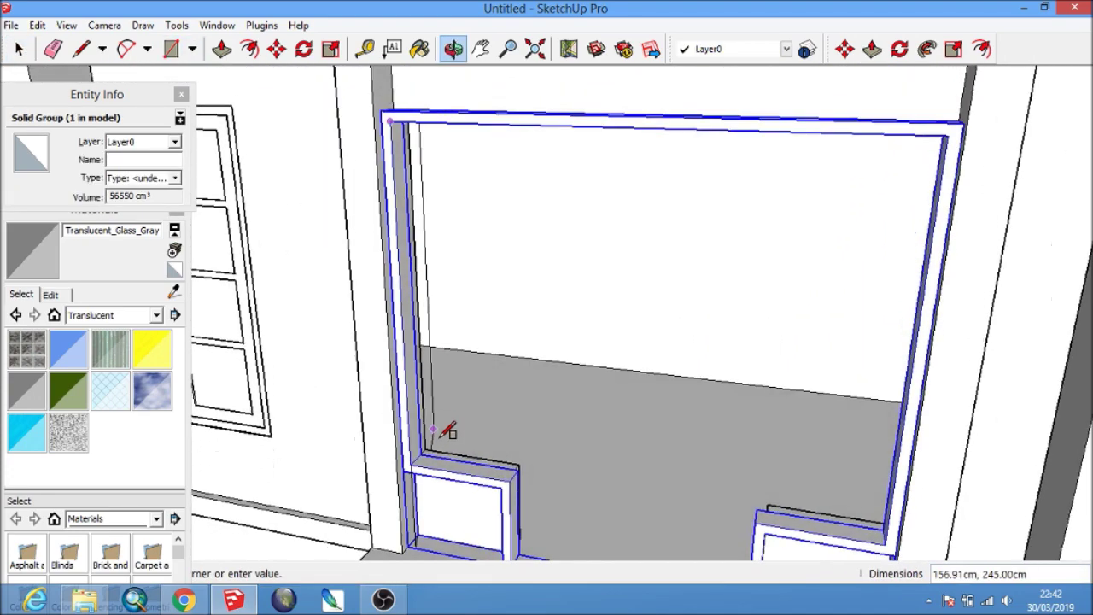
{"action": "scroll", "coordinate": [435, 439], "scroll_direction": "up", "scroll_amount": 3}
{"action": "left_click", "coordinate": [417, 448]}
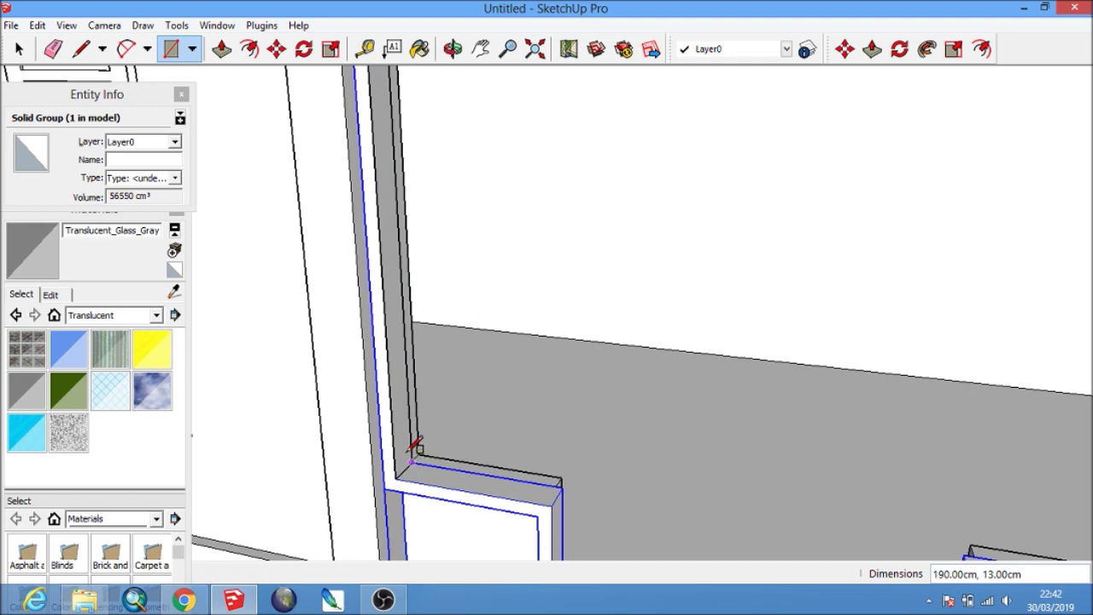
Extrude the post rectangle to depth and make it a group.
{"action": "left_click", "coordinate": [222, 49]}
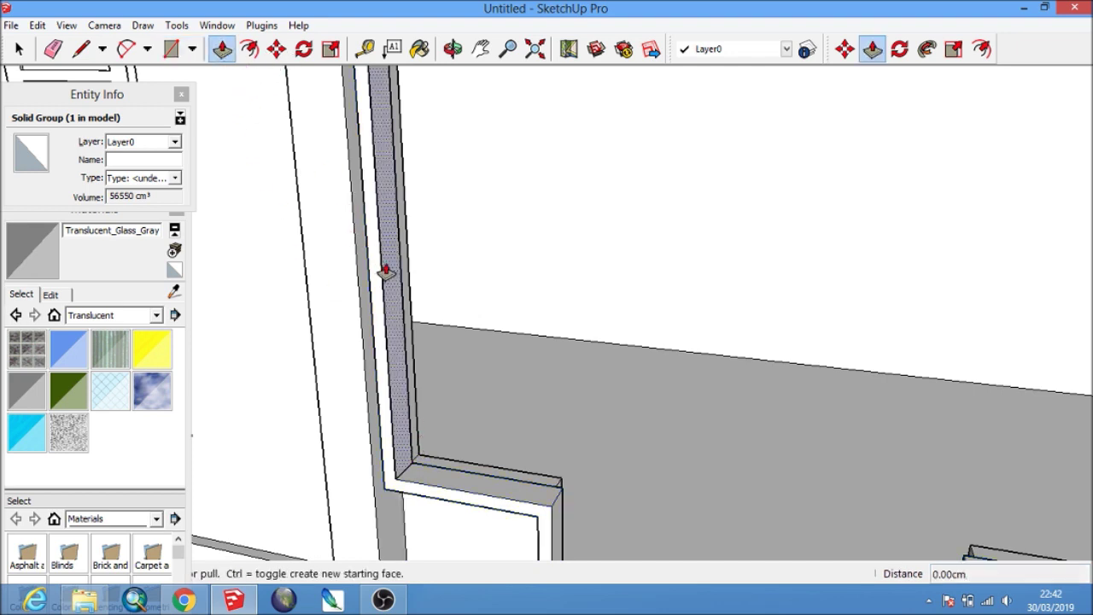
{"action": "left_click", "coordinate": [393, 272]}
{"action": "left_click", "coordinate": [402, 276]}
{"action": "key", "text": "space"}
{"action": "left_click", "coordinate": [405, 278]}
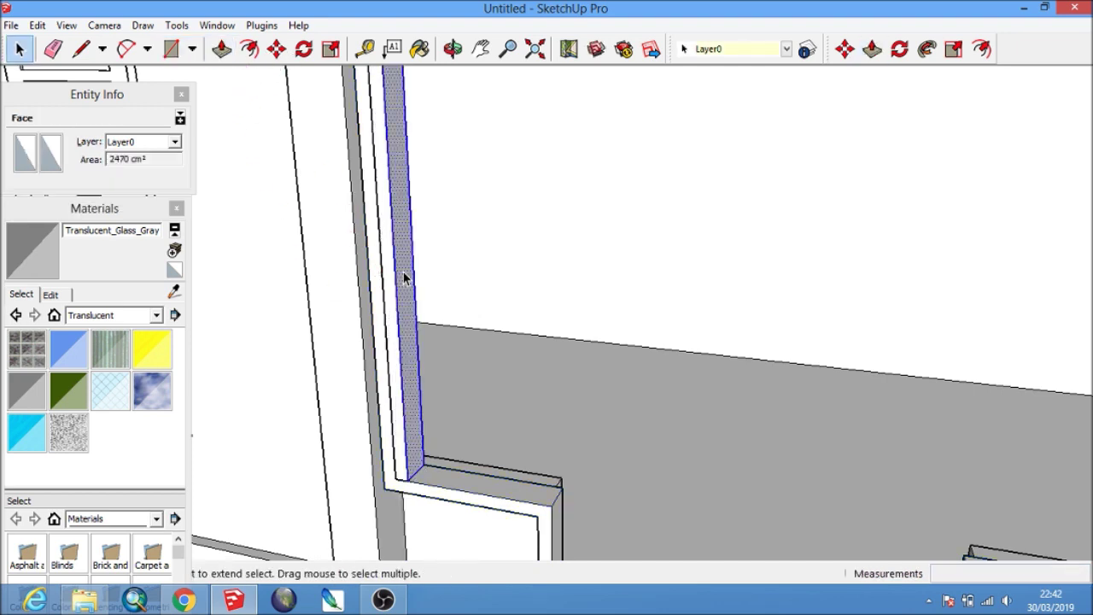
{"action": "triple_click", "coordinate": [405, 277]}
{"action": "right_click", "coordinate": [405, 277]}
{"action": "left_click", "coordinate": [448, 410]}
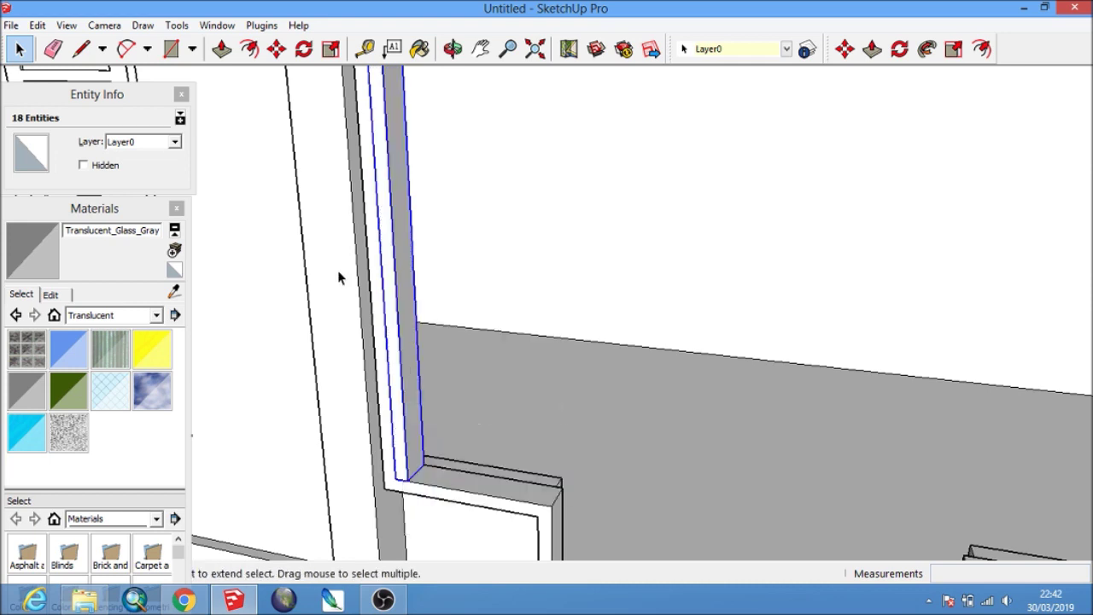
Move-copy the post 135 cm across to mark off the right side-light.
{"action": "left_click", "coordinate": [278, 48]}
{"action": "scroll", "coordinate": [430, 518], "scroll_direction": "up", "scroll_amount": 2}
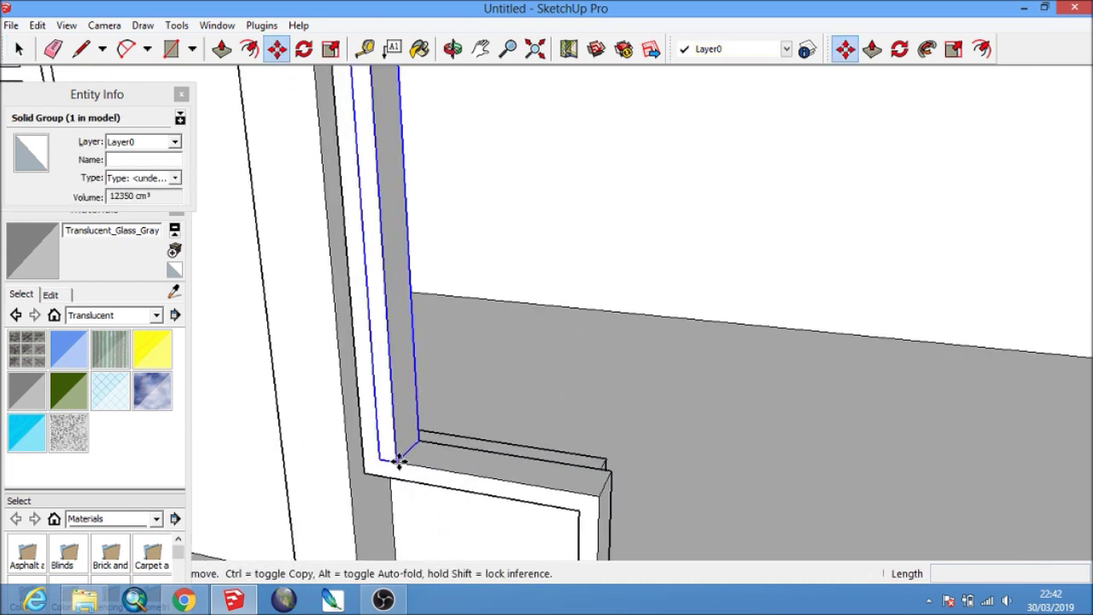
{"action": "left_click", "coordinate": [399, 461]}
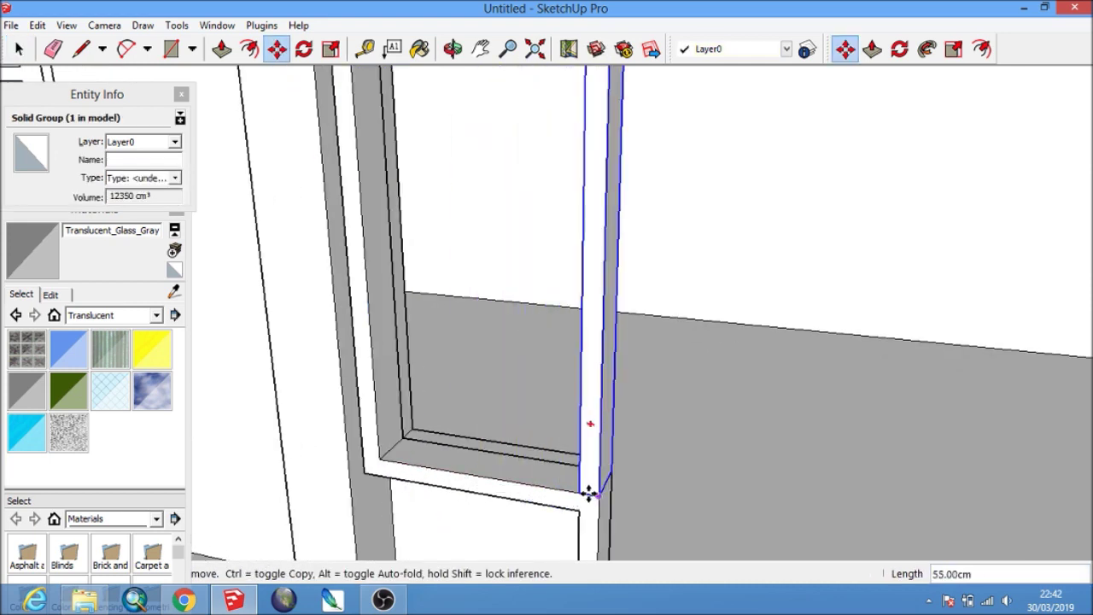
{"action": "middle_click_drag", "start_coordinate": [589, 493], "coordinate": [786, 447]}
{"action": "left_click", "coordinate": [808, 433]}
Select the left post together with the door frame for grouping.
{"action": "key", "text": "space"}
{"action": "left_click", "coordinate": [429, 366]}
{"action": "left_click", "coordinate": [422, 408]}
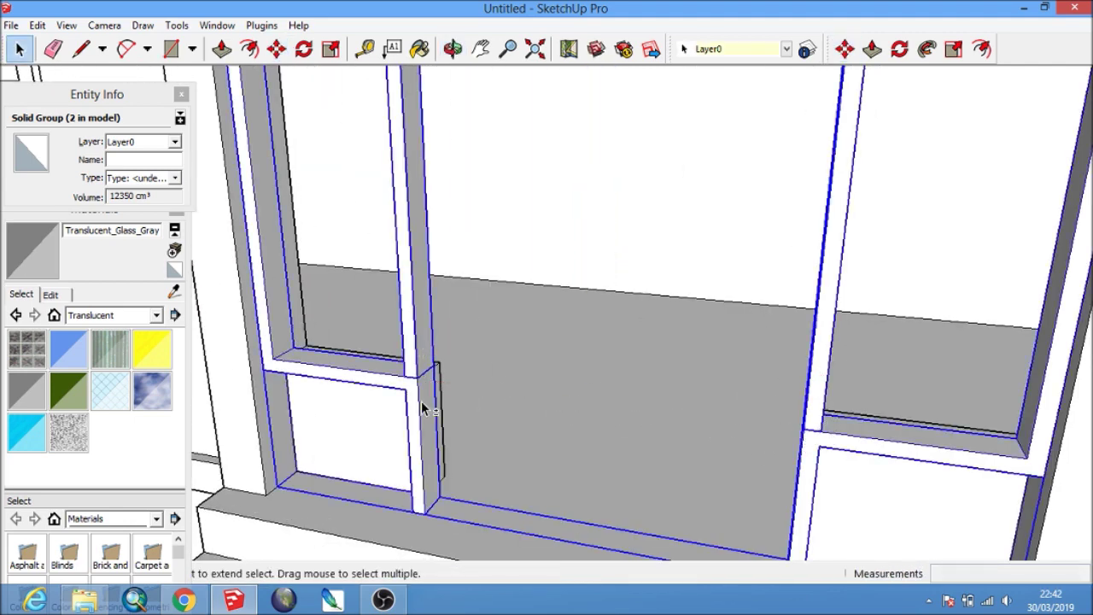
{"action": "right_click", "coordinate": [423, 409]}
Draw a rectangle filling the left side-light opening.
{"action": "left_click", "coordinate": [461, 316]}
{"action": "mouse_move", "coordinate": [461, 325]}
{"action": "middle_mouse_down"}
{"action": "mouse_move", "coordinate": [458, 362]}
{"action": "mouse_move", "coordinate": [540, 307]}
{"action": "mouse_move", "coordinate": [418, 230]}
{"action": "middle_mouse_up"}
{"action": "scroll", "coordinate": [539, 308], "scroll_direction": "down", "scroll_amount": 5}
{"action": "scroll", "coordinate": [519, 310], "scroll_direction": "up", "scroll_amount": 2}
{"action": "scroll", "coordinate": [411, 221], "scroll_direction": "up", "scroll_amount": 4}
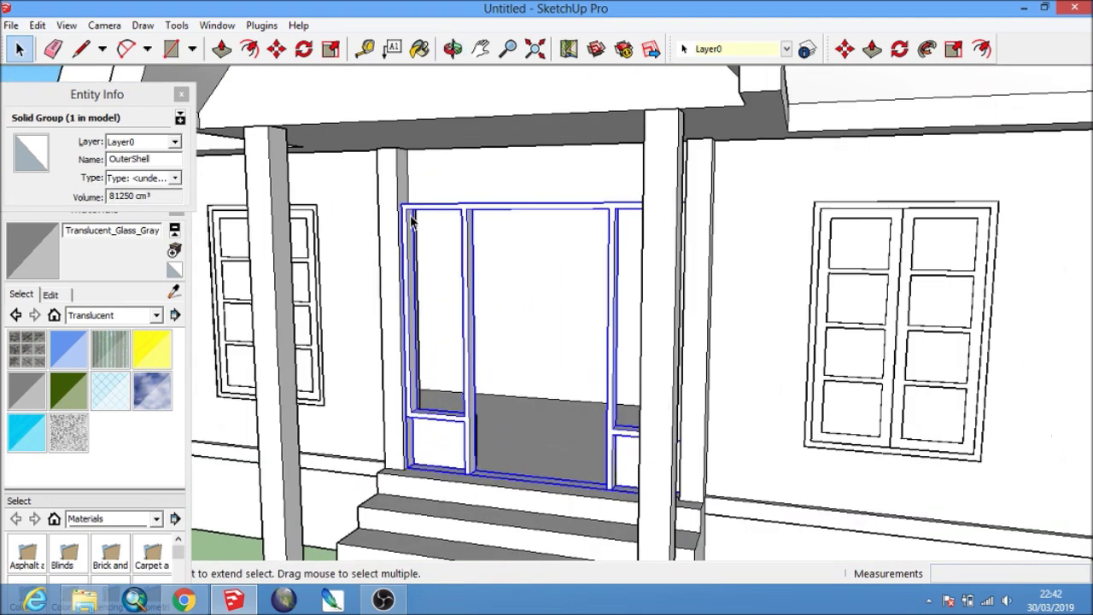
{"action": "scroll", "coordinate": [411, 220], "scroll_direction": "up", "scroll_amount": 3}
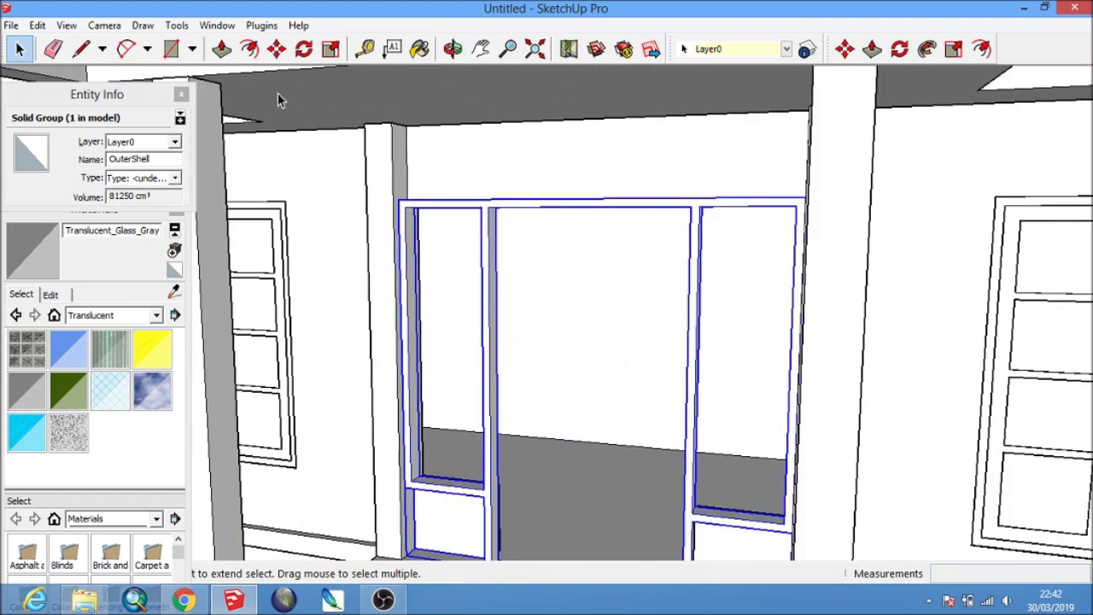
{"action": "left_click", "coordinate": [177, 50]}
{"action": "left_click", "coordinate": [425, 200]}
{"action": "scroll", "coordinate": [420, 222], "scroll_direction": "down", "scroll_amount": 3}
{"action": "scroll", "coordinate": [491, 310], "scroll_direction": "up", "scroll_amount": 2}
{"action": "scroll", "coordinate": [510, 391], "scroll_direction": "up", "scroll_amount": 3}
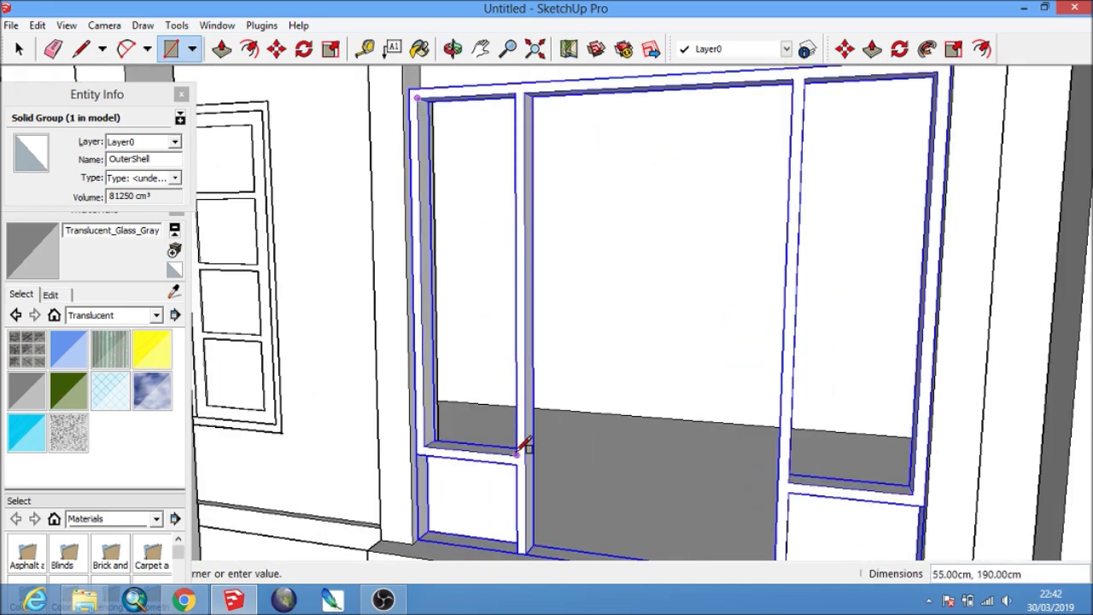
{"action": "left_click", "coordinate": [517, 451]}
{"action": "scroll", "coordinate": [513, 367], "scroll_direction": "down", "scroll_amount": 2}
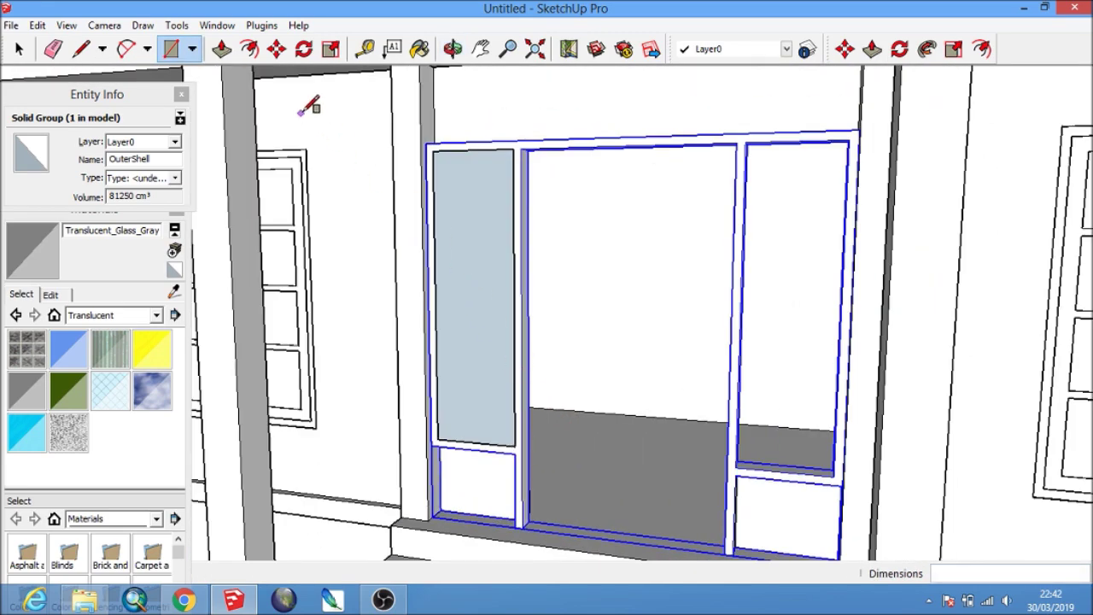
{"action": "scroll", "coordinate": [301, 107], "scroll_direction": "up", "scroll_amount": 2}
Offset the side-light glass face's outline inward by 0.1.
{"action": "left_click", "coordinate": [249, 49]}
{"action": "scroll", "coordinate": [530, 171], "scroll_direction": "up", "scroll_amount": 2}
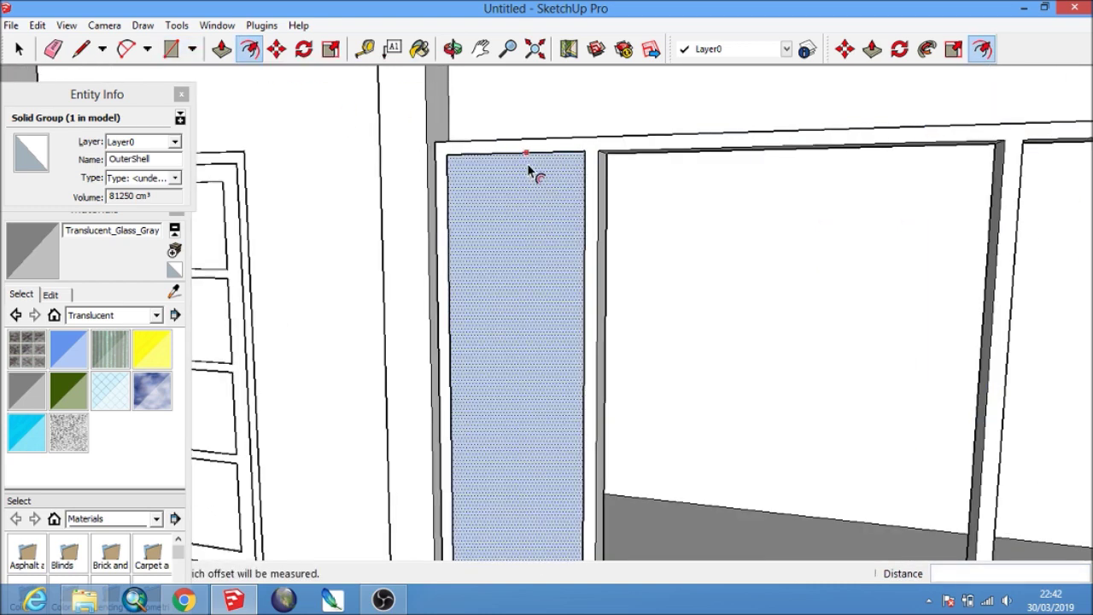
{"action": "left_click", "coordinate": [528, 172]}
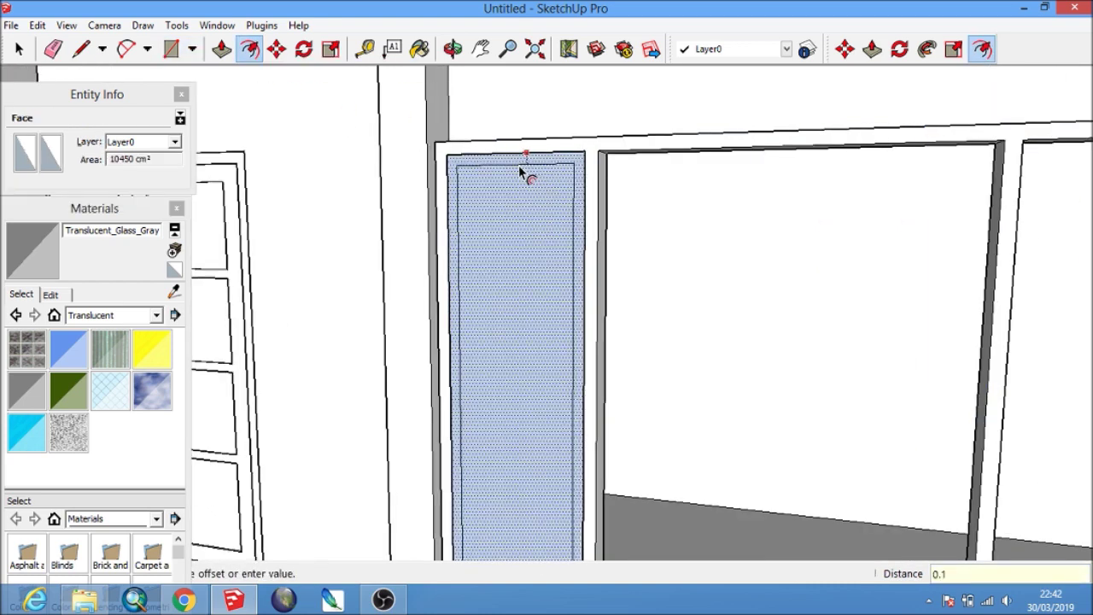
{"action": "key", "text": "Return"}
{"action": "scroll", "coordinate": [528, 170], "scroll_direction": "up", "scroll_amount": 1}
{"action": "scroll", "coordinate": [556, 154], "scroll_direction": "up", "scroll_amount": 1}
{"action": "key", "text": "space"}
{"action": "scroll", "coordinate": [610, 163], "scroll_direction": "up", "scroll_amount": 1}
{"action": "scroll", "coordinate": [599, 168], "scroll_direction": "up", "scroll_amount": 1}
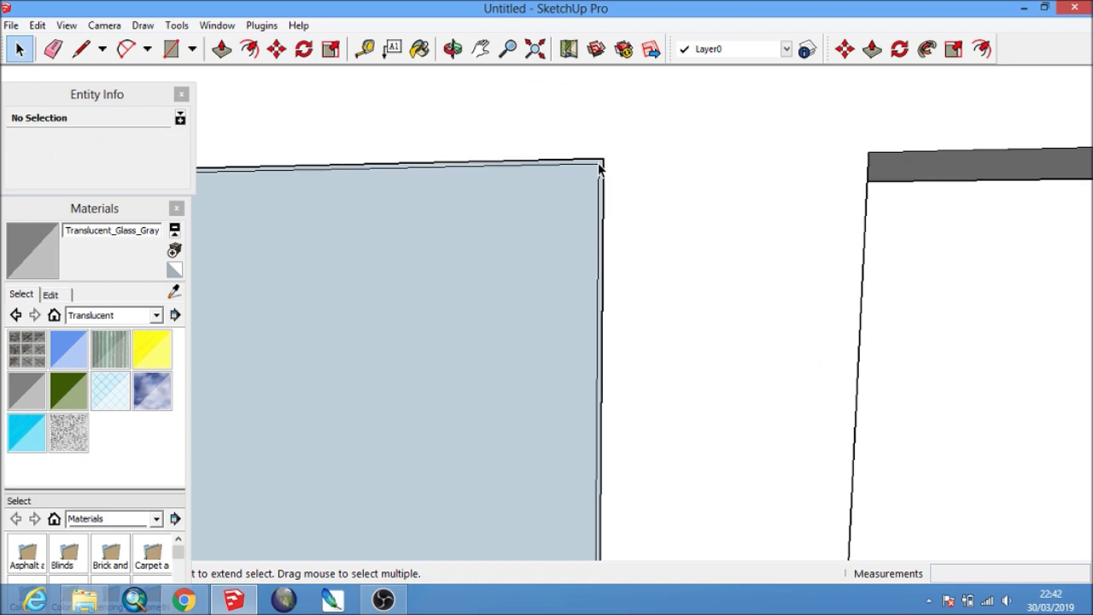
{"action": "scroll", "coordinate": [600, 168], "scroll_direction": "up", "scroll_amount": 2}
{"action": "left_click", "coordinate": [600, 164]}
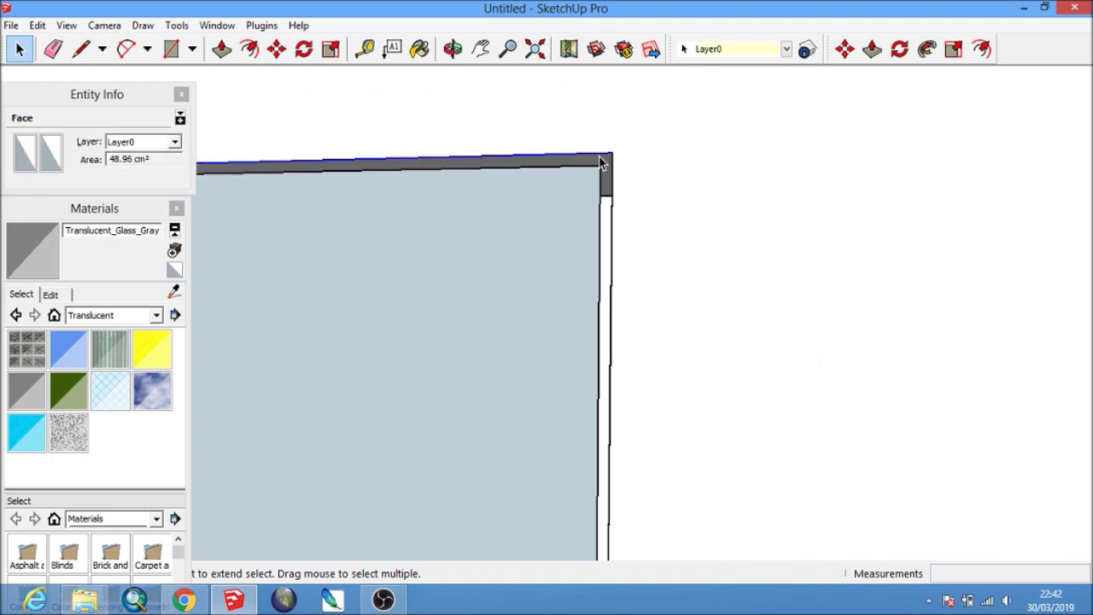
{"action": "left_click", "coordinate": [600, 165]}
{"action": "scroll", "coordinate": [598, 176], "scroll_direction": "down", "scroll_amount": 1}
{"action": "left_click", "coordinate": [622, 231]}
{"action": "scroll", "coordinate": [618, 259], "scroll_direction": "down", "scroll_amount": 1}
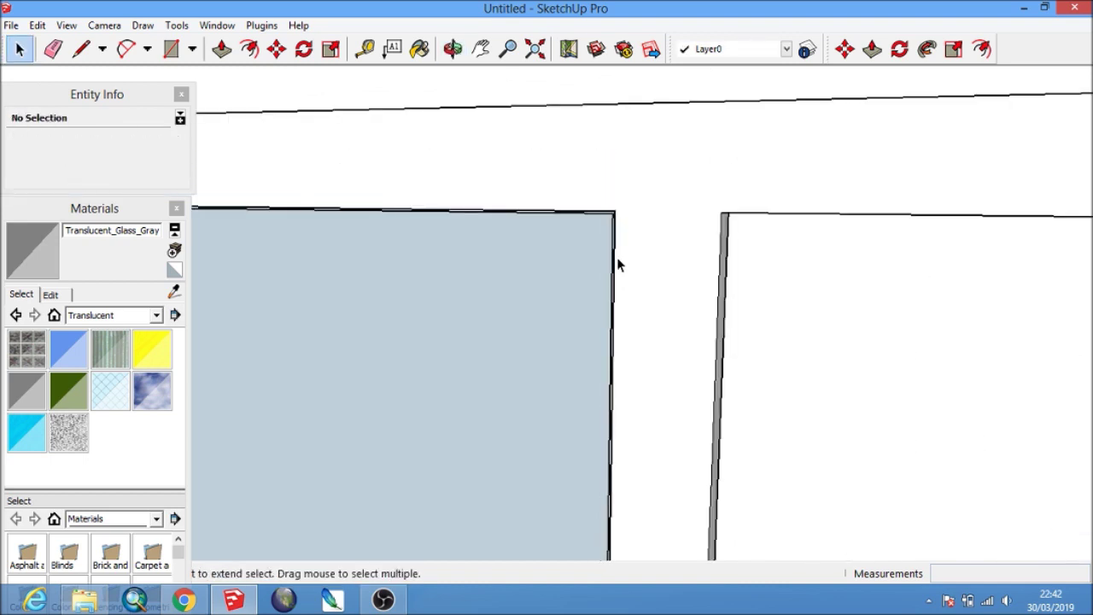
{"action": "scroll", "coordinate": [598, 272], "scroll_direction": "down", "scroll_amount": 1}
{"action": "scroll", "coordinate": [598, 271], "scroll_direction": "down", "scroll_amount": 2}
Push/pull the glass face out to 3 cm thick.
{"action": "left_click", "coordinate": [221, 49]}
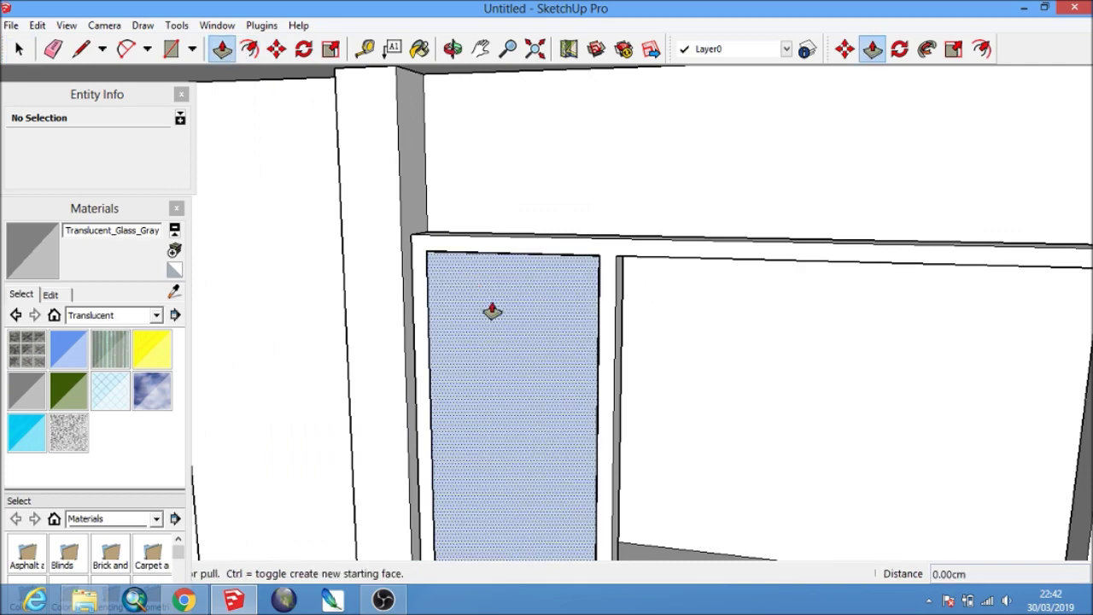
{"action": "left_click_drag", "start_coordinate": [506, 303], "coordinate": [484, 312]}
{"action": "key", "text": "Return"}
{"action": "scroll", "coordinate": [481, 316], "scroll_direction": "down", "scroll_amount": 3}
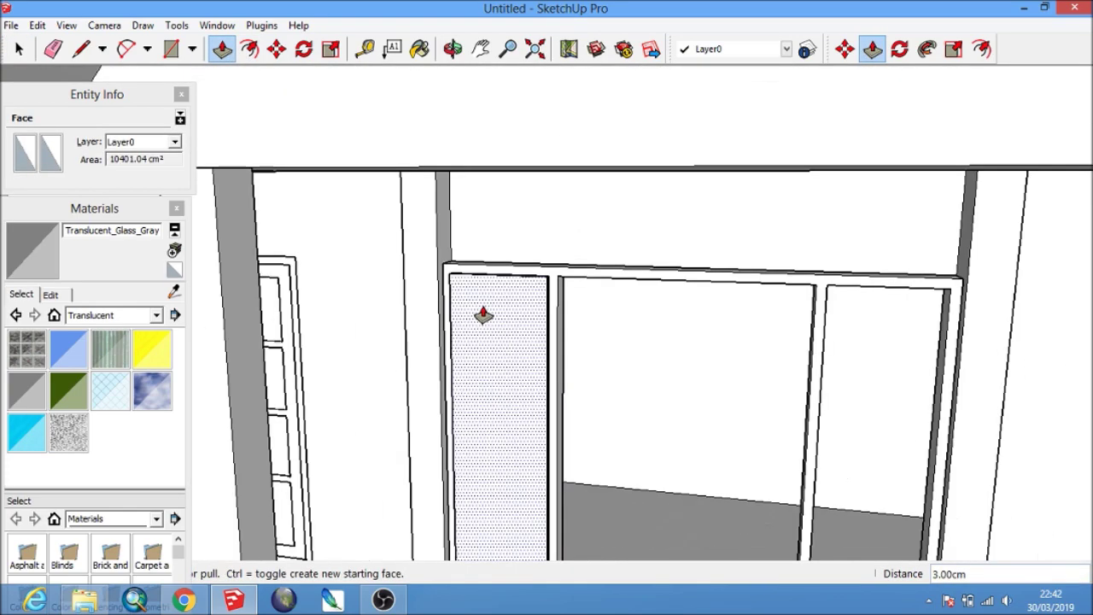
{"action": "scroll", "coordinate": [453, 329], "scroll_direction": "down", "scroll_amount": 2}
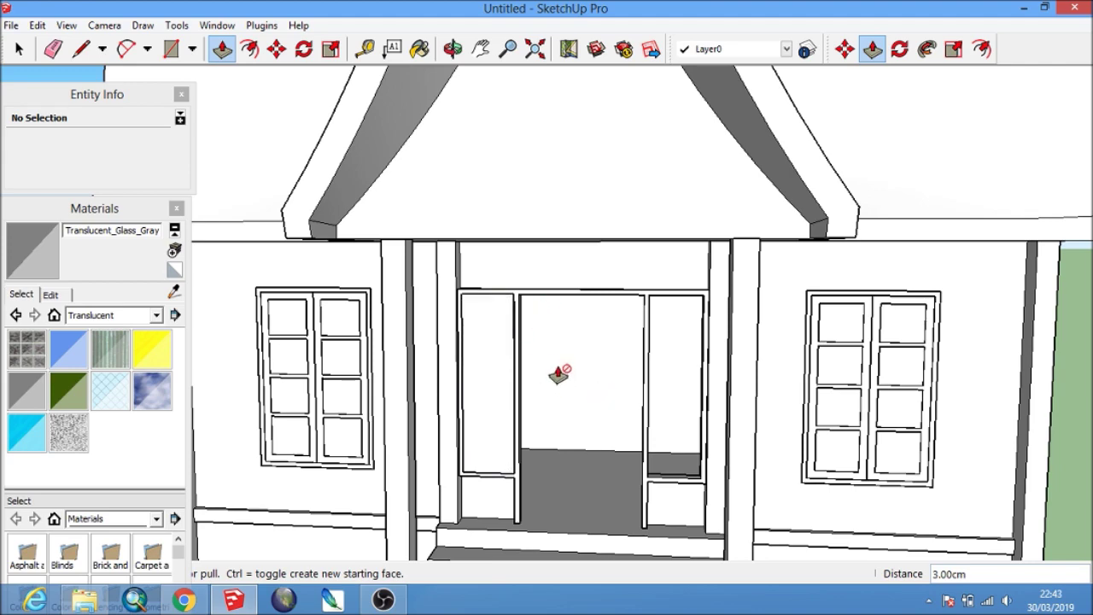
Offset the left side-light face inward by 8.
{"action": "middle_click_drag", "start_coordinate": [569, 351], "coordinate": [517, 369]}
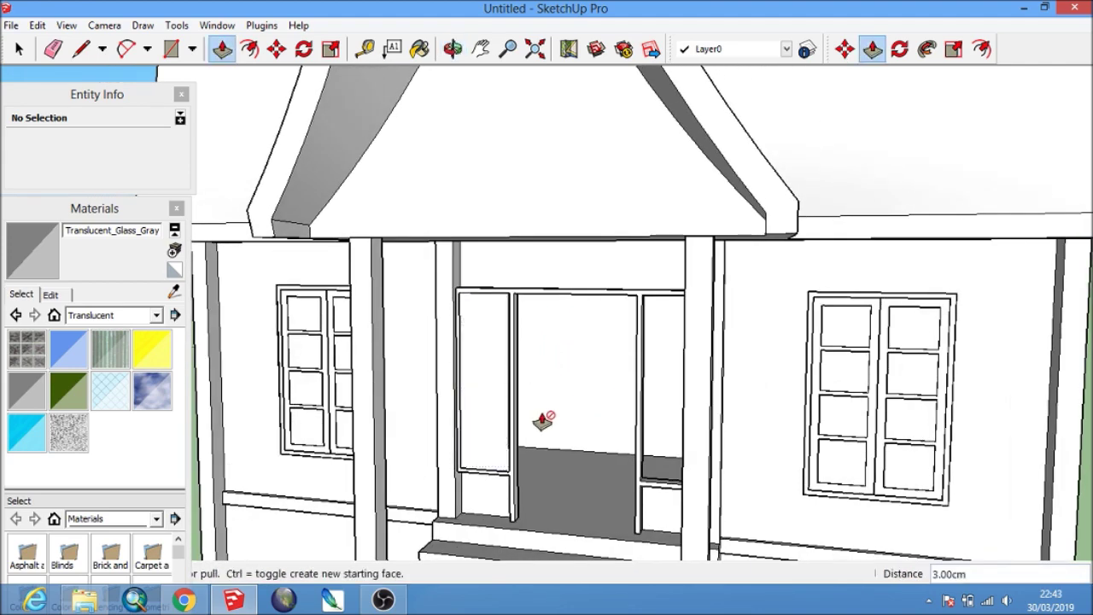
{"action": "middle_click_drag", "start_coordinate": [543, 421], "coordinate": [498, 417]}
{"action": "scroll", "coordinate": [488, 394], "scroll_direction": "up", "scroll_amount": 2}
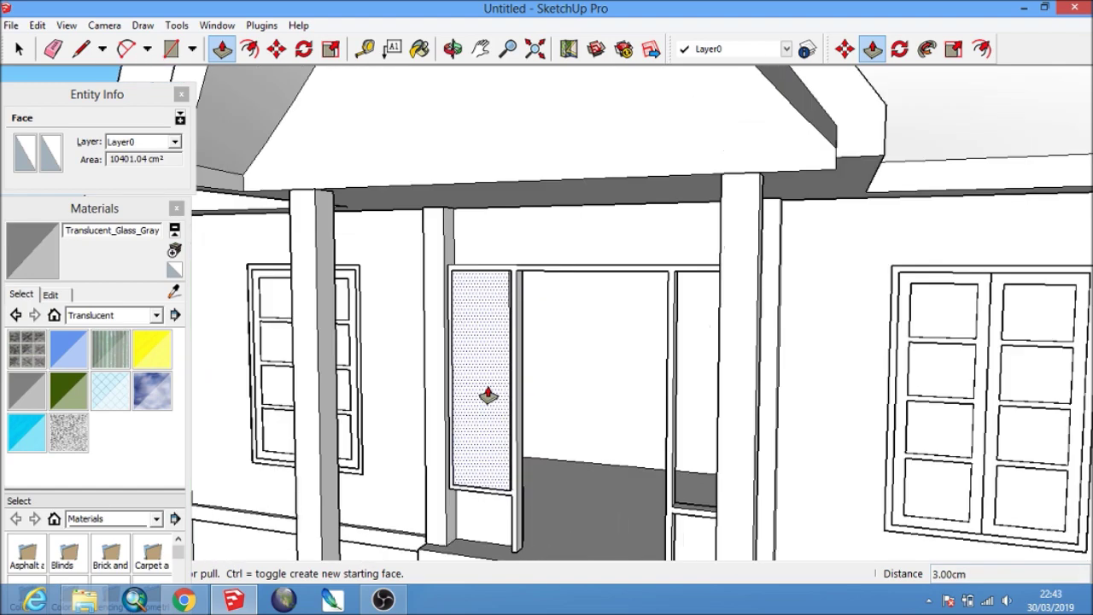
{"action": "scroll", "coordinate": [488, 395], "scroll_direction": "up", "scroll_amount": 2}
{"action": "scroll", "coordinate": [488, 394], "scroll_direction": "up", "scroll_amount": 1}
{"action": "left_click", "coordinate": [249, 48]}
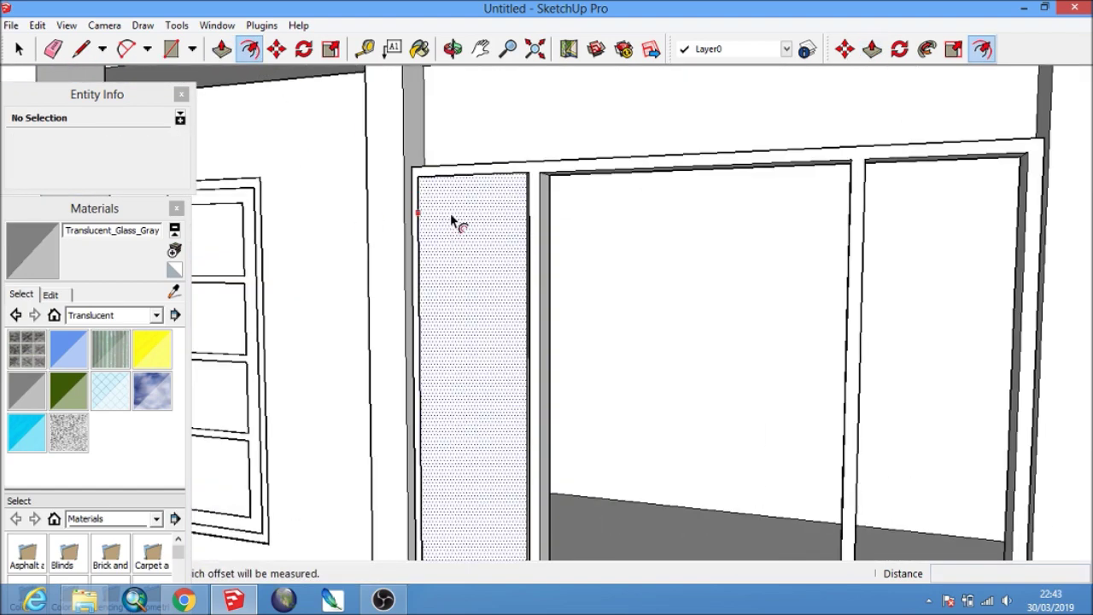
{"action": "left_click", "coordinate": [475, 197]}
{"action": "type", "text": "8"}
{"action": "key", "text": "Return"}
{"action": "middle_click_drag", "start_coordinate": [476, 208], "coordinate": [495, 285]}
Draw three horizontal divider lines across the side-light's inner area and select them.
{"action": "key", "text": "l"}
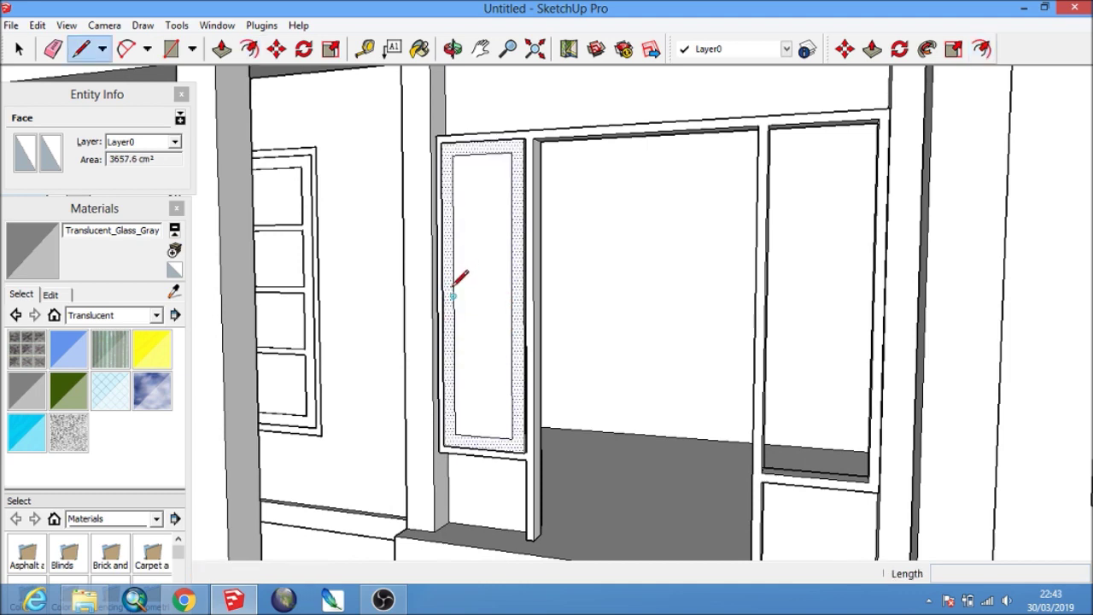
{"action": "left_click", "coordinate": [454, 296]}
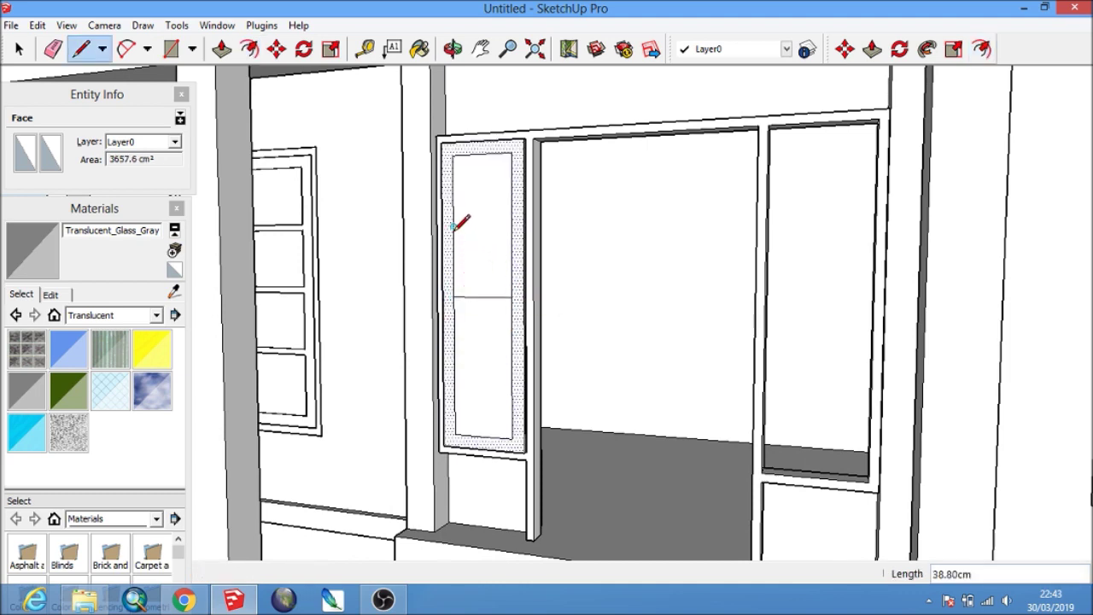
{"action": "left_click", "coordinate": [511, 227]}
{"action": "left_click", "coordinate": [511, 367]}
{"action": "key", "text": "space"}
{"action": "left_click", "coordinate": [495, 368]}
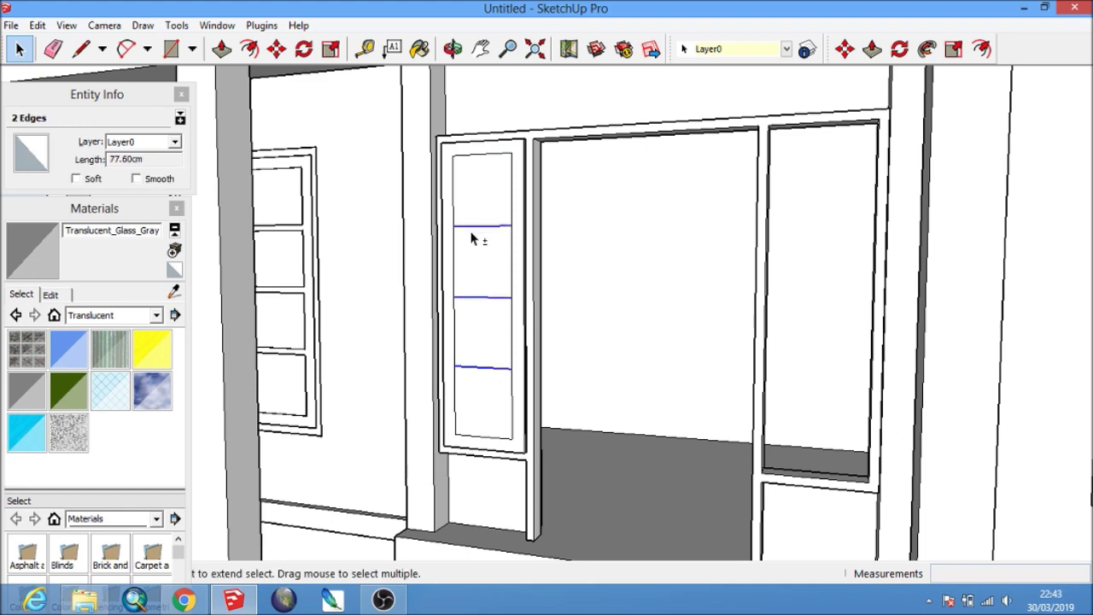
{"action": "key", "text": "m"}
{"action": "middle_click_drag", "start_coordinate": [525, 334], "coordinate": [471, 373]}
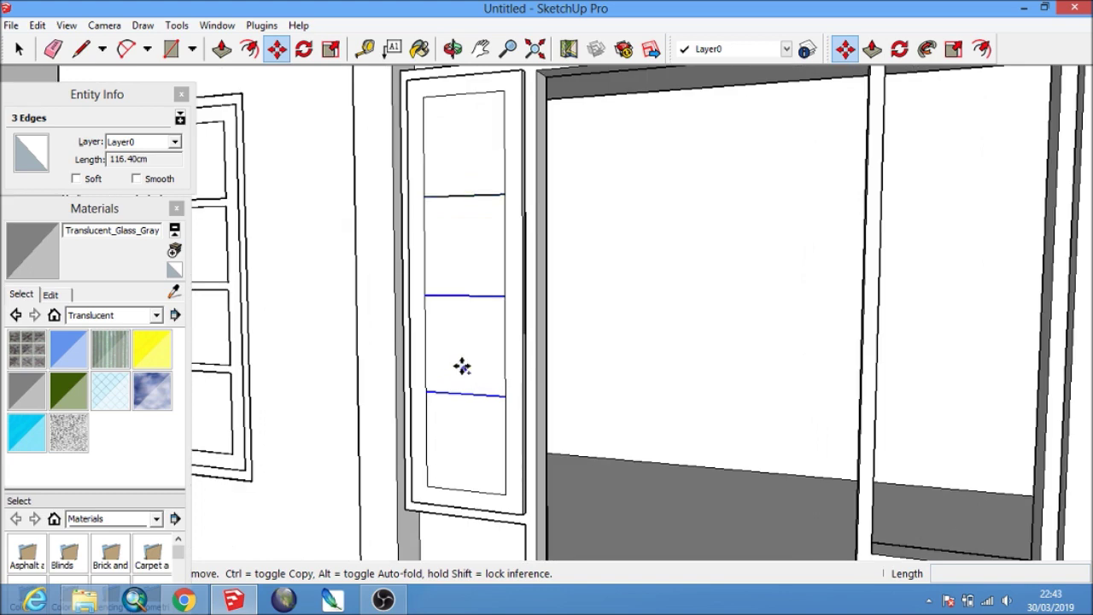
Copy the divider lines 4 cm to form glazing bars and erase the extra edges.
{"action": "left_click", "coordinate": [461, 368]}
{"action": "type", "text": "4"}
{"action": "key", "text": "Return"}
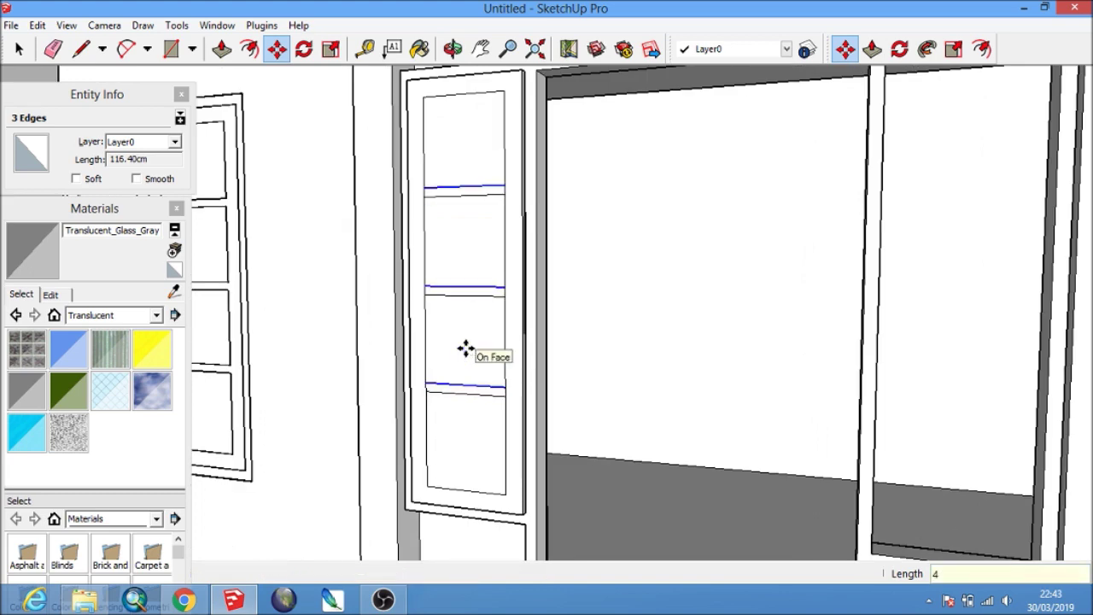
{"action": "scroll", "coordinate": [425, 376], "scroll_direction": "up", "scroll_amount": 1}
{"action": "scroll", "coordinate": [367, 307], "scroll_direction": "up", "scroll_amount": 2}
{"action": "key", "text": "e"}
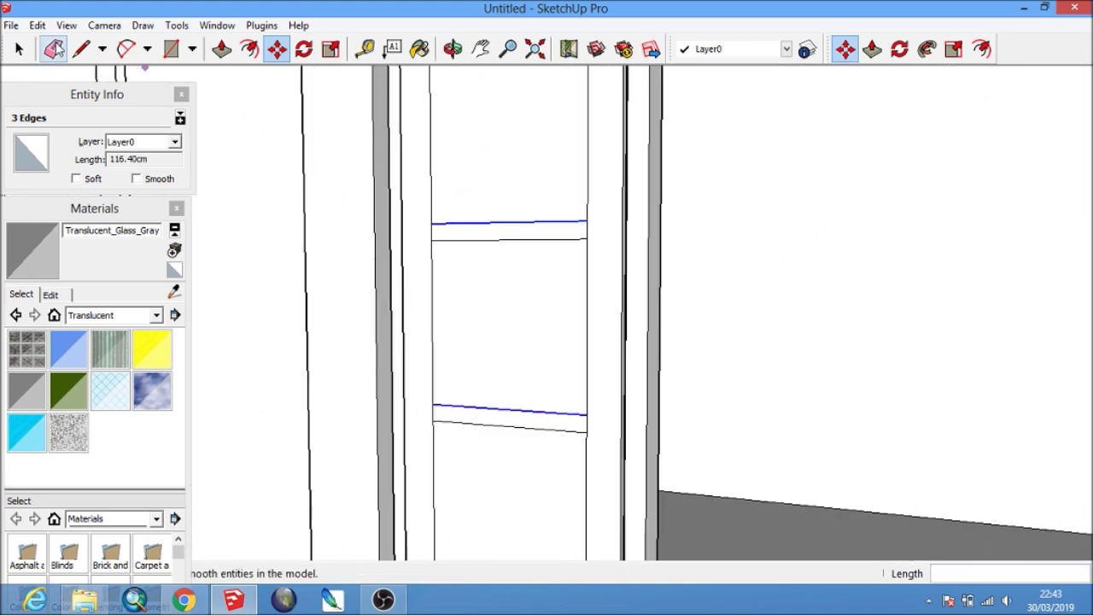
{"action": "scroll", "coordinate": [385, 376], "scroll_direction": "up", "scroll_amount": 1}
{"action": "key", "text": "Escape"}
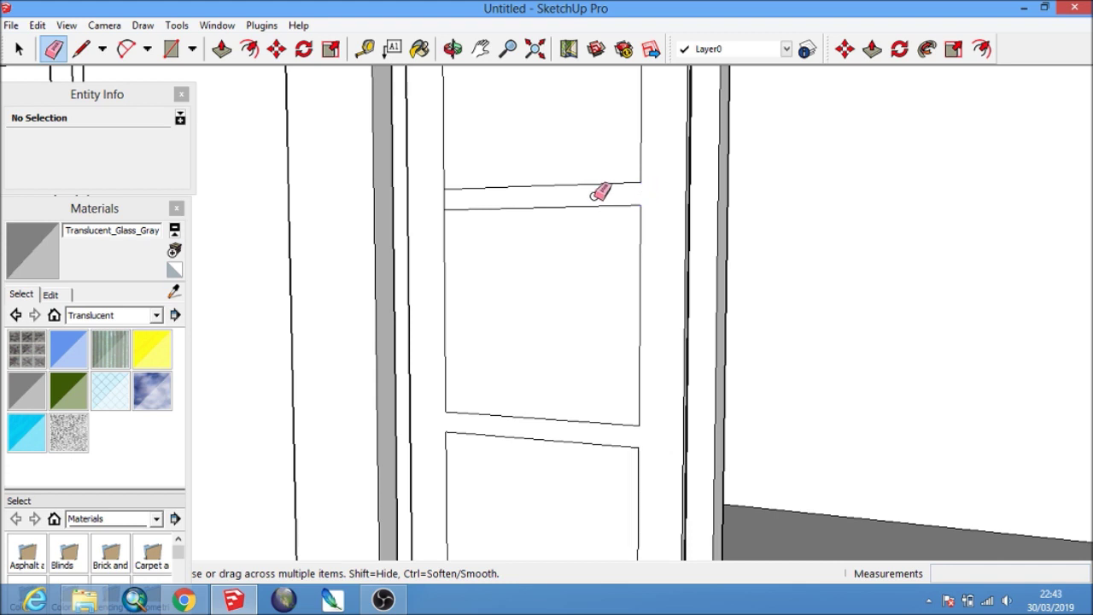
{"action": "key", "text": "e"}
{"action": "scroll", "coordinate": [464, 237], "scroll_direction": "up", "scroll_amount": 2}
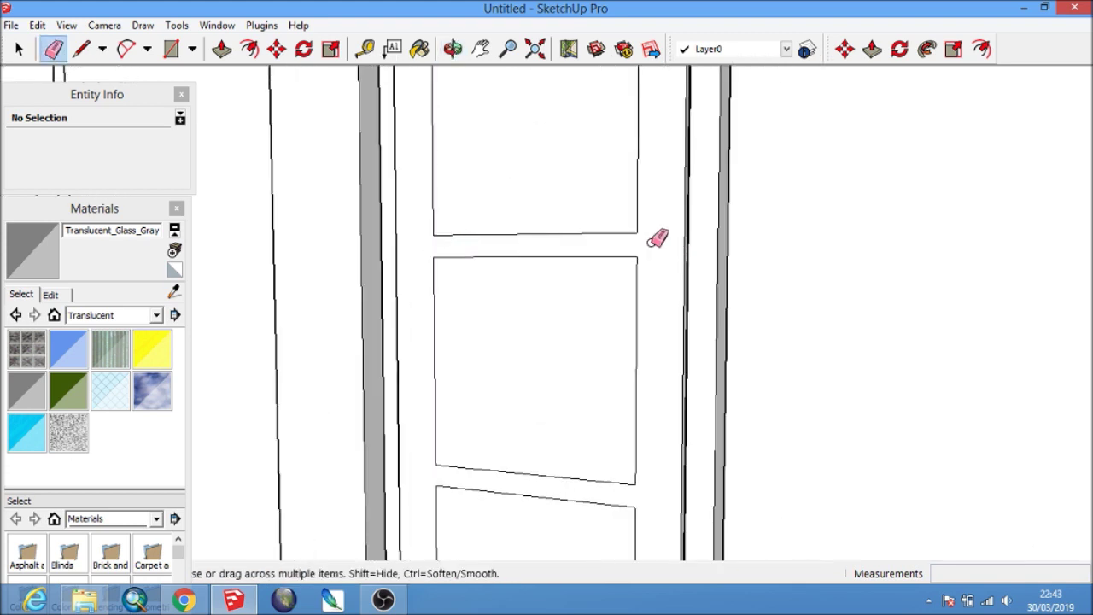
{"action": "scroll", "coordinate": [655, 239], "scroll_direction": "down", "scroll_amount": 3}
Push the side-light panes back 1 cm.
{"action": "left_click", "coordinate": [220, 48]}
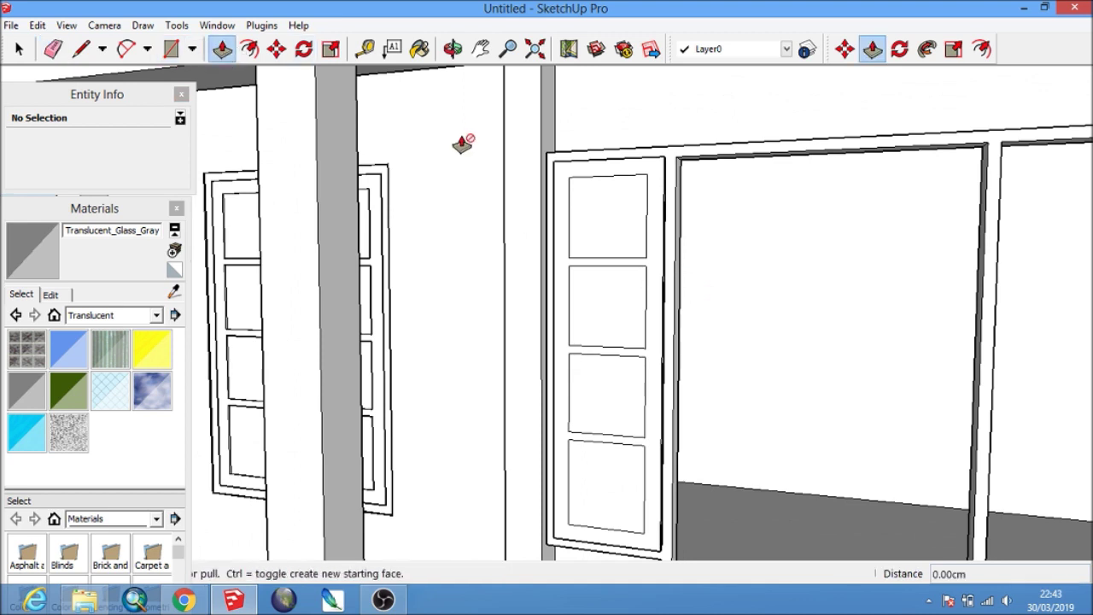
{"action": "left_click", "coordinate": [577, 211]}
{"action": "key", "text": "Return"}
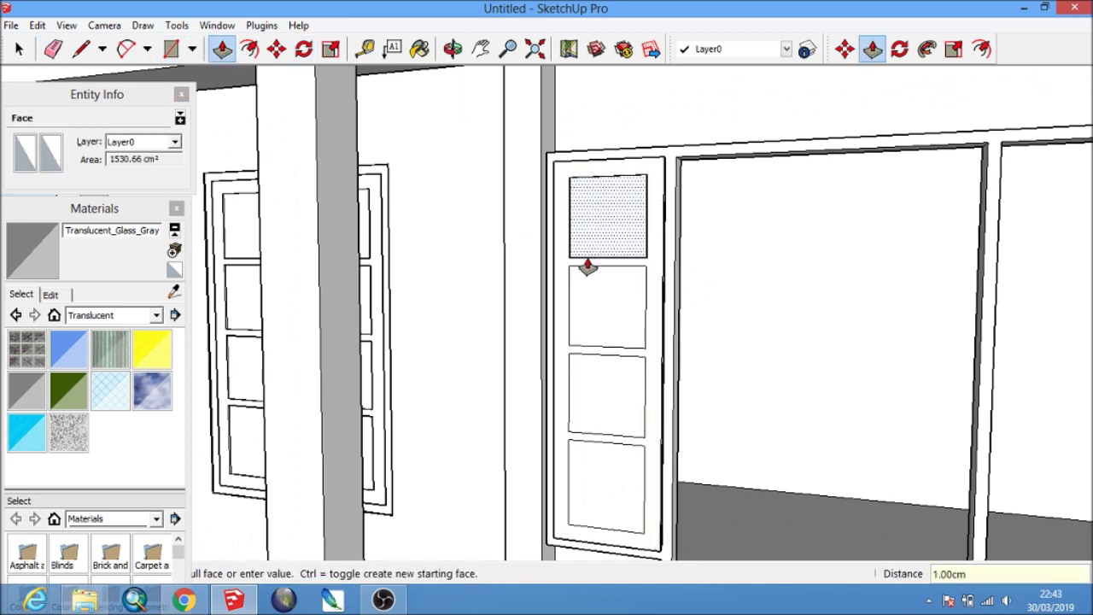
Select all the side-light geometry and make it a group.
{"action": "key", "text": "space"}
{"action": "scroll", "coordinate": [598, 478], "scroll_direction": "up", "scroll_amount": 4}
{"action": "triple_click", "coordinate": [507, 329]}
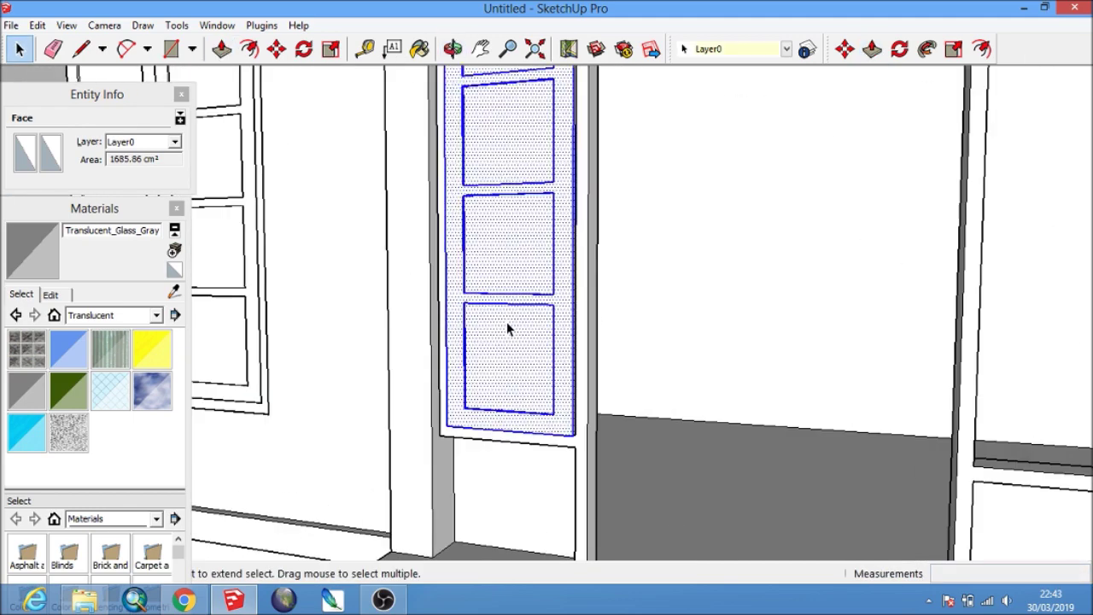
{"action": "right_click", "coordinate": [508, 325]}
{"action": "left_click", "coordinate": [564, 198]}
{"action": "mouse_move", "coordinate": [564, 198]}
{"action": "middle_mouse_down"}
{"action": "mouse_move", "coordinate": [530, 359]}
{"action": "mouse_move", "coordinate": [542, 498]}
{"action": "mouse_move", "coordinate": [581, 342]}
{"action": "middle_mouse_up"}
Move the side-light group 3.2 so it sits against the doorway post.
{"action": "key", "text": "m"}
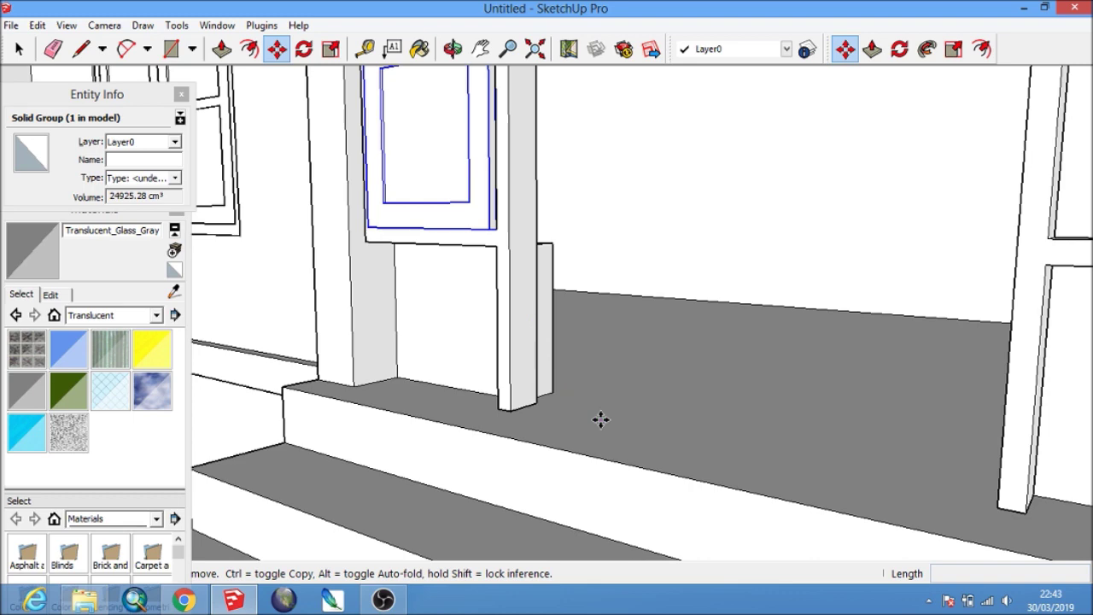
{"action": "left_click_drag", "start_coordinate": [601, 419], "coordinate": [620, 407]}
{"action": "type", "text": "3.2"}
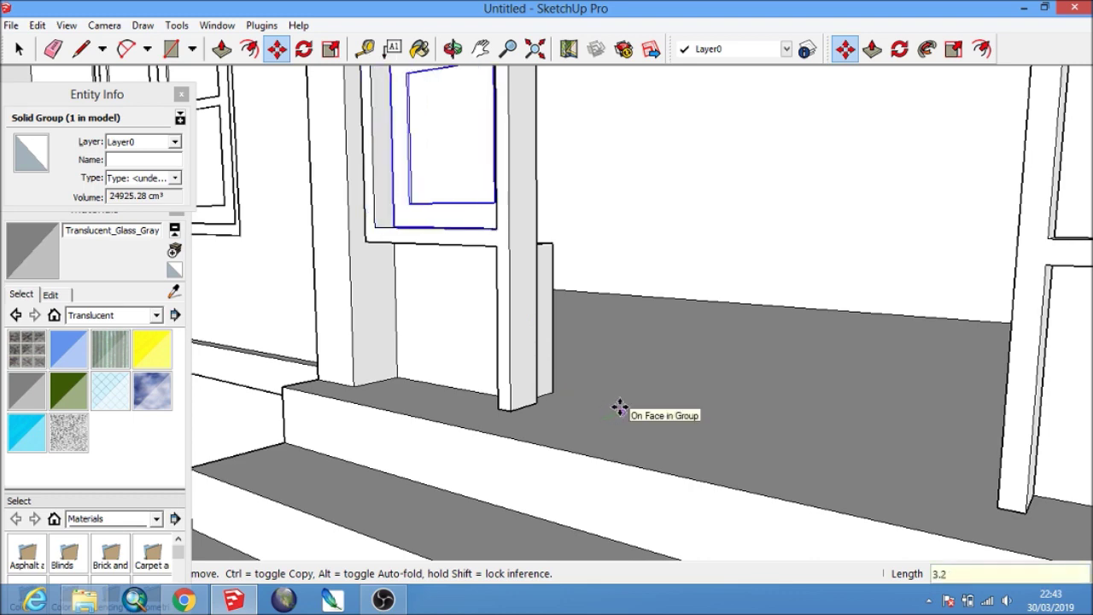
{"action": "key", "text": "Return"}
{"action": "scroll", "coordinate": [504, 299], "scroll_direction": "up", "scroll_amount": 3}
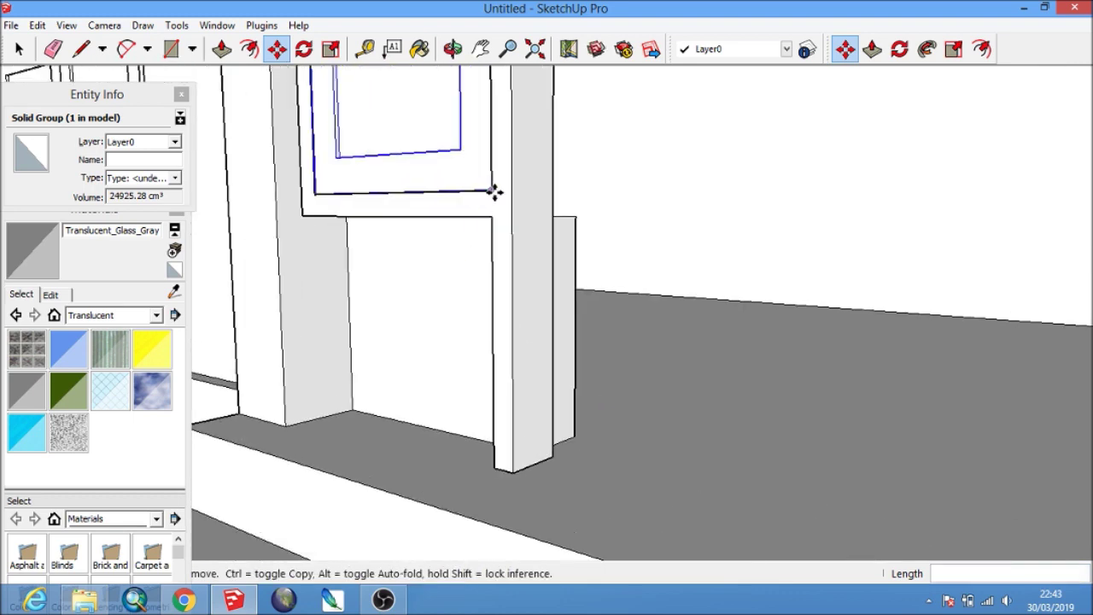
{"action": "left_click", "coordinate": [496, 191]}
{"action": "scroll", "coordinate": [478, 213], "scroll_direction": "down", "scroll_amount": 3}
{"action": "scroll", "coordinate": [534, 288], "scroll_direction": "up", "scroll_amount": 4}
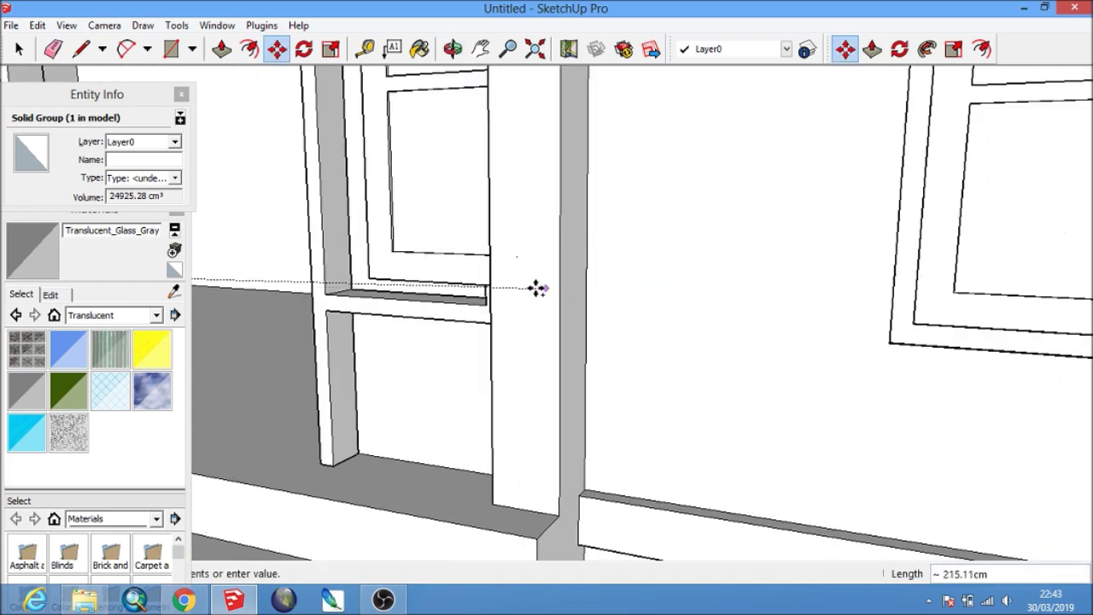
{"action": "scroll", "coordinate": [527, 310], "scroll_direction": "up", "scroll_amount": 1}
{"action": "scroll", "coordinate": [527, 309], "scroll_direction": "up", "scroll_amount": 2}
Pan and orbit to review the house front and porch doorway.
{"action": "middle_click_drag", "start_coordinate": [518, 298], "coordinate": [468, 278], "text": "shift"}
{"action": "scroll", "coordinate": [513, 273], "scroll_direction": "down", "scroll_amount": 2}
{"action": "scroll", "coordinate": [581, 268], "scroll_direction": "down", "scroll_amount": 2}
{"action": "scroll", "coordinate": [484, 224], "scroll_direction": "up", "scroll_amount": 2}
{"action": "scroll", "coordinate": [458, 219], "scroll_direction": "up", "scroll_amount": 2}
{"action": "scroll", "coordinate": [458, 219], "scroll_direction": "down", "scroll_amount": 3}
{"action": "scroll", "coordinate": [545, 317], "scroll_direction": "down", "scroll_amount": 2}
{"action": "middle_click_drag", "start_coordinate": [545, 317], "coordinate": [512, 398], "text": "shift"}
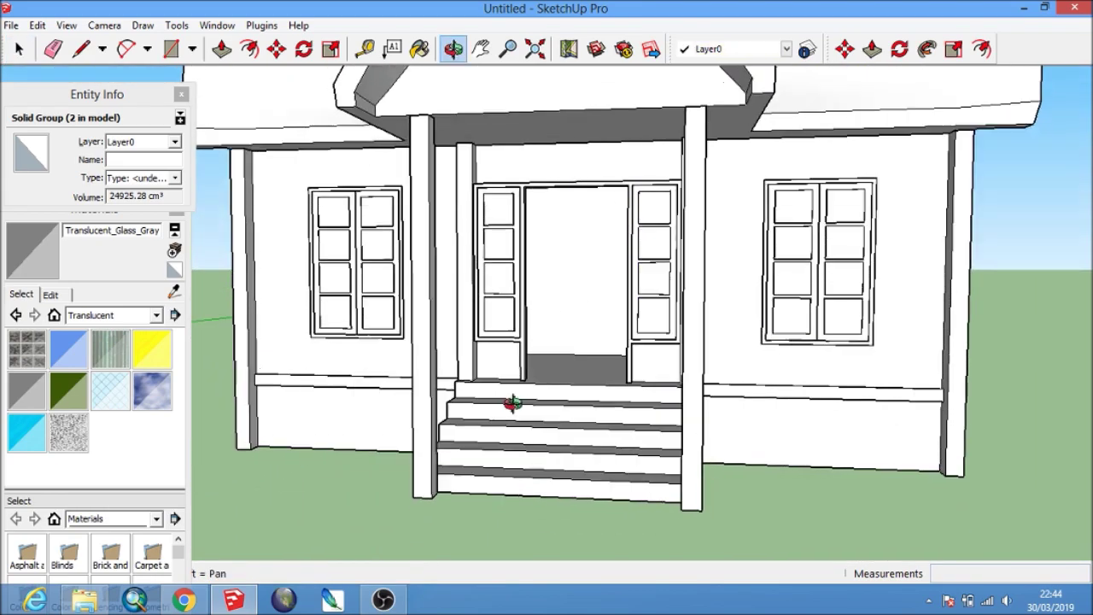
{"action": "scroll", "coordinate": [587, 304], "scroll_direction": "up", "scroll_amount": 2}
{"action": "mouse_move", "coordinate": [586, 305]}
{"action": "middle_mouse_down"}
{"action": "mouse_move", "coordinate": [519, 280]}
{"action": "mouse_move", "coordinate": [554, 281]}
{"action": "mouse_move", "coordinate": [362, 296]}
{"action": "mouse_move", "coordinate": [452, 246]}
{"action": "middle_mouse_up"}
{"action": "scroll", "coordinate": [507, 175], "scroll_direction": "up", "scroll_amount": 3}
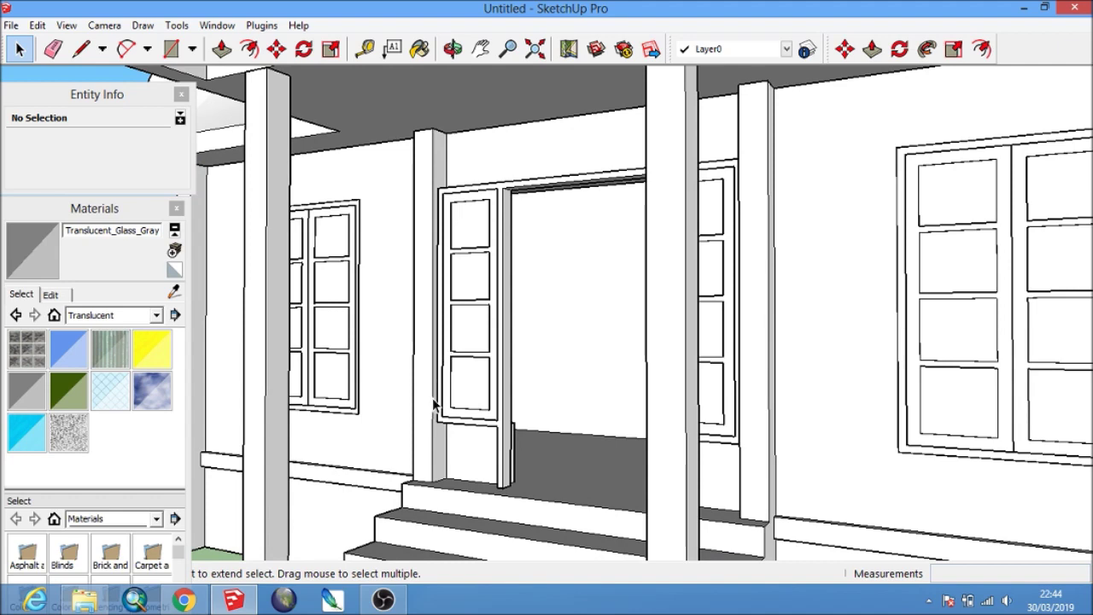
Draw a 65 × 245 cm door leaf face from the doorway's lower-left corner.
{"action": "left_click", "coordinate": [170, 50]}
{"action": "scroll", "coordinate": [484, 483], "scroll_direction": "up", "scroll_amount": 2}
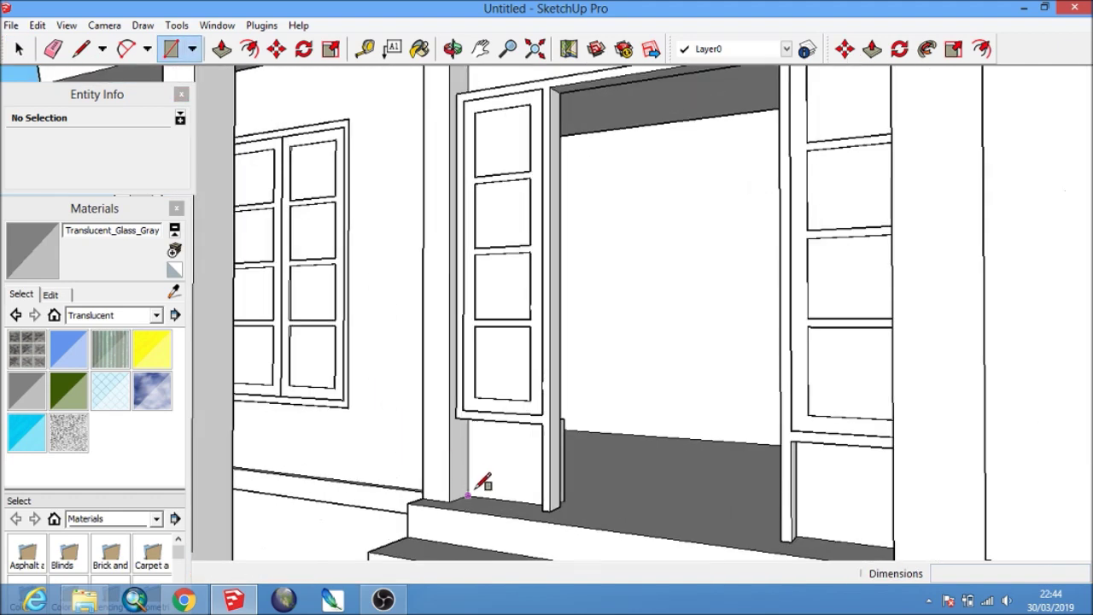
{"action": "left_click", "coordinate": [551, 510]}
{"action": "scroll", "coordinate": [551, 508], "scroll_direction": "down", "scroll_amount": 1}
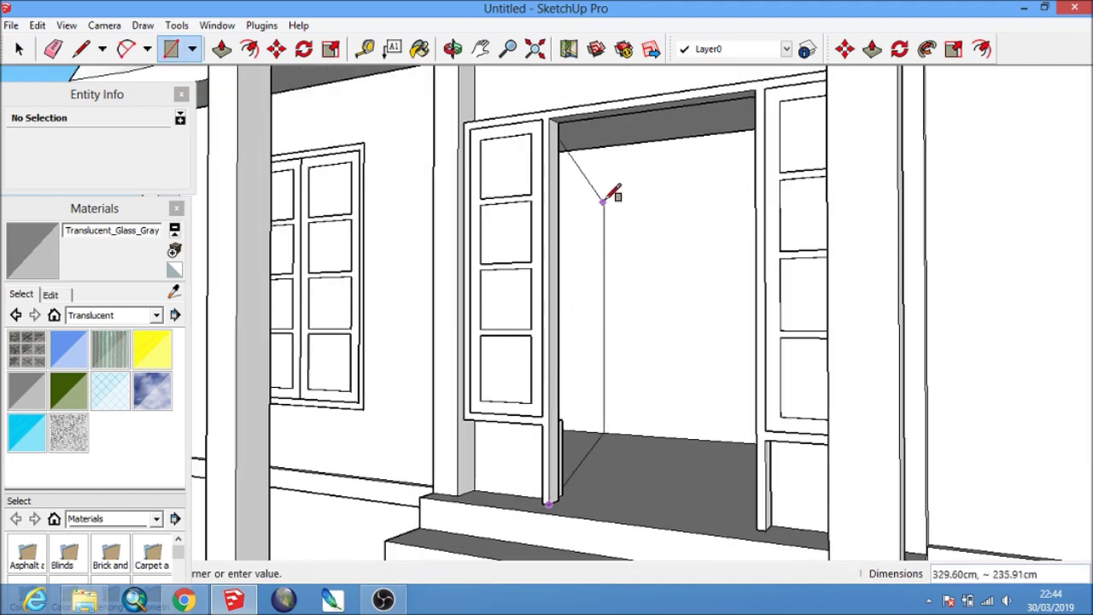
{"action": "left_click", "coordinate": [658, 94]}
{"action": "middle_click_drag", "start_coordinate": [658, 94], "coordinate": [620, 177]}
{"action": "scroll", "coordinate": [513, 256], "scroll_direction": "up", "scroll_amount": 2}
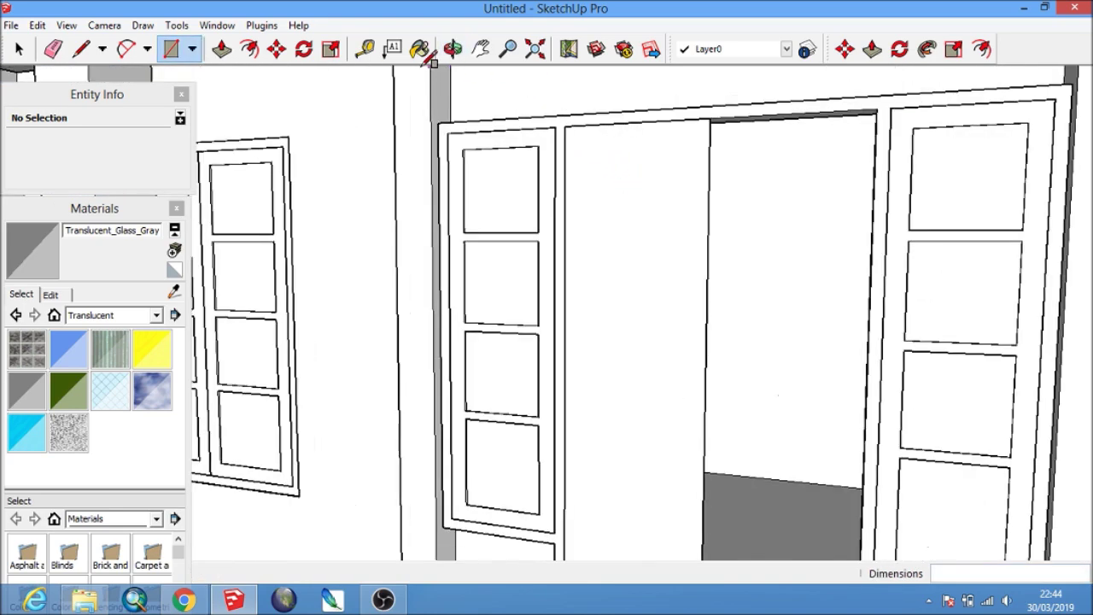
Try an offset outline on the door face, then end it.
{"action": "left_click", "coordinate": [248, 52]}
{"action": "scroll", "coordinate": [649, 128], "scroll_direction": "up", "scroll_amount": 3}
{"action": "middle_click_drag", "start_coordinate": [635, 105], "coordinate": [610, 190], "text": "shift"}
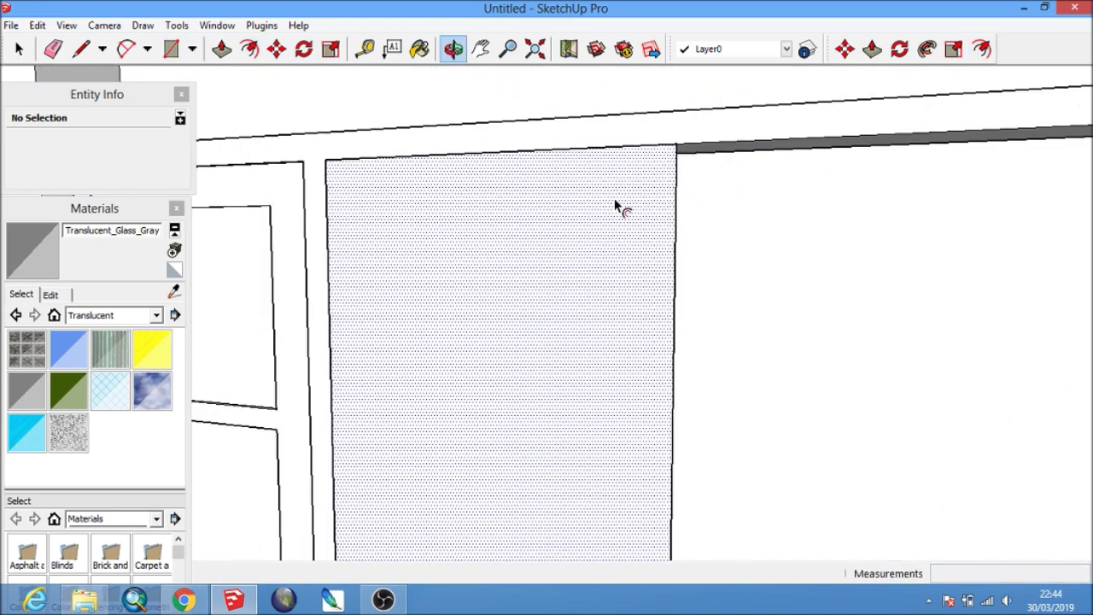
{"action": "left_click", "coordinate": [611, 167]}
{"action": "type", "text": "0.1"}
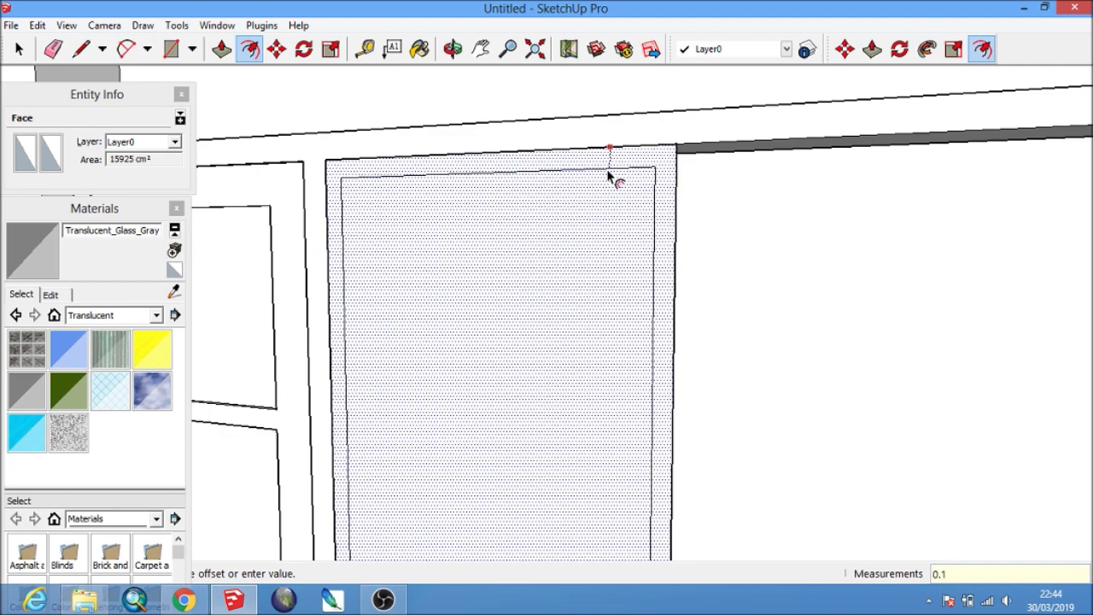
{"action": "key", "text": "Return"}
{"action": "scroll", "coordinate": [635, 164], "scroll_direction": "up", "scroll_amount": 2}
{"action": "key", "text": "space"}
{"action": "scroll", "coordinate": [701, 146], "scroll_direction": "up", "scroll_amount": 2}
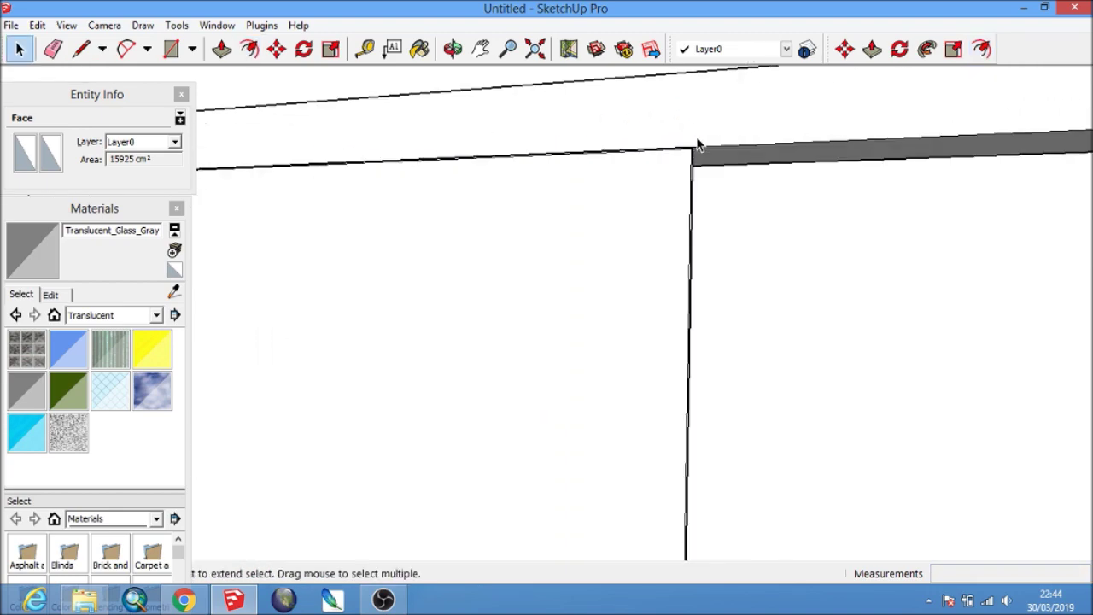
{"action": "key", "text": "Escape"}
Select the border strip along the door top and its connected geometry, then clear the selection.
{"action": "left_click", "coordinate": [686, 171]}
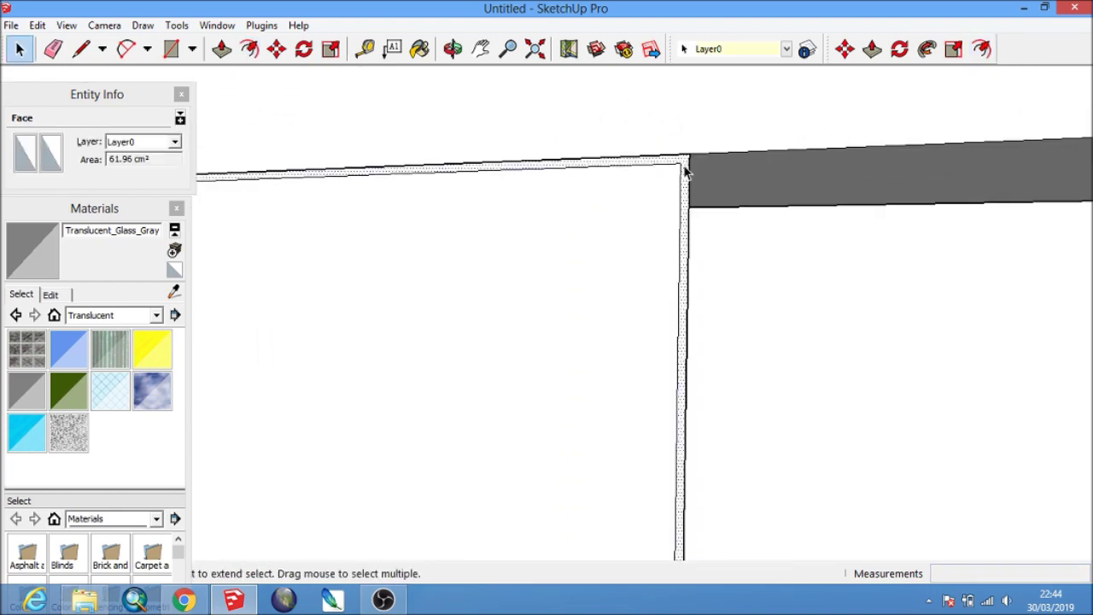
{"action": "triple_click", "coordinate": [688, 166]}
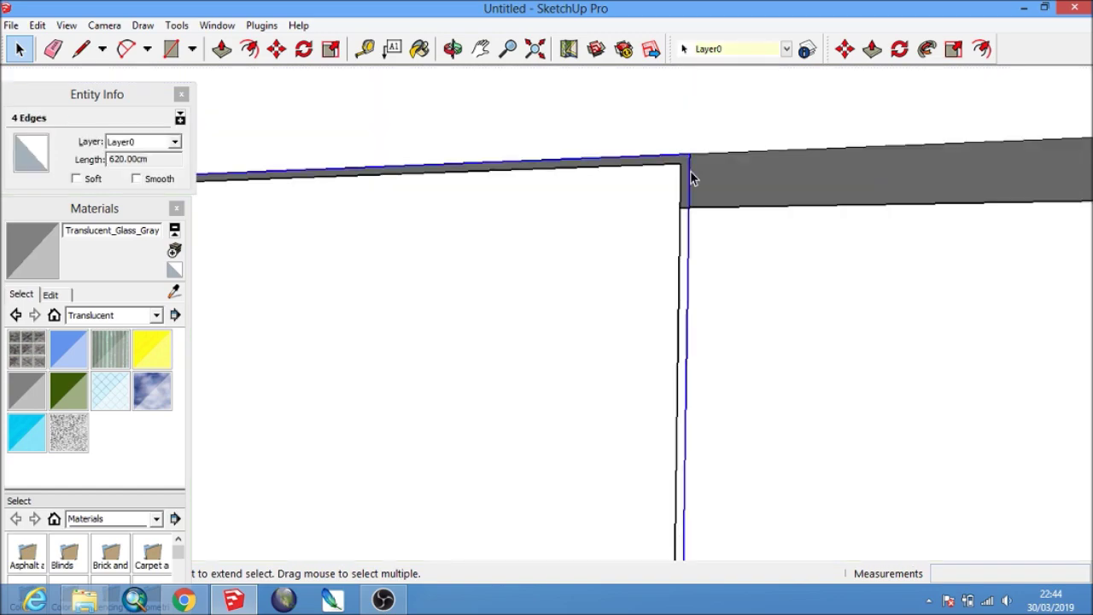
{"action": "left_click", "coordinate": [689, 205]}
{"action": "scroll", "coordinate": [705, 264], "scroll_direction": "down", "scroll_amount": 5}
{"action": "middle_click_drag", "start_coordinate": [705, 264], "coordinate": [651, 291]}
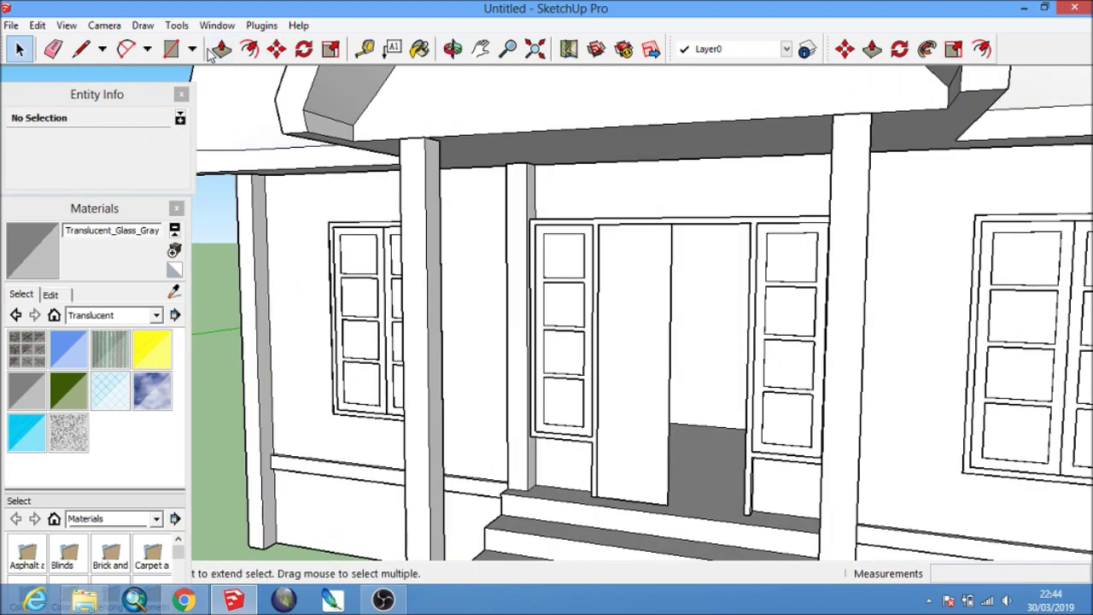
{"action": "left_click", "coordinate": [221, 48]}
Pull the door leaf face out to 3 cm thick.
{"action": "scroll", "coordinate": [708, 268], "scroll_direction": "up", "scroll_amount": 3}
{"action": "left_click", "coordinate": [619, 239]}
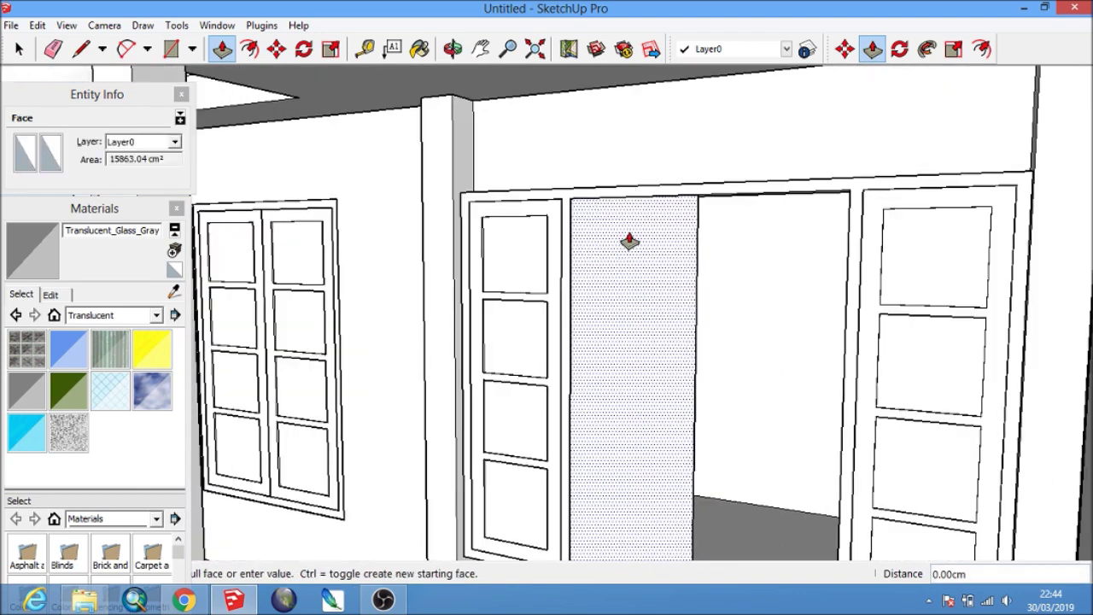
{"action": "type", "text": "3"}
{"action": "key", "text": "Return"}
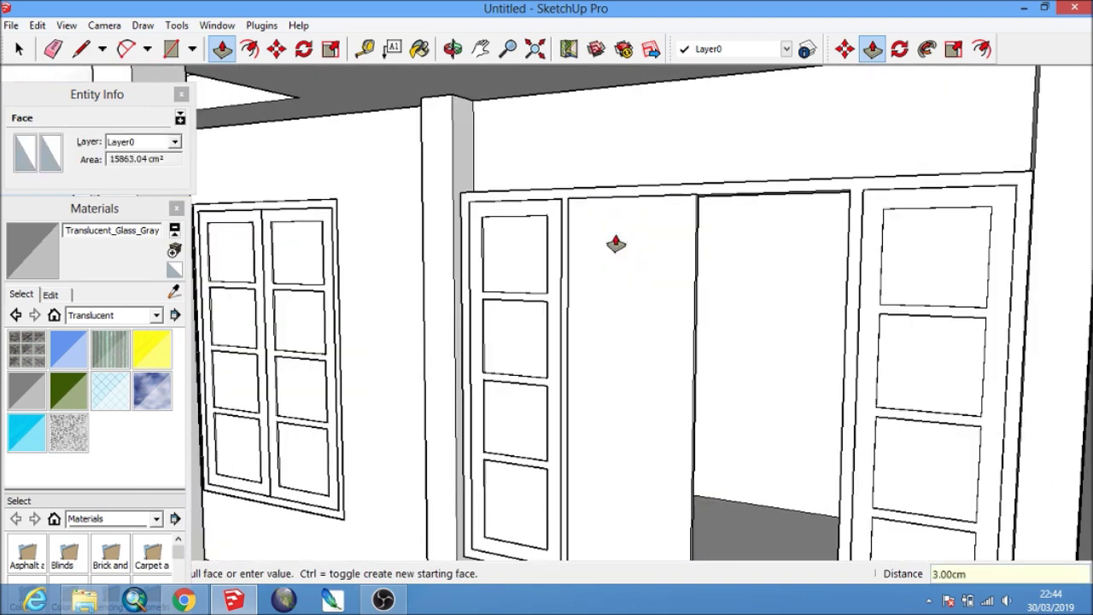
Offset the door outline 10 cm inward to mark the inner panel.
{"action": "key", "text": "f"}
{"action": "left_click", "coordinate": [626, 199]}
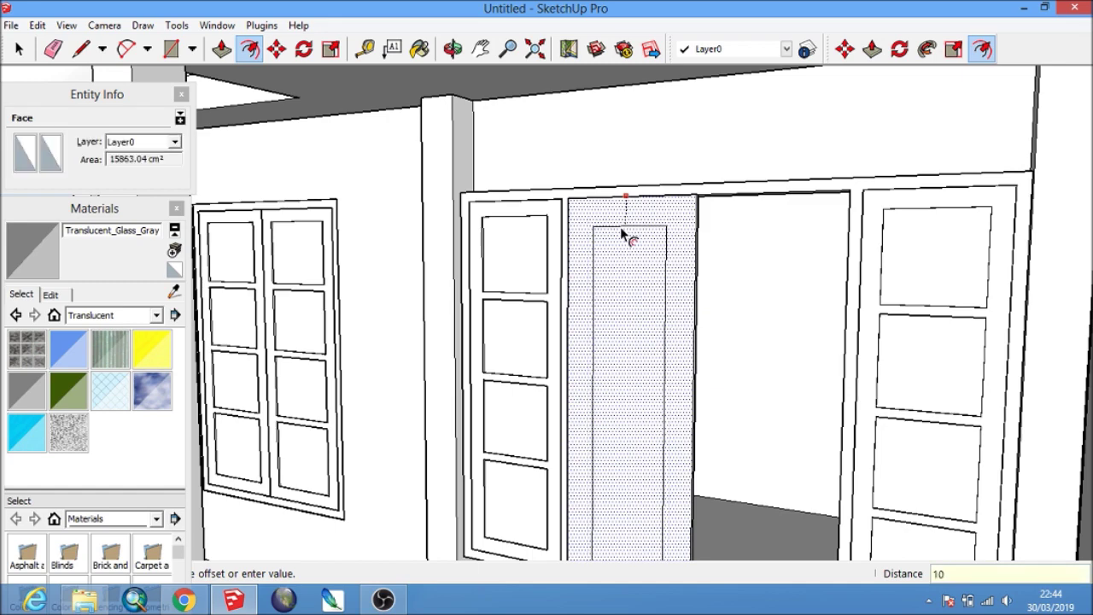
{"action": "key", "text": "Return"}
{"action": "scroll", "coordinate": [618, 237], "scroll_direction": "down", "scroll_amount": 3}
{"action": "middle_click_drag", "start_coordinate": [618, 237], "coordinate": [647, 273]}
{"action": "scroll", "coordinate": [667, 323], "scroll_direction": "up", "scroll_amount": 2}
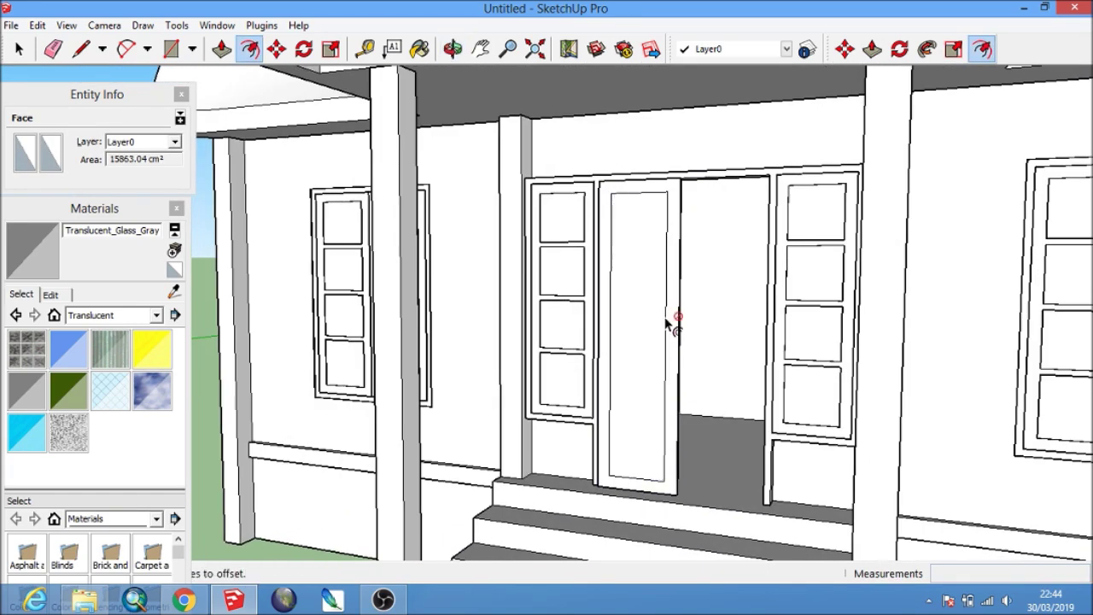
{"action": "middle_click_drag", "start_coordinate": [666, 323], "coordinate": [646, 312]}
{"action": "left_click", "coordinate": [647, 313]}
{"action": "scroll", "coordinate": [630, 272], "scroll_direction": "up", "scroll_amount": 2}
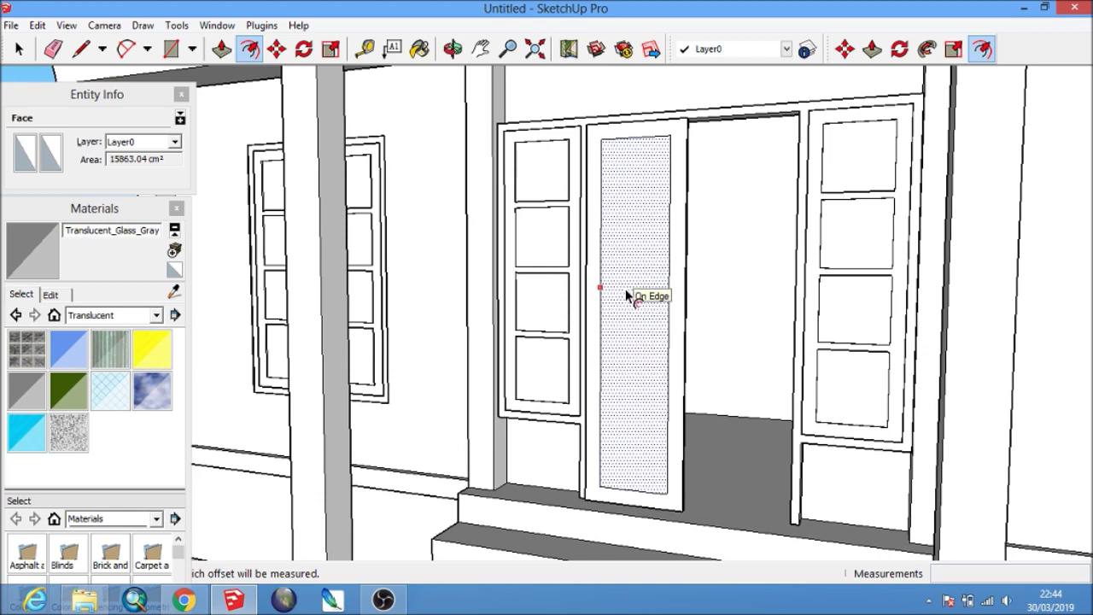
{"action": "key", "text": "l"}
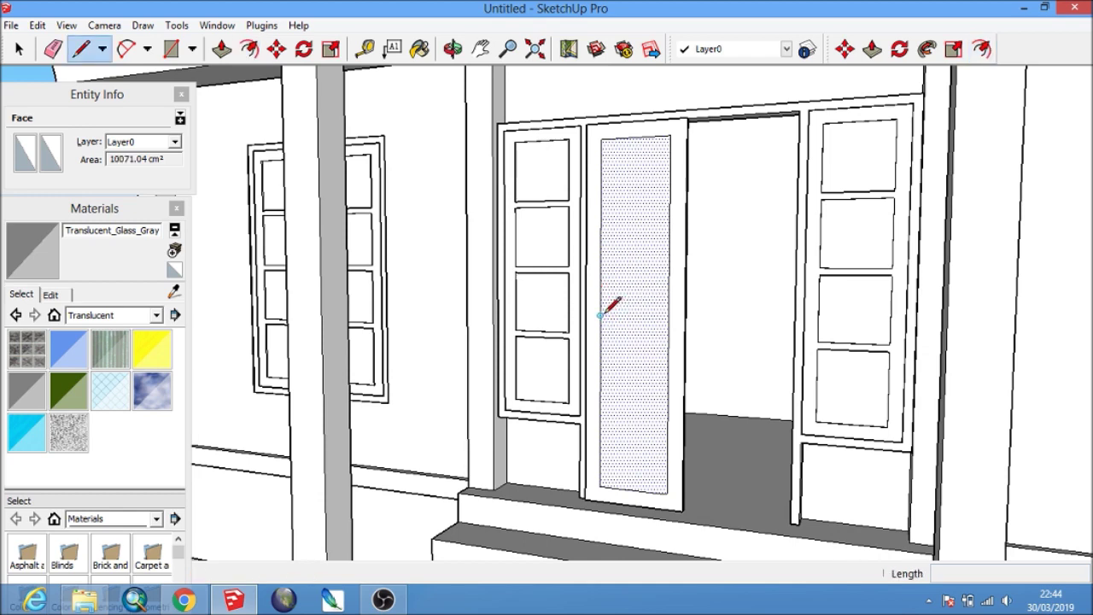
Draw three horizontal dividing lines across the left door's inner panel.
{"action": "left_click", "coordinate": [669, 317]}
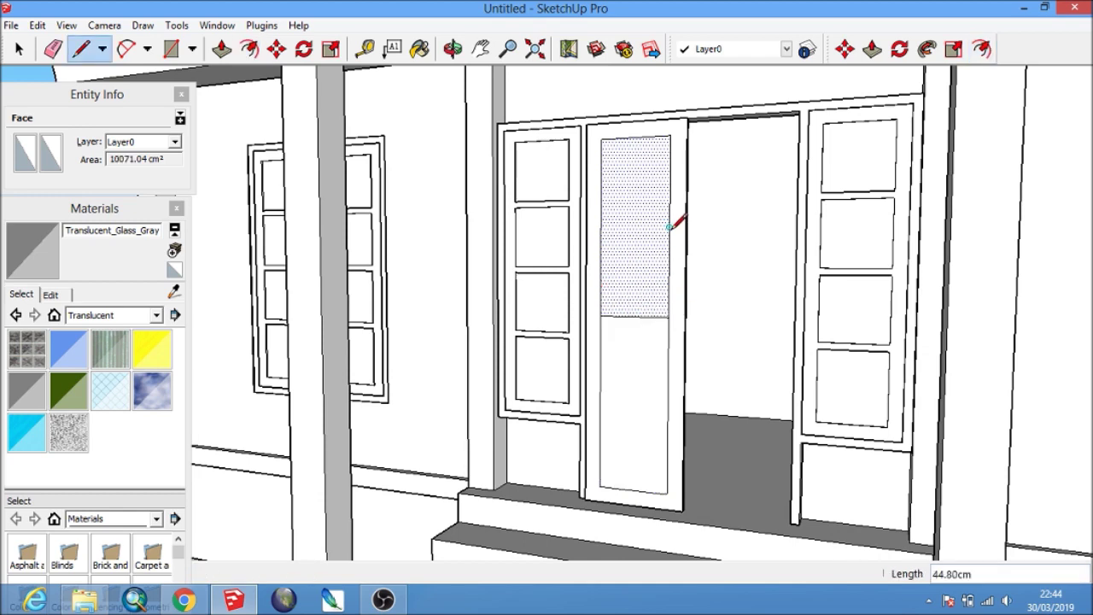
{"action": "left_click", "coordinate": [602, 228]}
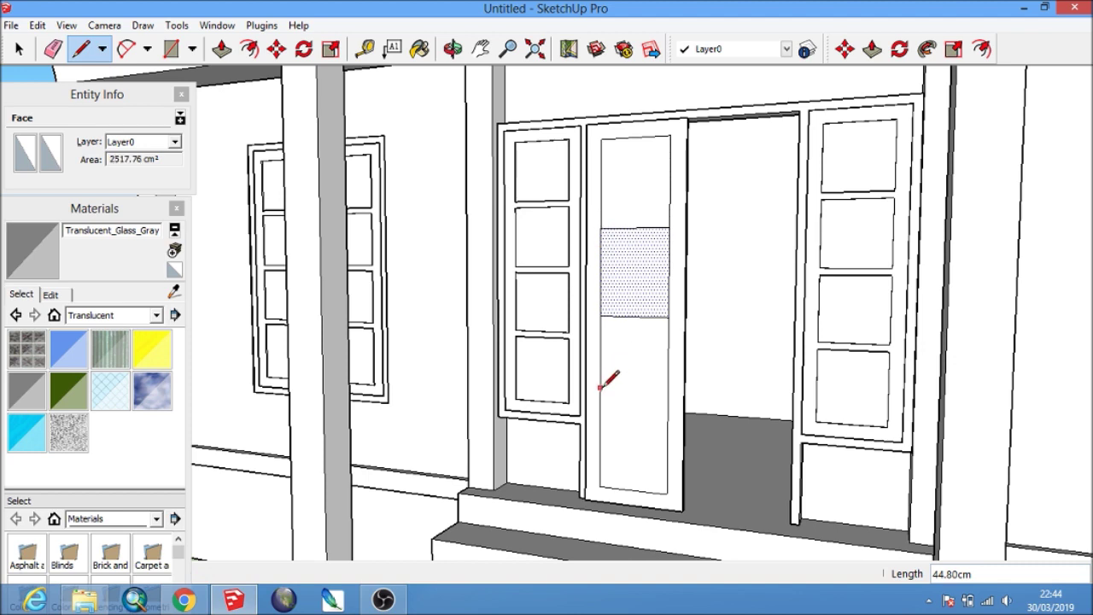
{"action": "left_click", "coordinate": [668, 405]}
{"action": "key", "text": "space"}
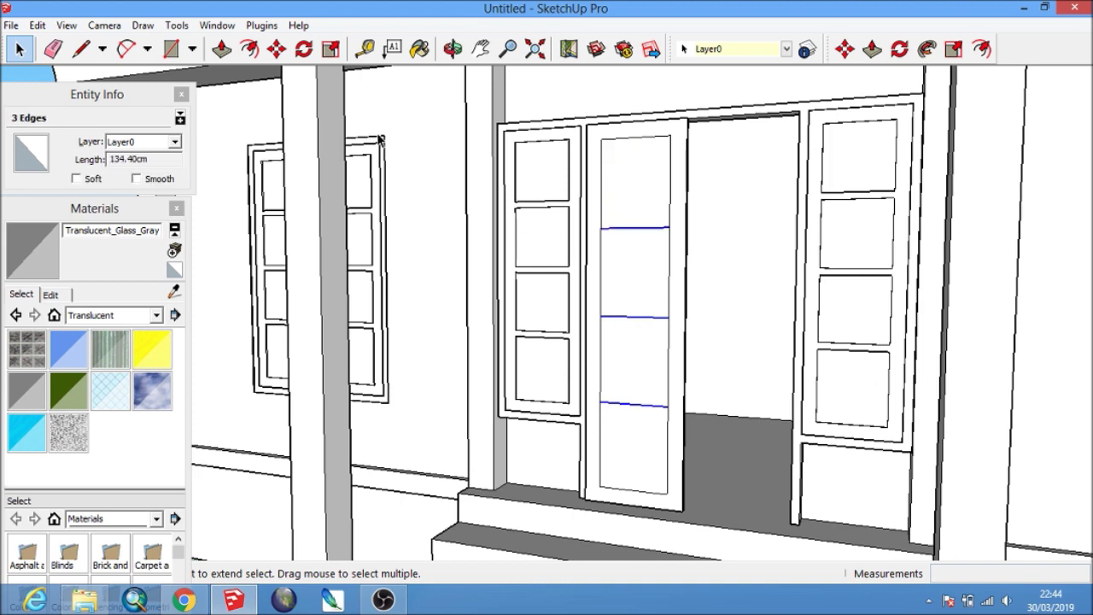
{"action": "left_click", "coordinate": [276, 49]}
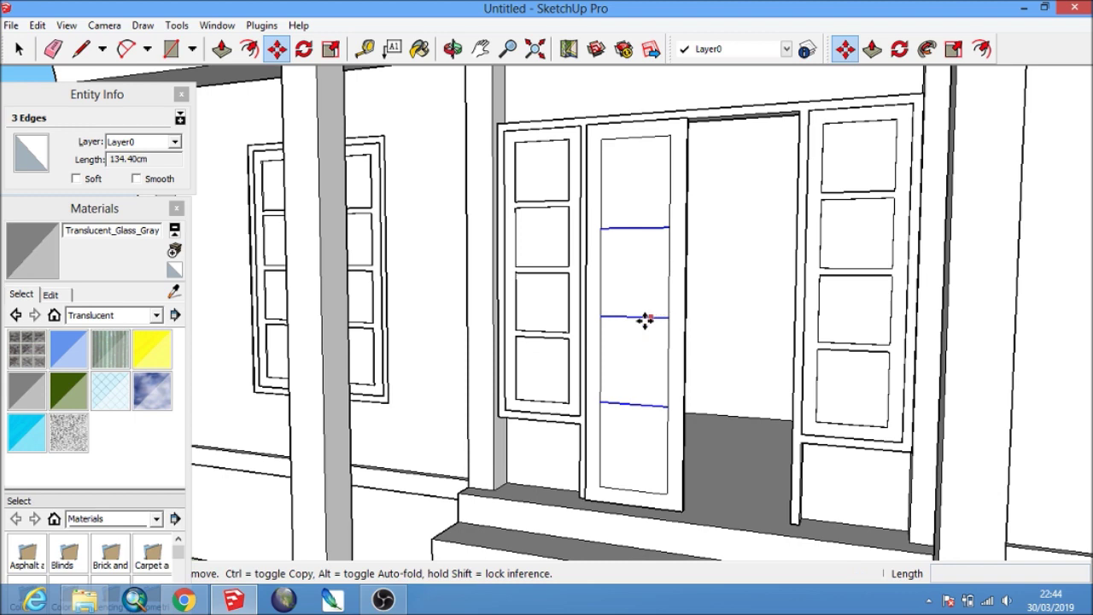
Double the three door dividers 4 units up into glazing bars and erase stray rail edges.
{"action": "scroll", "coordinate": [649, 314], "scroll_direction": "up", "scroll_amount": 3}
{"action": "left_click", "coordinate": [629, 375]}
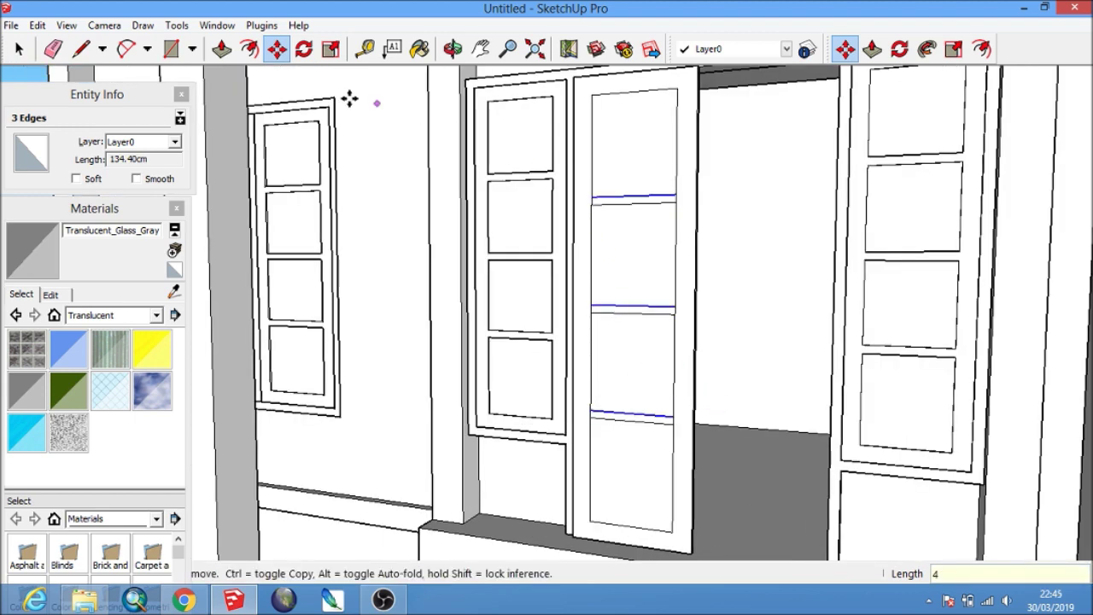
{"action": "left_click", "coordinate": [53, 48]}
{"action": "scroll", "coordinate": [618, 179], "scroll_direction": "up", "scroll_amount": 2}
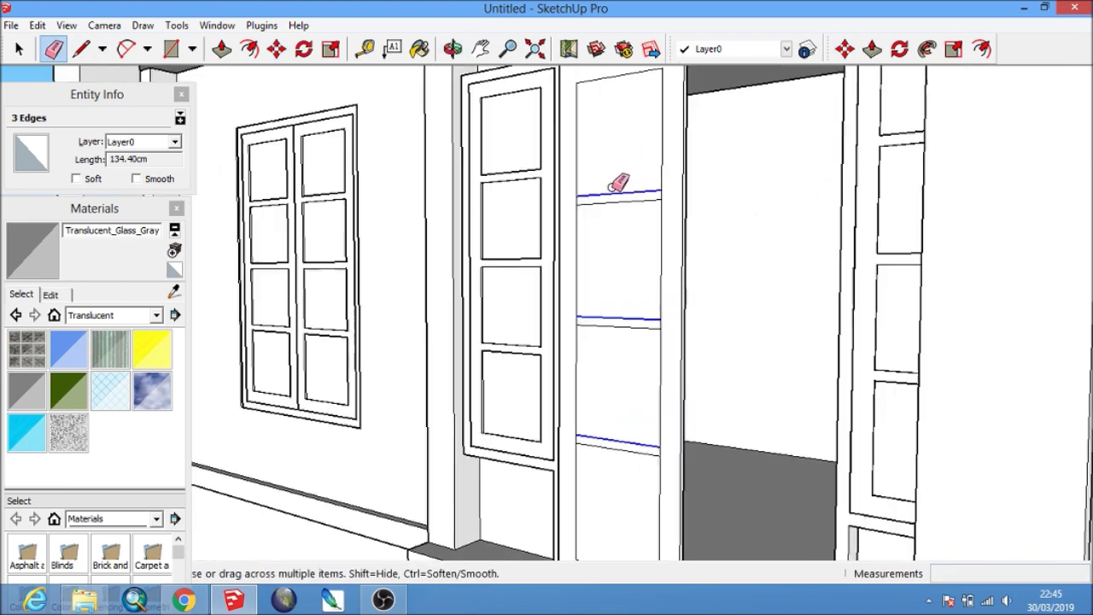
{"action": "scroll", "coordinate": [557, 198], "scroll_direction": "up", "scroll_amount": 2}
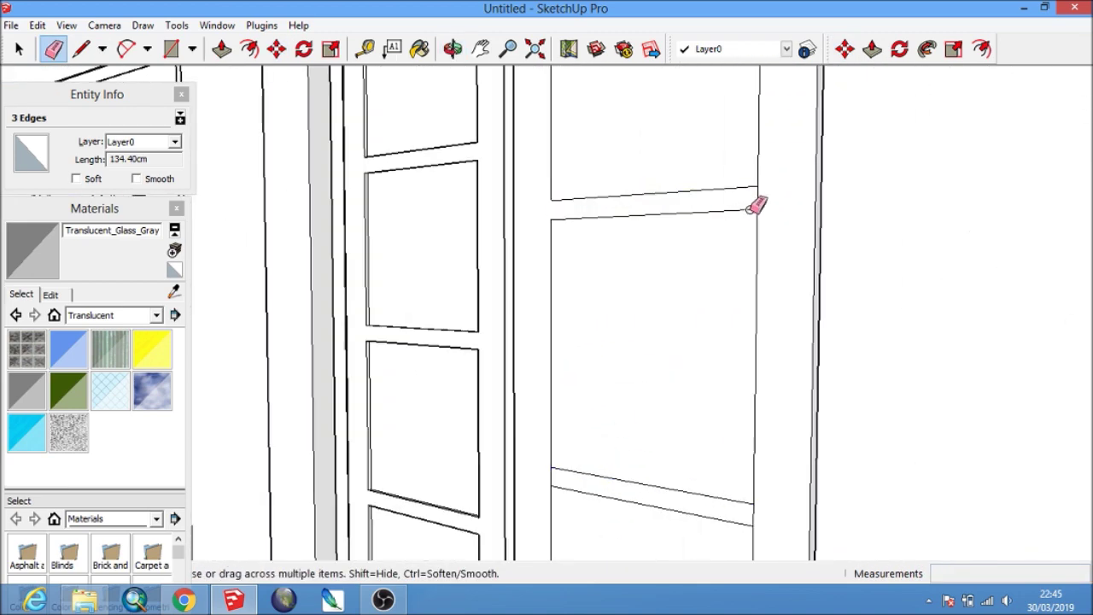
{"action": "middle_click_drag", "start_coordinate": [753, 205], "coordinate": [743, 368], "text": "shift"}
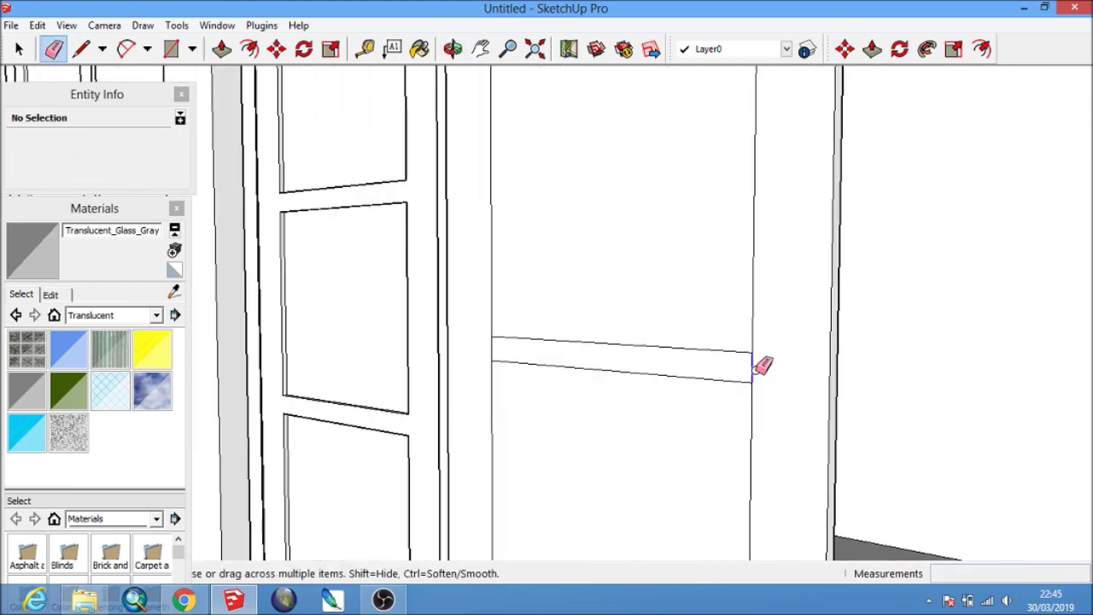
{"action": "middle_click_drag", "start_coordinate": [494, 345], "coordinate": [715, 319]}
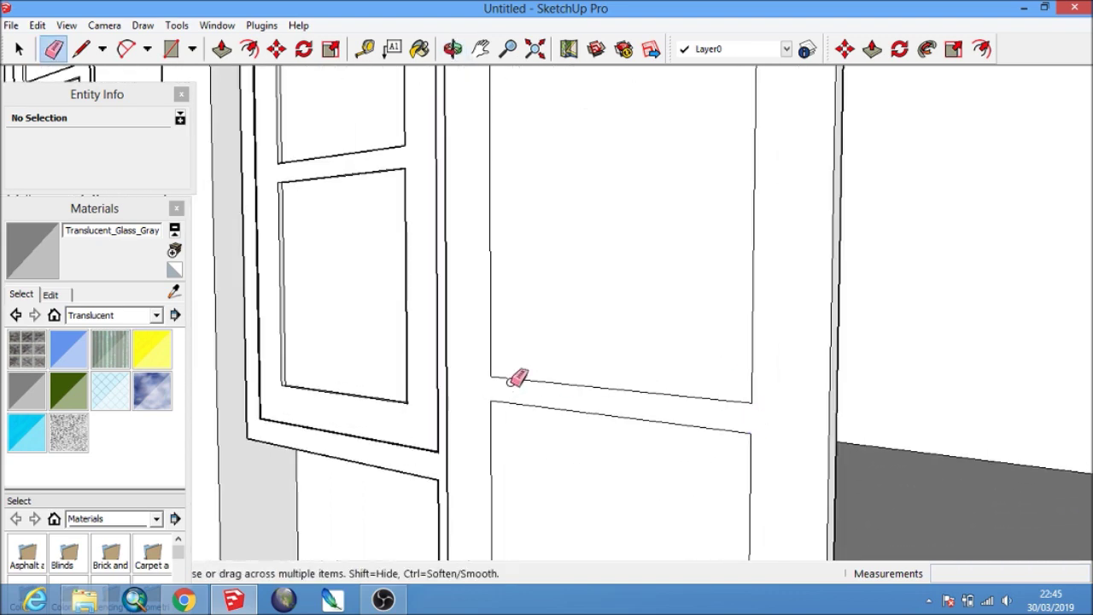
{"action": "scroll", "coordinate": [517, 378], "scroll_direction": "down", "scroll_amount": 3}
{"action": "middle_click_drag", "start_coordinate": [581, 410], "coordinate": [578, 379]}
{"action": "mouse_move", "coordinate": [569, 429]}
{"action": "middle_mouse_down"}
{"action": "mouse_move", "coordinate": [637, 408]}
{"action": "mouse_move", "coordinate": [659, 330]}
{"action": "middle_mouse_up"}
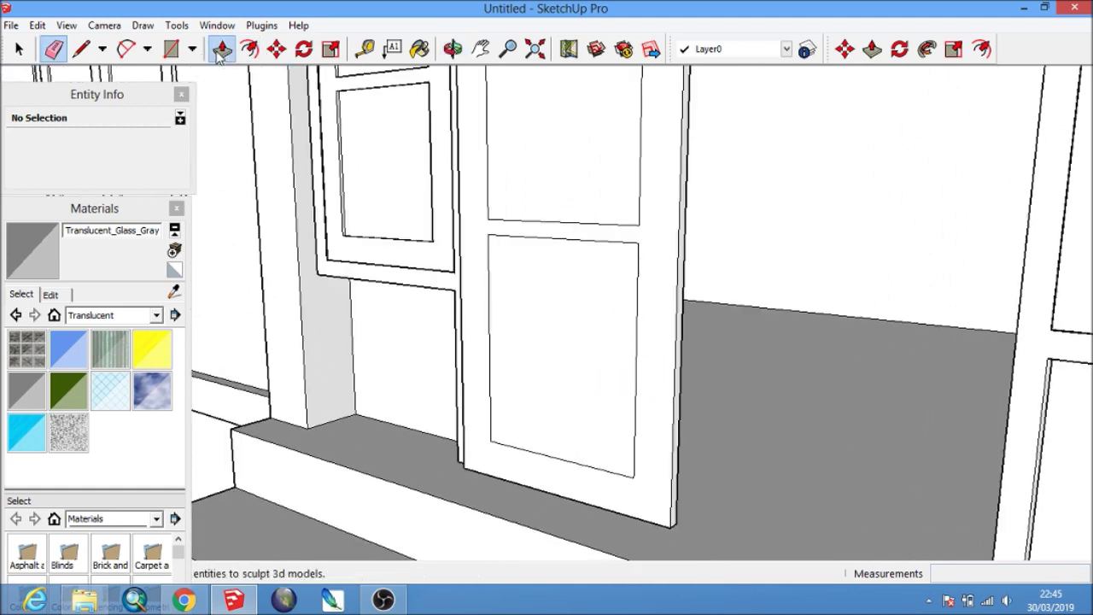
Push the lower and upper door panels 1 cm into the door leaf.
{"action": "left_click", "coordinate": [221, 51]}
{"action": "left_click", "coordinate": [489, 288]}
{"action": "type", "text": "1"}
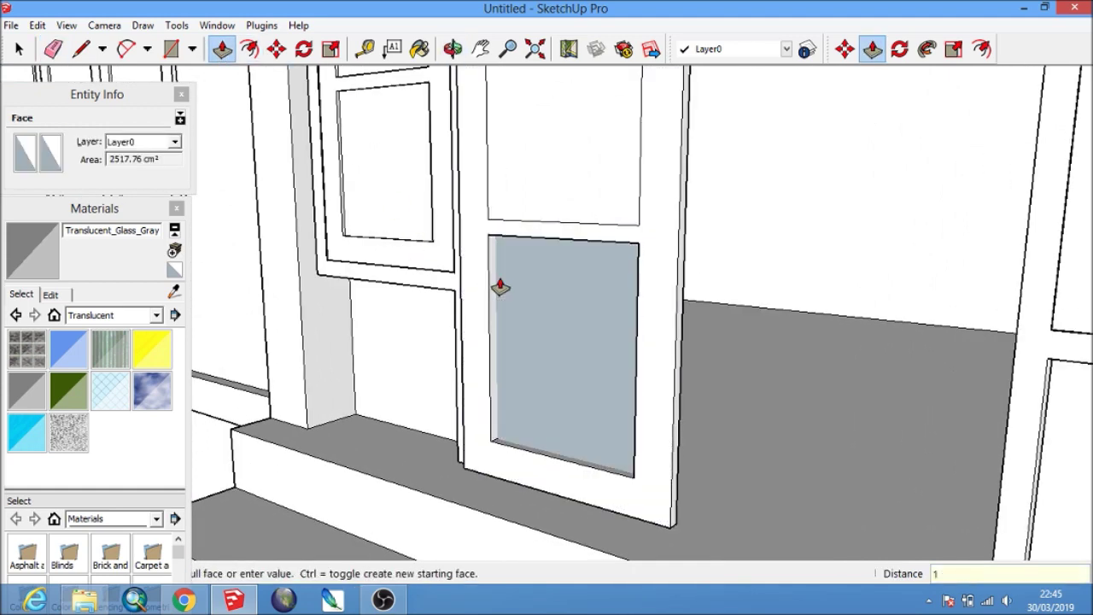
{"action": "key", "text": "Return"}
{"action": "left_click", "coordinate": [535, 171]}
{"action": "middle_click_drag", "start_coordinate": [542, 146], "coordinate": [539, 350]}
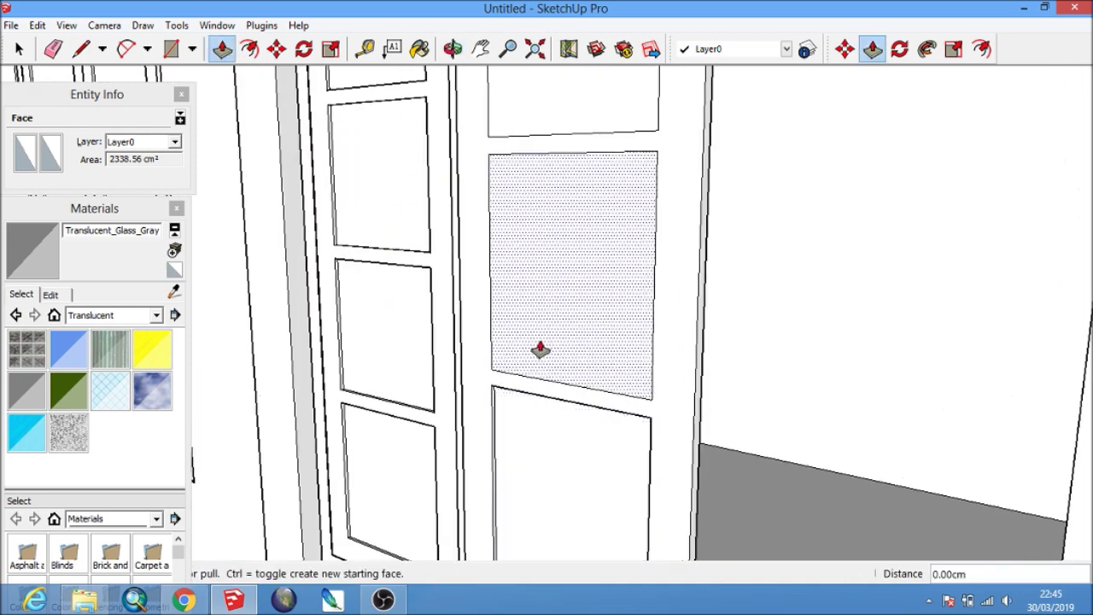
{"action": "scroll", "coordinate": [576, 196], "scroll_direction": "down", "scroll_amount": 3}
View the porch from the front and select the whole left door leaf.
{"action": "key", "text": "space"}
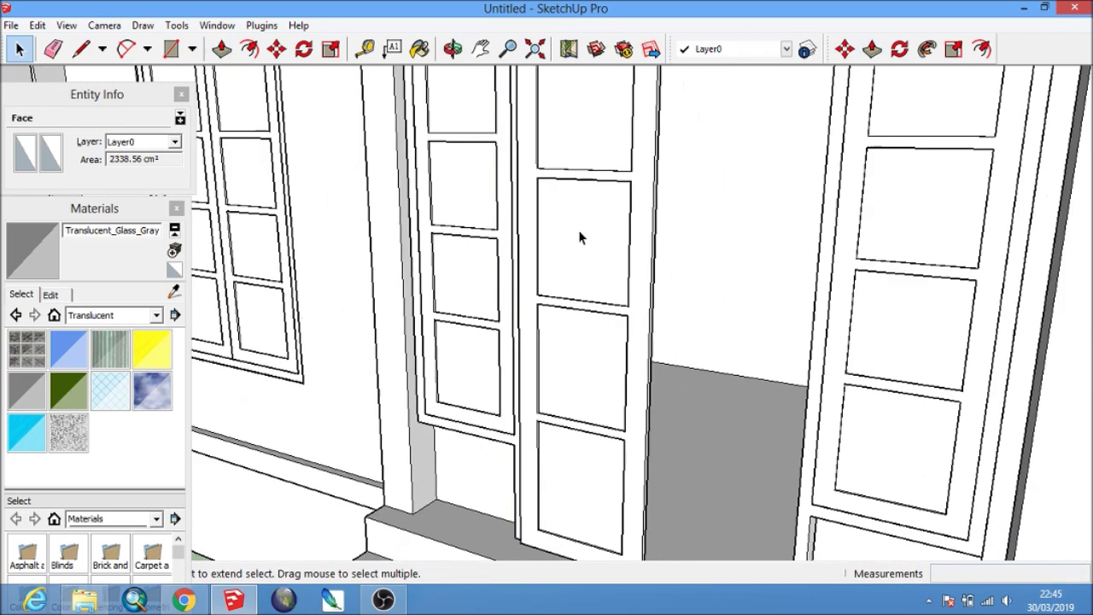
{"action": "middle_click_drag", "start_coordinate": [587, 224], "coordinate": [663, 196]}
{"action": "scroll", "coordinate": [624, 224], "scroll_direction": "down", "scroll_amount": 3}
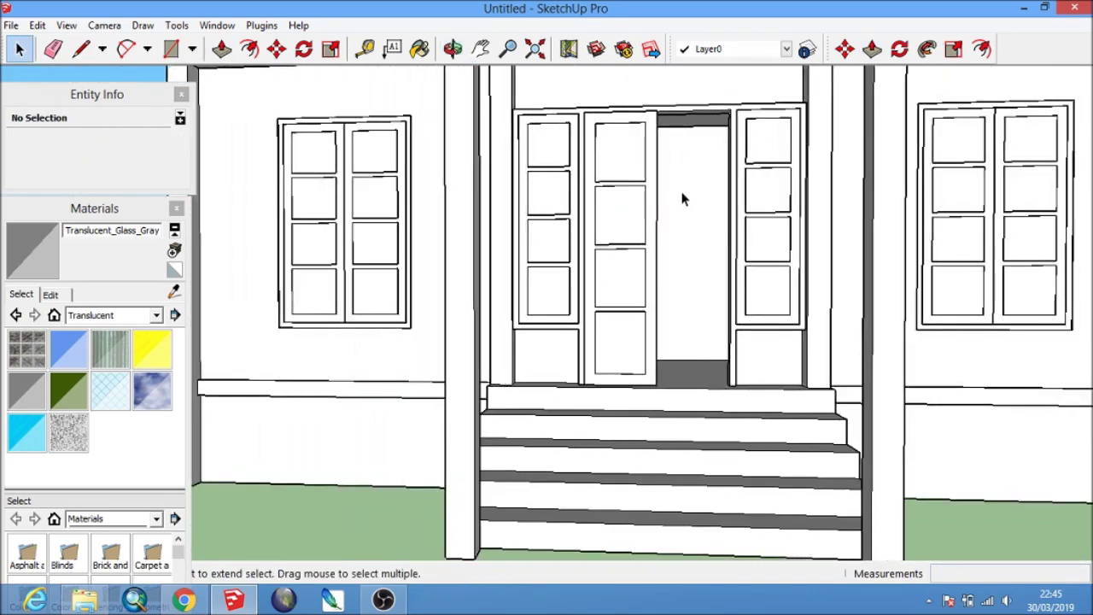
{"action": "scroll", "coordinate": [646, 236], "scroll_direction": "up", "scroll_amount": 2}
{"action": "scroll", "coordinate": [647, 233], "scroll_direction": "up", "scroll_amount": 2}
{"action": "triple_click", "coordinate": [647, 232]}
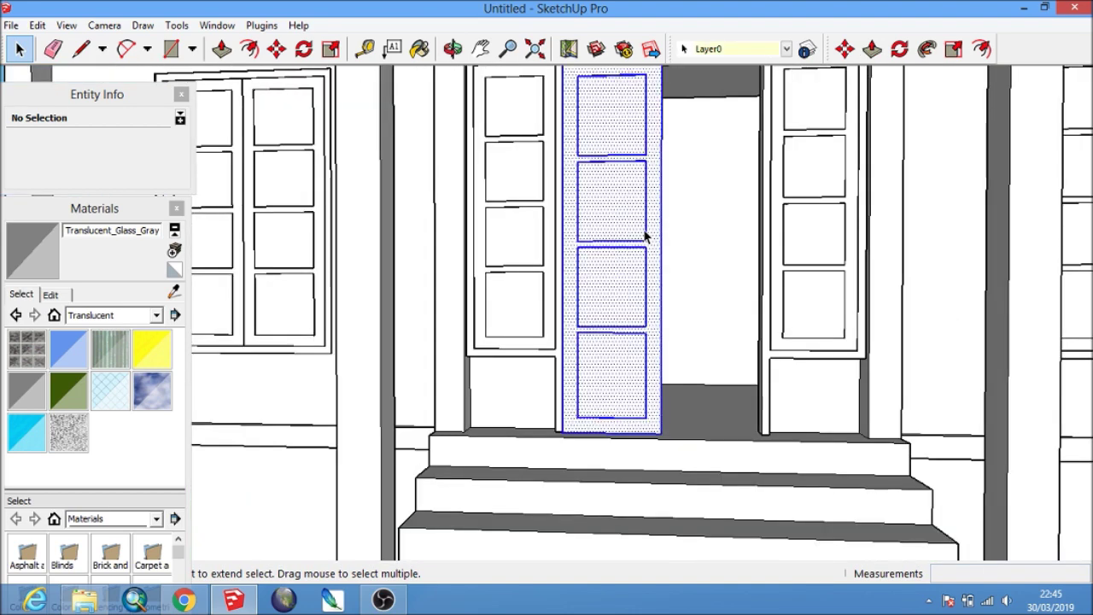
Make the selected door leaf a group.
{"action": "right_click", "coordinate": [646, 230]}
{"action": "left_click", "coordinate": [697, 369]}
{"action": "scroll", "coordinate": [551, 410], "scroll_direction": "up", "scroll_amount": 2}
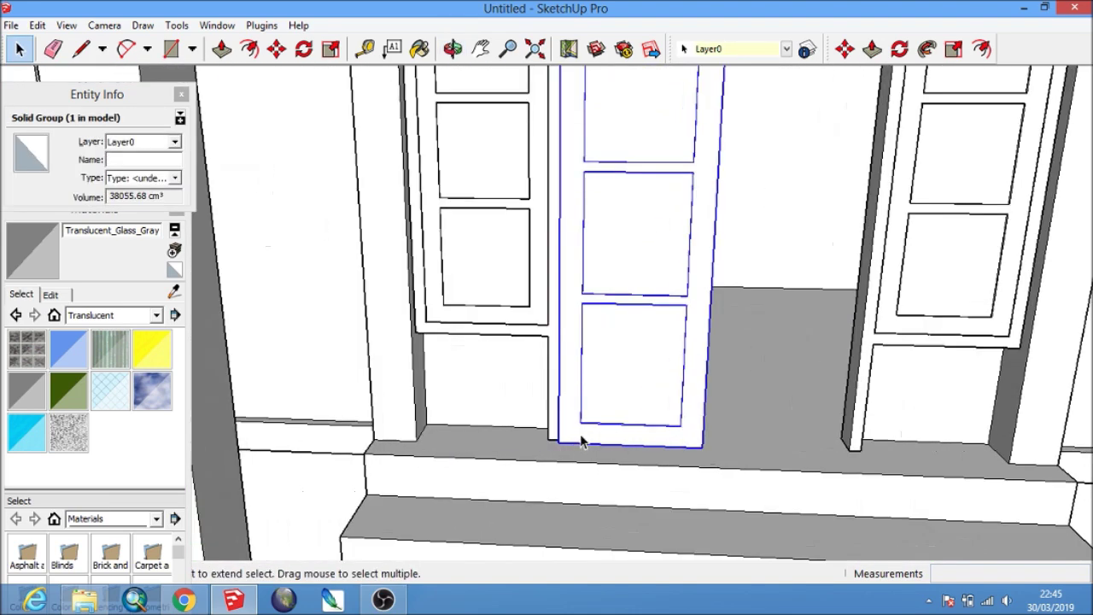
{"action": "scroll", "coordinate": [588, 443], "scroll_direction": "up", "scroll_amount": 2}
{"action": "scroll", "coordinate": [589, 442], "scroll_direction": "up", "scroll_amount": 1}
Copy the door group 5 units beside the original.
{"action": "key", "text": "m"}
{"action": "left_click", "coordinate": [534, 451]}
{"action": "key", "text": "ctrl"}
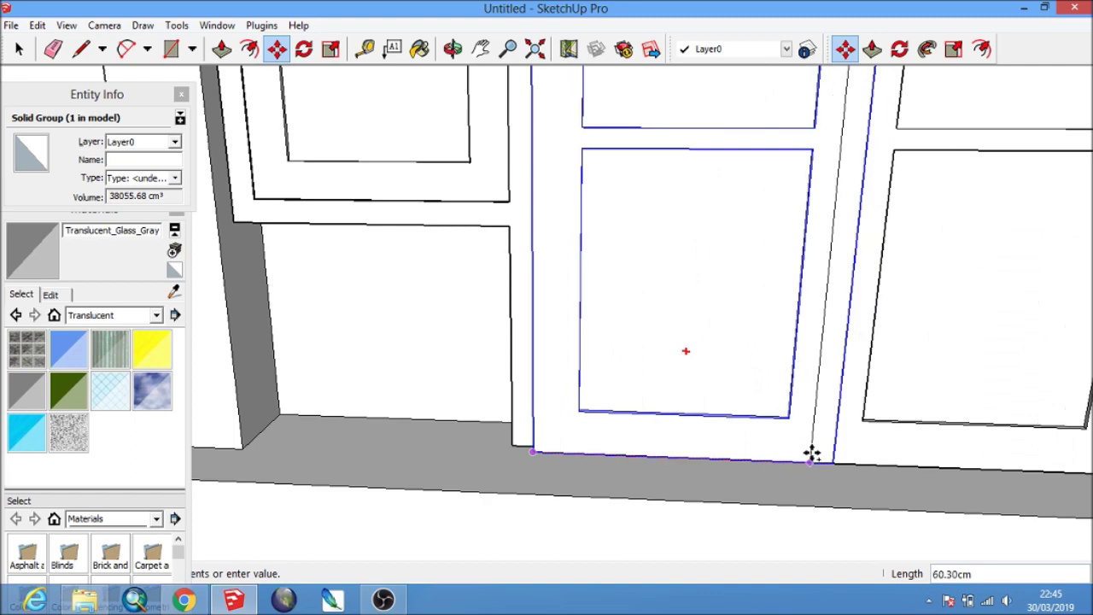
{"action": "type", "text": "5"}
{"action": "key", "text": "Return"}
{"action": "scroll", "coordinate": [830, 458], "scroll_direction": "down", "scroll_amount": 2}
{"action": "scroll", "coordinate": [732, 402], "scroll_direction": "down", "scroll_amount": 2}
{"action": "scroll", "coordinate": [688, 372], "scroll_direction": "down", "scroll_amount": 1}
{"action": "key", "text": "space"}
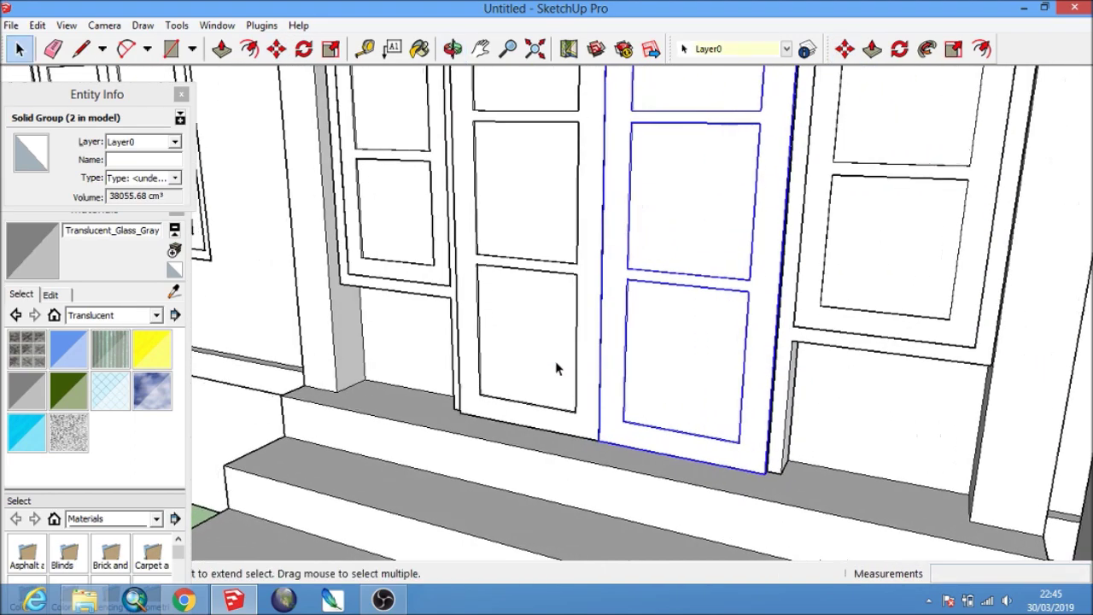
Slide both doors into the doorway and select them with the side-light frame.
{"action": "mouse_move", "coordinate": [703, 386]}
{"action": "middle_mouse_down"}
{"action": "mouse_move", "coordinate": [602, 390]}
{"action": "mouse_move", "coordinate": [683, 500]}
{"action": "middle_mouse_up"}
{"action": "scroll", "coordinate": [703, 519], "scroll_direction": "up", "scroll_amount": 2}
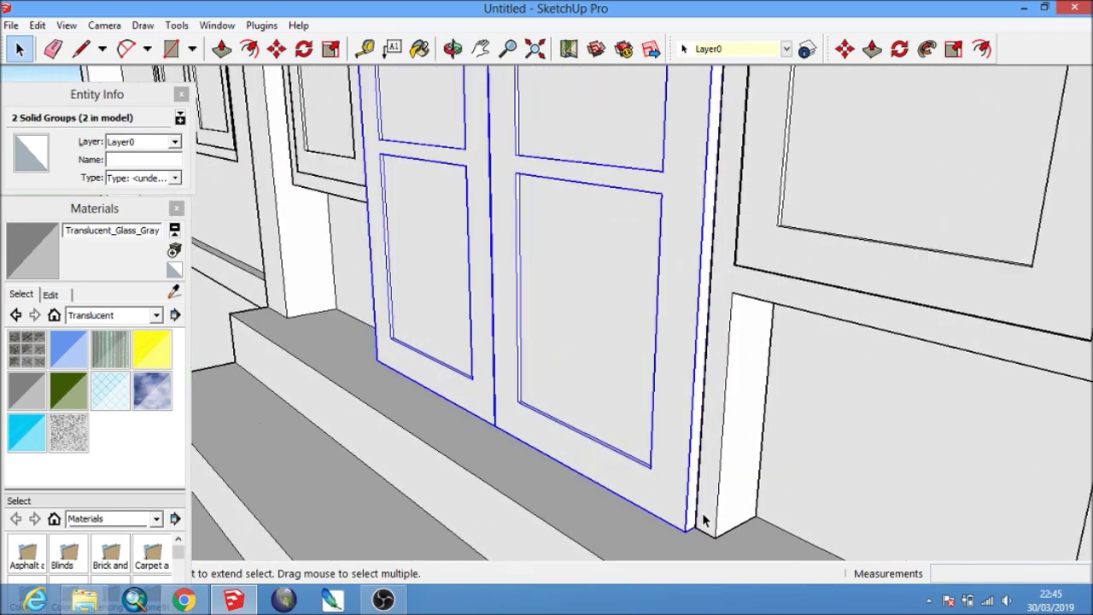
{"action": "key", "text": "m"}
{"action": "left_click", "coordinate": [712, 537]}
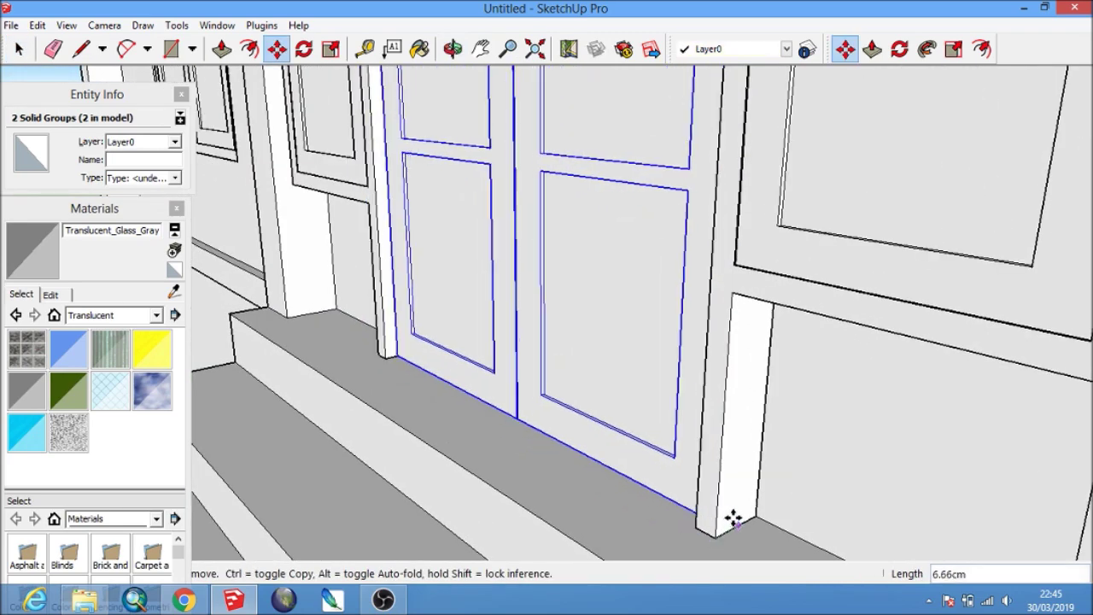
{"action": "middle_click_drag", "start_coordinate": [757, 513], "coordinate": [655, 498]}
{"action": "scroll", "coordinate": [738, 452], "scroll_direction": "up", "scroll_amount": 3}
{"action": "scroll", "coordinate": [738, 453], "scroll_direction": "down", "scroll_amount": 3}
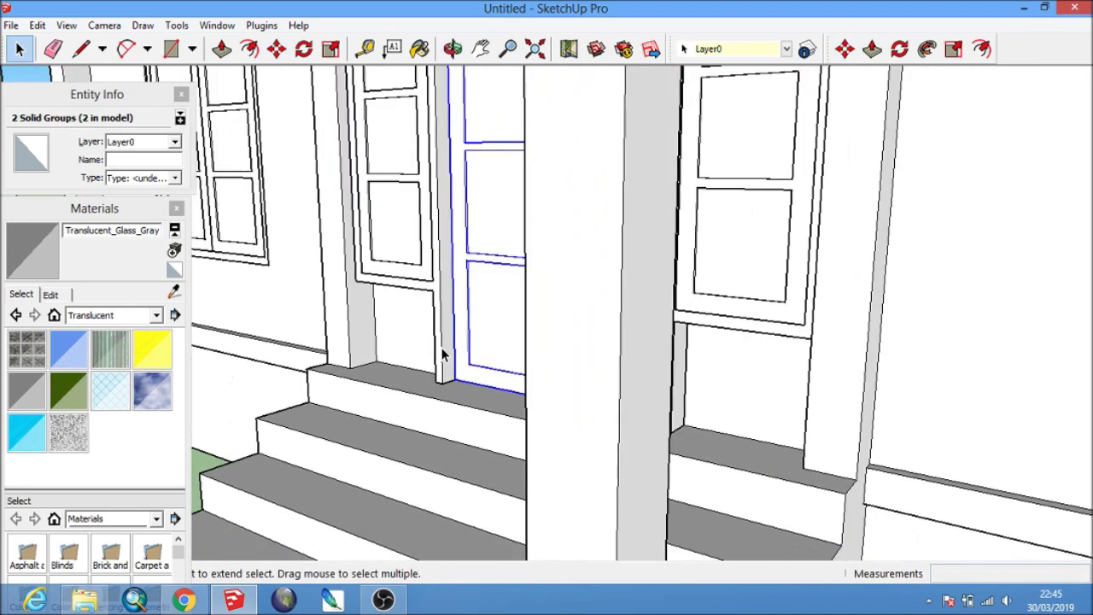
{"action": "middle_click_drag", "start_coordinate": [738, 453], "coordinate": [713, 303]}
{"action": "key", "text": "space"}
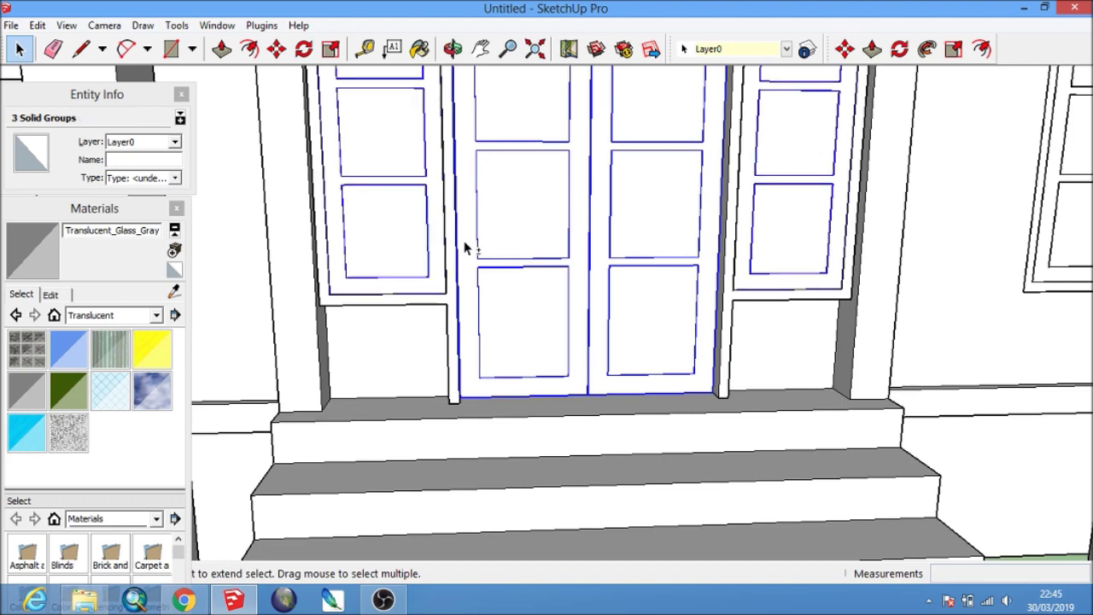
{"action": "left_click", "coordinate": [451, 231], "text": "shift"}
{"action": "right_click", "coordinate": [451, 232]}
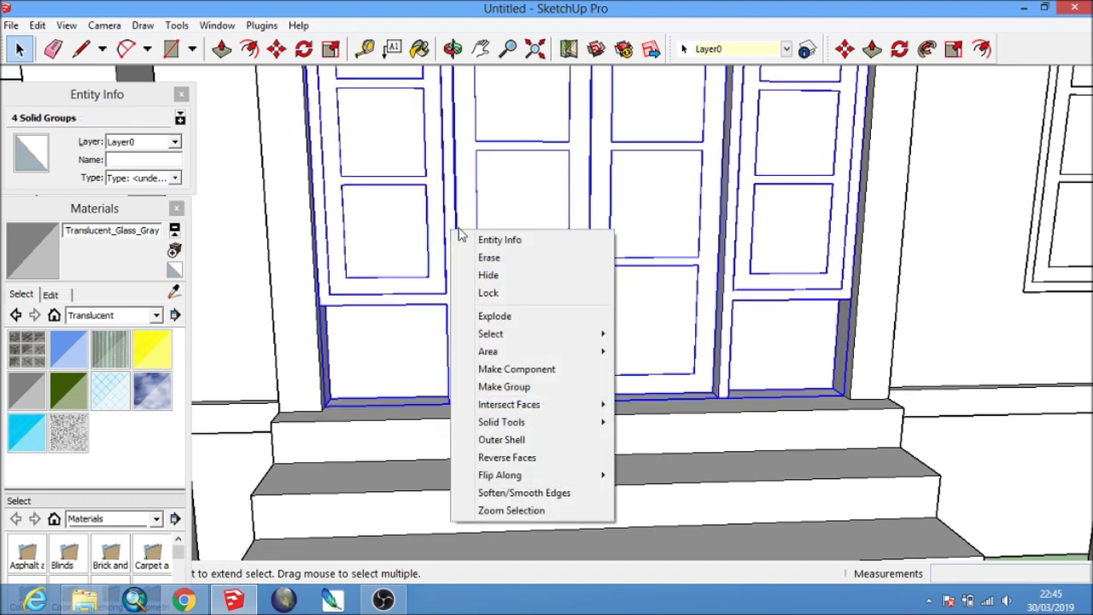
Group the double doors, side-lights and frame into a single group.
{"action": "left_click", "coordinate": [515, 391]}
{"action": "scroll", "coordinate": [505, 367], "scroll_direction": "down", "scroll_amount": 3}
{"action": "scroll", "coordinate": [849, 398], "scroll_direction": "down", "scroll_amount": 3}
{"action": "left_click", "coordinate": [800, 435]}
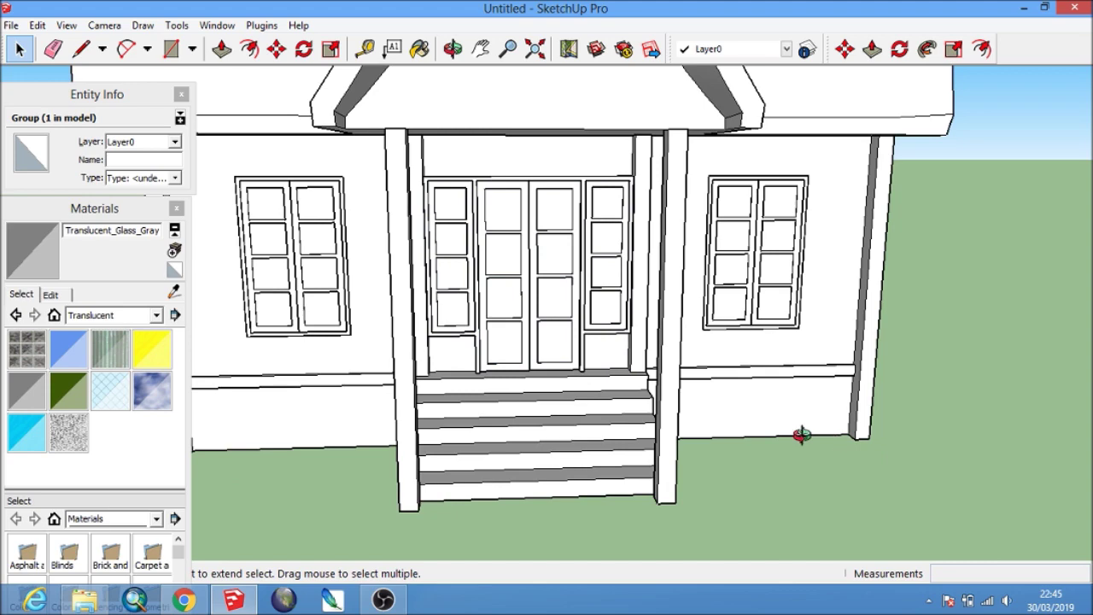
{"action": "middle_click_drag", "start_coordinate": [801, 435], "coordinate": [434, 430]}
{"action": "scroll", "coordinate": [479, 384], "scroll_direction": "up", "scroll_amount": 3}
Move the door group into the porch wall opening and view the house front.
{"action": "key", "text": "space"}
{"action": "left_click", "coordinate": [512, 325]}
{"action": "scroll", "coordinate": [581, 445], "scroll_direction": "up", "scroll_amount": 2}
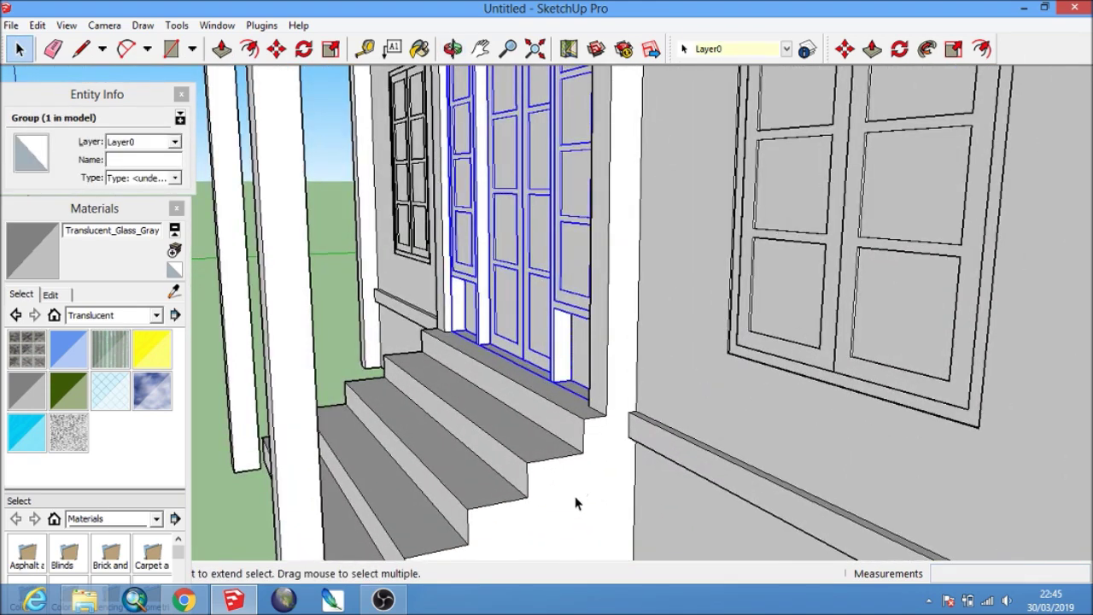
{"action": "key", "text": "m"}
{"action": "left_click", "coordinate": [517, 515]}
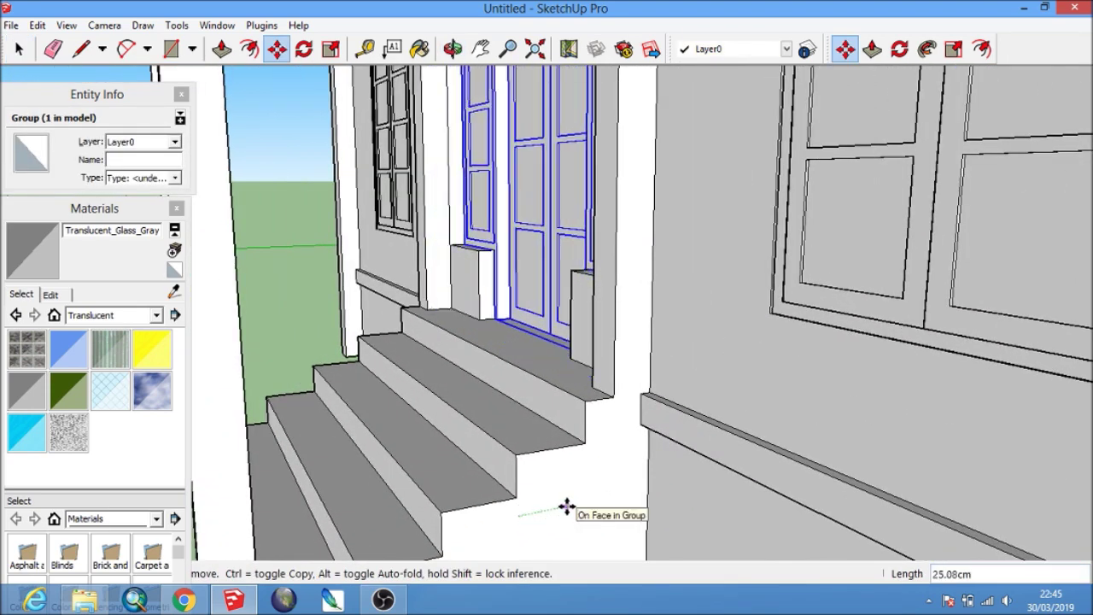
{"action": "key", "text": "Return"}
{"action": "key", "text": "space"}
{"action": "scroll", "coordinate": [567, 508], "scroll_direction": "down", "scroll_amount": 3}
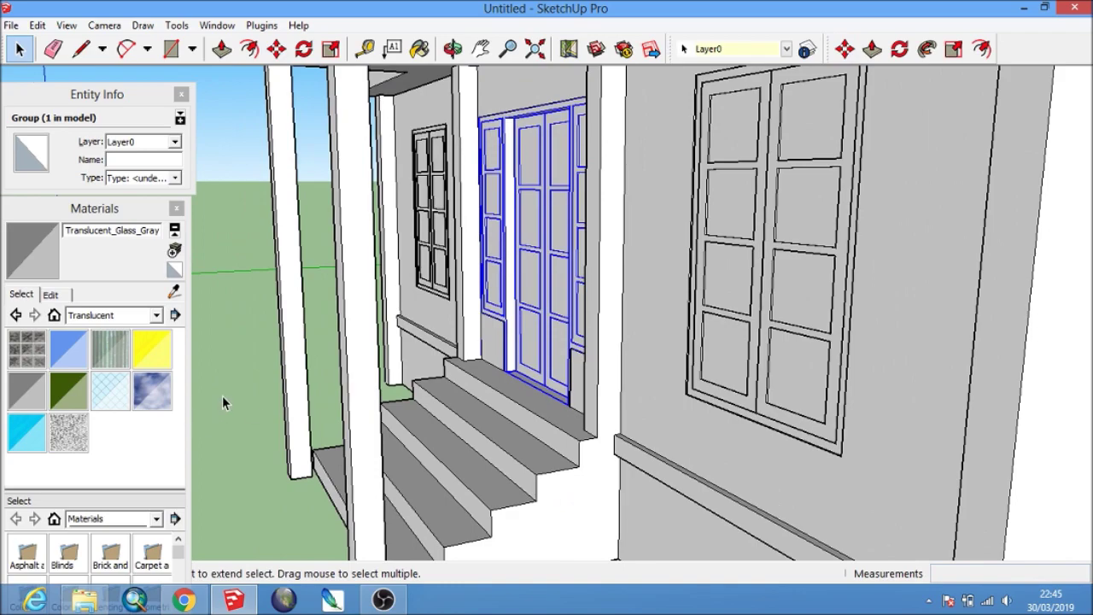
{"action": "middle_click_drag", "start_coordinate": [222, 402], "coordinate": [512, 479]}
{"action": "scroll", "coordinate": [593, 405], "scroll_direction": "down", "scroll_amount": 3}
{"action": "scroll", "coordinate": [576, 416], "scroll_direction": "up", "scroll_amount": 2}
{"action": "mouse_move", "coordinate": [576, 415]}
{"action": "middle_mouse_down"}
{"action": "mouse_move", "coordinate": [651, 394]}
{"action": "mouse_move", "coordinate": [626, 416]}
{"action": "mouse_move", "coordinate": [615, 403]}
{"action": "middle_mouse_up"}
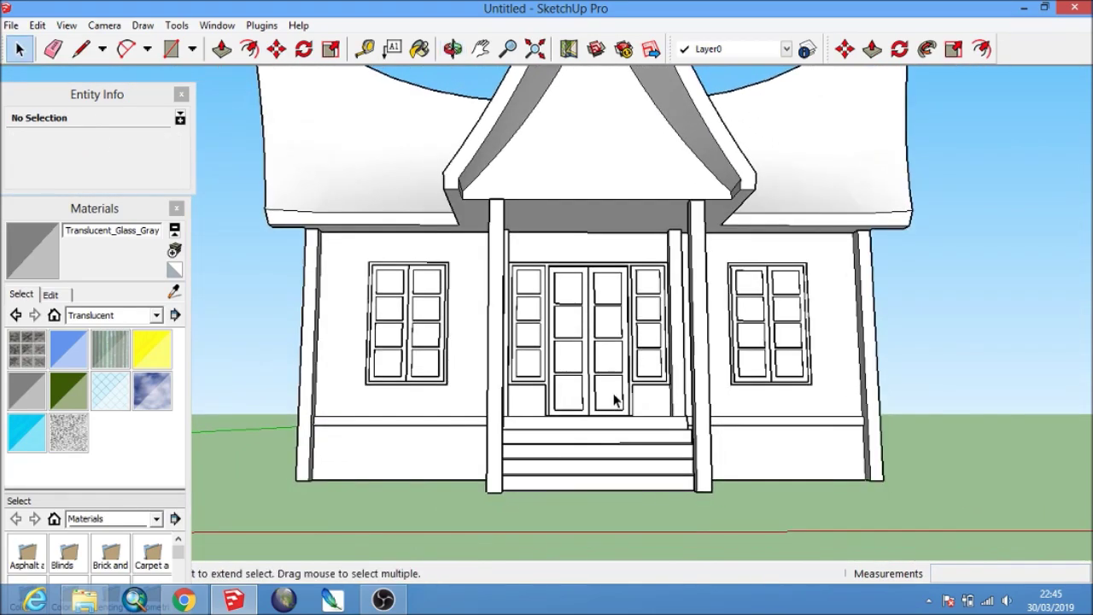
{"action": "mouse_move", "coordinate": [639, 388]}
{"action": "middle_mouse_down"}
{"action": "mouse_move", "coordinate": [493, 403]}
{"action": "mouse_move", "coordinate": [456, 340]}
{"action": "mouse_move", "coordinate": [341, 327]}
{"action": "mouse_move", "coordinate": [624, 342]}
{"action": "mouse_move", "coordinate": [706, 319]}
{"action": "middle_mouse_up"}
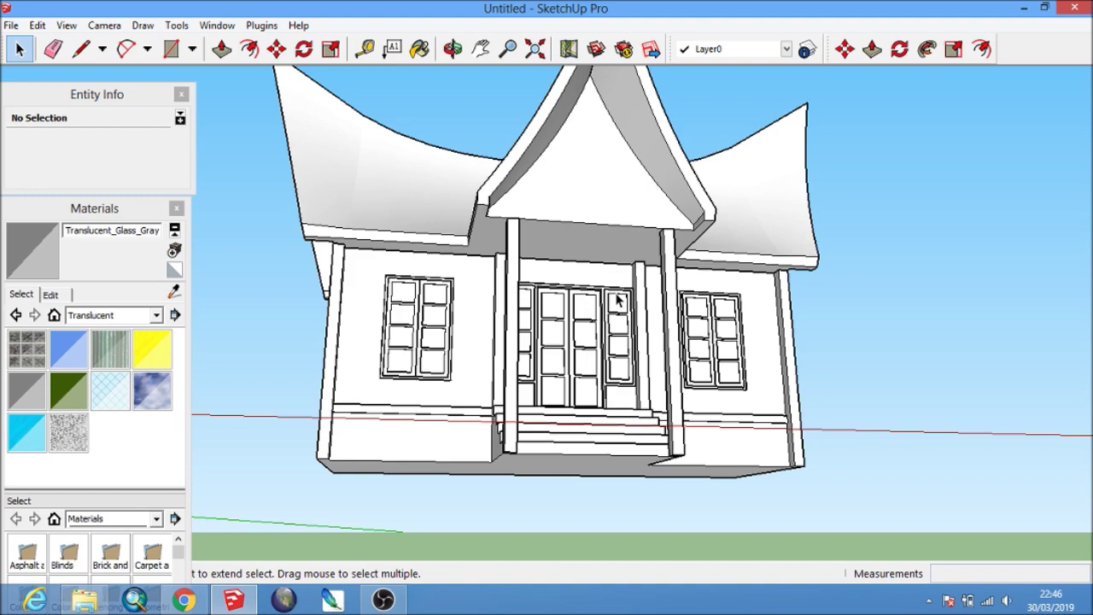
{"action": "mouse_move", "coordinate": [618, 300]}
{"action": "middle_mouse_down"}
{"action": "mouse_move", "coordinate": [645, 254]}
{"action": "mouse_move", "coordinate": [533, 405]}
{"action": "middle_mouse_up"}
{"action": "scroll", "coordinate": [583, 430], "scroll_direction": "down", "scroll_amount": 3}
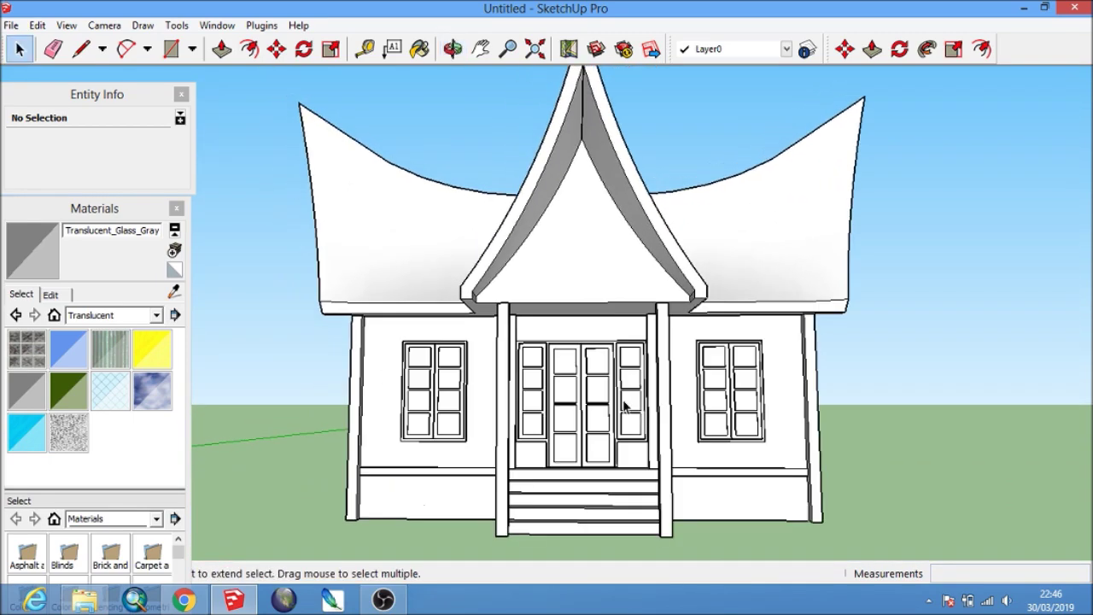
{"action": "mouse_move", "coordinate": [584, 430]}
{"action": "middle_mouse_down"}
{"action": "mouse_move", "coordinate": [562, 436]}
{"action": "mouse_move", "coordinate": [441, 393]}
{"action": "mouse_move", "coordinate": [655, 391]}
{"action": "mouse_move", "coordinate": [384, 396]}
{"action": "mouse_move", "coordinate": [774, 385]}
{"action": "mouse_move", "coordinate": [367, 392]}
{"action": "mouse_move", "coordinate": [666, 410]}
{"action": "mouse_move", "coordinate": [447, 398]}
{"action": "mouse_move", "coordinate": [485, 442]}
{"action": "mouse_move", "coordinate": [615, 470]}
{"action": "mouse_move", "coordinate": [569, 386]}
{"action": "mouse_move", "coordinate": [631, 340]}
{"action": "mouse_move", "coordinate": [613, 374]}
{"action": "middle_mouse_up"}
{"action": "mouse_move", "coordinate": [524, 411]}
{"action": "middle_mouse_down"}
{"action": "mouse_move", "coordinate": [732, 434]}
{"action": "mouse_move", "coordinate": [769, 422]}
{"action": "mouse_move", "coordinate": [598, 433]}
{"action": "mouse_move", "coordinate": [744, 451]}
{"action": "middle_mouse_up"}
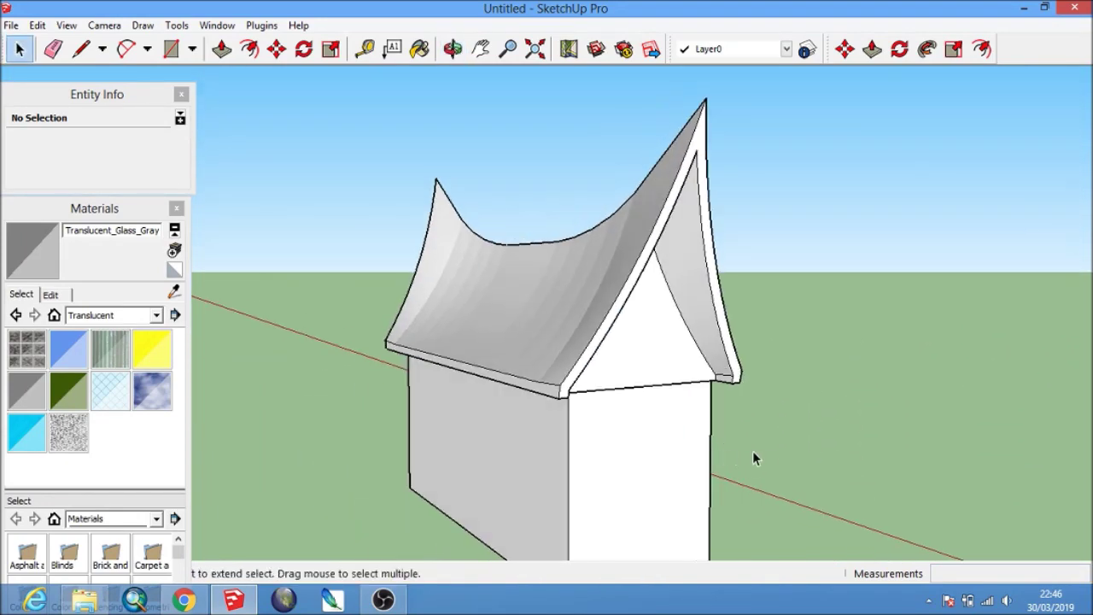
{"action": "key", "text": "F3"}
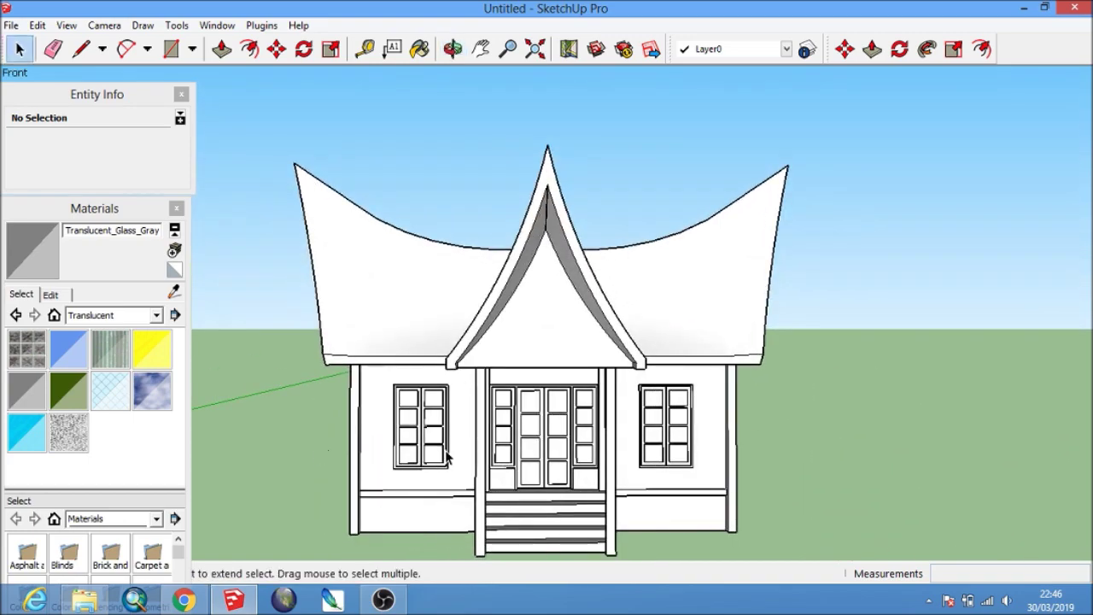
{"action": "middle_click_drag", "start_coordinate": [446, 459], "coordinate": [410, 427], "text": "shift"}
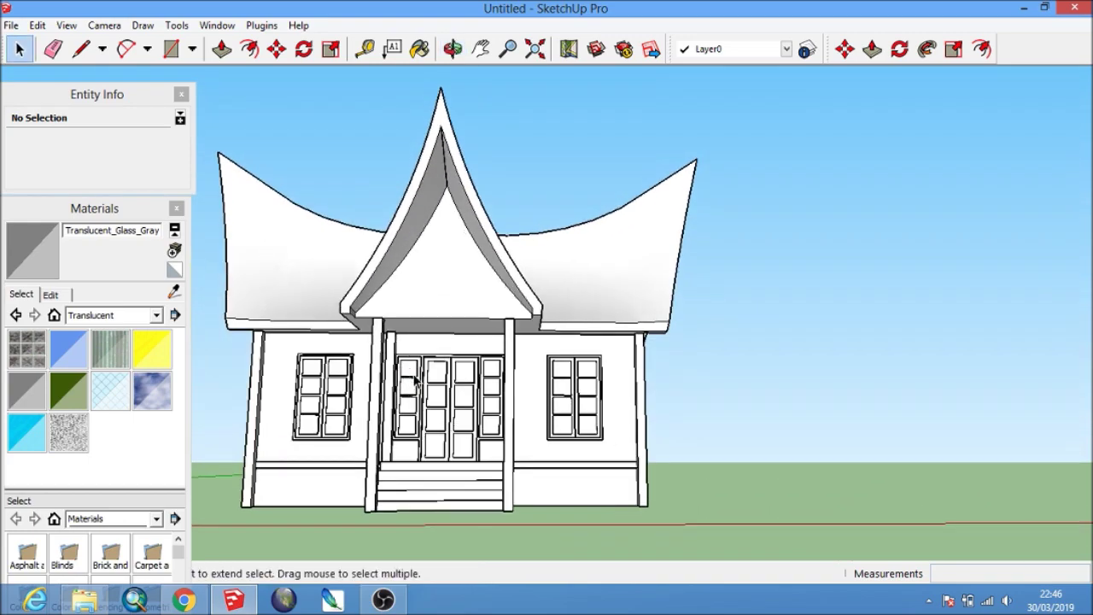